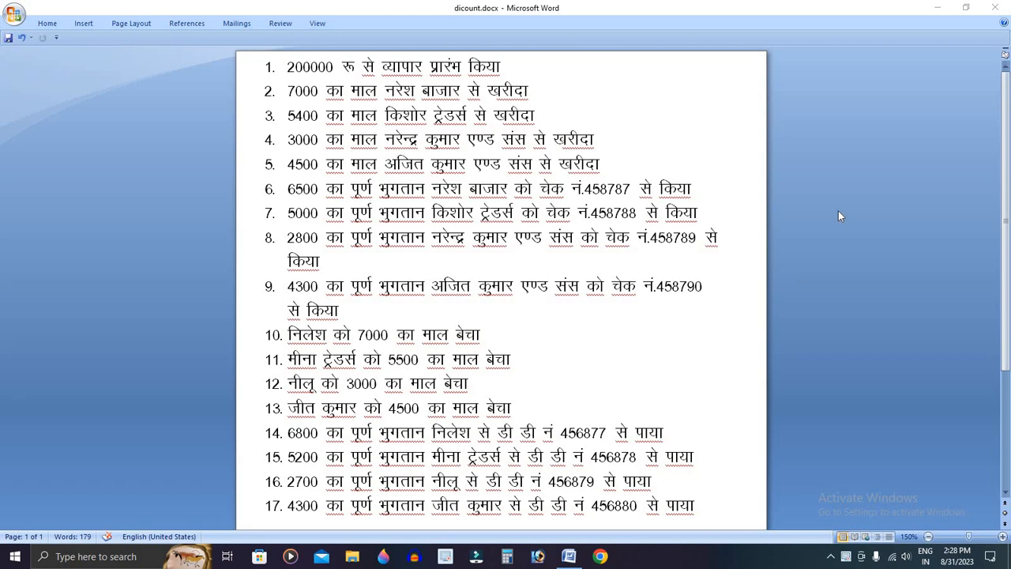
Launch Tally 9 (tally9.exe) from a Start menu search for 'tall'
scroll(838, 205, "down", 2)
scroll(647, 190, "up", 2)
key("super")
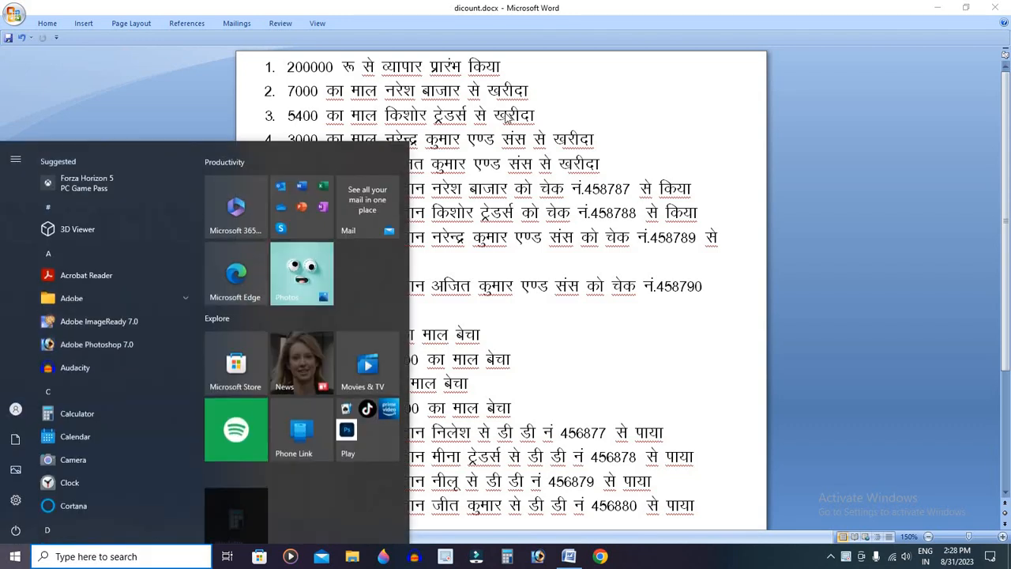
type("tall")
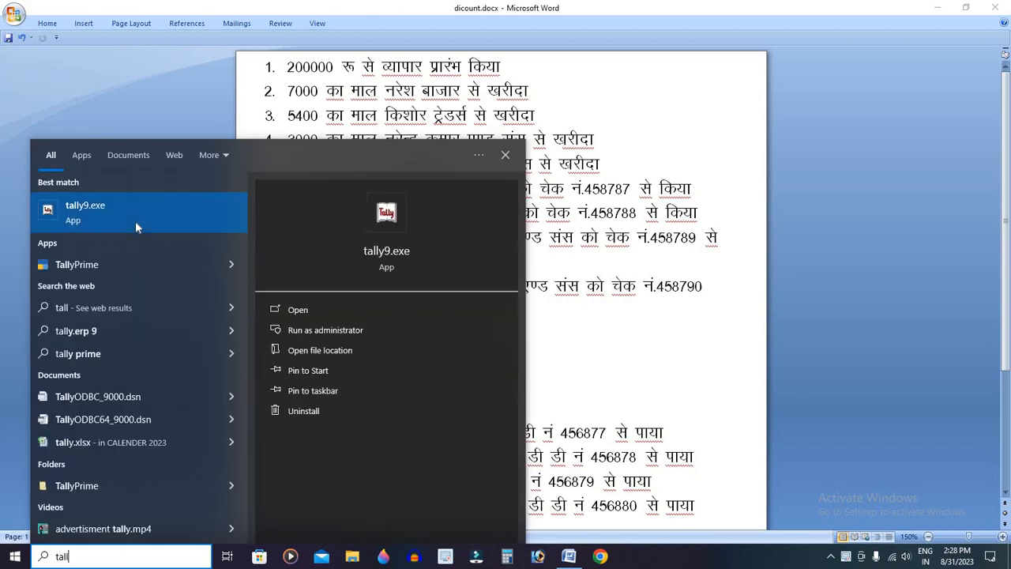
left_click(135, 221)
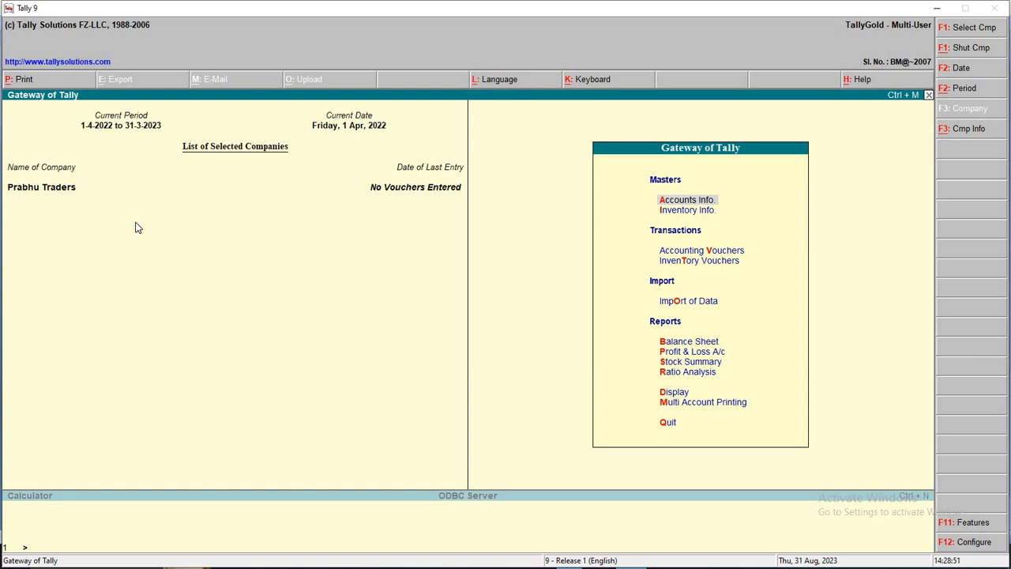
Close Prabhu Traders and start a new company named 'My Company'
key("alt+F1")
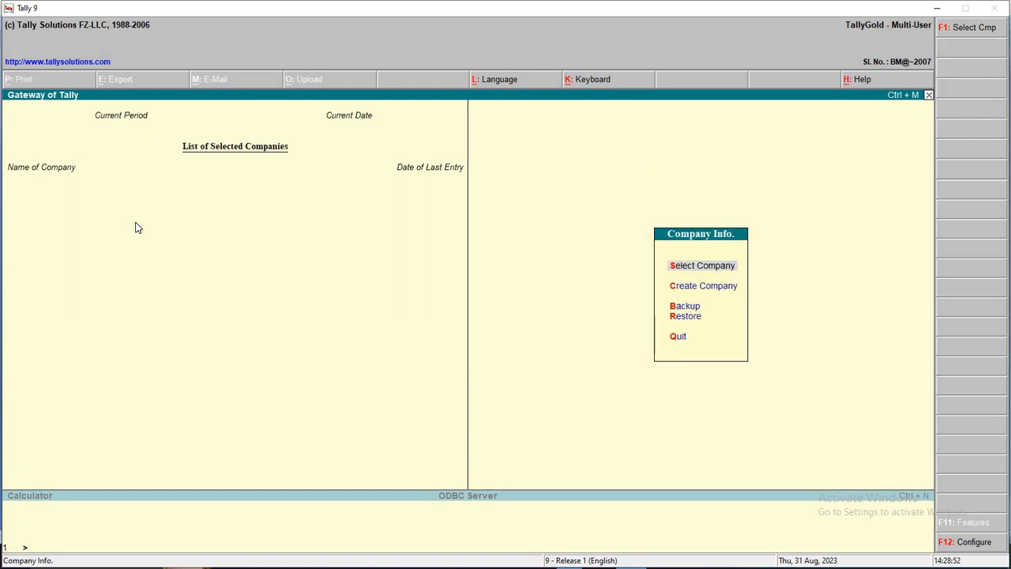
key("Down")
key("Return")
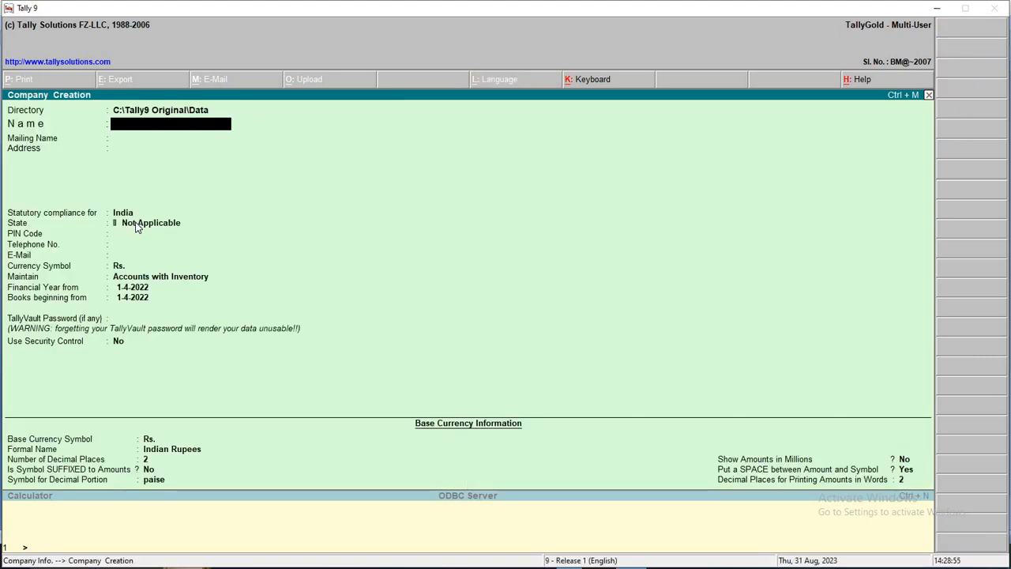
type("My Compas")
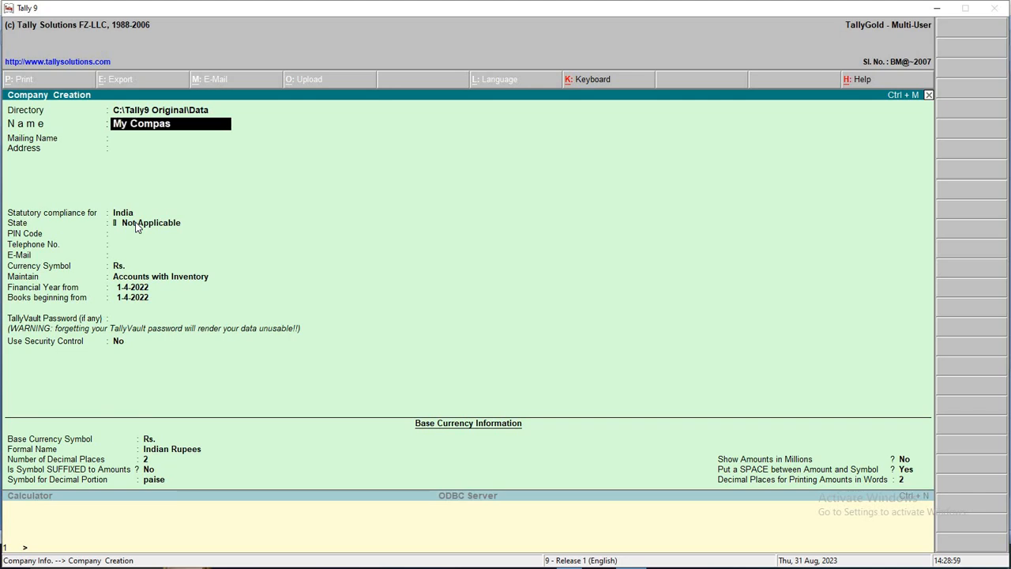
key("BackSpace")
type("ny")
key("Return")
key("Return")
Give the company the address Bilaspur, state Chhattisgarh and its PIN code
type("B")
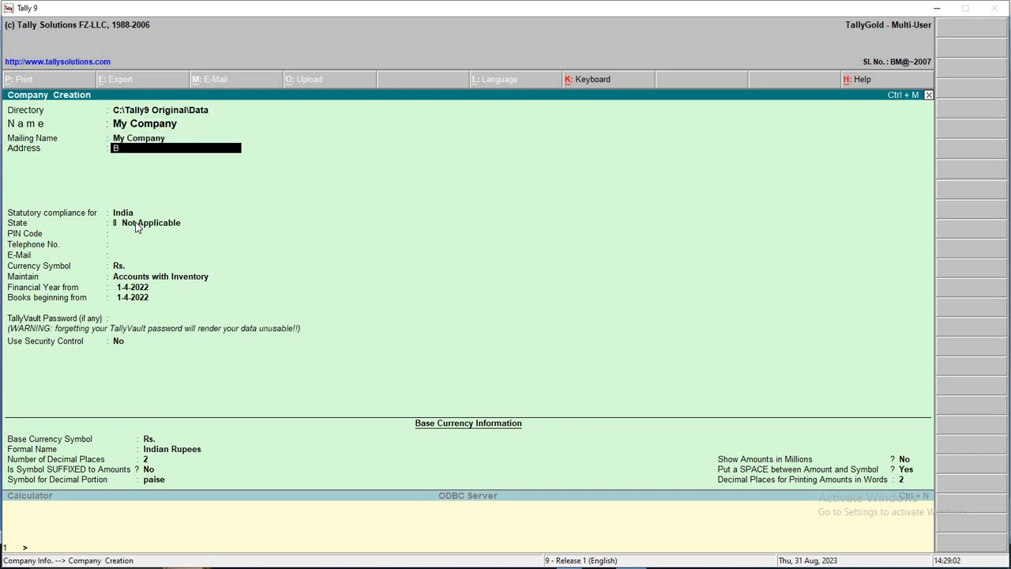
type("ilaspur")
key("Return")
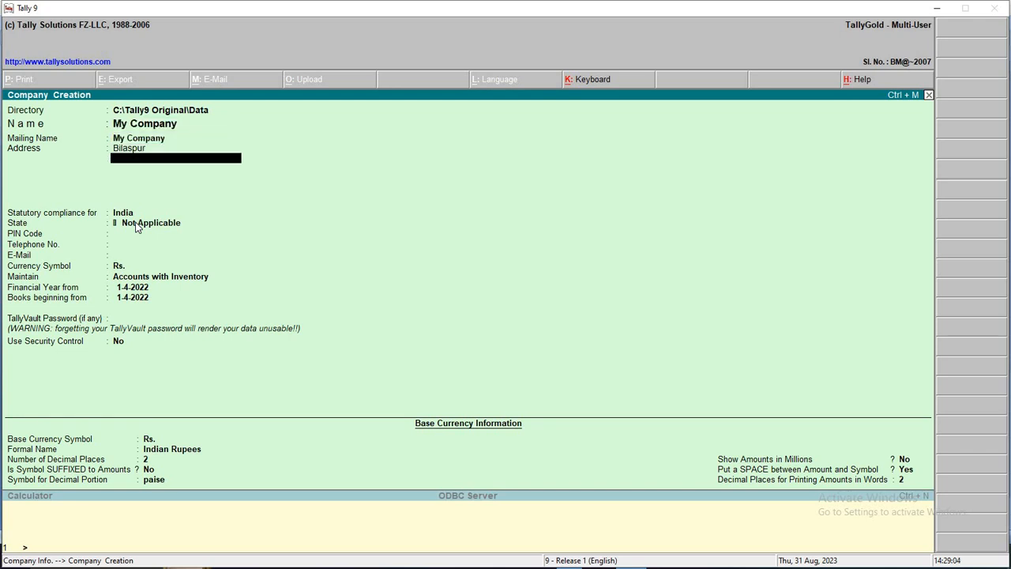
key("Return")
type("Chh")
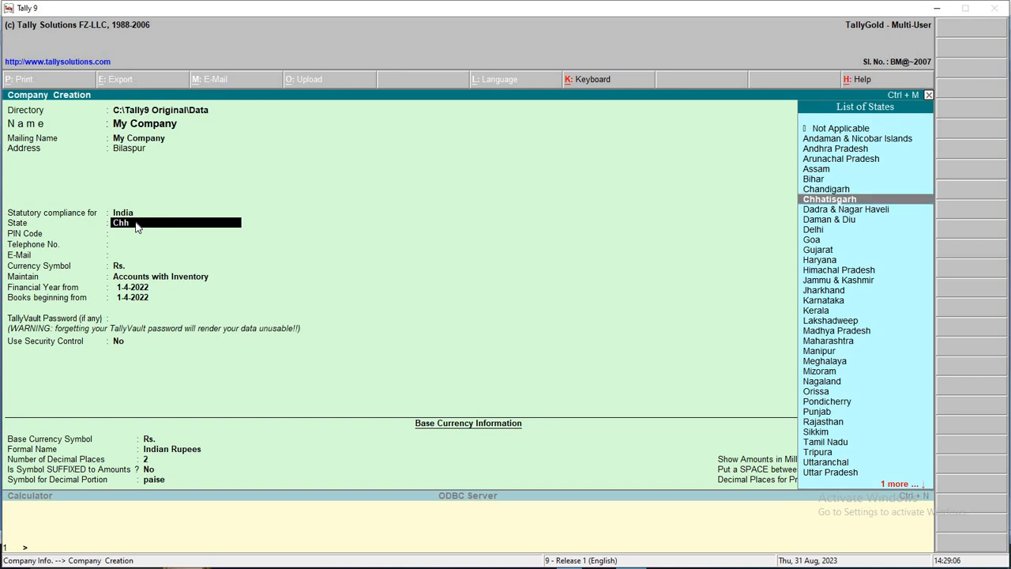
key("Return")
type("495001")
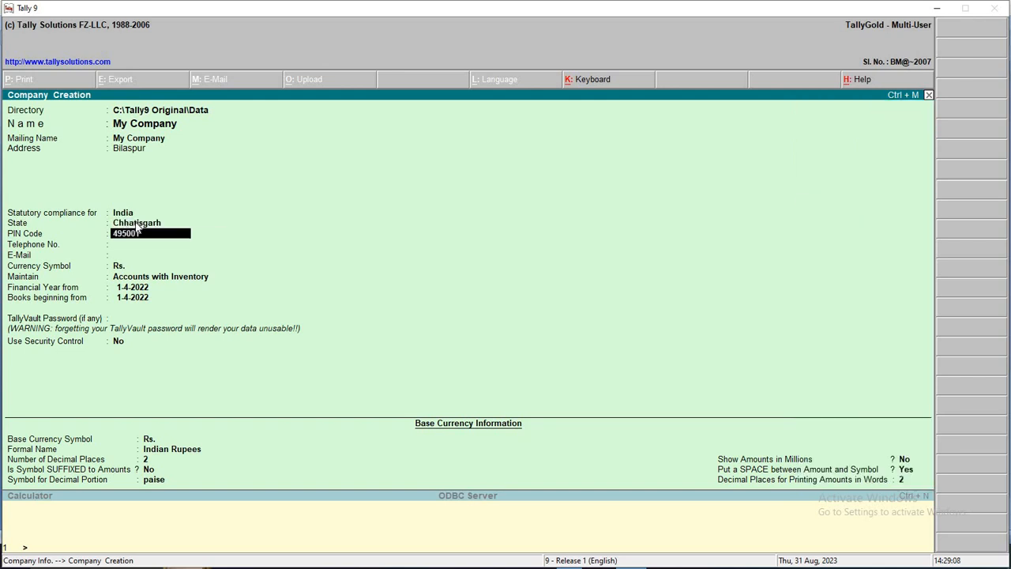
key("Return")
key("Return")
key("Return")
key("Return")
key("Return")
key("Return")
key("Return")
key("Return")
key("Return")
key("Return")
key("Return")
key("Return")
key("Return")
key("Return")
key("Return")
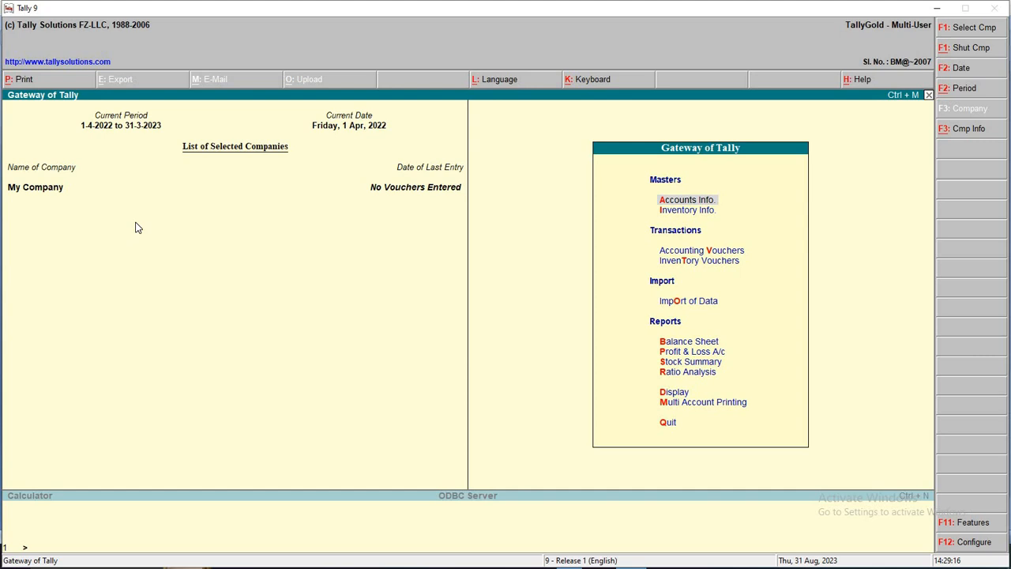
Open Ledger Creation and look up the 200000 capital transaction in the Word list
key("Return")
key("Down")
key("Return")
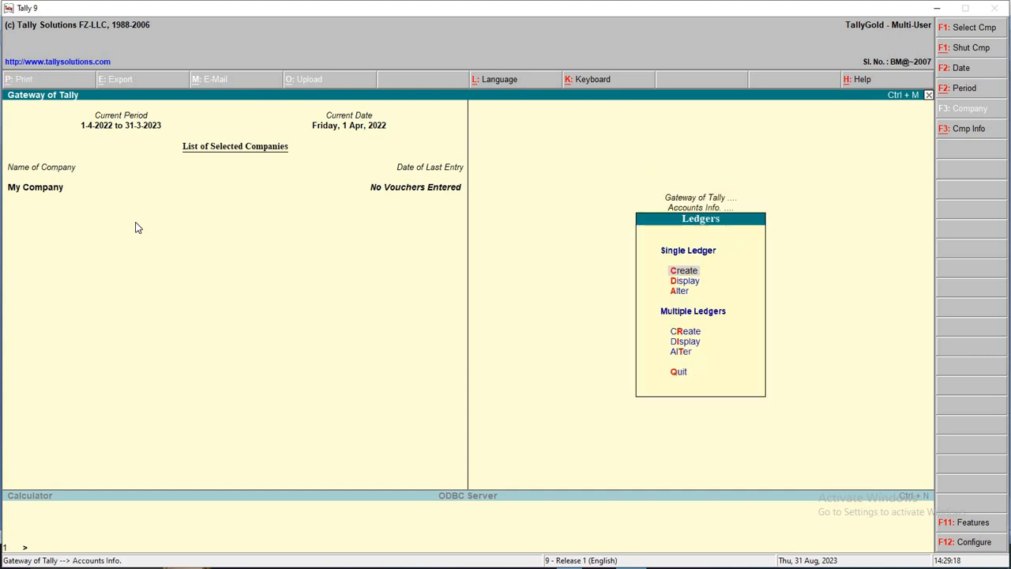
key("Return")
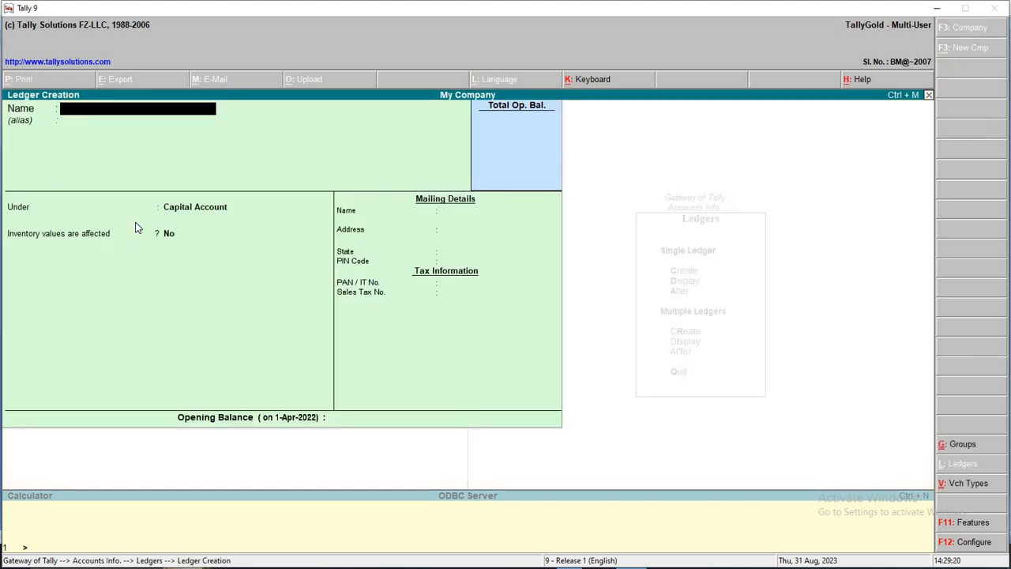
key("alt+Tab")
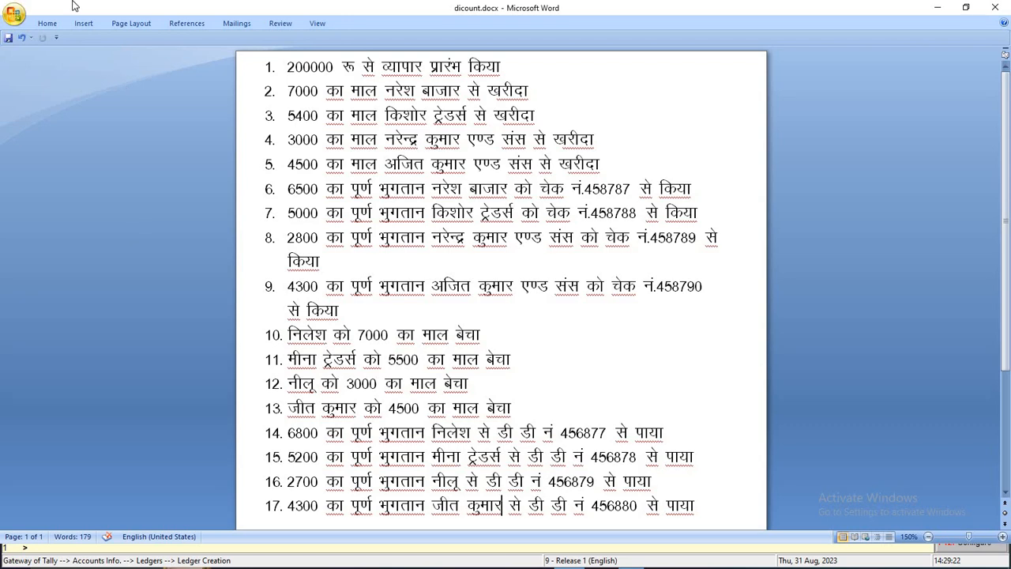
left_click_drag(292, 66, 526, 69)
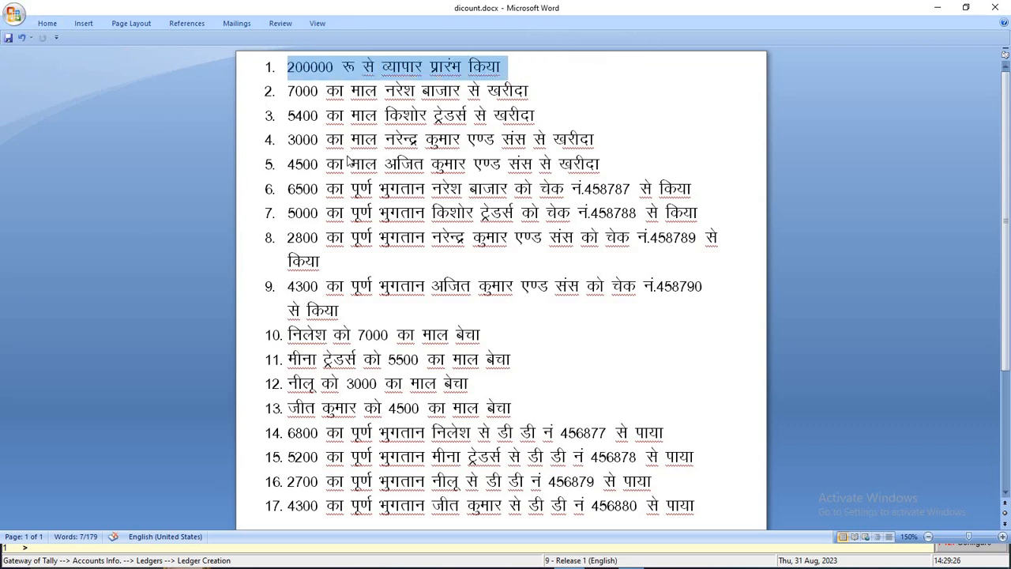
key("alt+Tab")
Create the Capital A/c ledger under Capital Account
type("Ca")
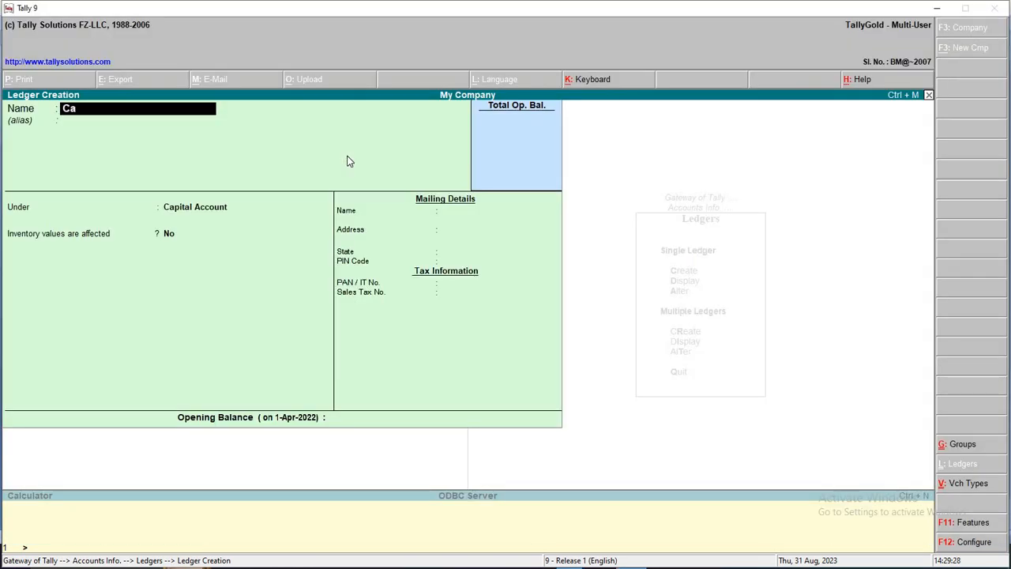
type("pital Ac.")
key("Return")
key("BackSpace")
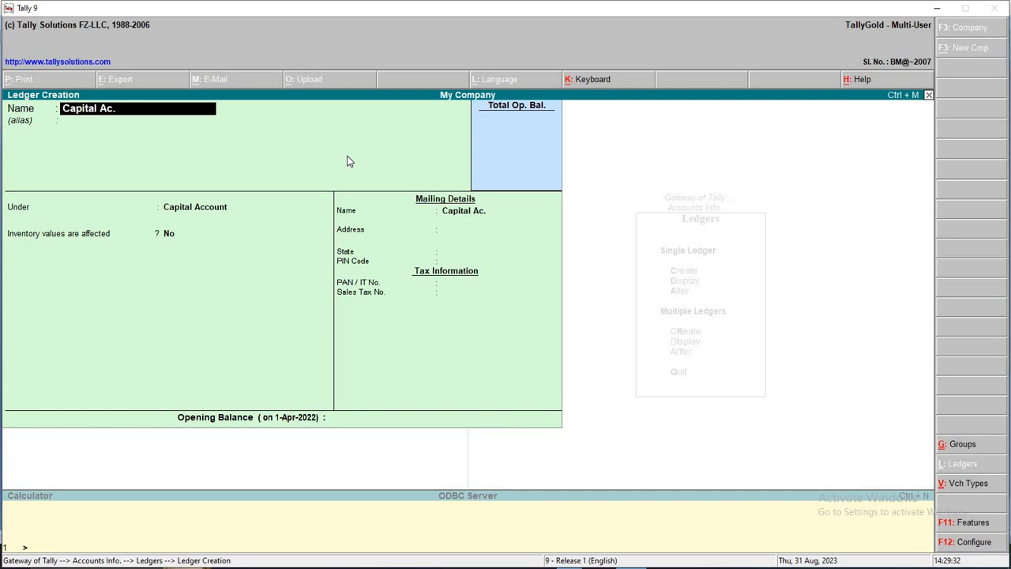
key("BackSpace")
type("/c")
key("Return")
key("Return")
key("Return")
key("Return")
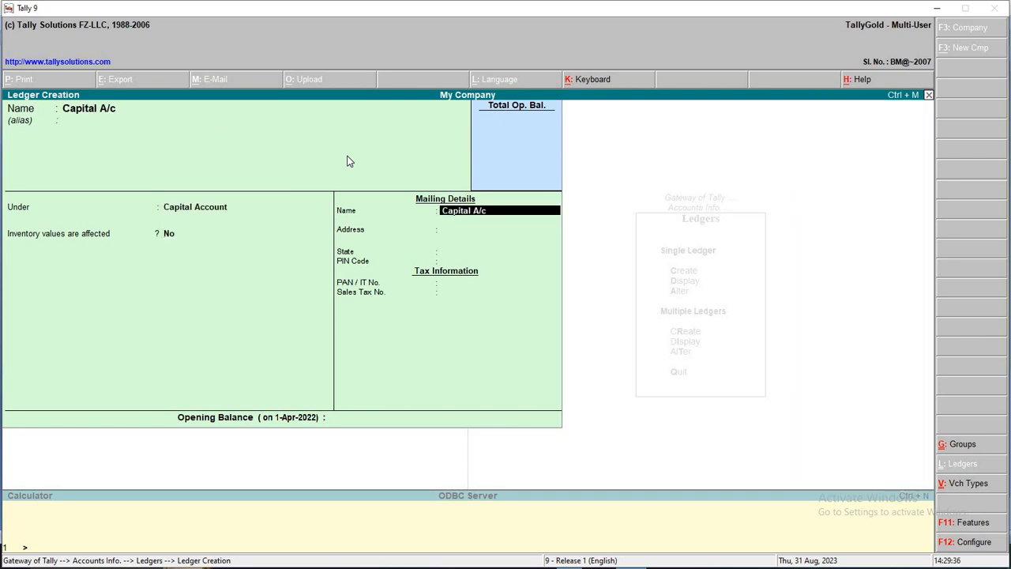
key("Return")
key("Return")
key("Return")
key("Return")
key("Return")
key("Return")
key("alt+Tab")
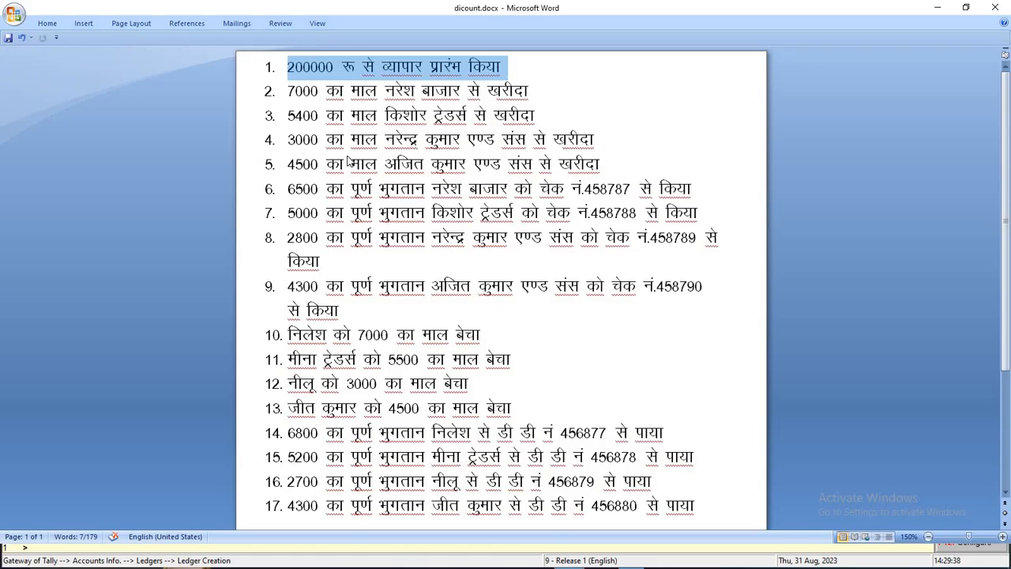
Create the Purchase A/c ledger under Purchase Accounts
left_click_drag(287, 91, 521, 89)
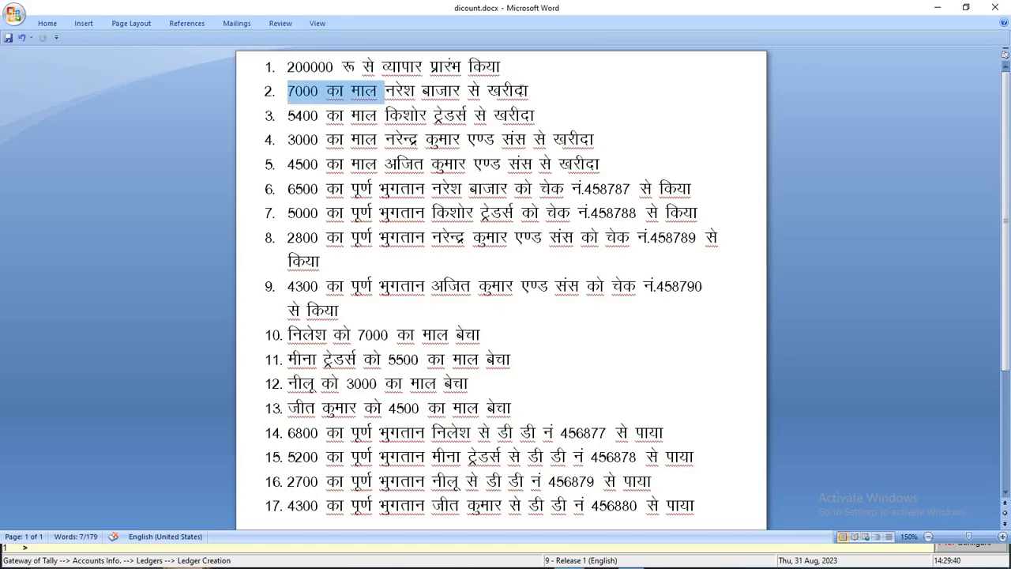
left_click_drag(384, 91, 579, 95)
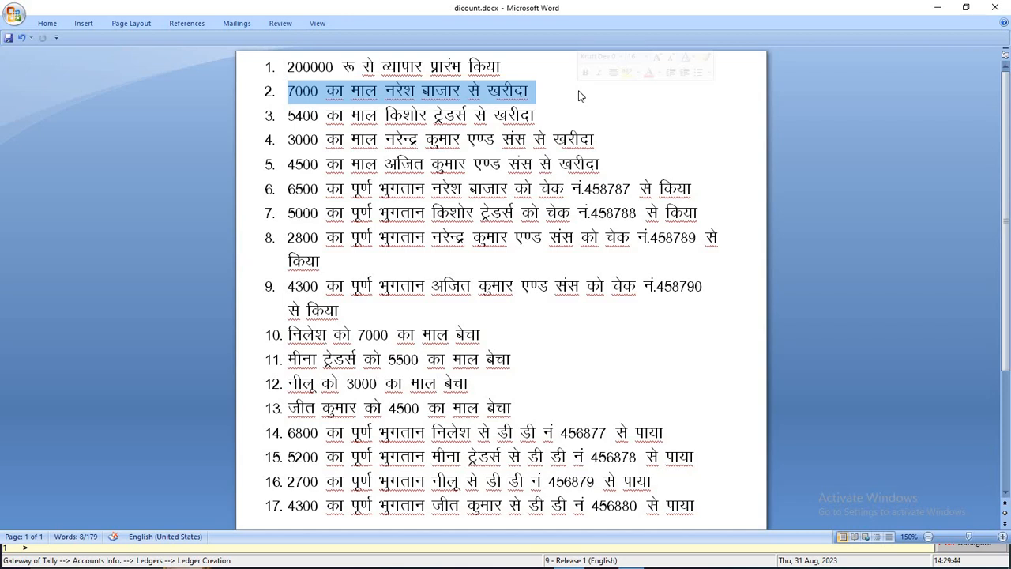
key("alt+Tab")
type("Pur")
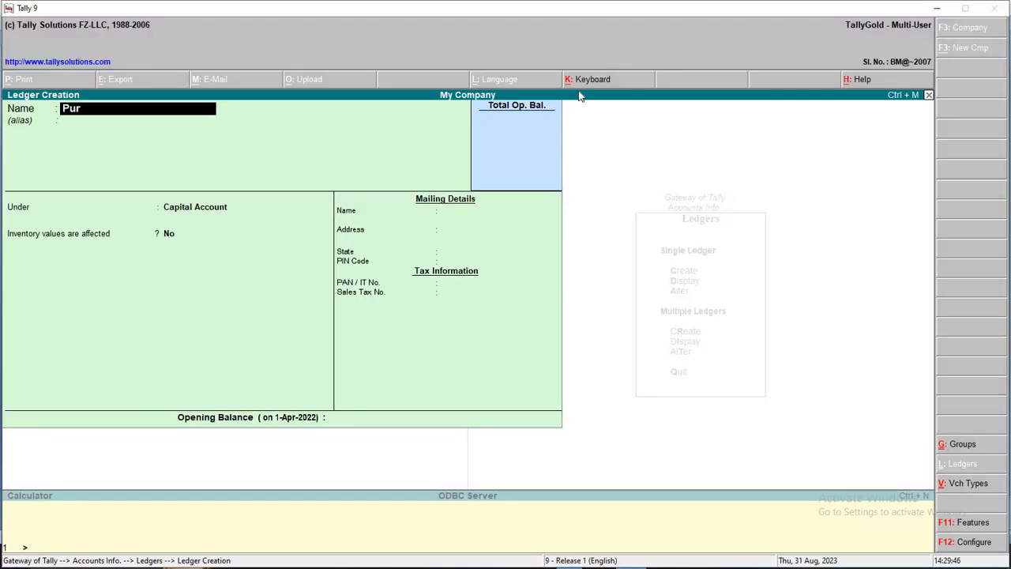
type("chase a/c")
key("Return")
key("Return")
type("P")
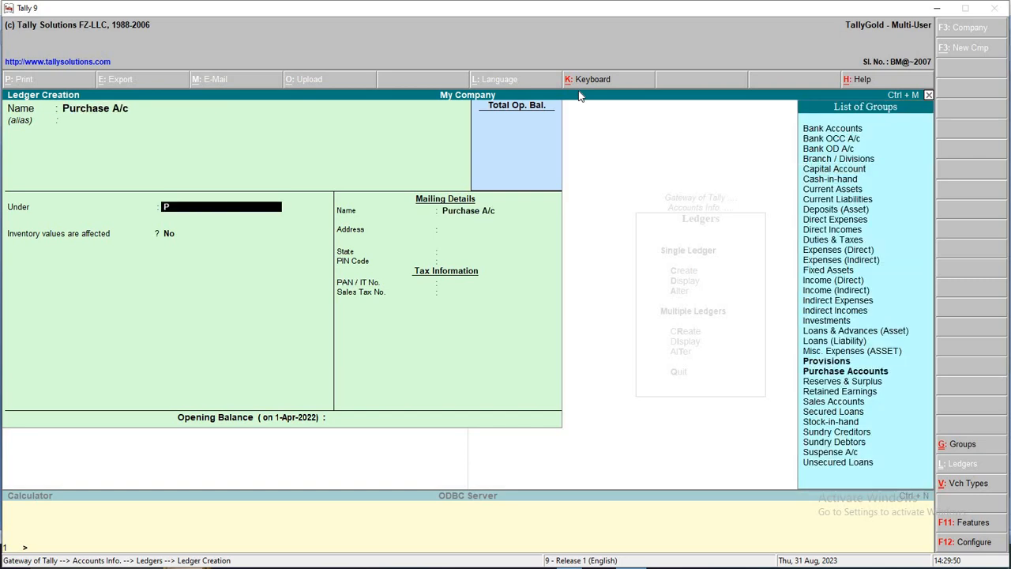
type("ur")
key("Return")
key("Return")
key("Return")
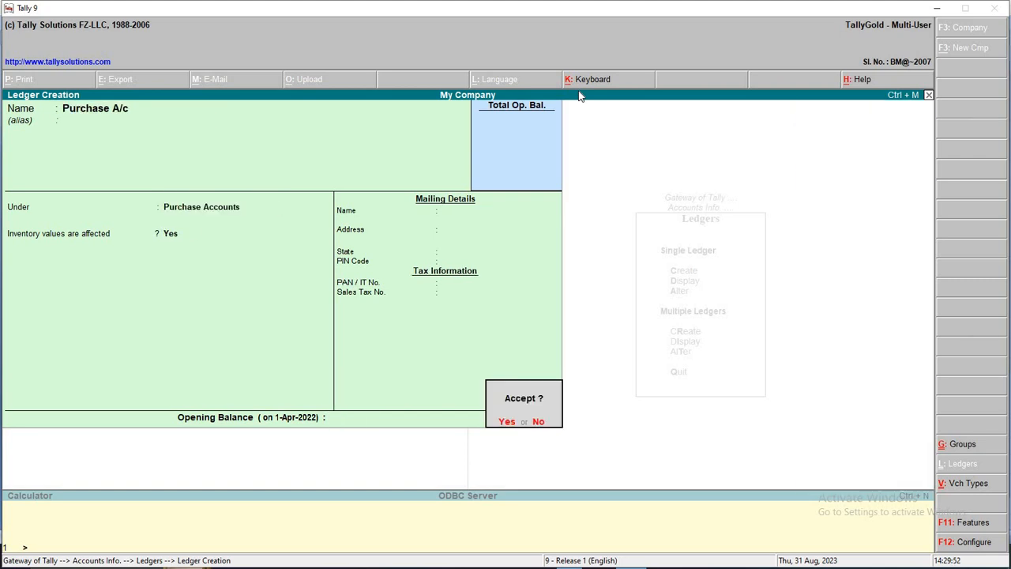
key("Return")
key("alt+Tab")
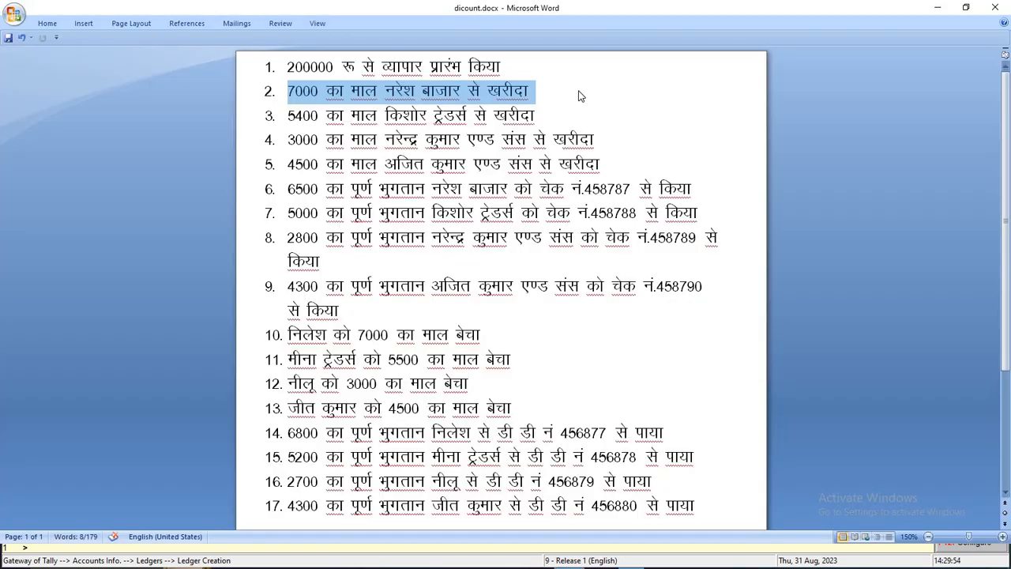
Create the Naresh Bazar ledger under Sundry Creditors with state Not Applicable
key("alt+Tab")
type("Ba")
key("BackSpace")
key("BackSpace")
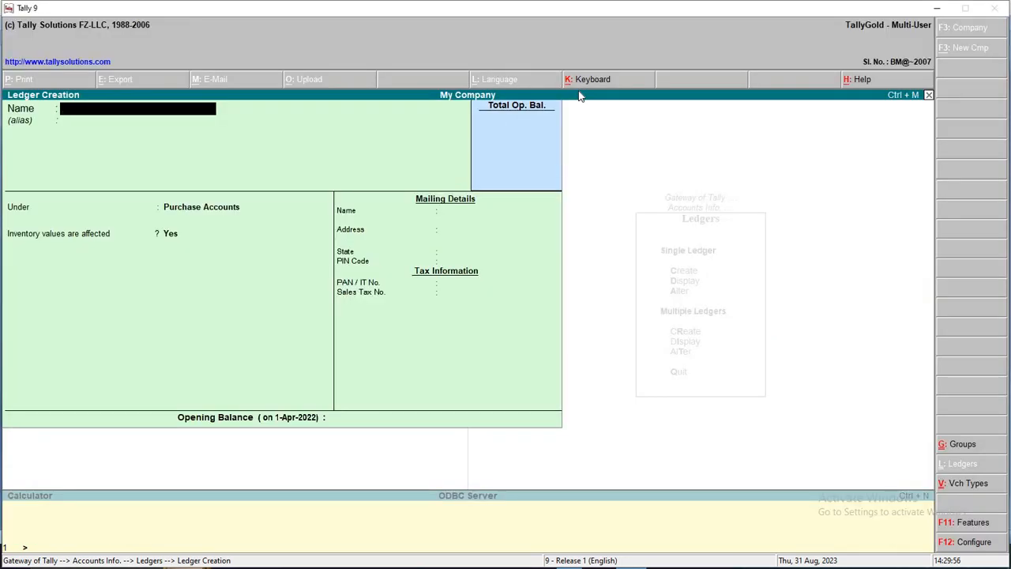
type("Naresh Bazar")
key("Return")
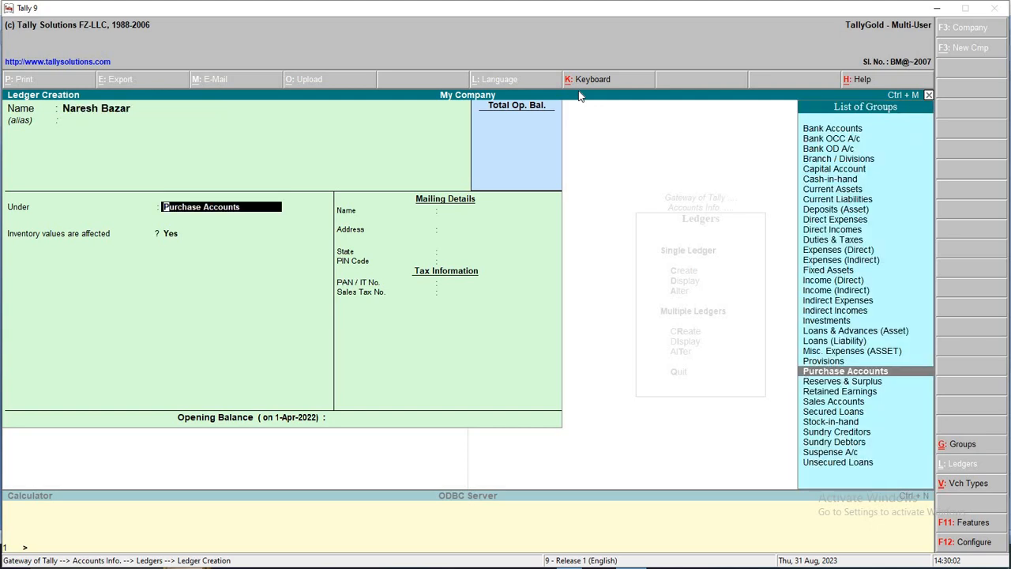
type("Sun")
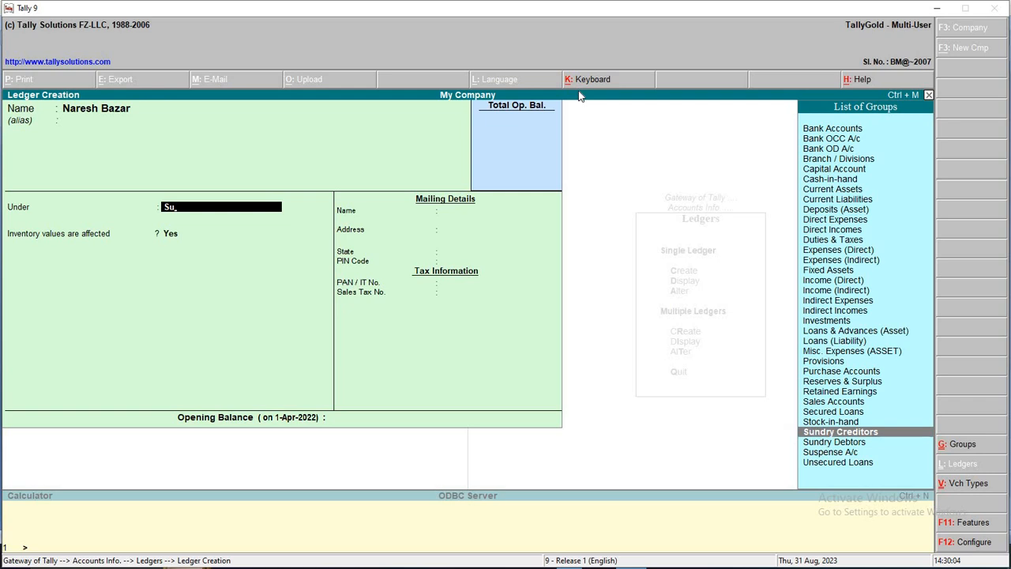
key("Return")
key("Return")
key("Return")
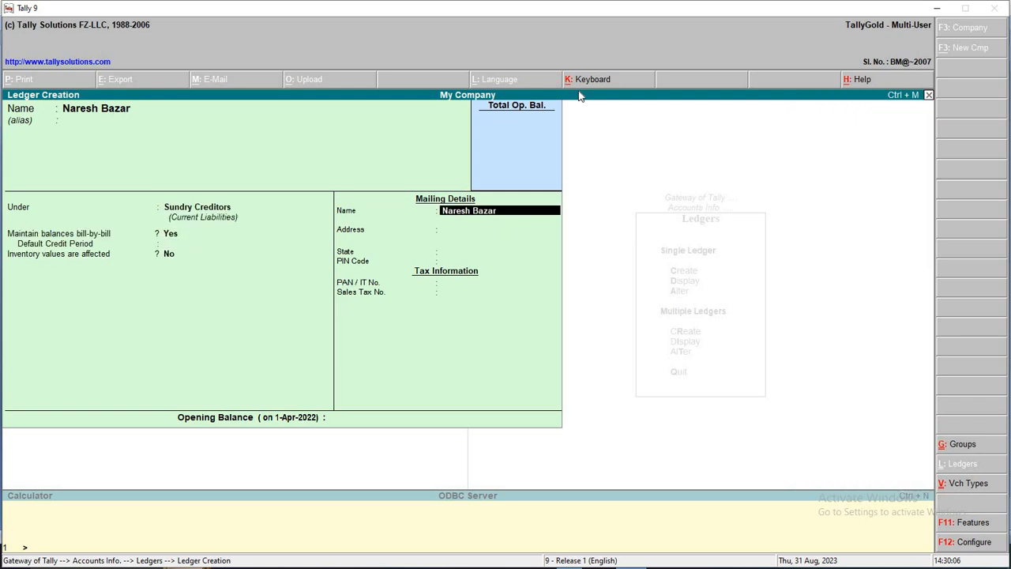
key("Return")
key("Return")
key("Return")
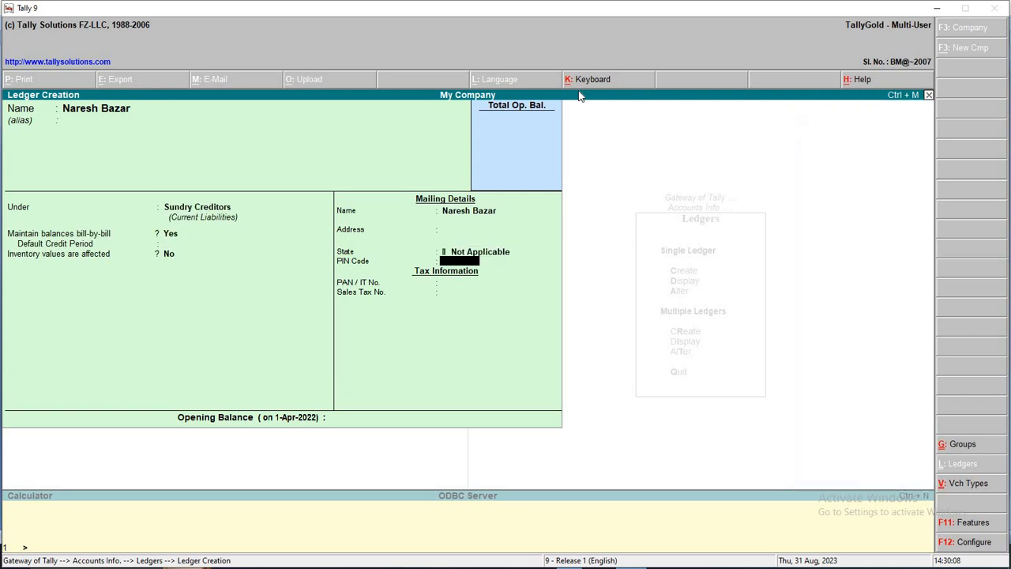
key("Return")
key("Return")
key("Return")
key("Return")
key("Return")
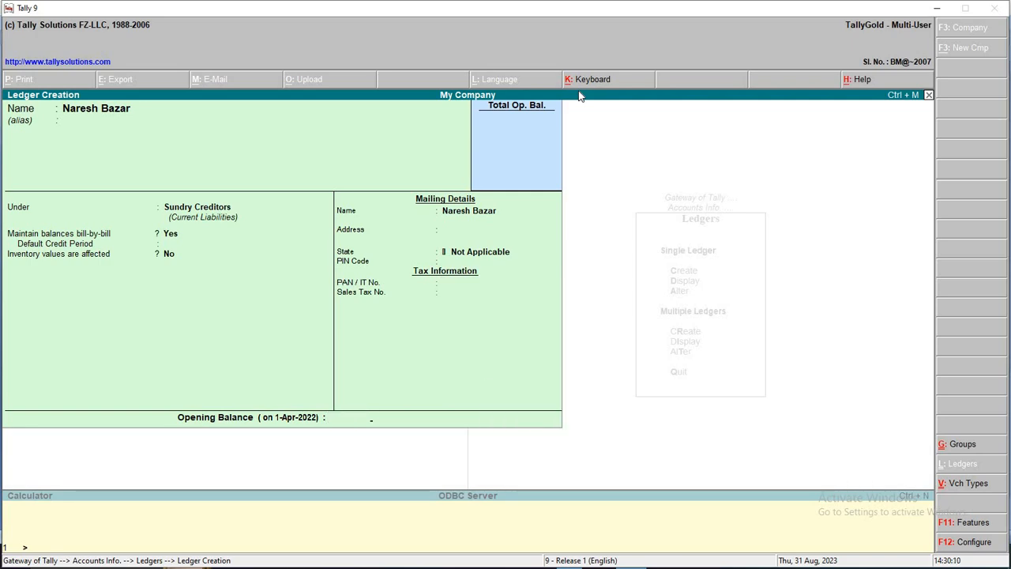
Create the Kishore Traders ledger under Sundry Creditors
key("alt+Tab")
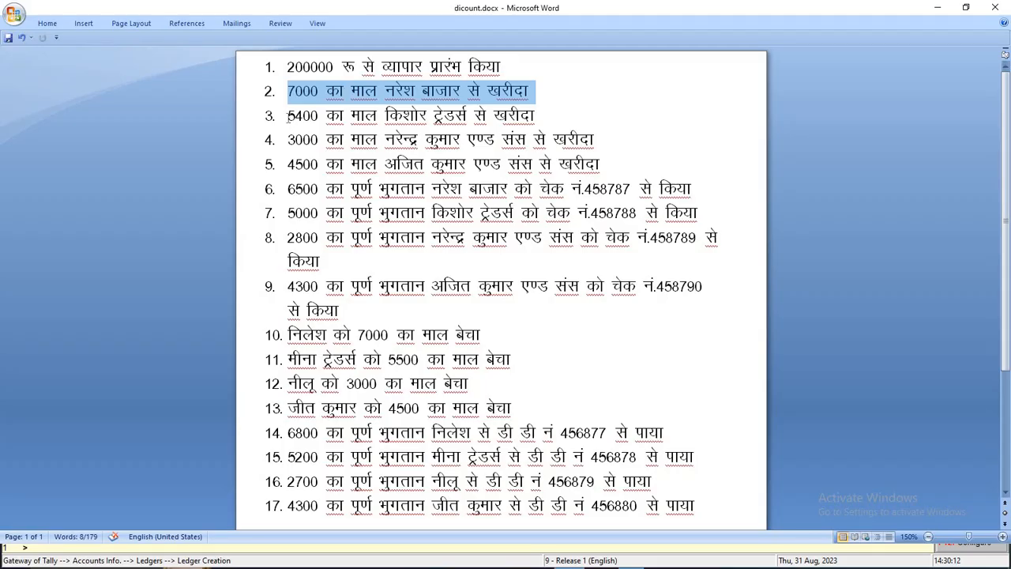
left_click(289, 117)
left_click_drag(289, 117, 560, 131)
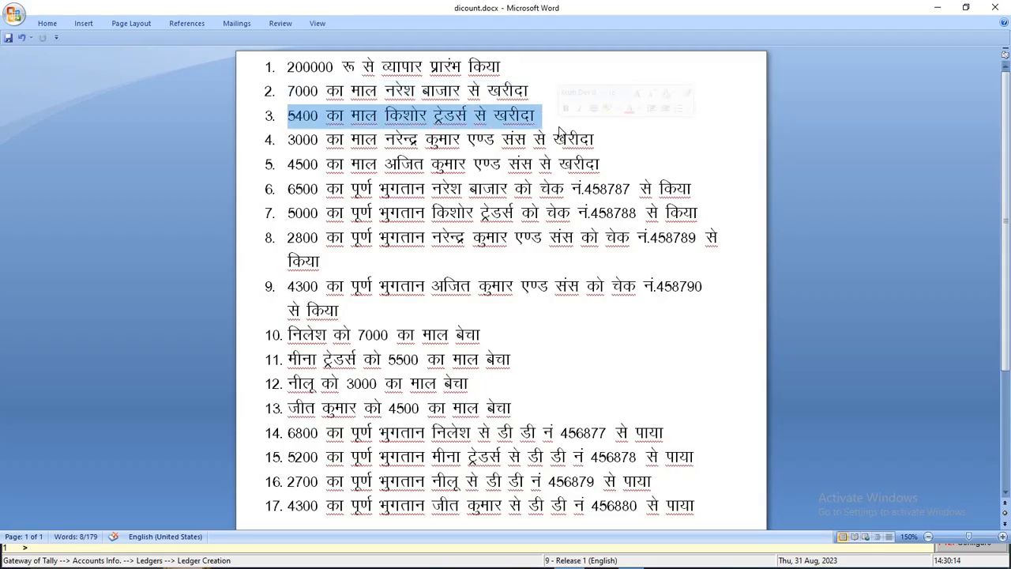
key("alt+Tab")
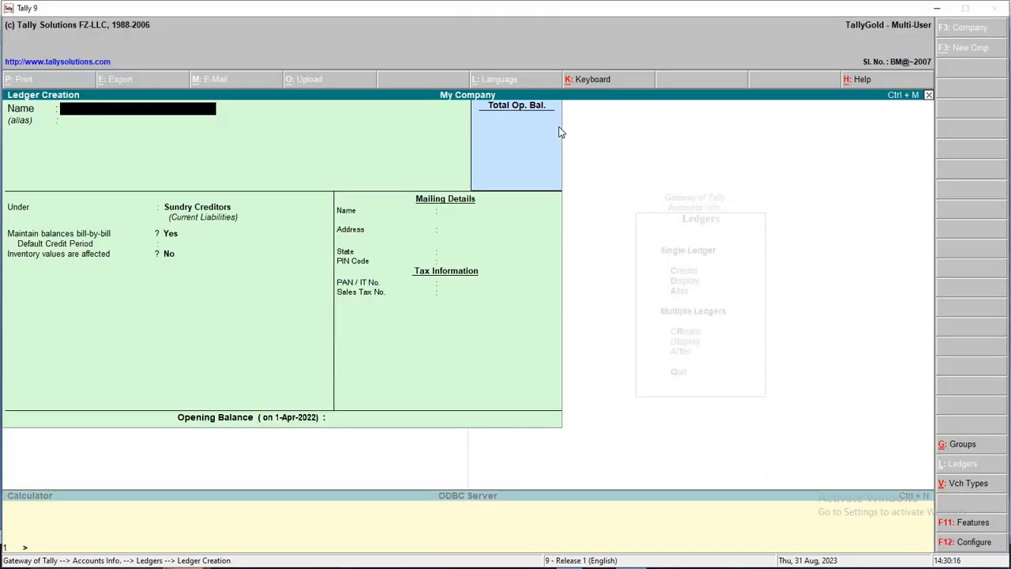
type("Kishore Traders")
key("Return")
key("Return")
key("Return")
key("Return")
key("Return")
key("Return")
key("Return")
key("Return")
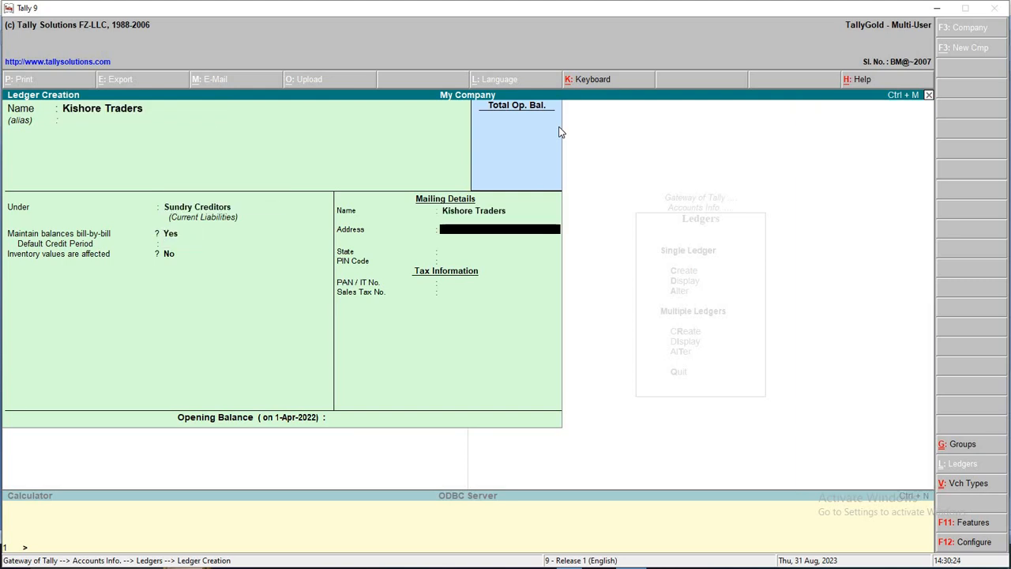
key("Return")
key("Return")
key("Return")
key("Return")
key("Return")
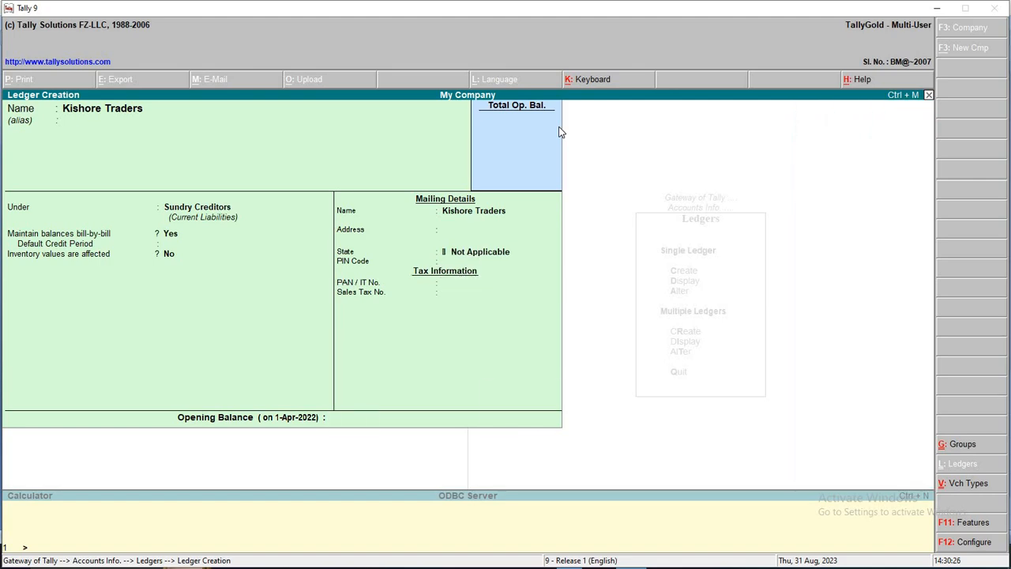
Create the Narendra Kumar and Sons ledger under Sundry Creditors
key("alt+Tab")
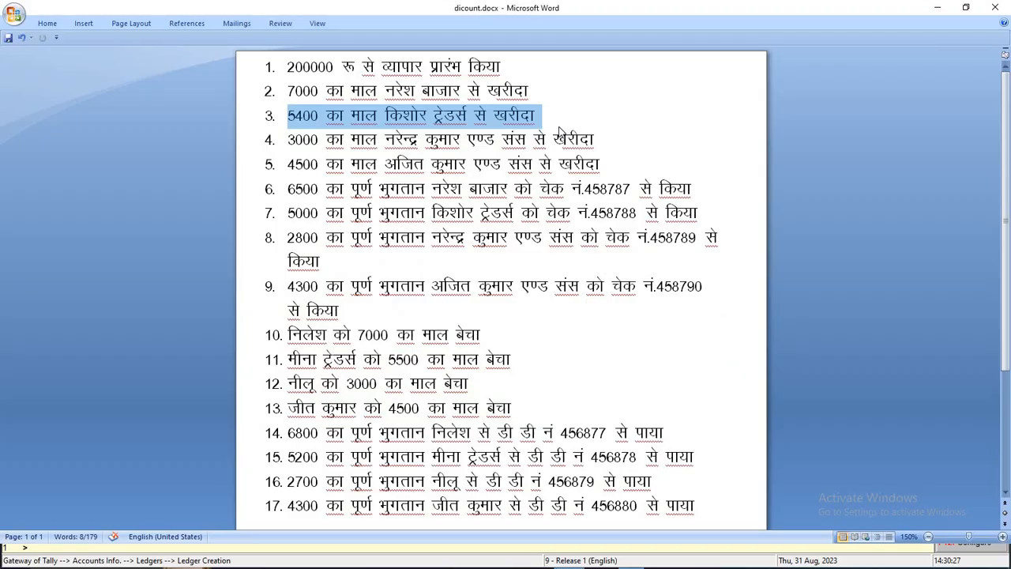
left_click(283, 139)
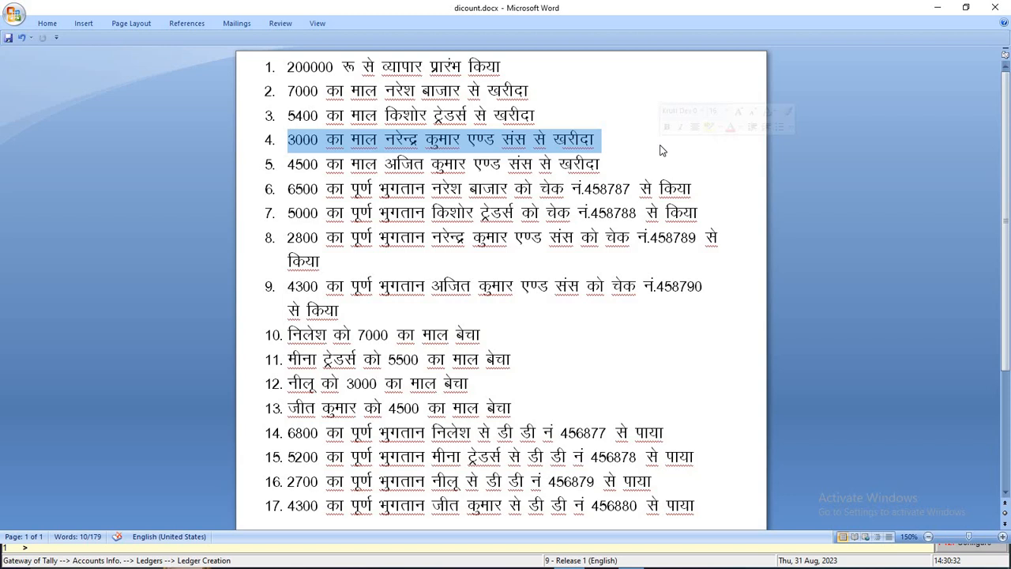
key("alt")
key("alt+Tab")
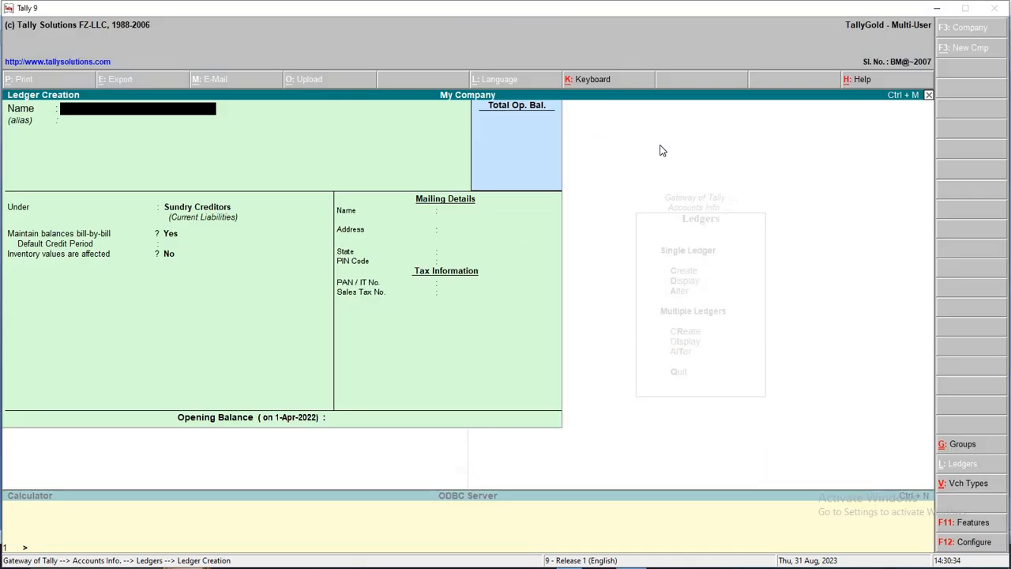
type("Nare")
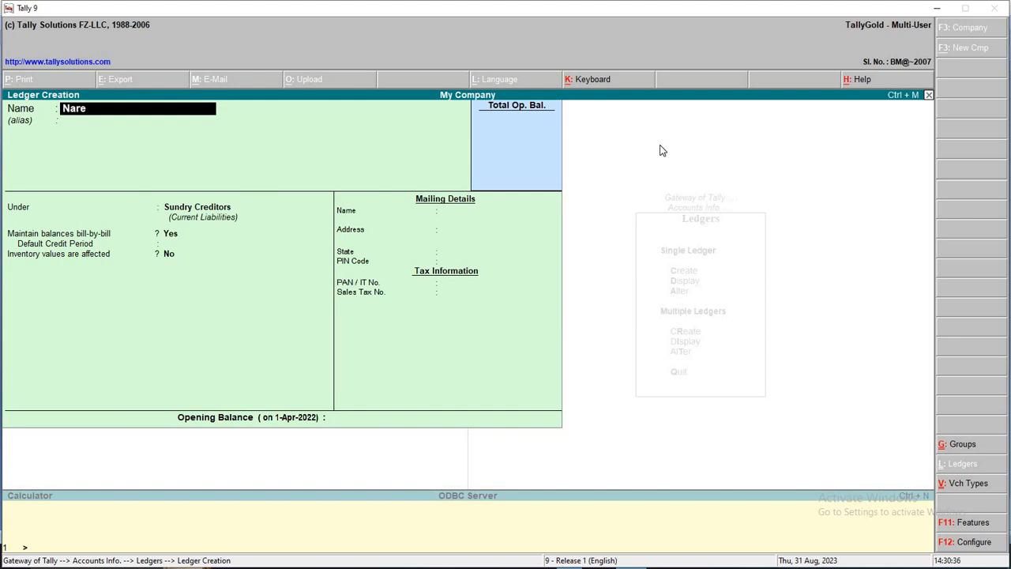
type("ndra")
key("alt+Tab")
key("alt+Tab")
type("K")
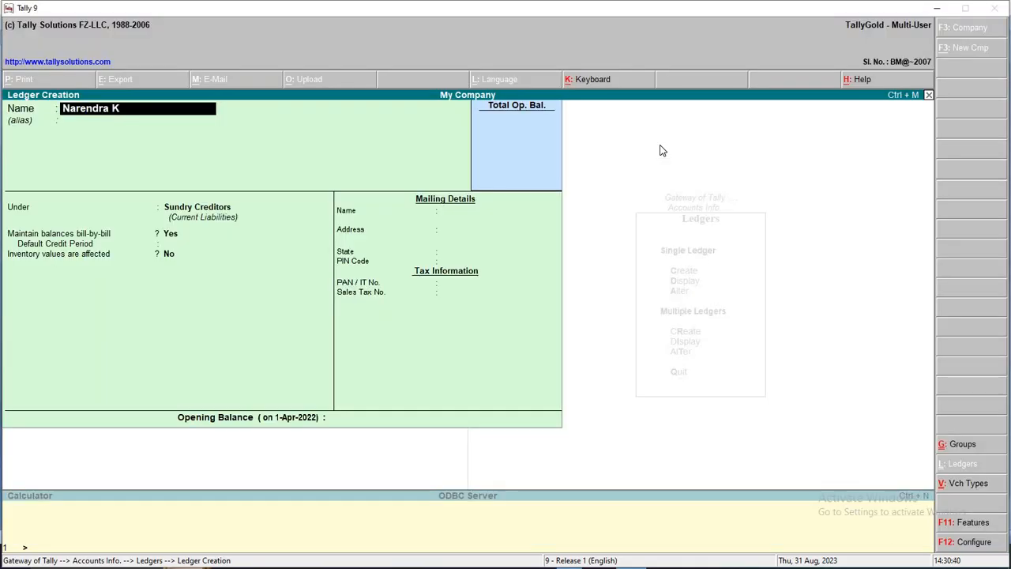
type("umar a")
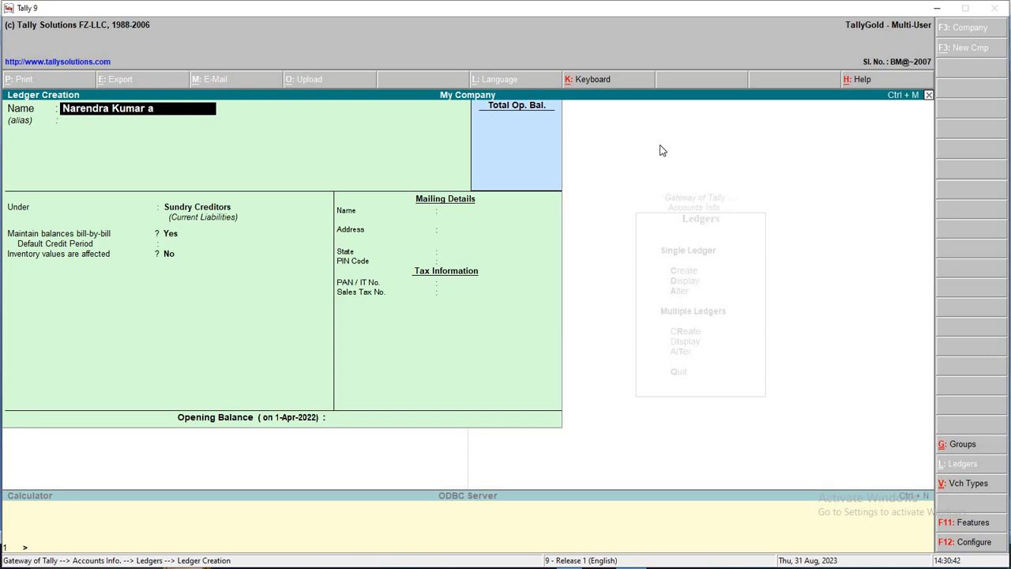
type("nd Sons")
key("Return")
key("Return")
key("Return")
key("Return")
key("Return")
key("Return")
key("Return")
key("Return")
key("Return")
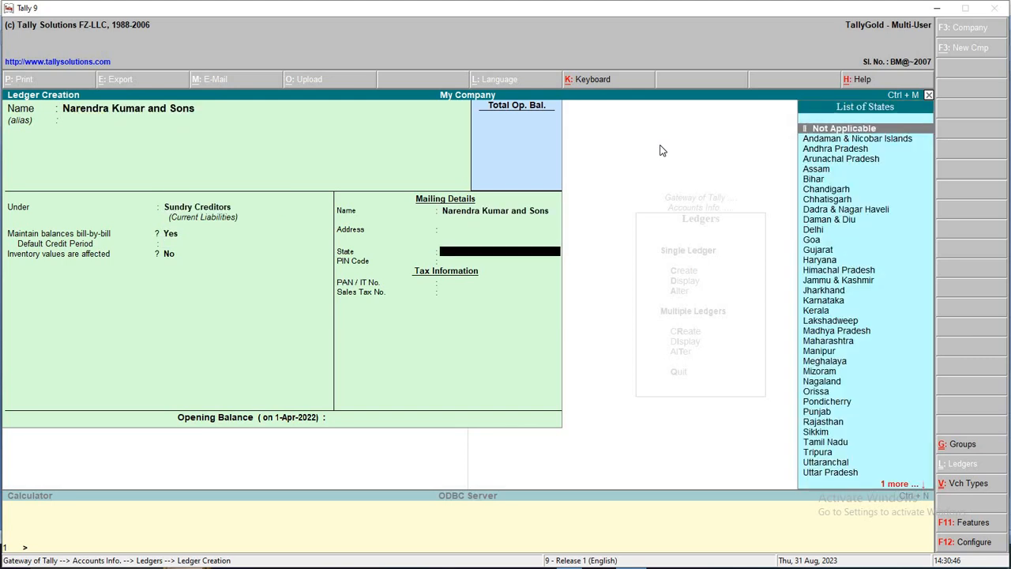
key("Return")
key("Return")
key("Return")
key("Return")
Create the Ajit Kumar and Sons ledger under Sundry Creditors
key("alt+Tab")
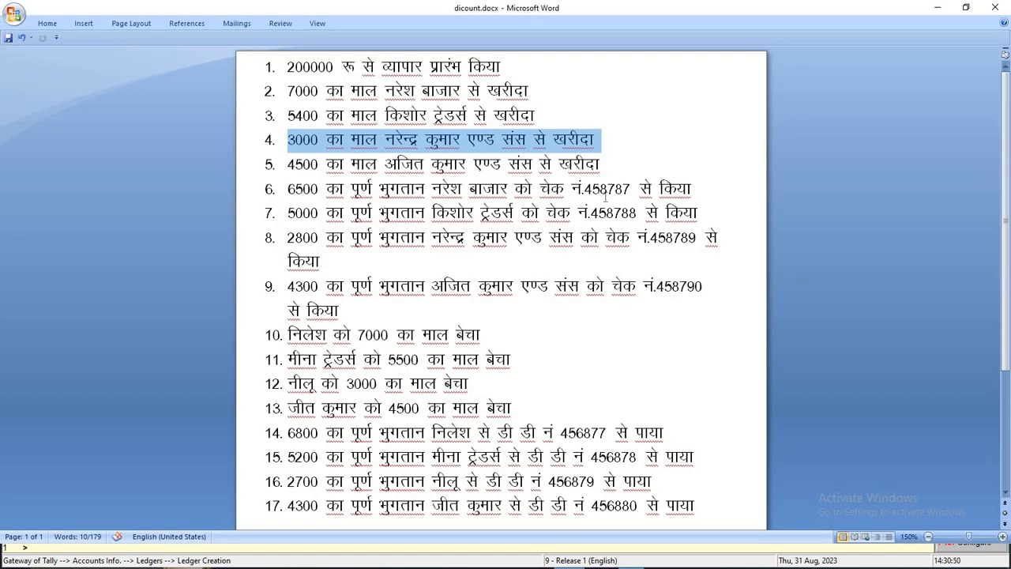
left_click_drag(599, 164, 288, 164)
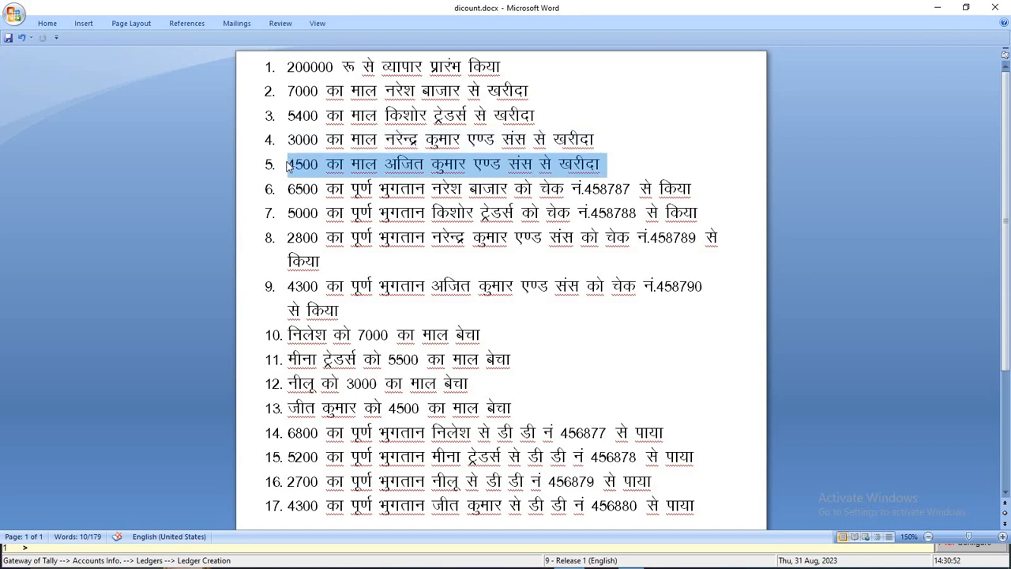
key("alt+Tab")
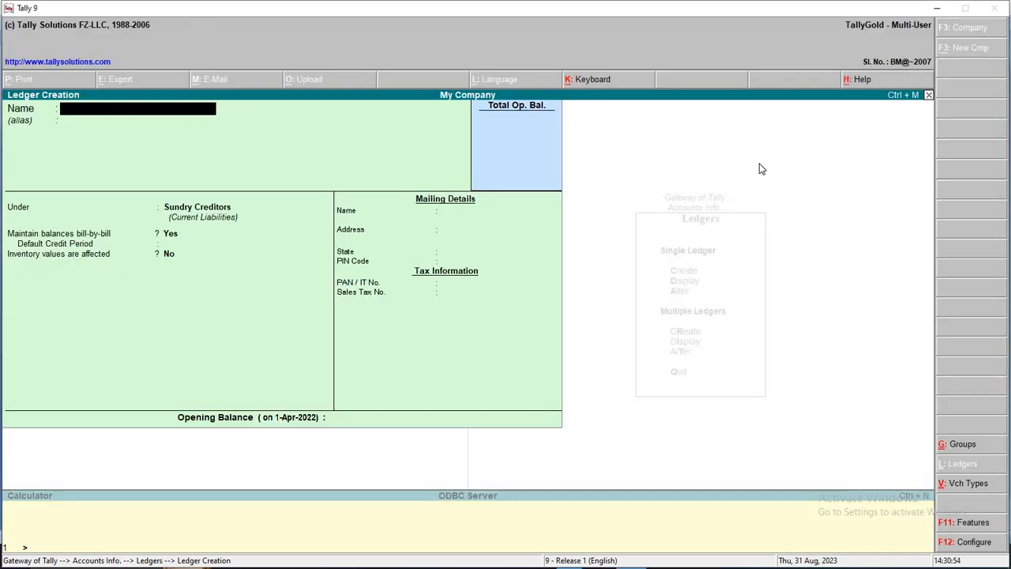
type("Ajit Kumar a")
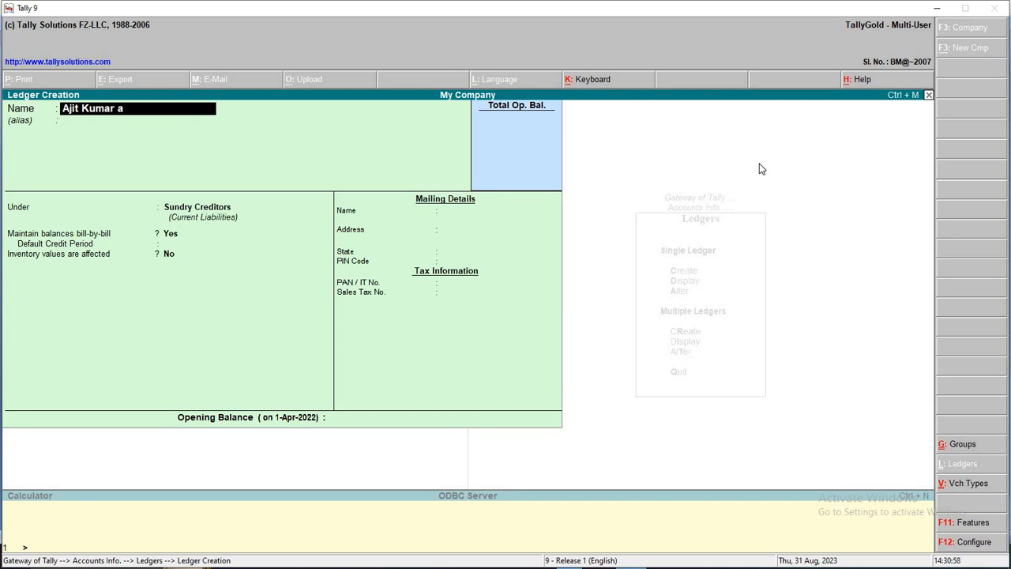
type("nd Sons")
key("Return")
key("Return")
key("Return")
key("Return")
key("Return")
key("Return")
key("Return")
key("Return")
key("Return")
key("Return")
key("Return")
key("Return")
key("Return")
key("Return")
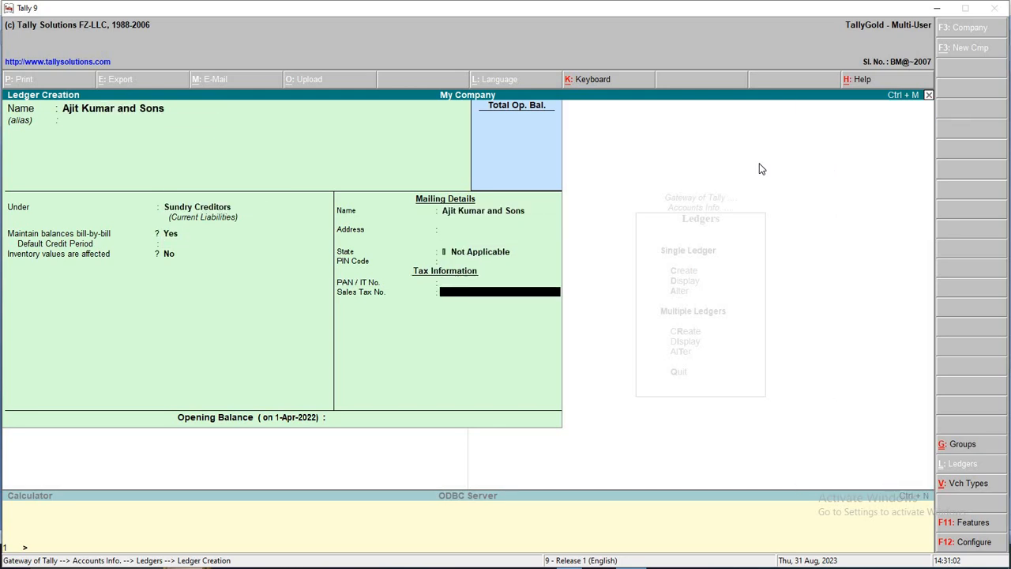
key("alt+Tab")
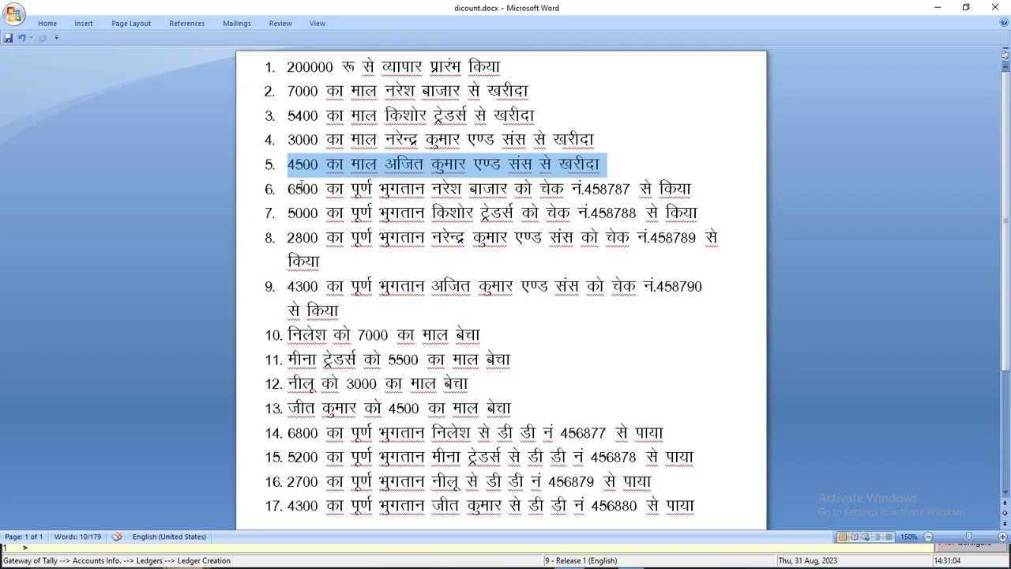
left_click_drag(286, 190, 707, 190)
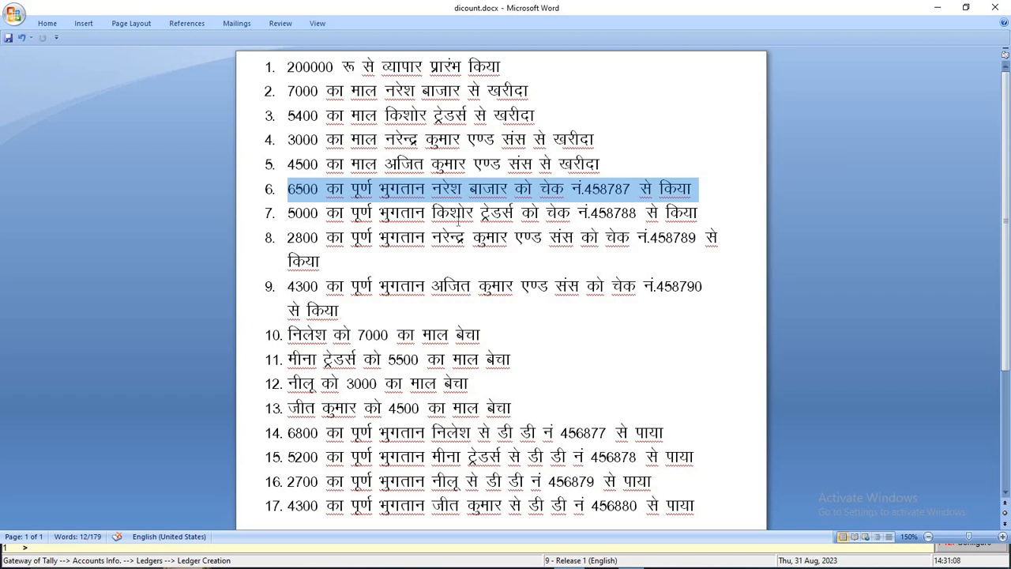
left_click_drag(522, 212, 703, 213)
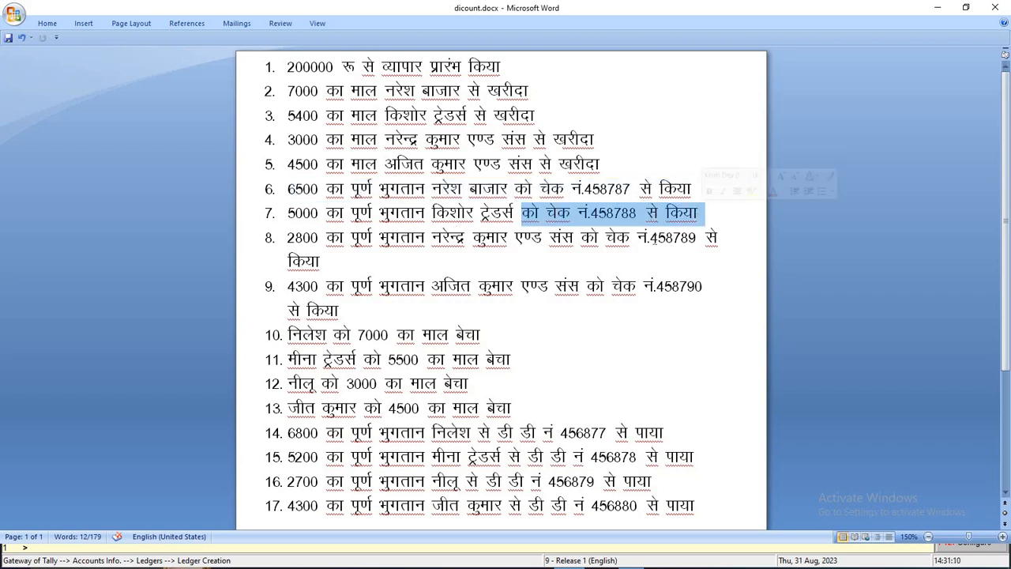
left_click_drag(432, 237, 703, 237)
left_click_drag(600, 237, 718, 239)
key("ctrl+z")
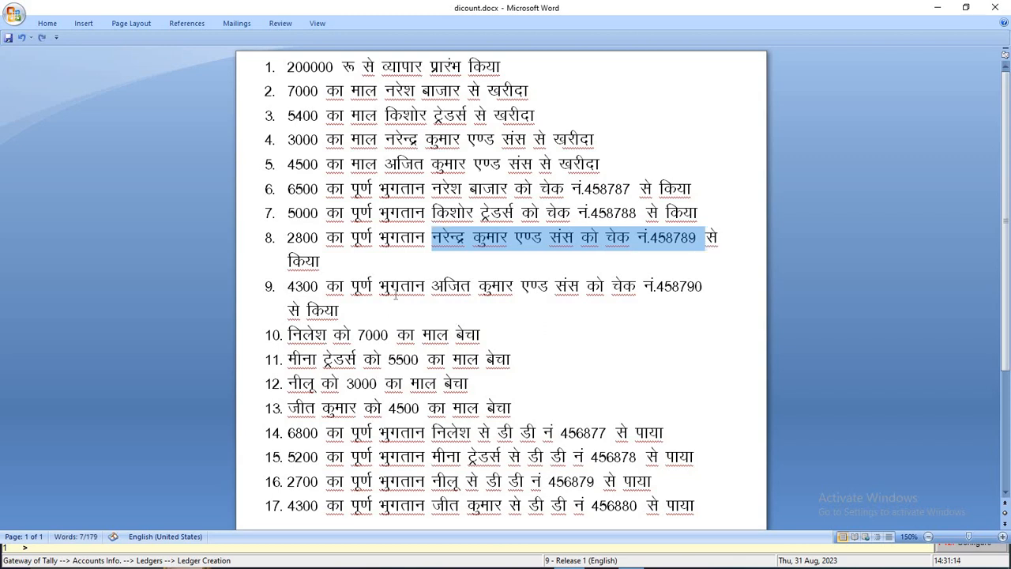
left_click_drag(432, 285, 704, 286)
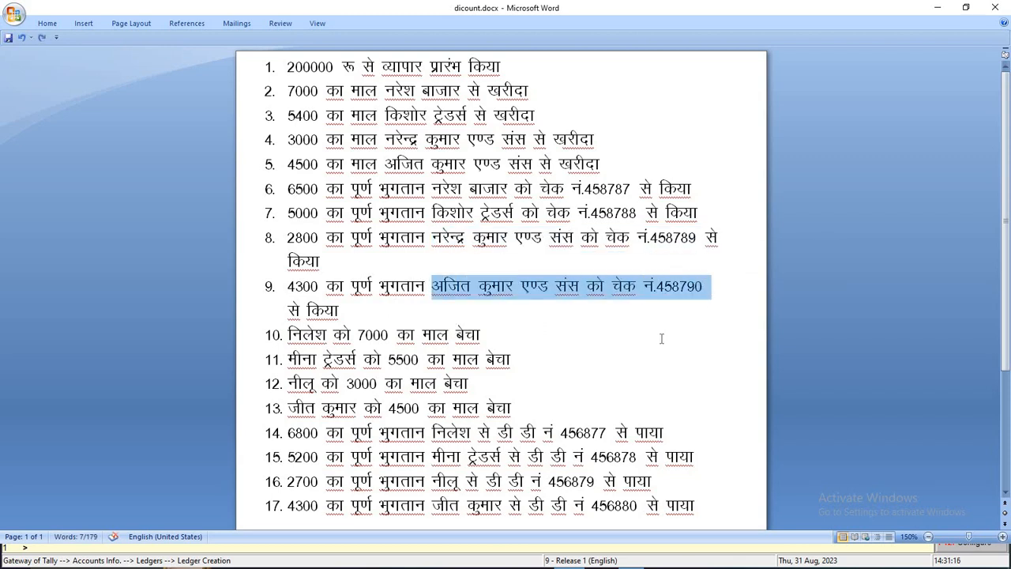
left_click(480, 335)
left_click(444, 190)
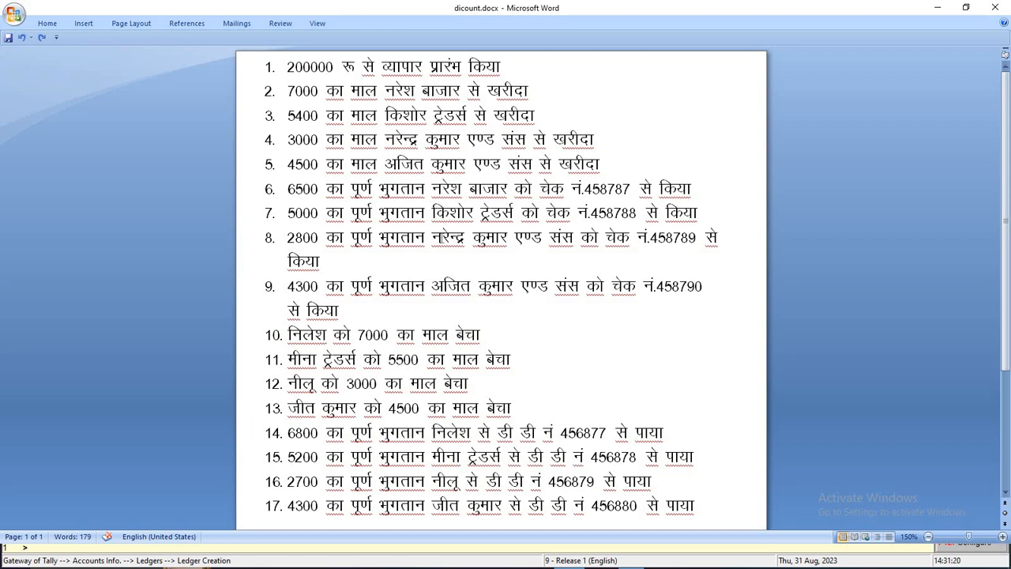
left_click(456, 296)
Create ledger Bank A.C under Bank Accounts with mailing name State Bank of India
key("alt+Tab")
type("Bank a")
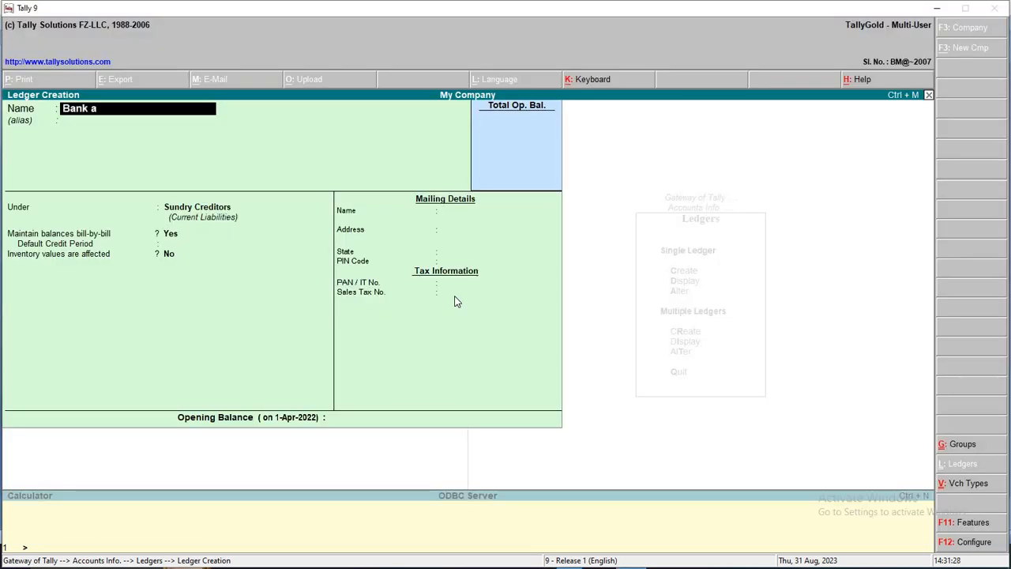
type(".c")
key("Return")
key("Return")
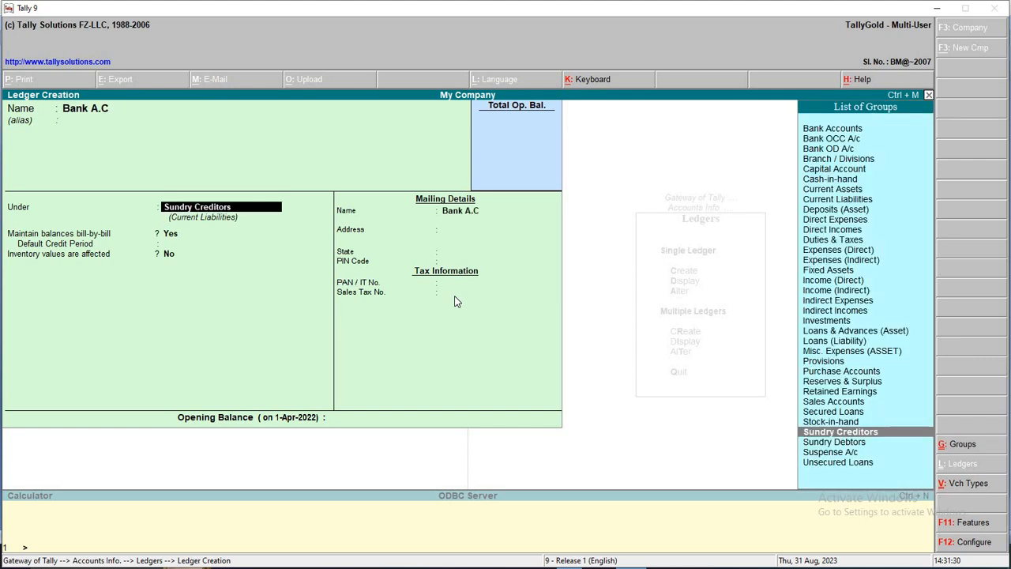
key("Up")
key("Up")
key("Up")
key("Up")
key("Up")
key("Up")
key("Up")
key("Up")
key("Up")
key("Up")
key("Up")
key("Up")
key("Up")
key("Up")
key("Up")
key("Up")
key("Up")
key("Up")
key("Up")
key("Up")
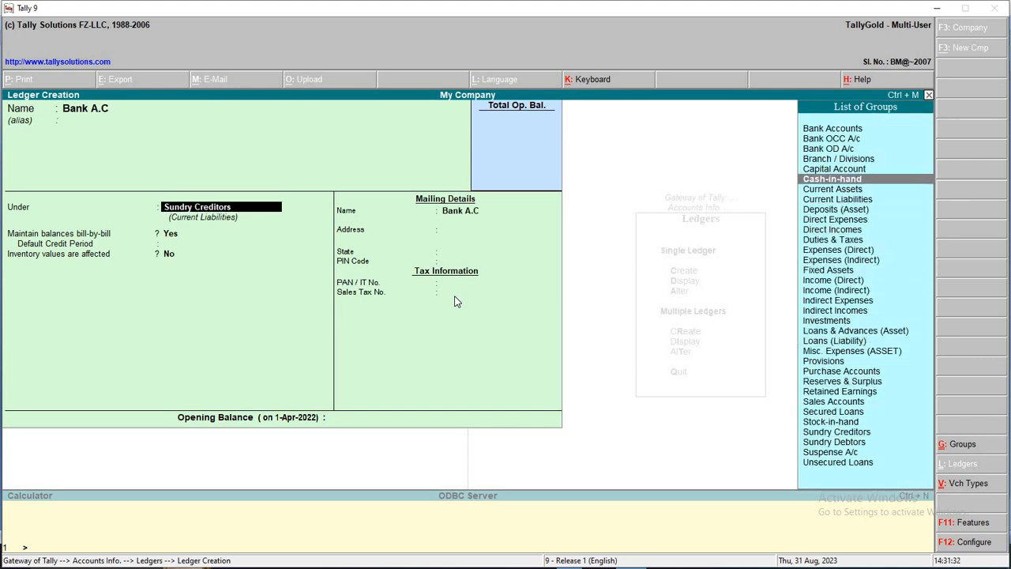
key("Up")
key("Up")
key("Up")
key("Up")
key("Up")
key("Return")
key("Return")
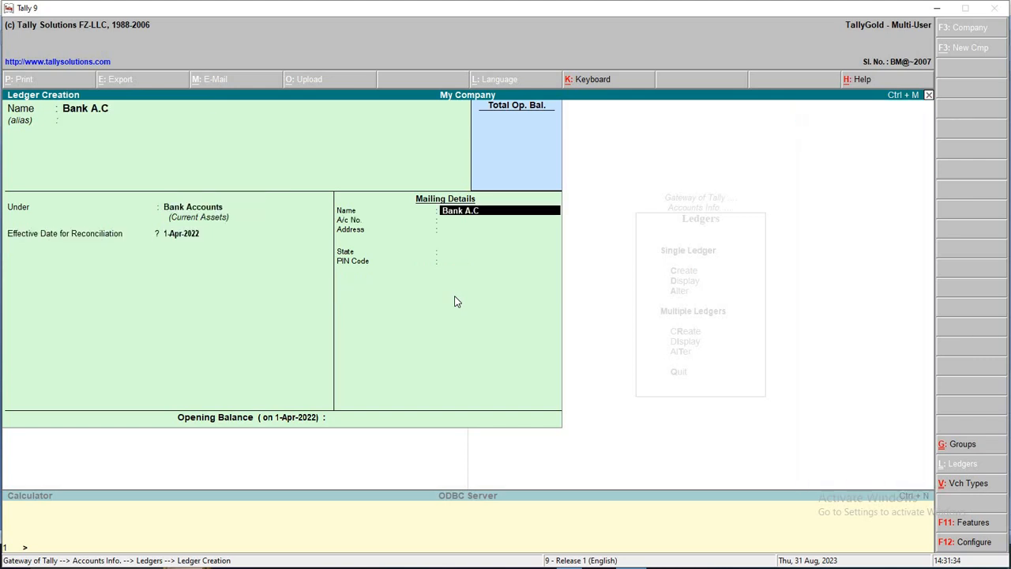
type("Statew")
key("BackSpace")
type("bank of India")
key("Return")
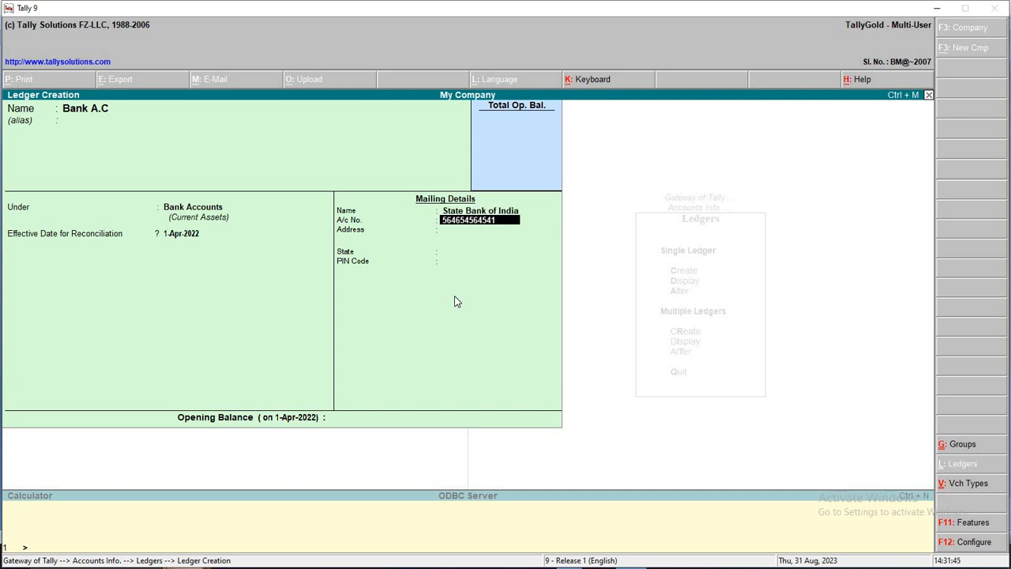
Enter the bank's account number and its two address lines
key("Return")
type("Na")
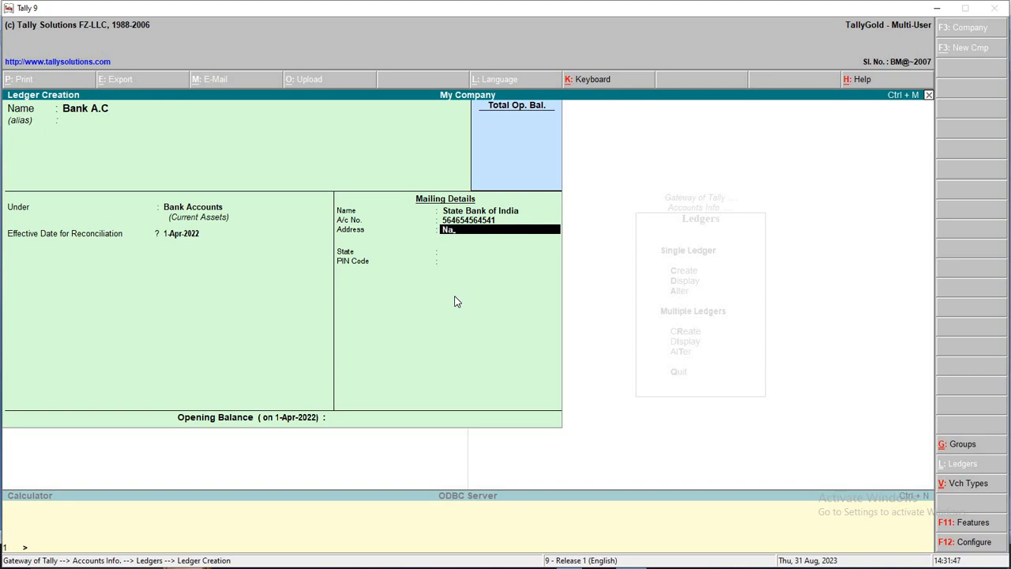
key("BackSpace")
key("BackSpace")
key("BackSpace")
type("Road\\")
key("Return")
key("Up")
key("Up")
key("Return")
key("Return")
type("Bu")
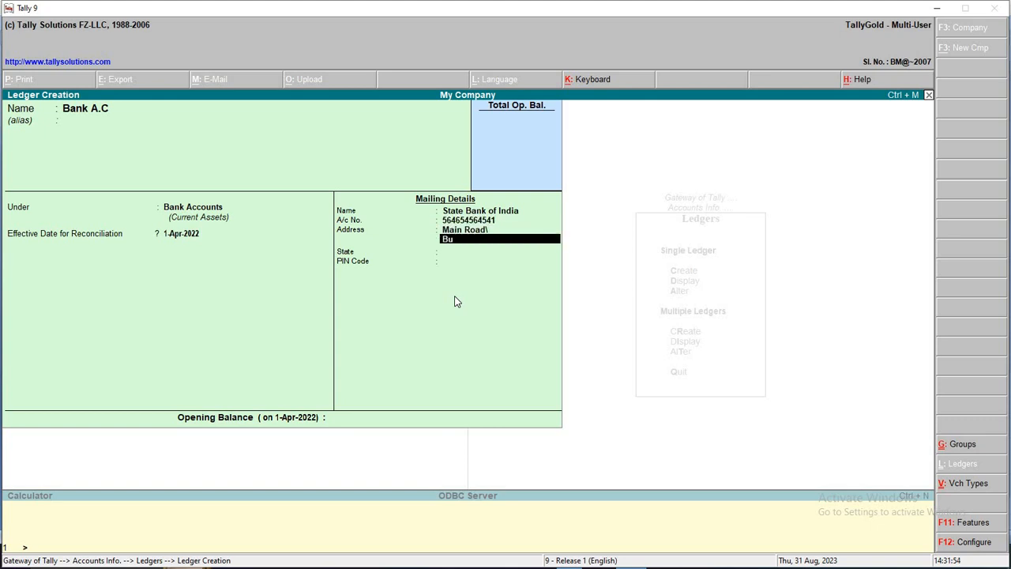
type("ilaspur")
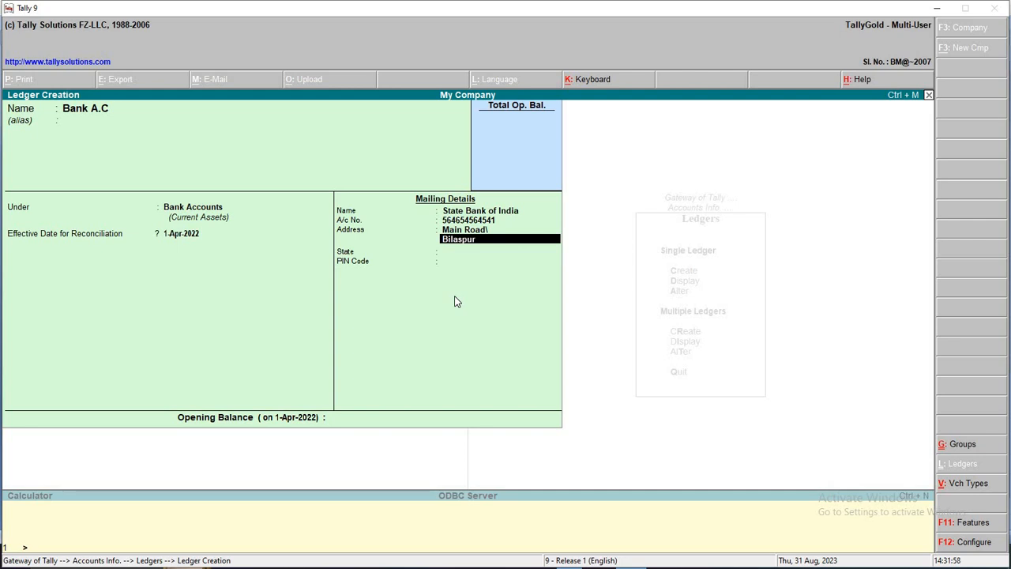
key("Return")
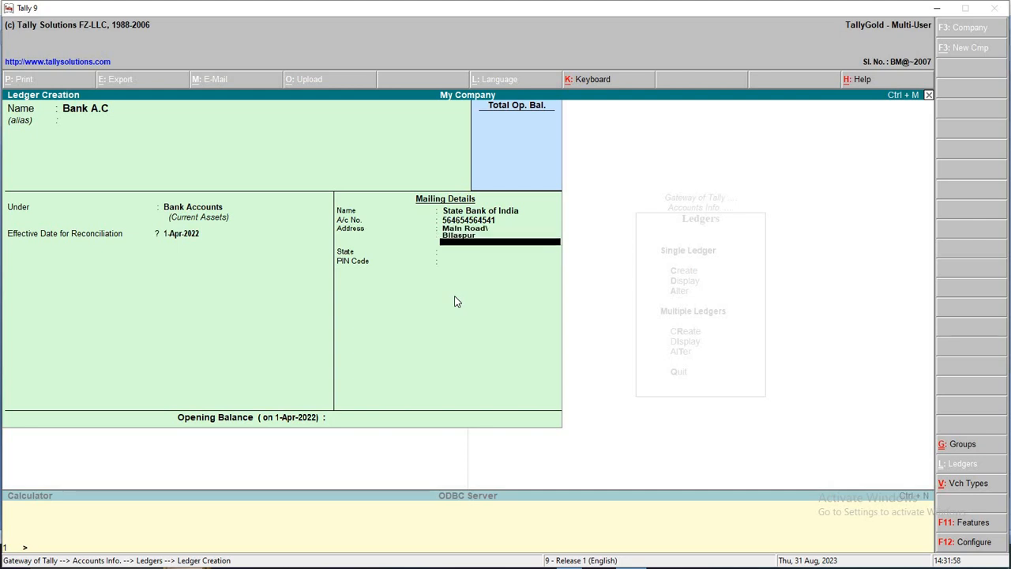
Set the bank's state to Chhattisgarh, add the PIN code and save the ledger
key("Return")
type("C")
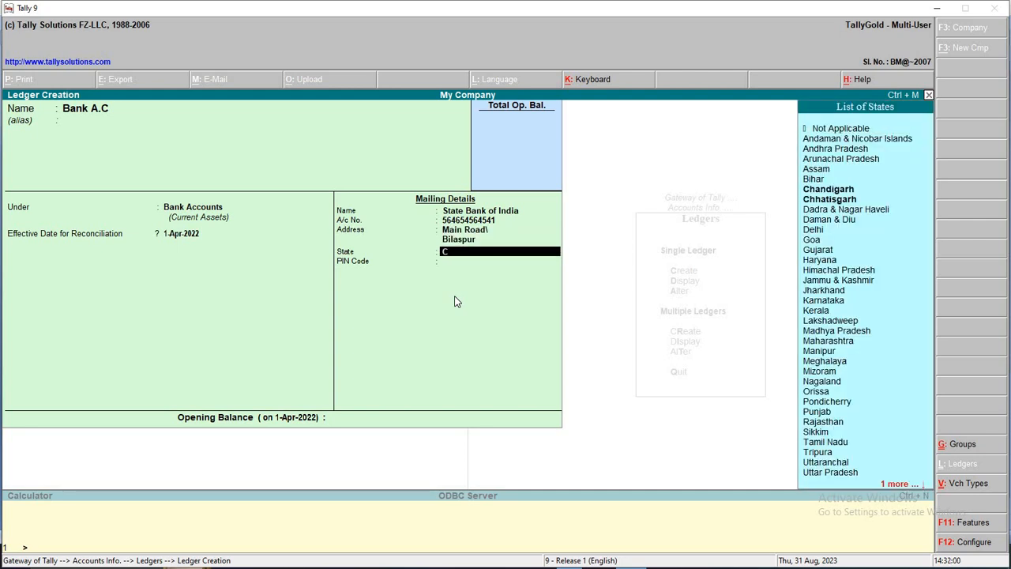
type("hh")
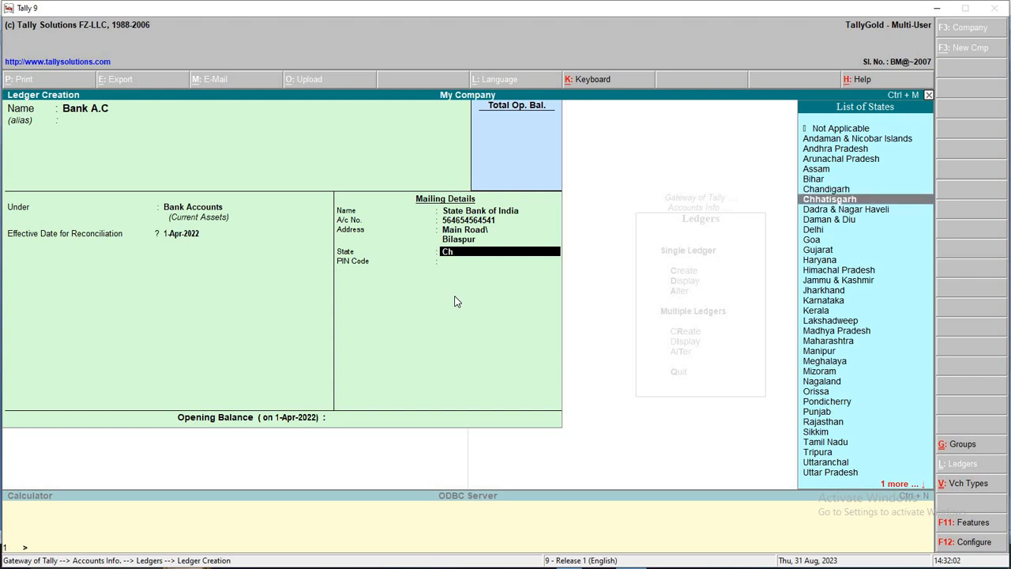
key("Return")
type("495001")
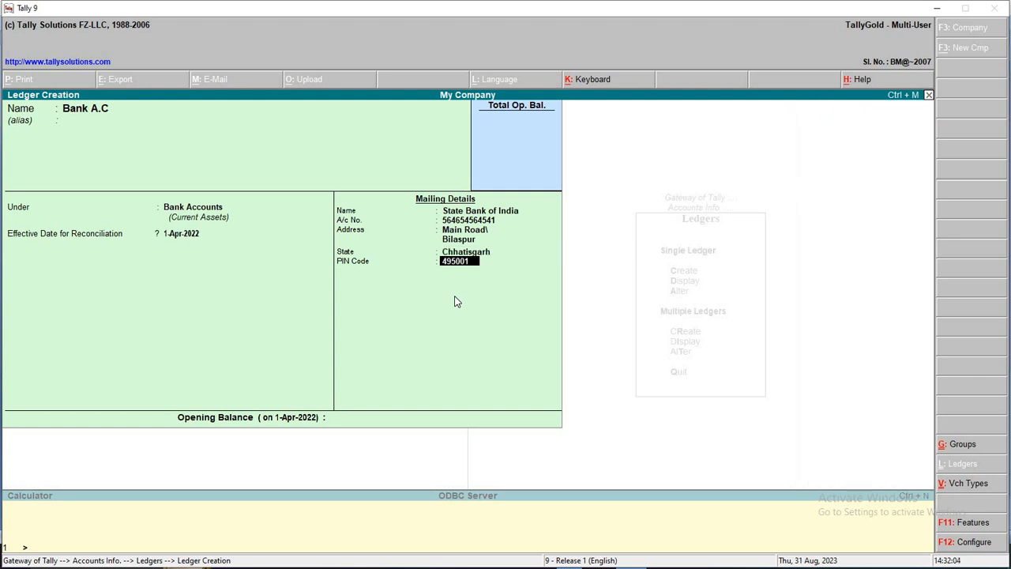
key("Return")
key("Return")
key("Return")
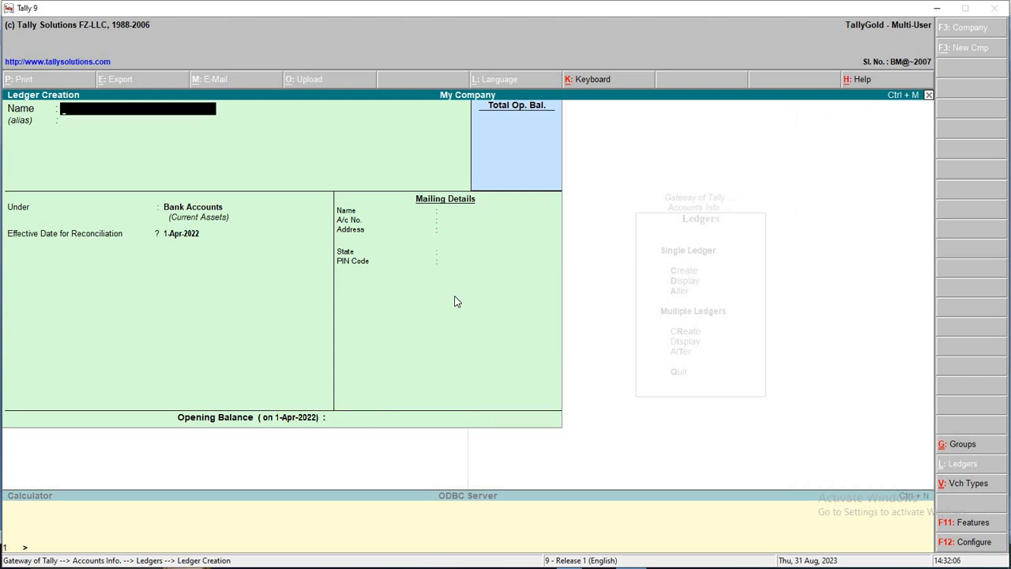
key("alt+Tab")
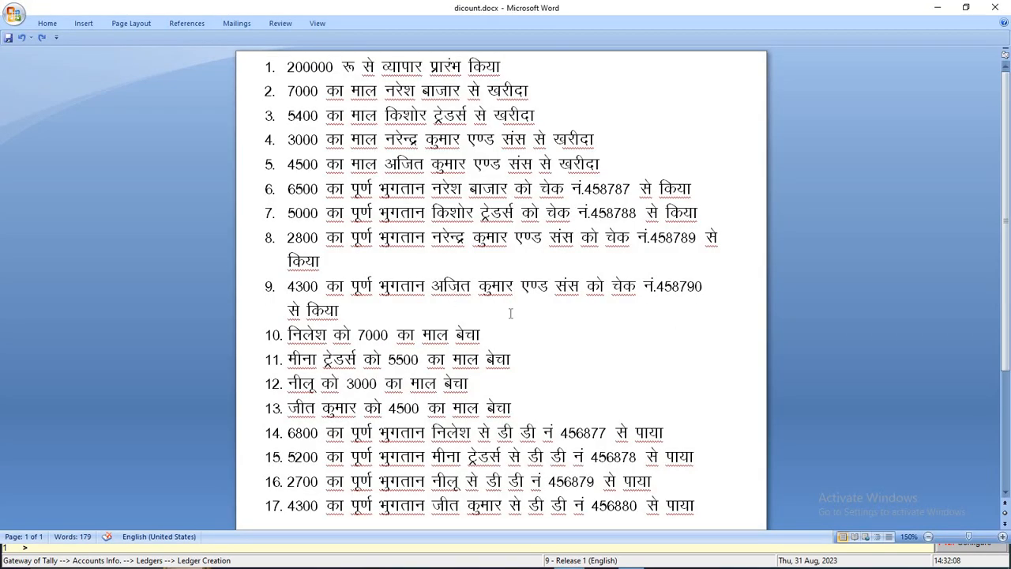
scroll(644, 321, "down", 2)
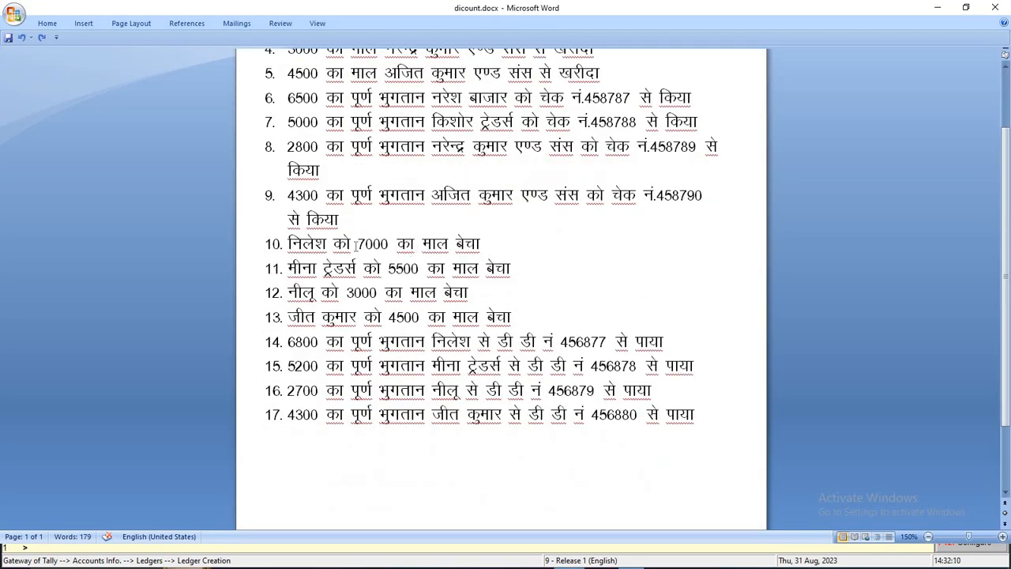
left_click_drag(289, 245, 456, 245)
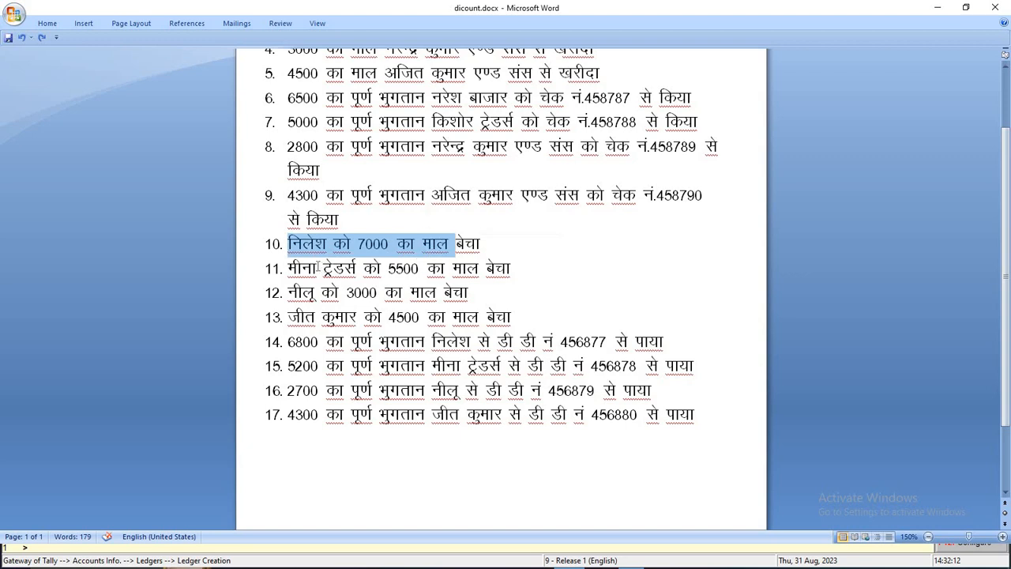
left_click_drag(289, 268, 357, 269)
left_click_drag(289, 293, 345, 294)
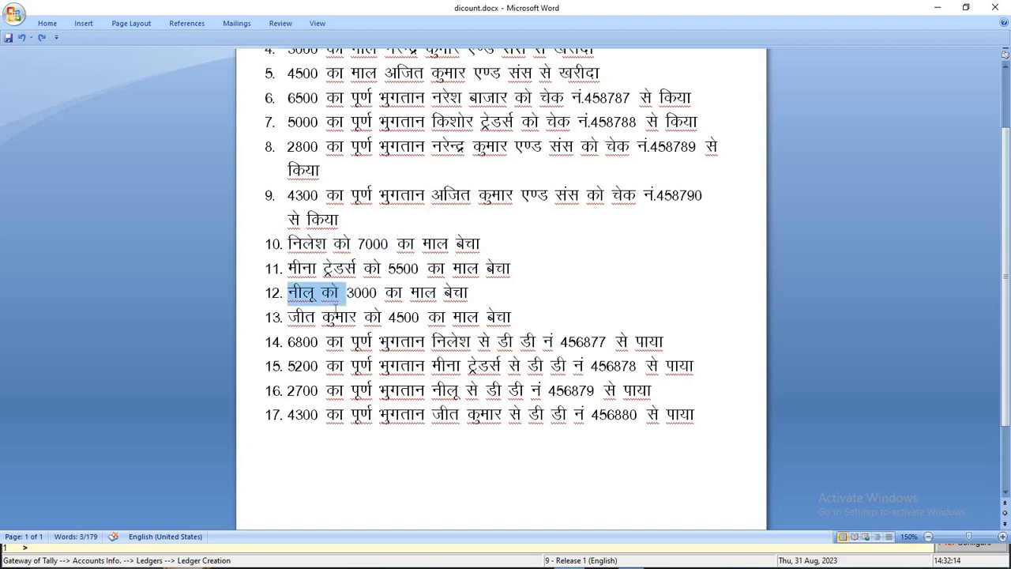
left_click_drag(289, 317, 405, 324)
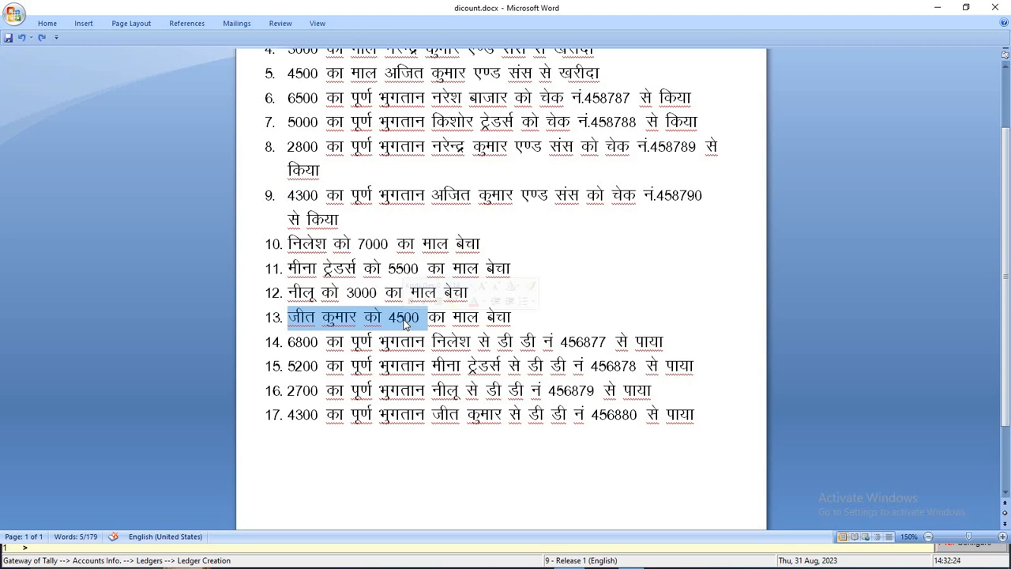
Create the Sales A/c ledger under Sales Accounts
key("alt+Tab")
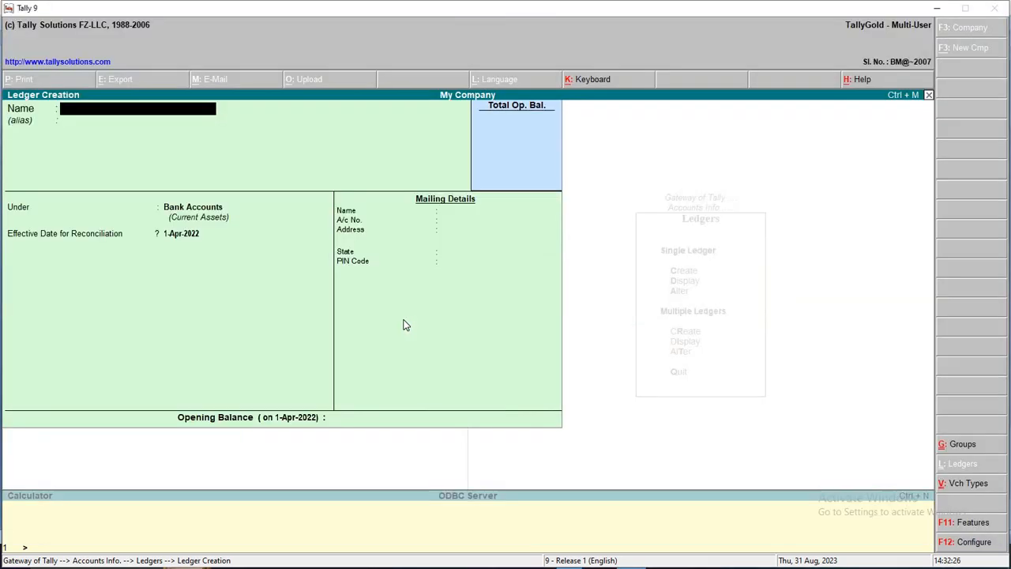
type("Sa")
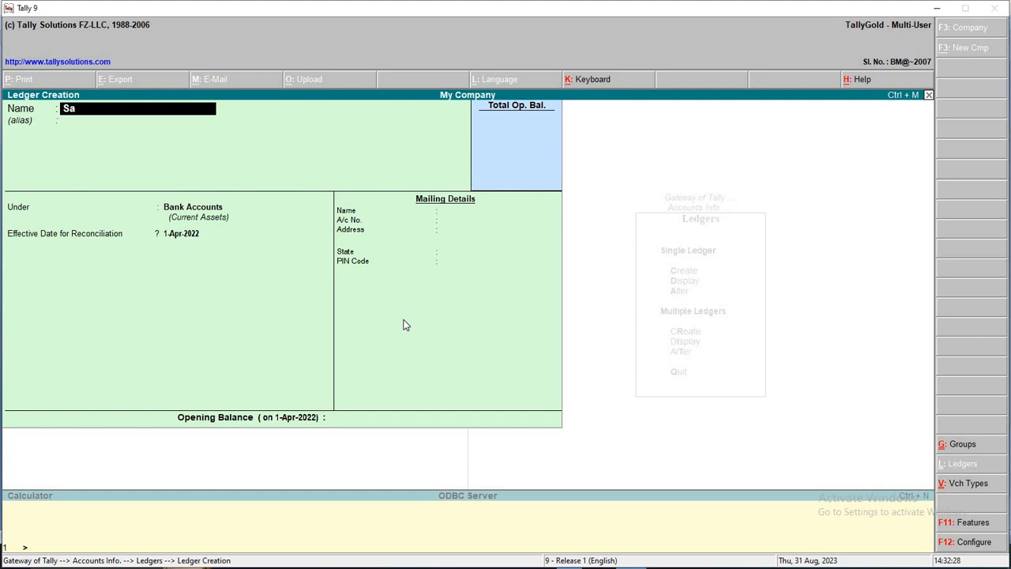
type("les a/c")
key("Return")
type("Sal")
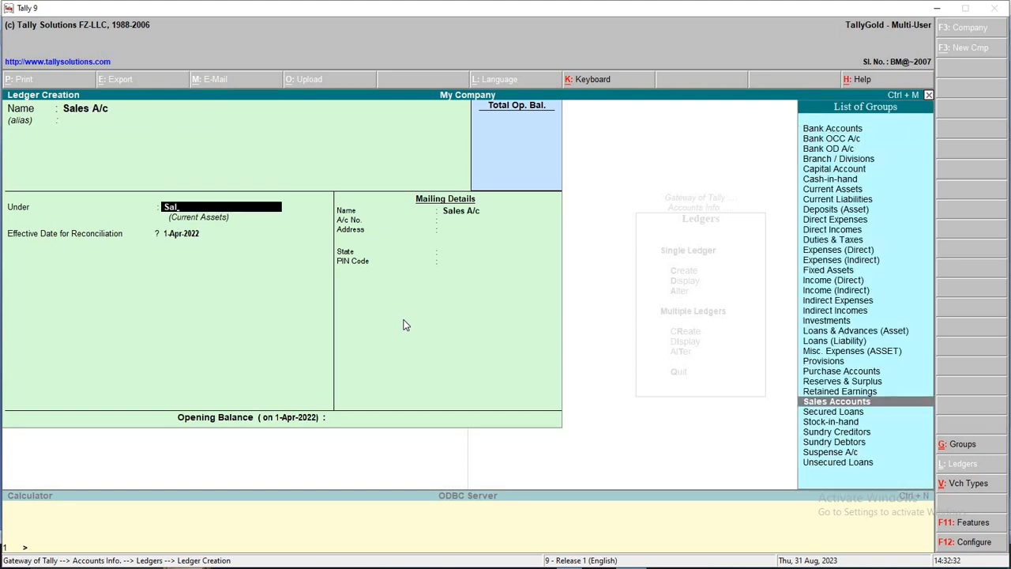
key("Return")
key("Return")
key("Return")
key("Return")
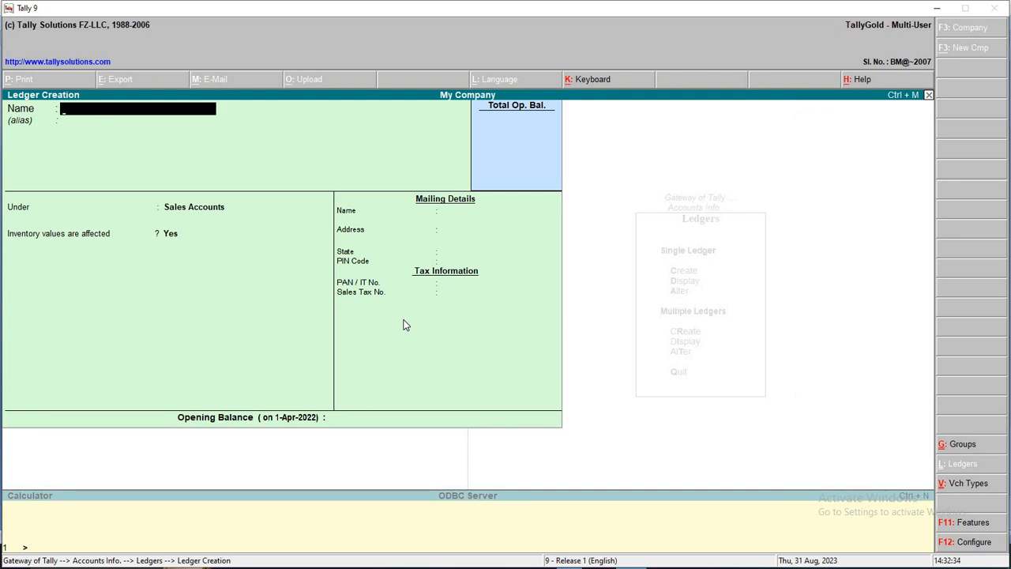
Create a ledger for the first customer under Sundry Debtors
type("Neelu")
key("Return")
type("su")
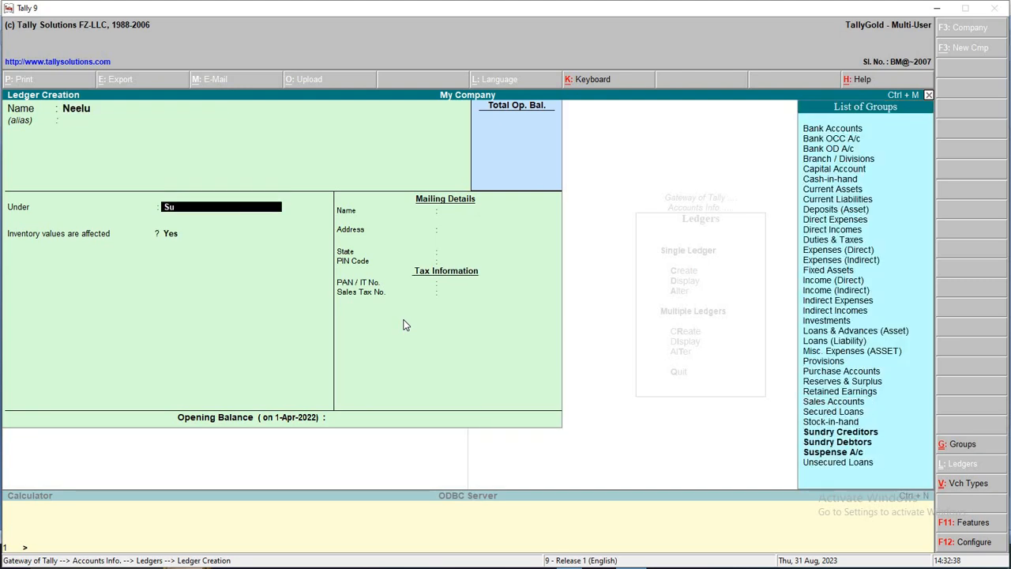
key("Down")
key("Down")
key("Up")
key("Return")
key("Return")
key("Return")
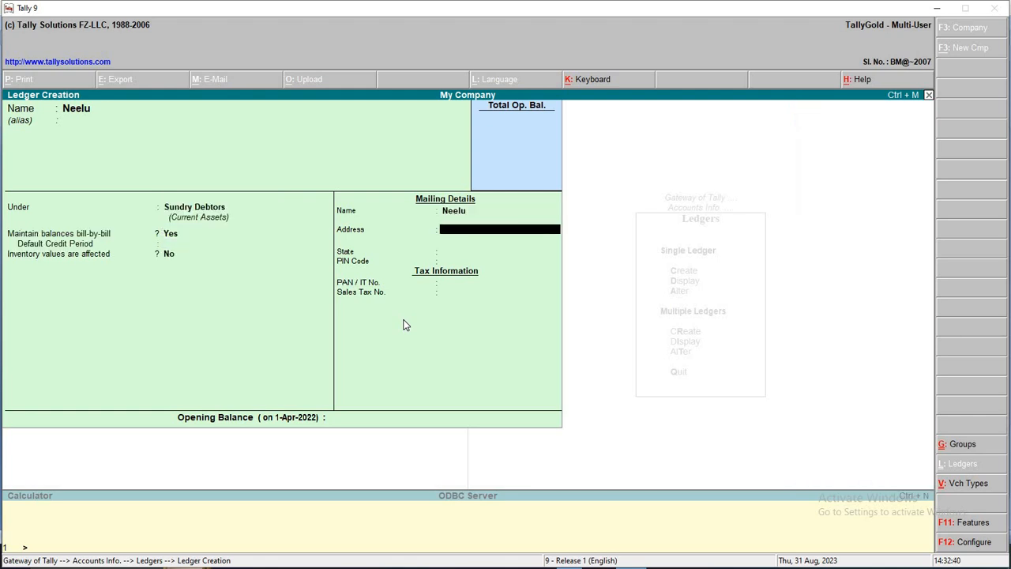
key("Return")
key("Return")
key("Return")
key("Return")
key("Return")
Create a ledger for the second customer, checking the name in the transaction list
key("alt+Tab")
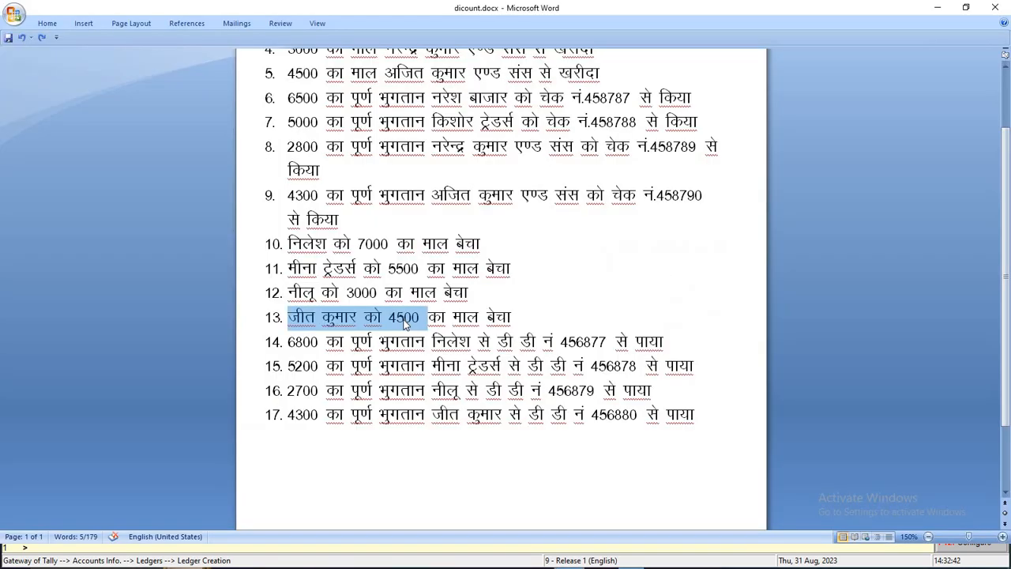
key("alt+Tab")
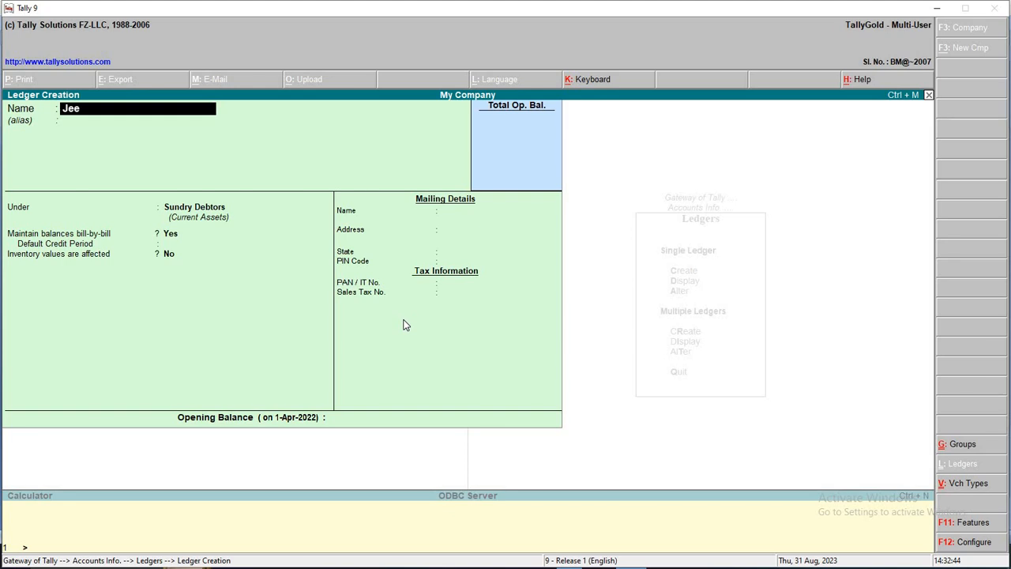
key("Return")
key("Return")
key("Return")
key("Return")
key("Return")
key("Return")
key("Return")
key("Return")
key("Return")
key("Return")
key("Return")
key("Return")
key("Return")
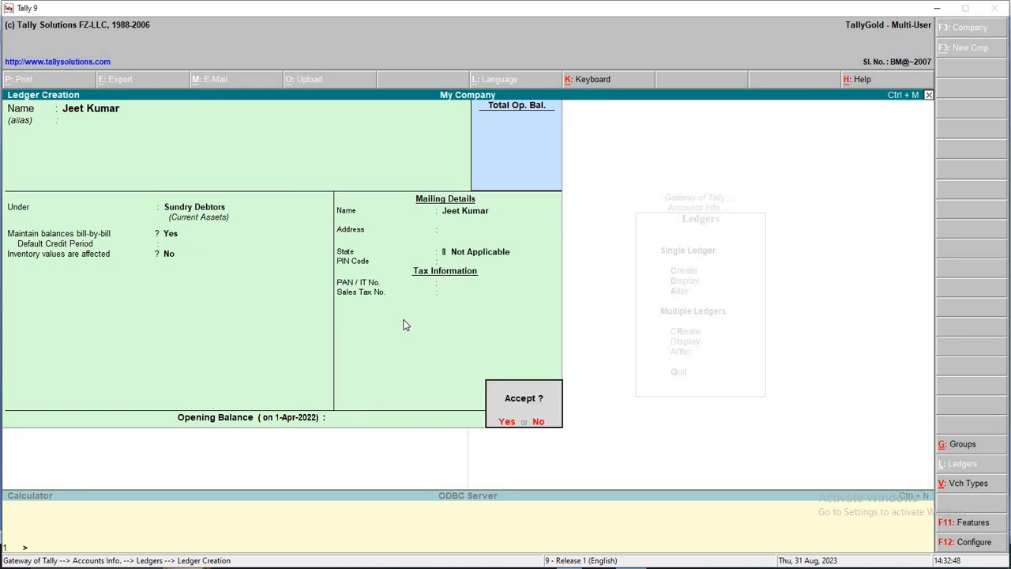
key("alt+Tab")
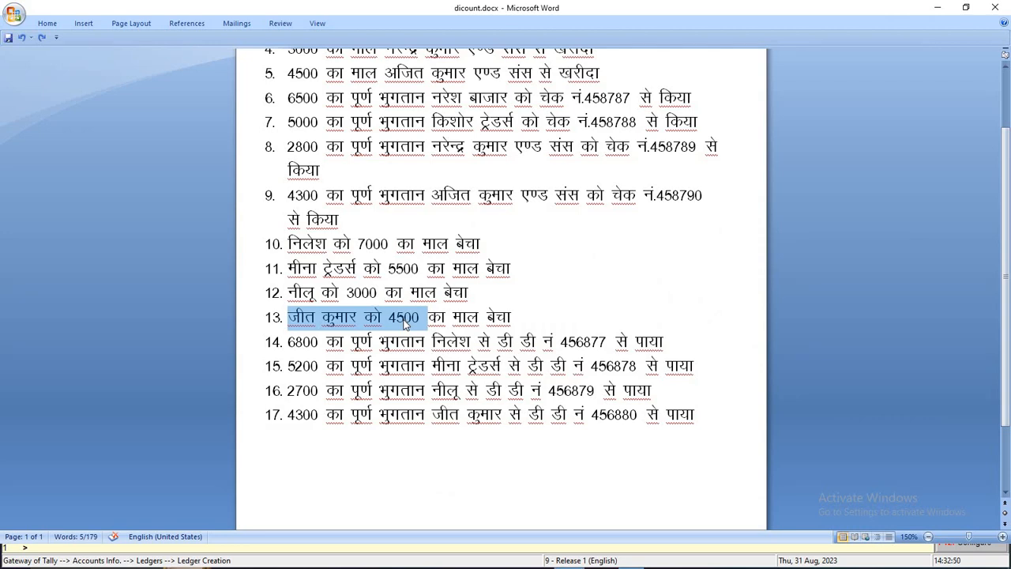
key("alt+Tab")
Create the Meena Traders ledger
type("Meena")
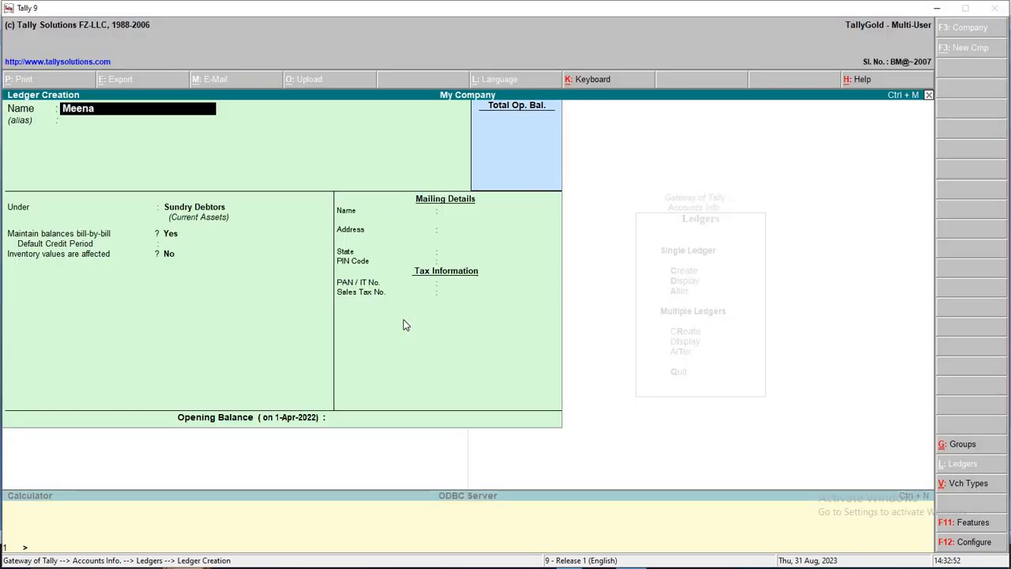
type(" Mtraders")
key("BackSpace")
key("BackSpace")
key("BackSpace")
key("BackSpace")
key("BackSpace")
key("BackSpace")
key("BackSpace")
key("BackSpace")
key("BackSpace")
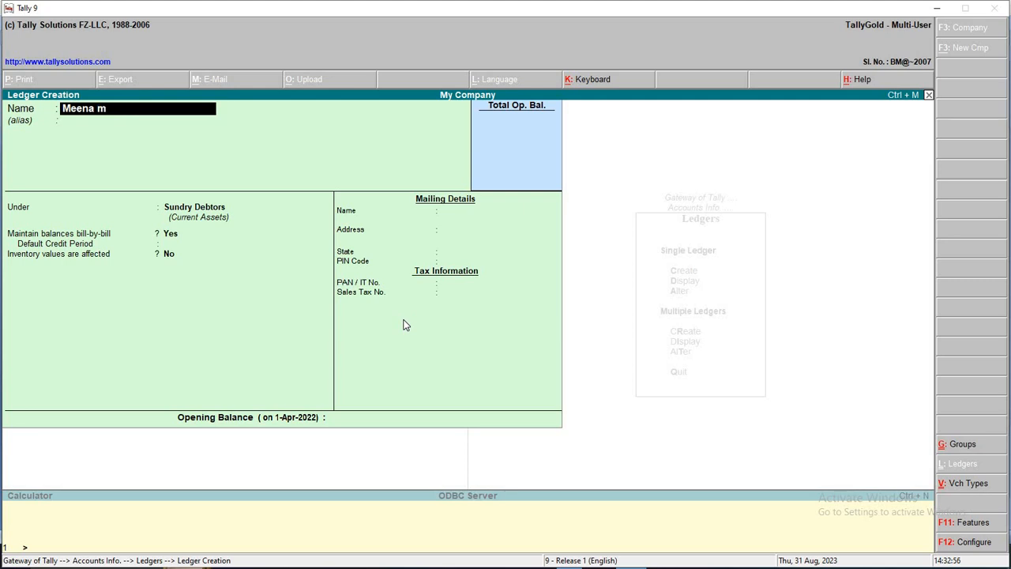
type("Traders")
key("Return")
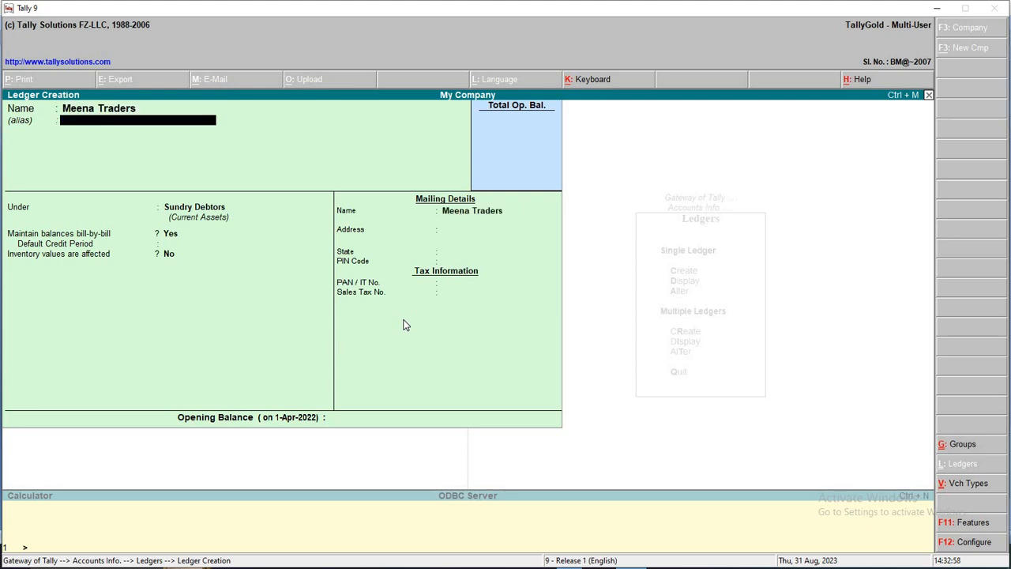
key("Return")
key("Return")
key("Return")
key("Return")
key("Return")
key("Return")
key("Return")
key("Return")
key("Return")
key("Return")
key("Return")
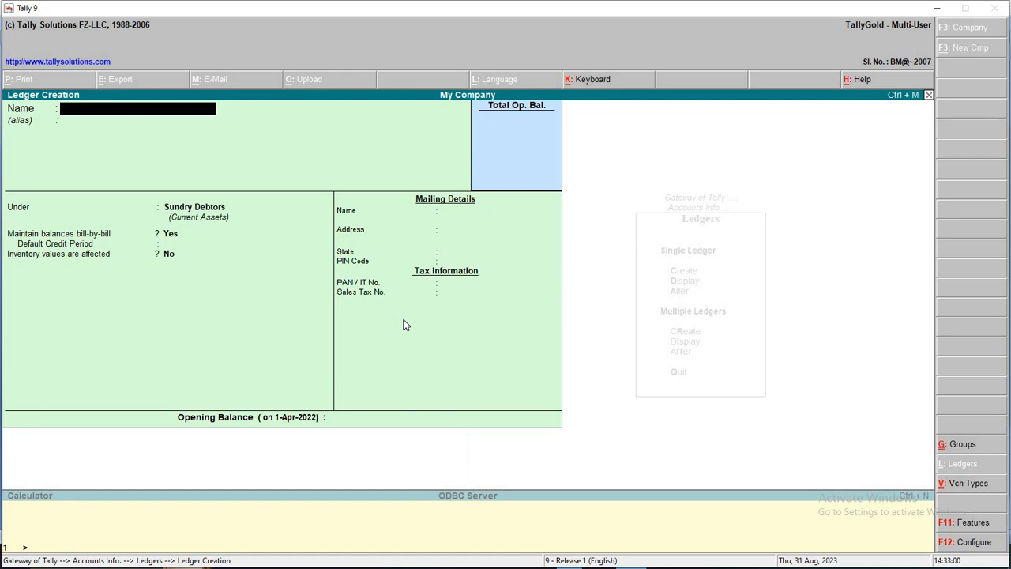
key("alt+Tab")
key("alt+Tab")
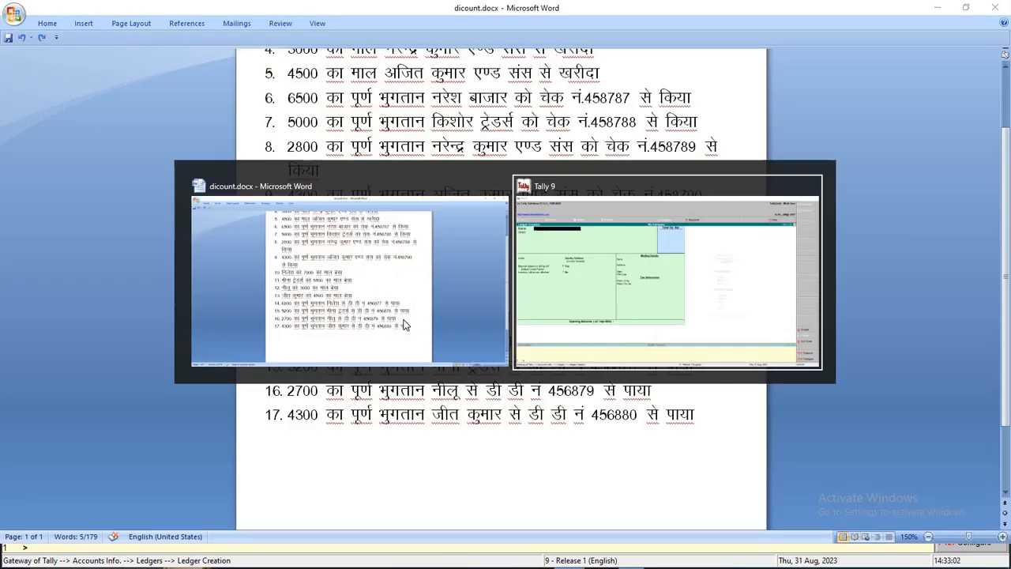
Create one more customer ledger under Sundry Debtors, correcting the typo in the name
type("Niles")
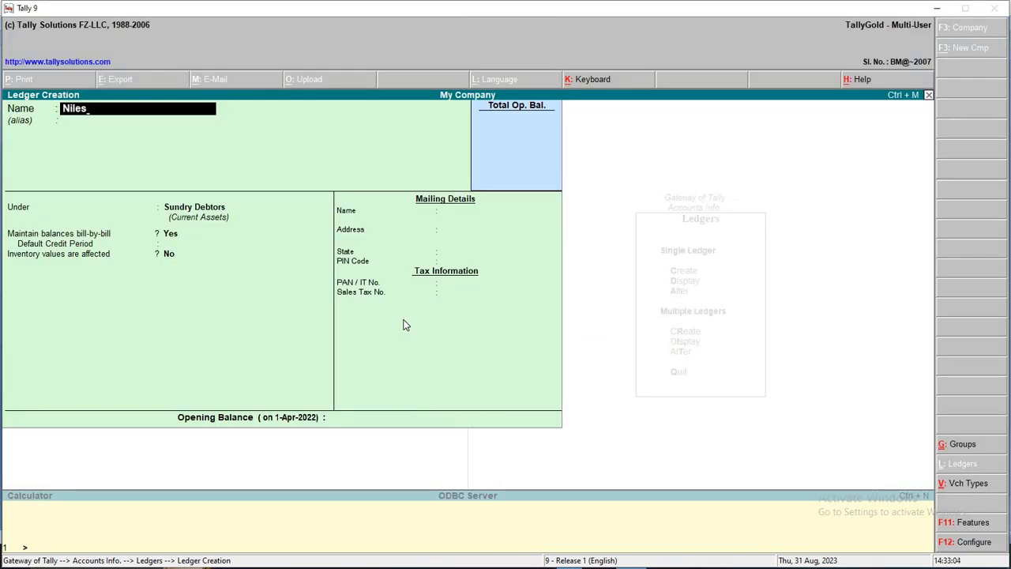
type("j")
key("BackSpace")
type("h")
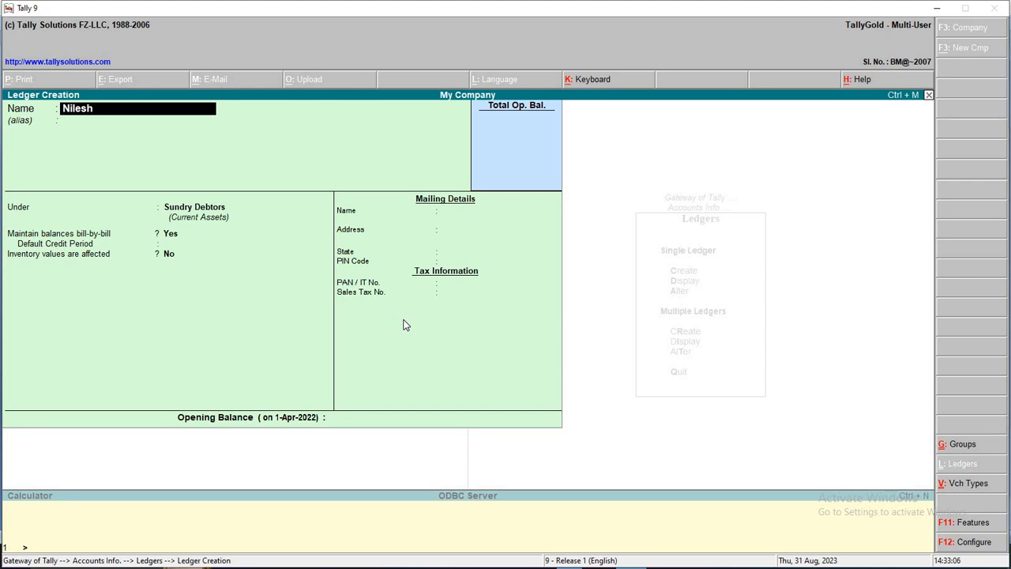
key("Return")
key("Return")
key("Return")
key("Return")
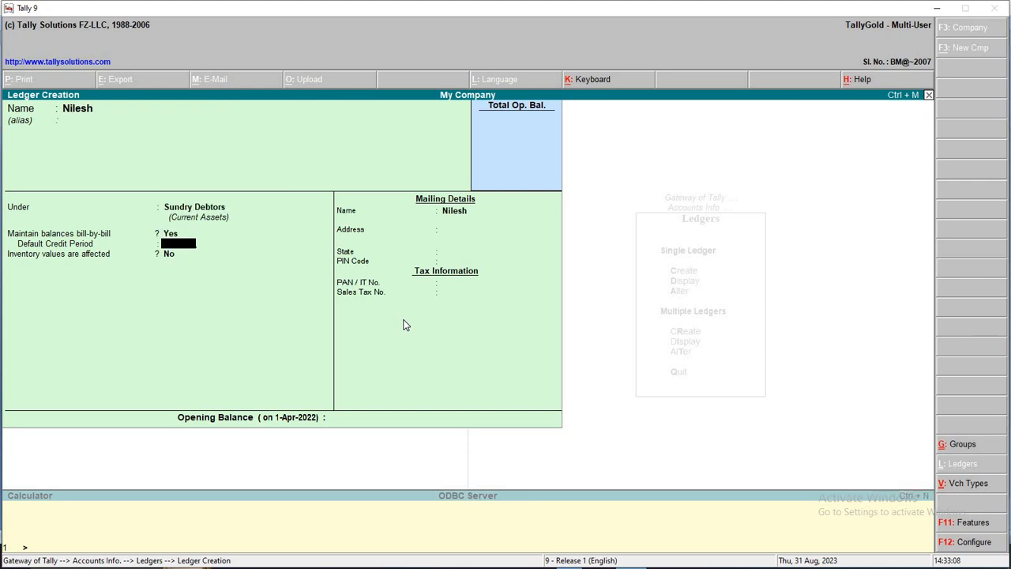
key("Return")
key("Return")
key("Return")
key("Return")
key("Return")
key("Return")
key("Return")
key("Return")
key("Return")
key("alt+Tab")
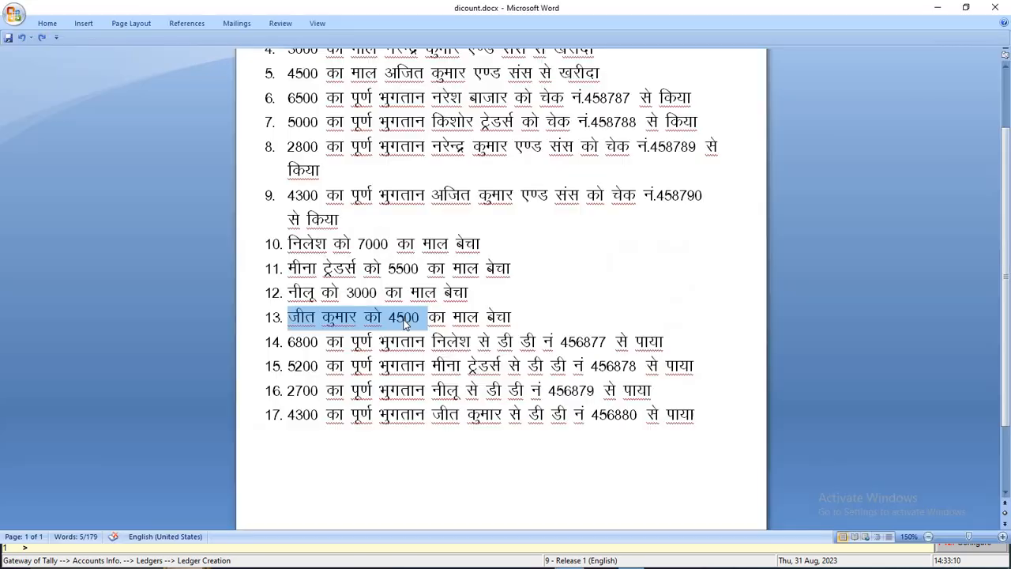
Mark the party names on lines 15–17 of the transaction list
left_click(466, 346)
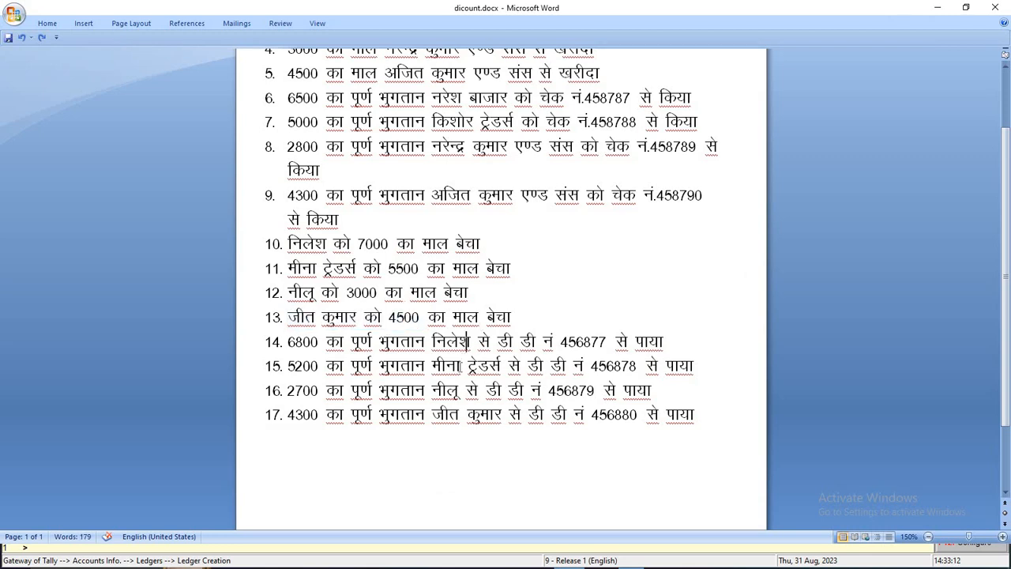
left_click(461, 368)
left_click(448, 390)
left_click(461, 415)
Create a Discount Allowed ledger under the Indirect Expenses group
key("alt+Tab")
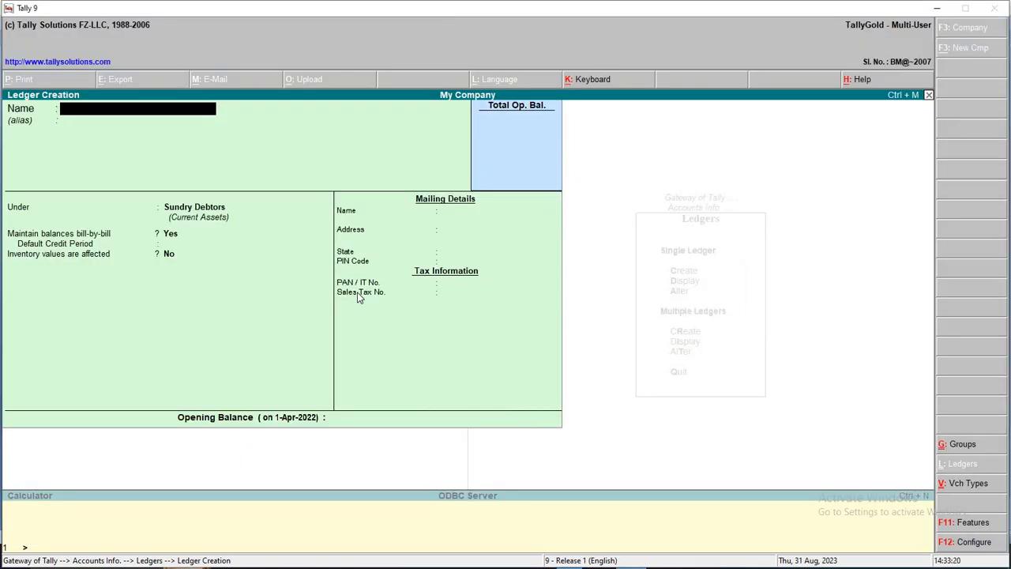
type("Discount allowes")
key("BackSpace")
type("d")
key("Return")
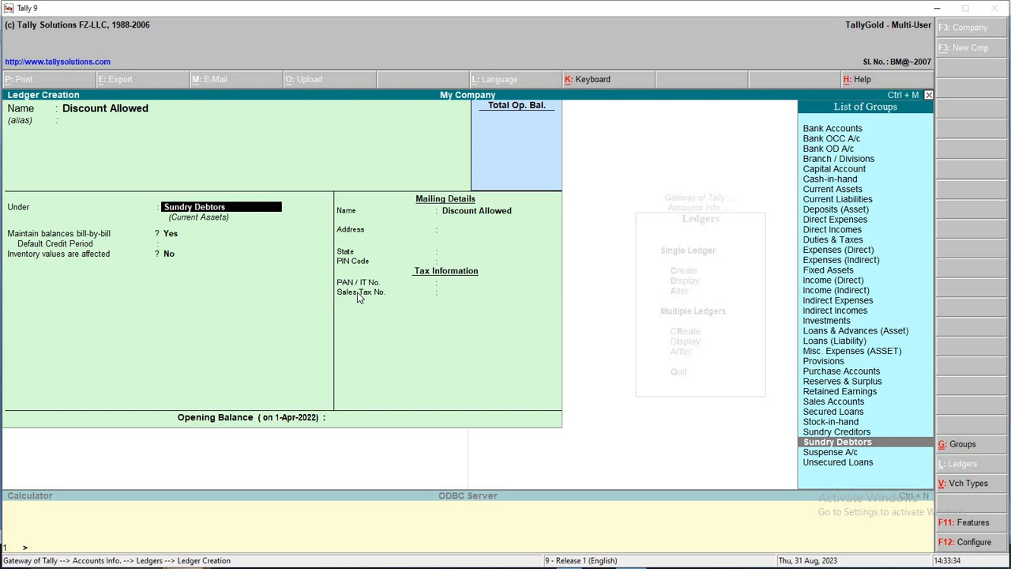
key("Up")
key("Up")
key("Up")
key("Up")
key("Up")
key("Up")
key("Up")
key("Up")
key("Up")
key("Up")
key("Up")
key("Up")
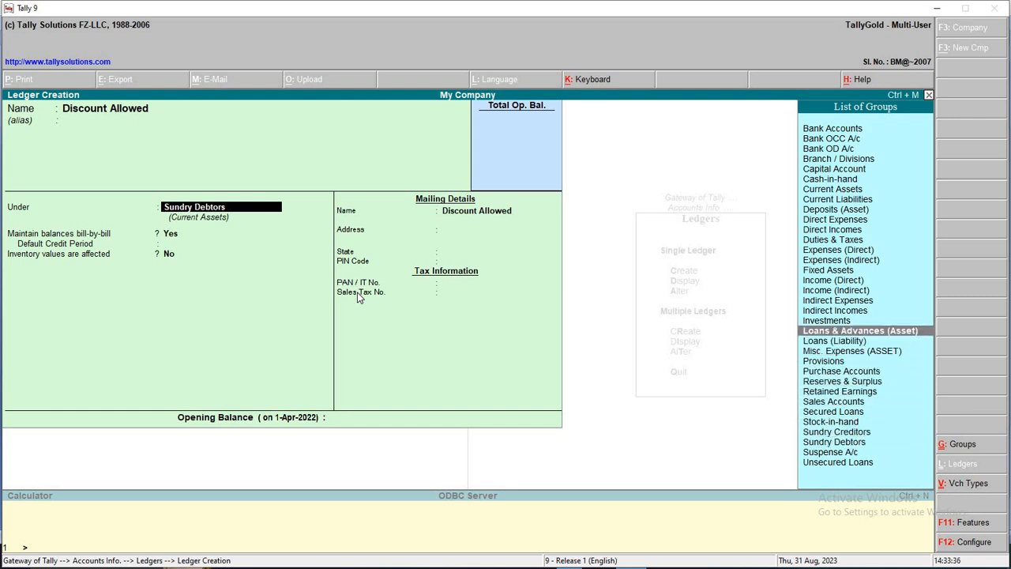
key("Up")
key("Return")
Create a Discount Received ledger under Indirect Incomes, then leave ledger creation
key("Return")
key("Return")
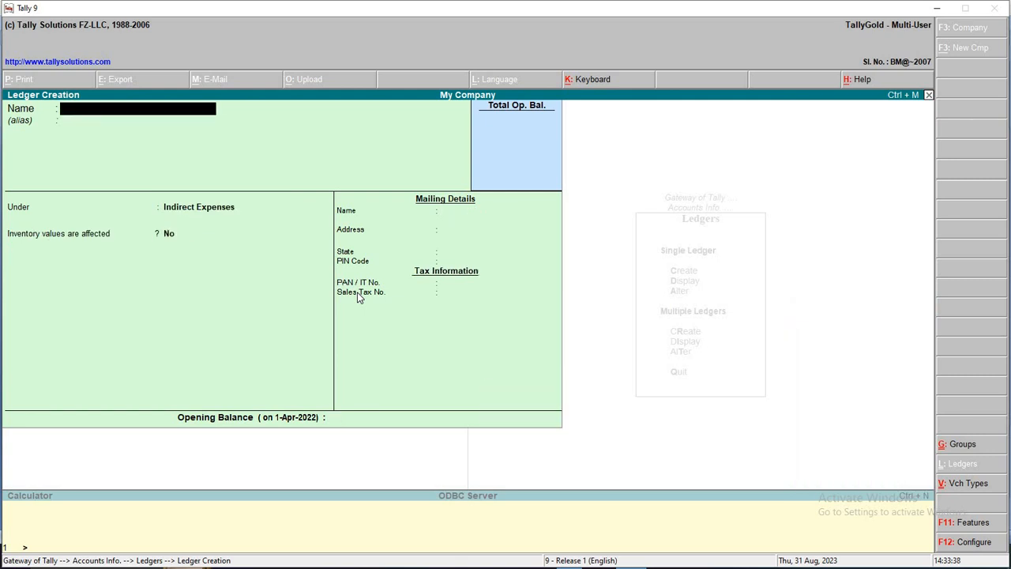
type("Discount Received")
key("Return")
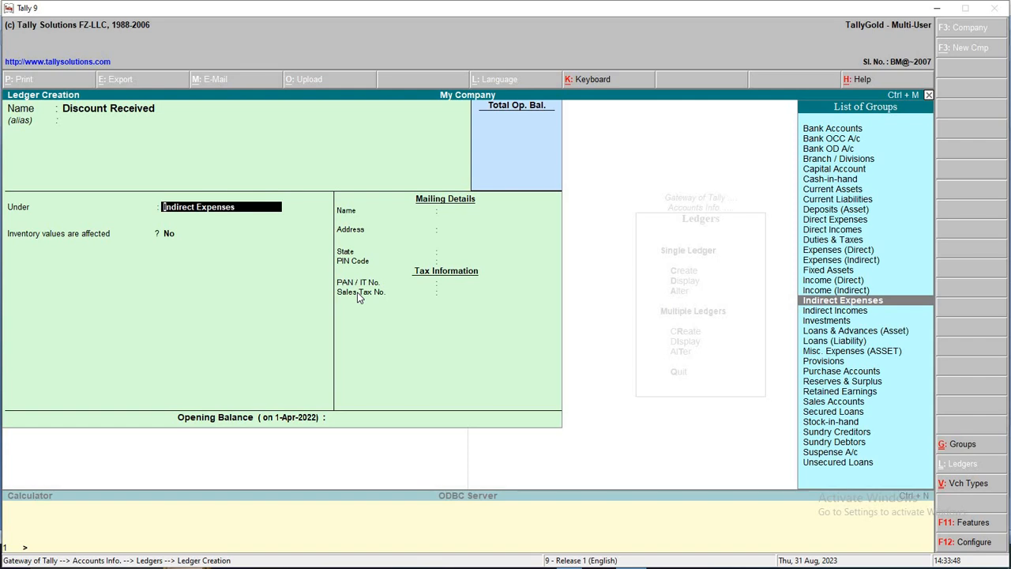
key("Down")
key("Return")
key("Return")
key("Return")
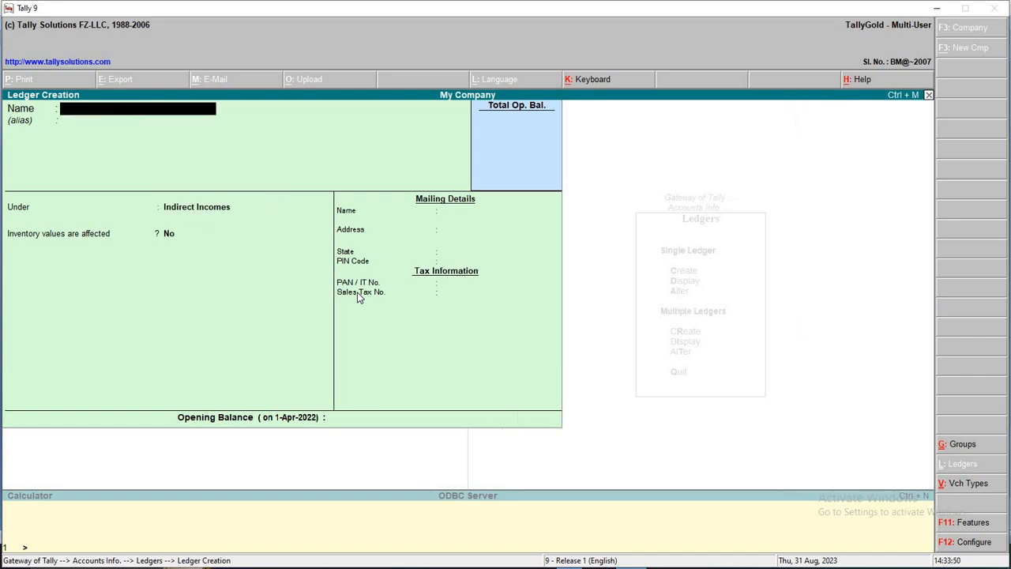
key("Escape")
key("Escape")
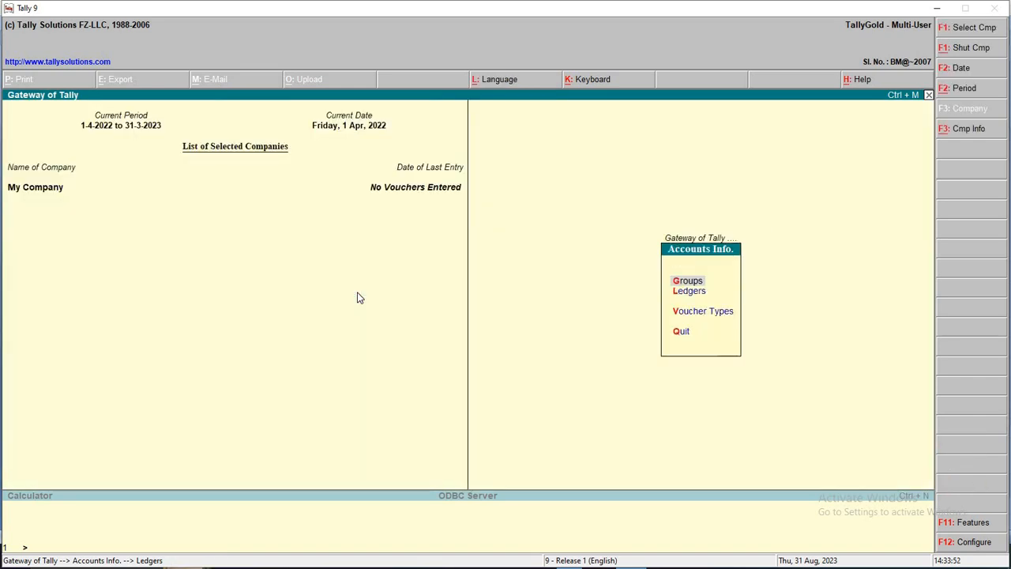
Show all ledgers with their groups in Multiple Ledgers Display, then return to Gateway of Tally
key("Return")
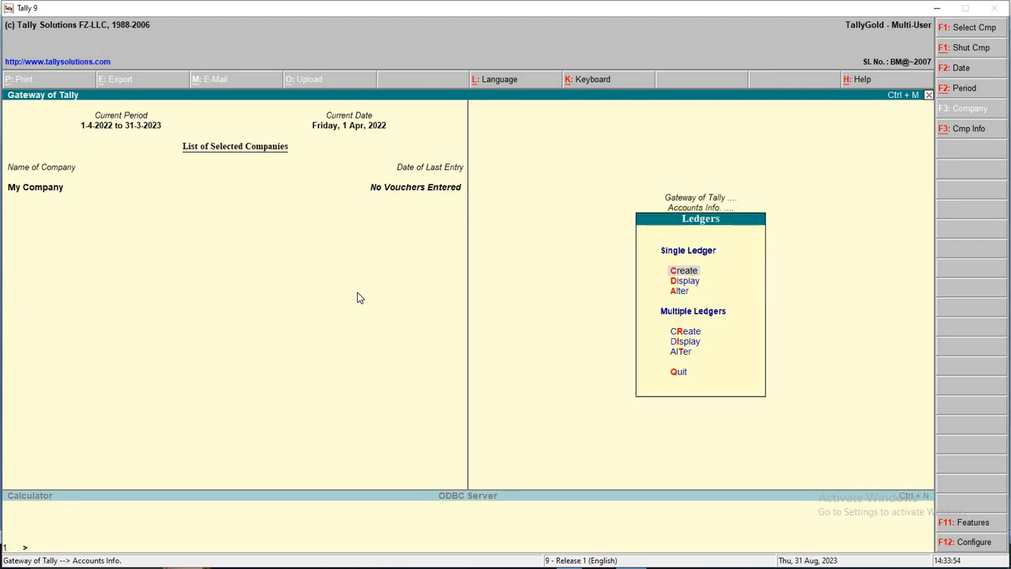
key("Down")
key("Down")
key("Down")
key("Down")
key("Down")
key("Return")
key("Return")
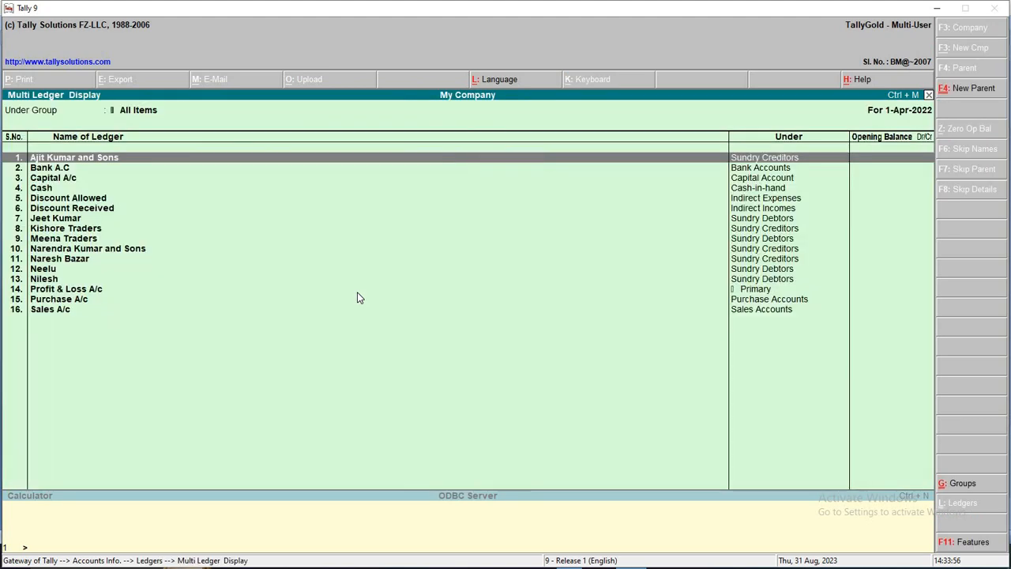
key("Down")
key("Down")
key("Down")
key("Down")
key("Down")
key("Down")
key("Down")
key("Down")
key("Down")
key("Down")
key("Down")
key("Down")
key("Down")
key("Down")
key("Down")
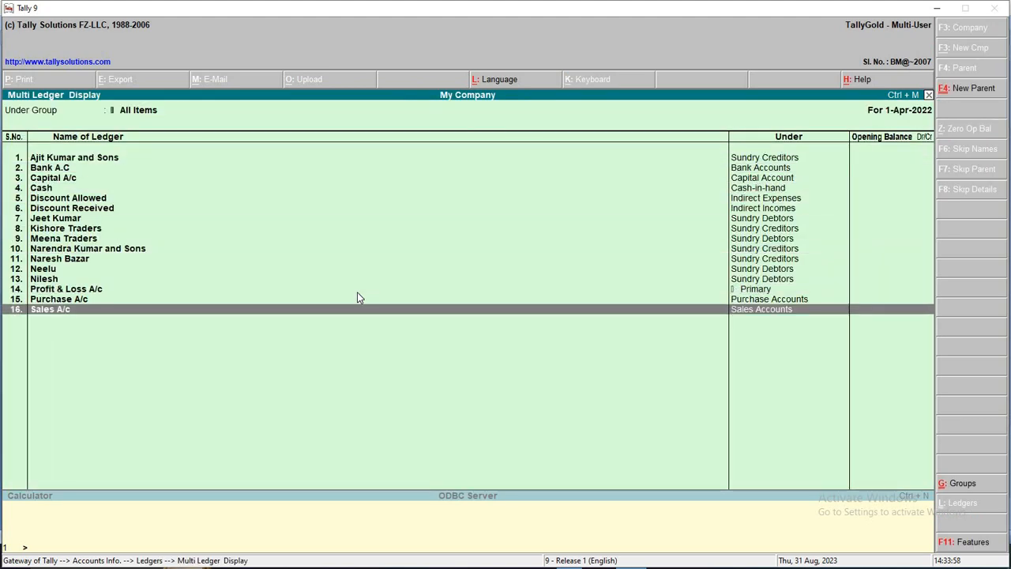
key("Escape")
key("Escape")
key("Escape")
key("Escape")
key("n")
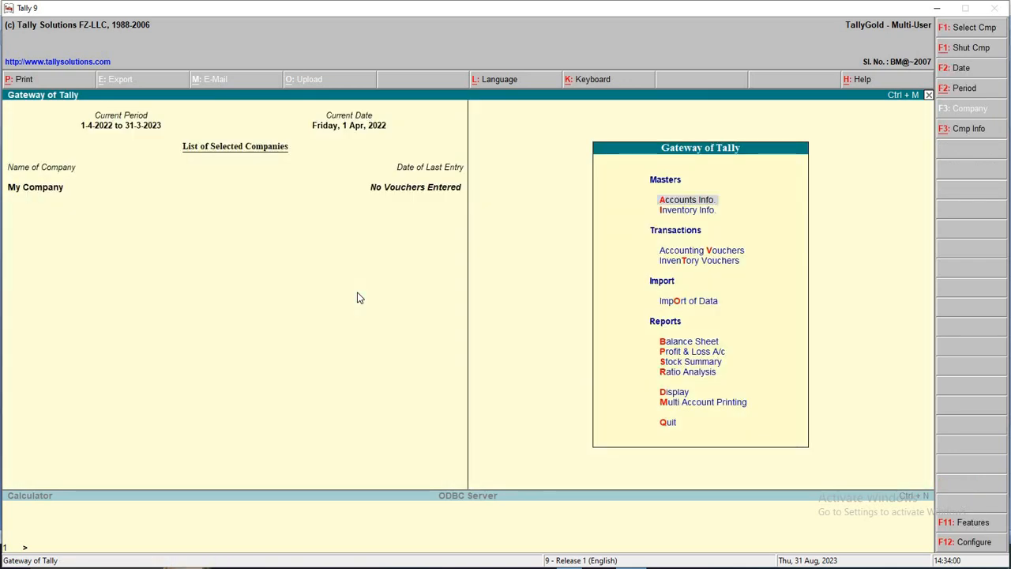
key("Down")
key("Down")
key("Down")
key("Up")
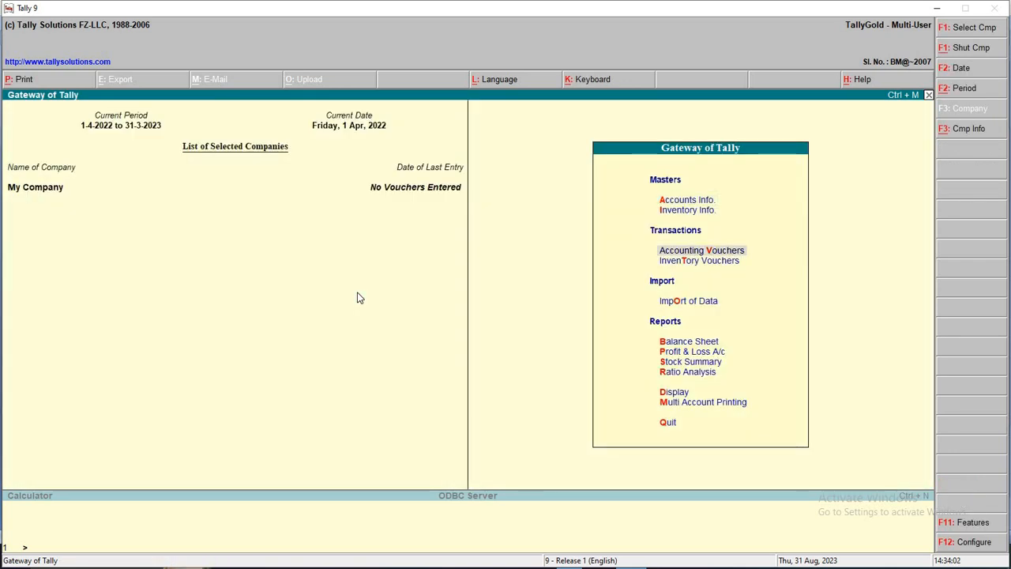
Open Accounting Vouchers and check line 1 of the transaction list in Word
key("Up")
key("Down")
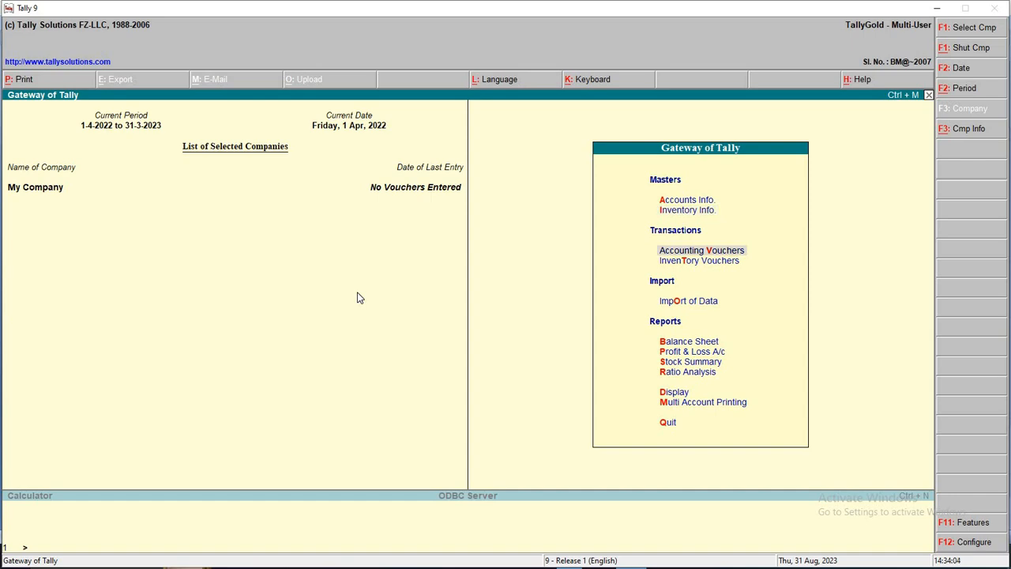
key("Return")
key("alt+Tab")
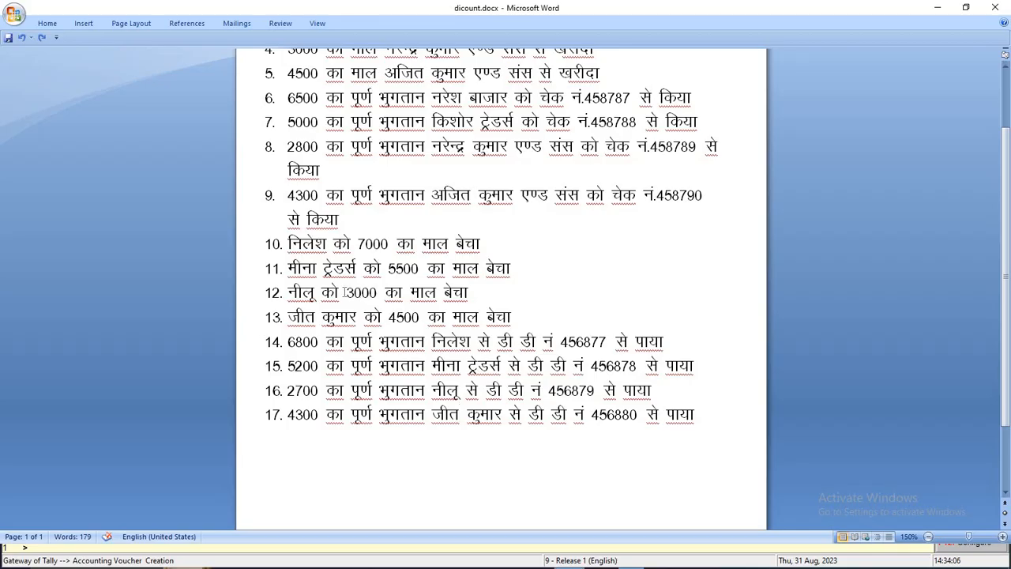
scroll(454, 229, "up", 2)
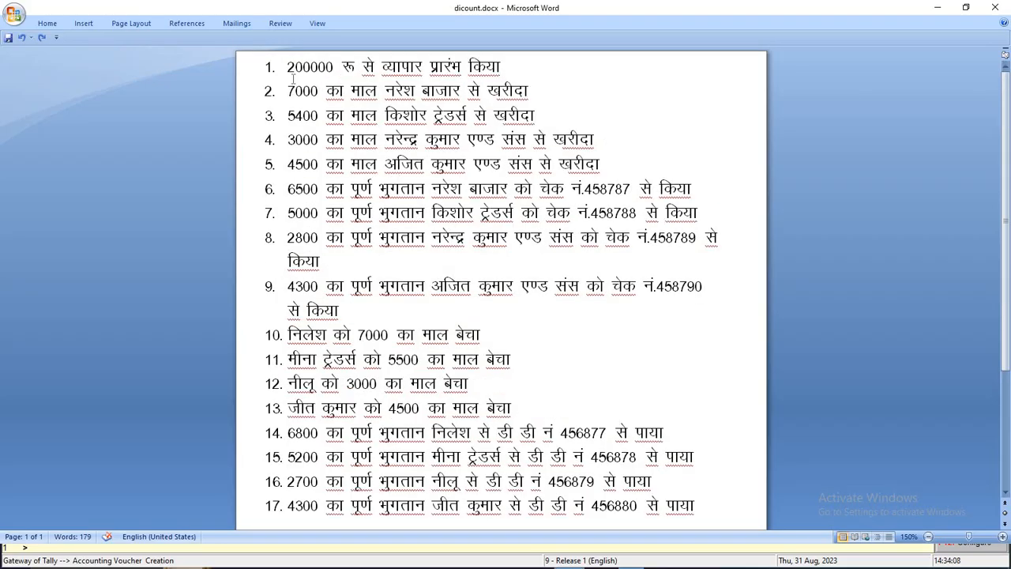
left_click_drag(289, 68, 514, 69)
key("alt+Tab")
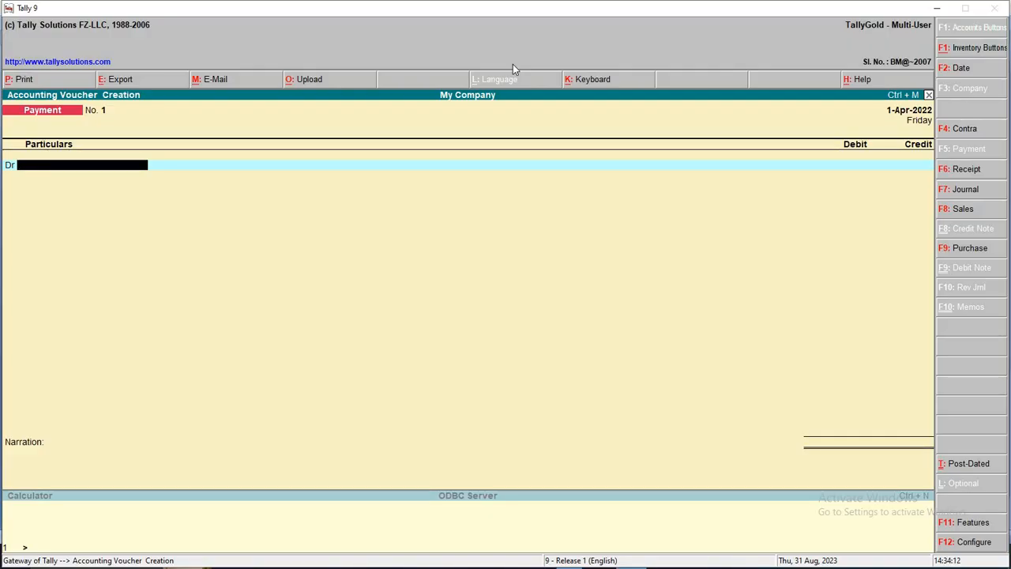
Record a Receipt crediting Capital A/c 2,00,000 and debiting Cash, next date 2-Apr-2022
key("F6")
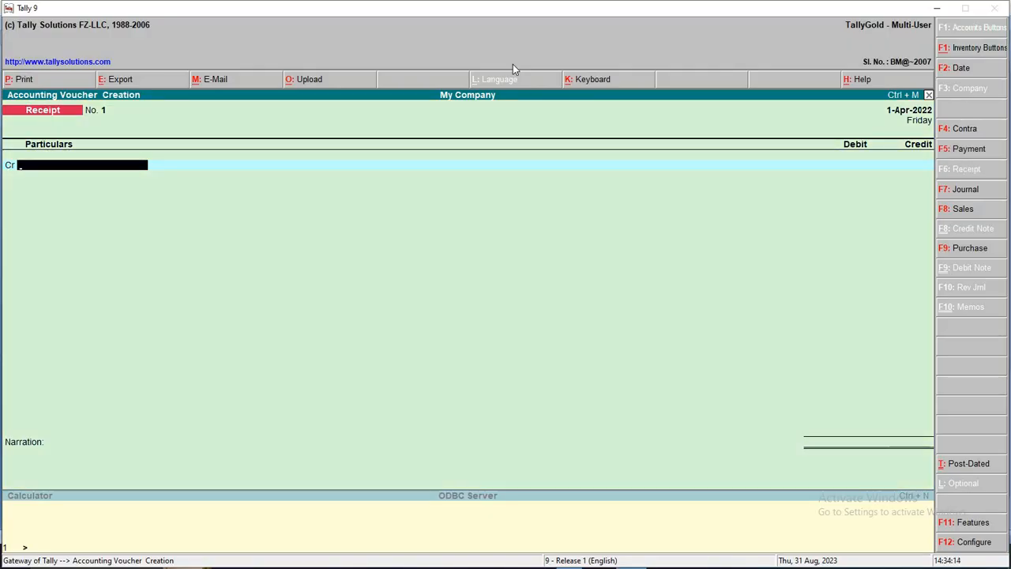
type("Cap")
key("Return")
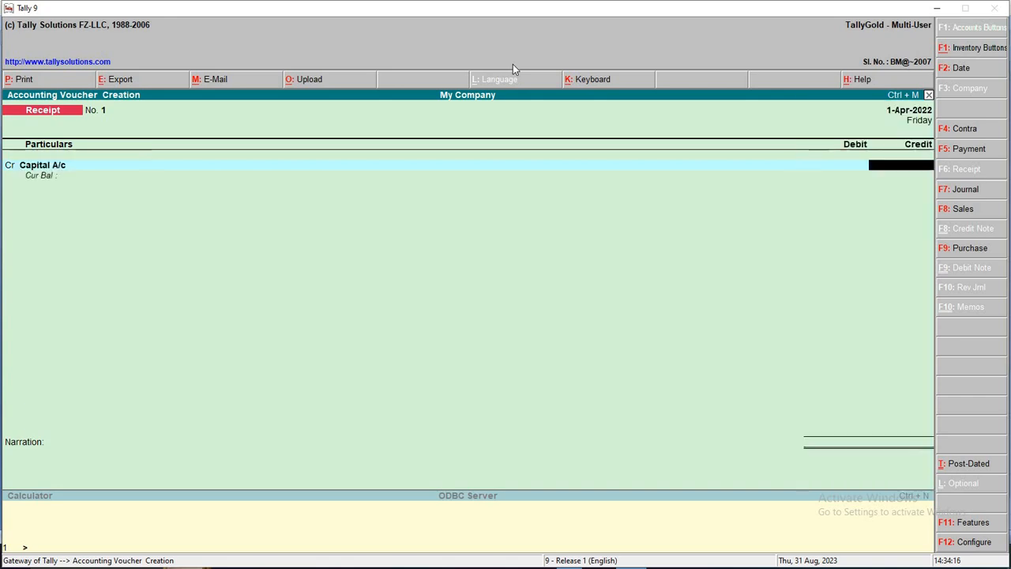
type("2,00,000")
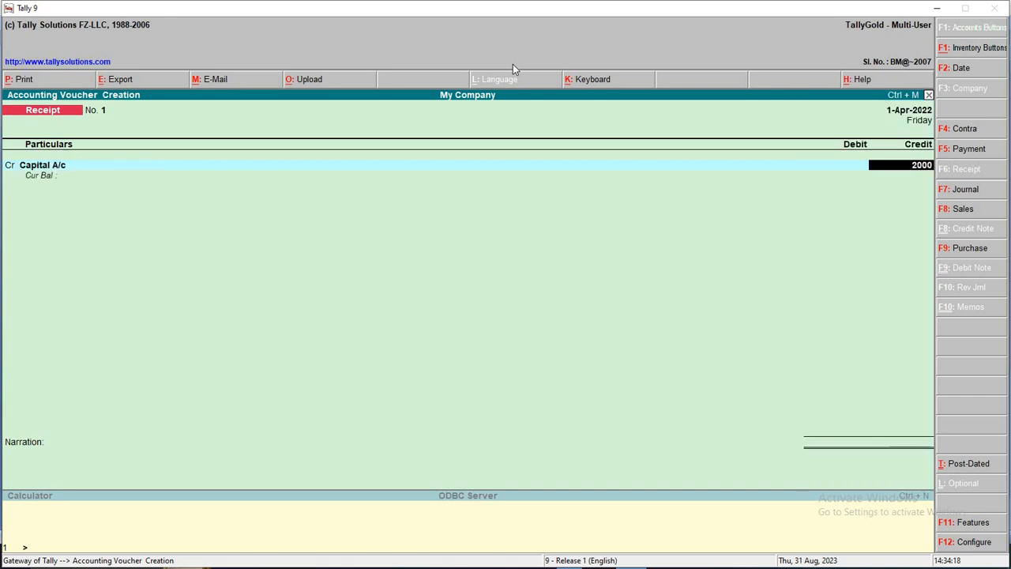
key("Return")
key("Return")
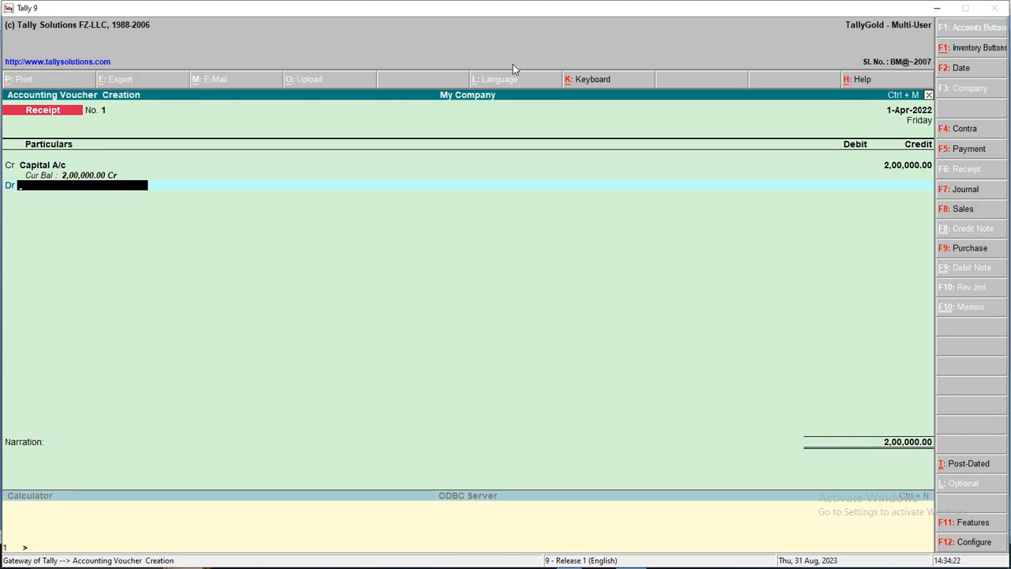
type("Ca")
key("Down")
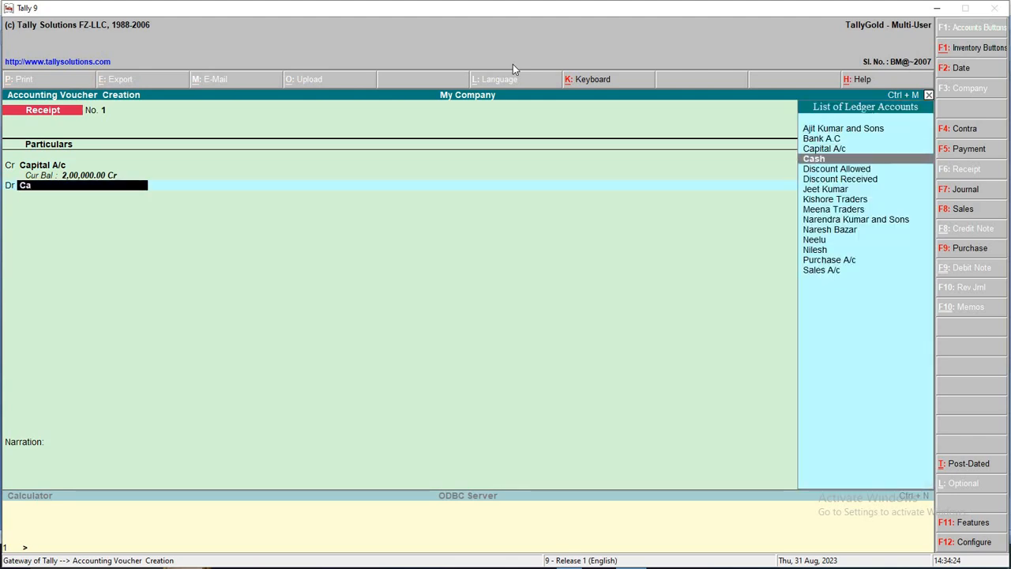
key("Return")
key("Return")
key("Return")
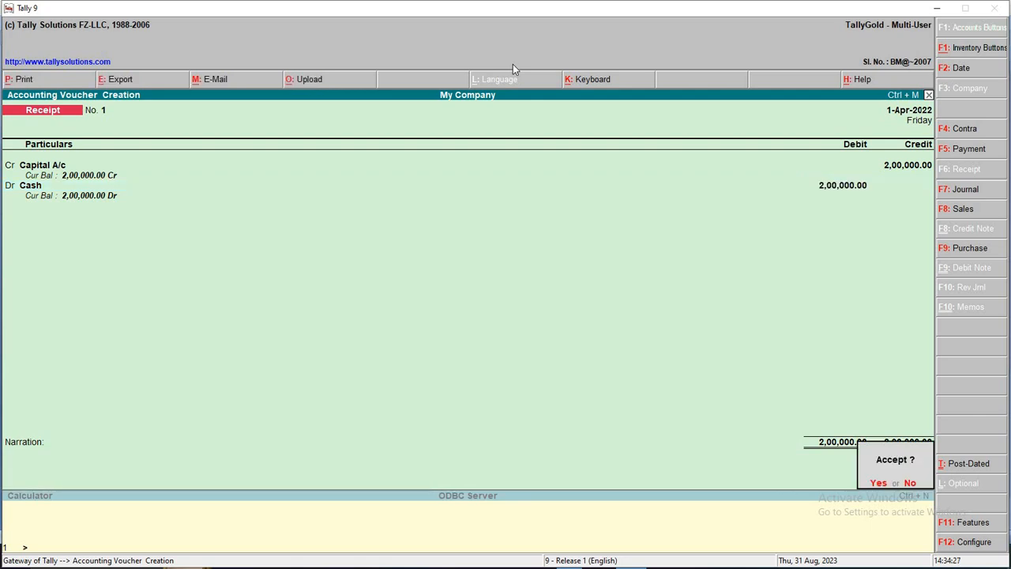
key("Return")
key("F2")
key("Return")
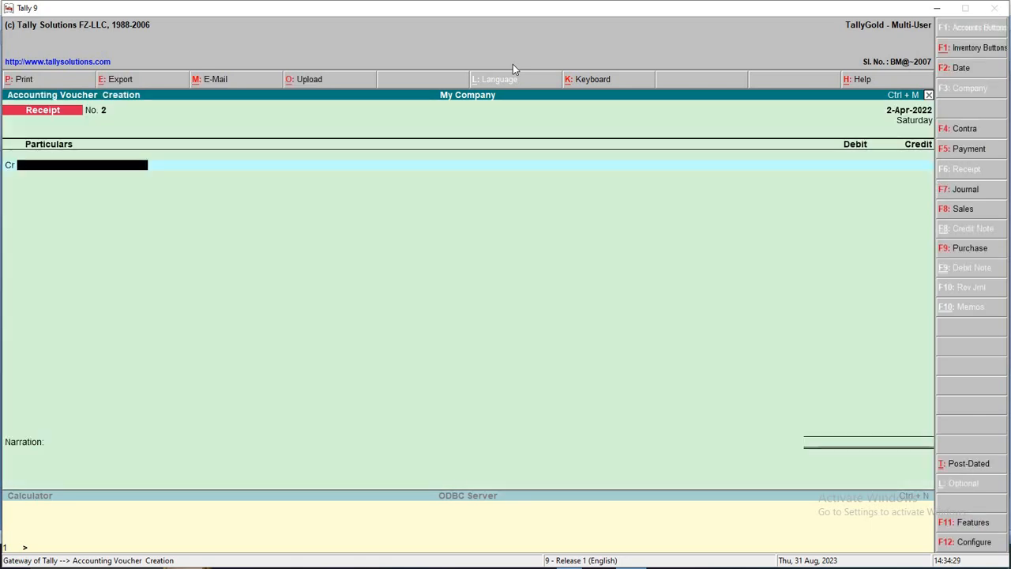
key("alt+Tab")
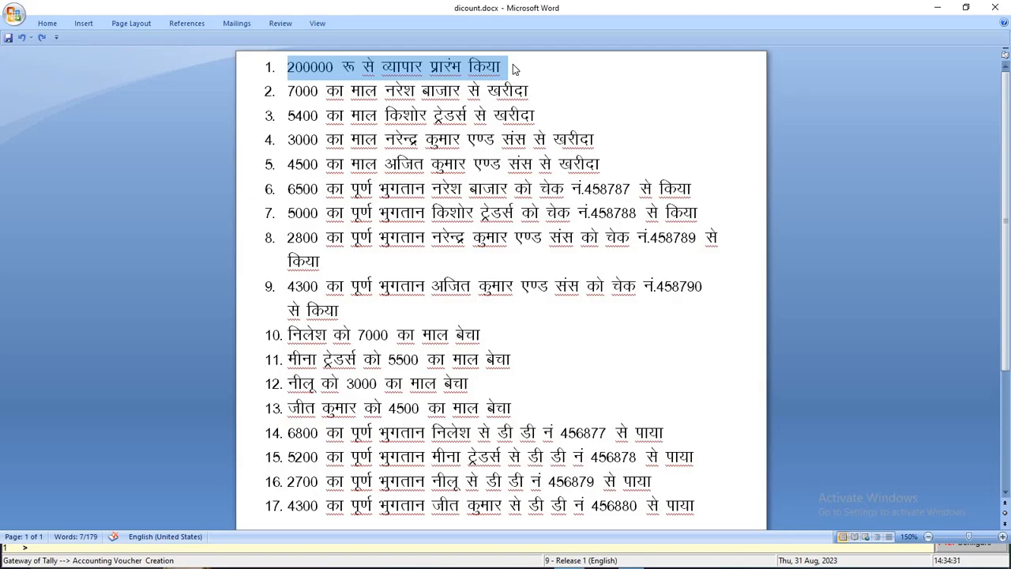
Check line 2 in Word, then switch to a Purchase voucher in accounting voucher mode
left_click(540, 87)
left_click_drag(528, 90, 288, 93)
key("alt+Tab")
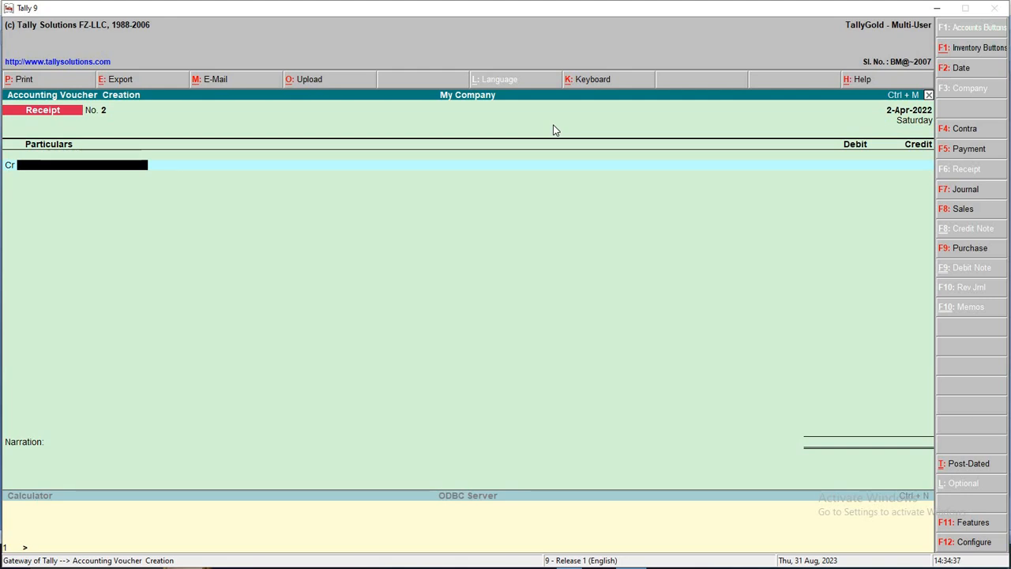
key("F9")
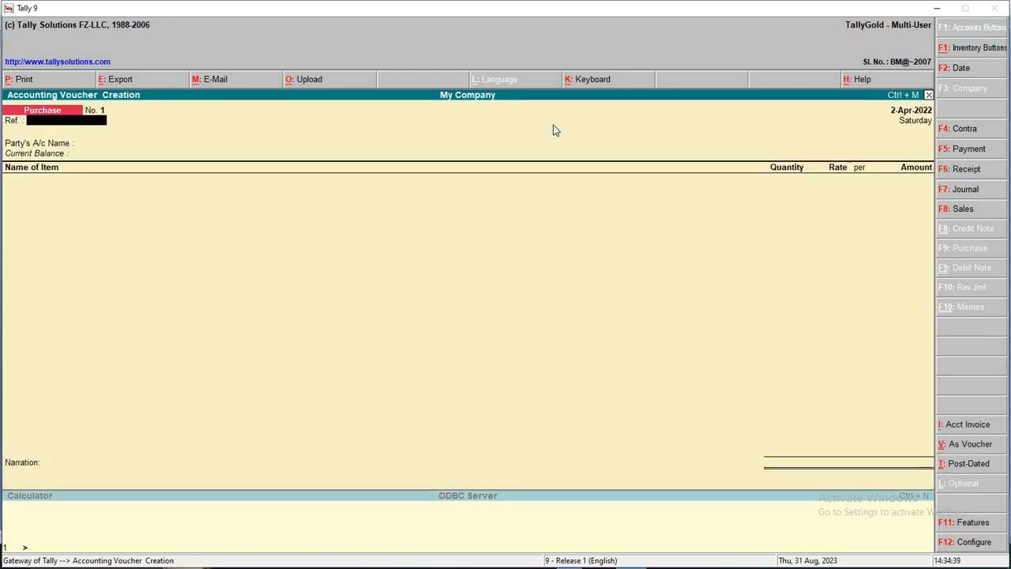
key("ctrl+v")
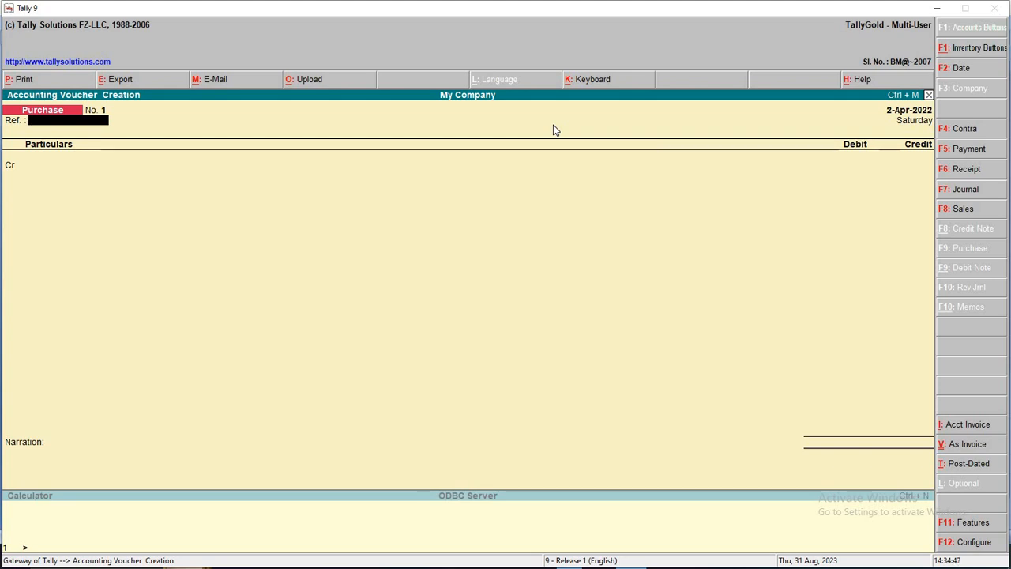
Credit Naresh Bazar 7,000 as a new bill reference against Purchase A/c and save
key("Return")
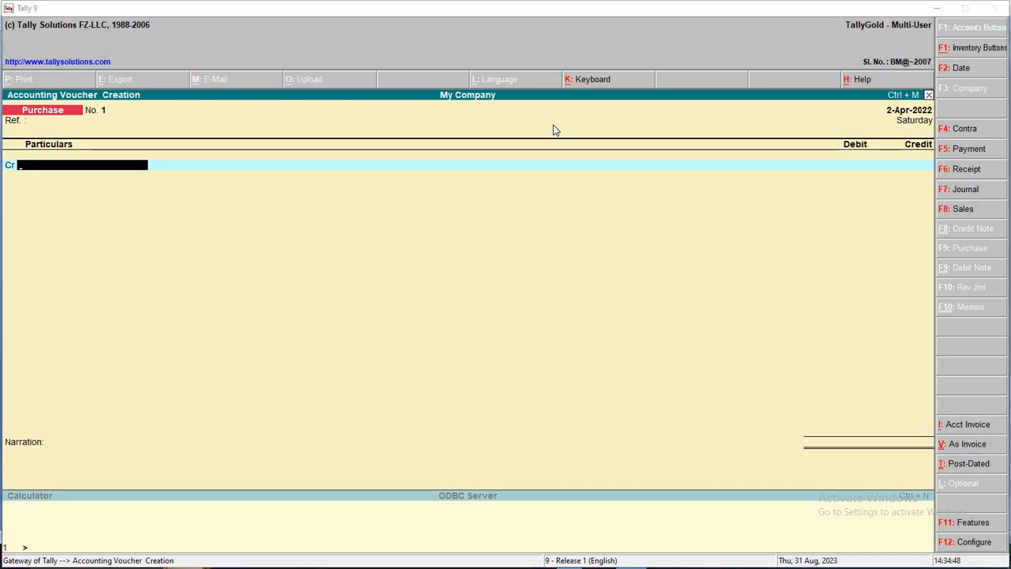
key("alt+Tab")
key("alt+Tab")
type("Na")
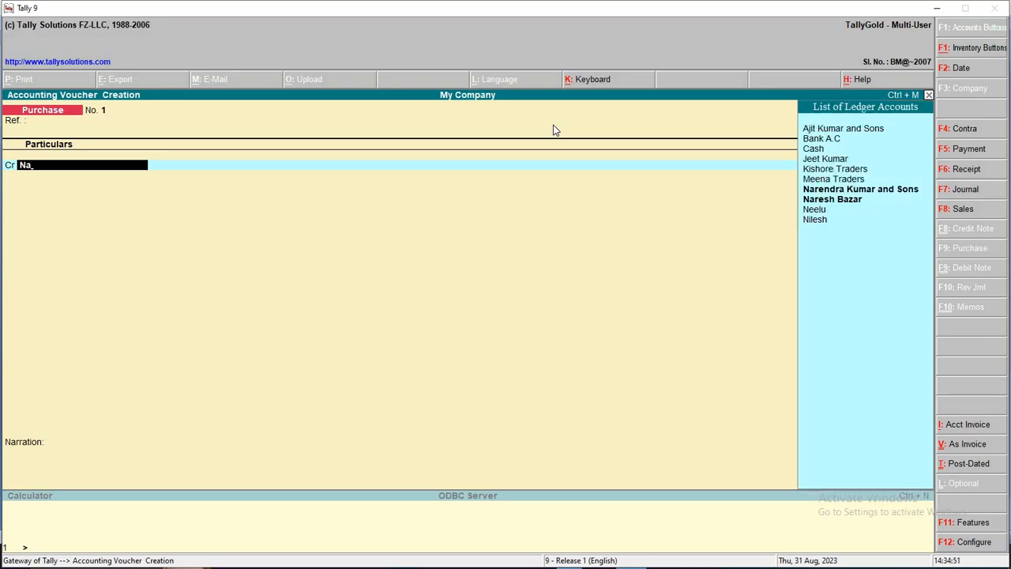
type("res")
key("Return")
type("7,0")
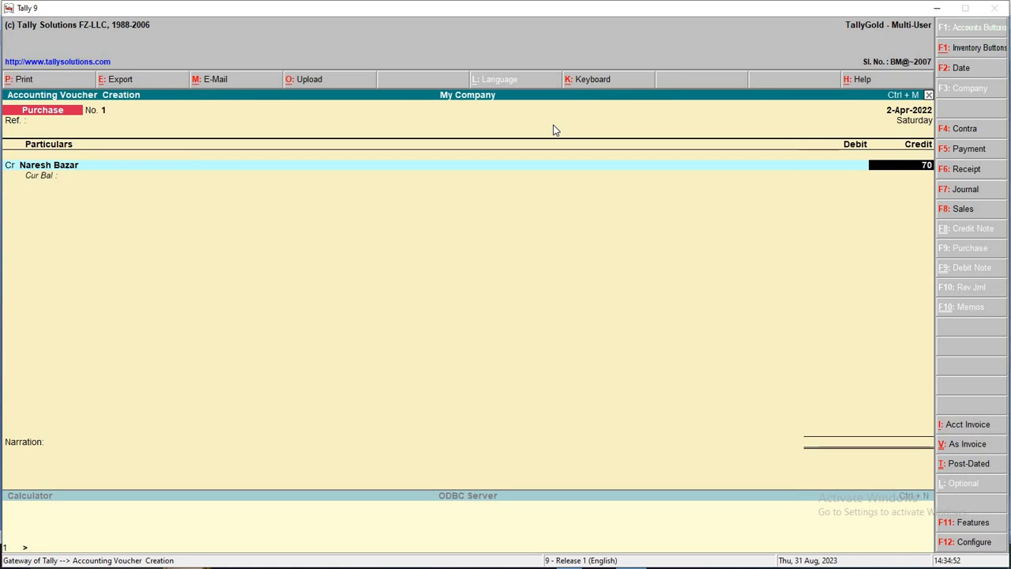
type("00")
key("Return")
key("Return")
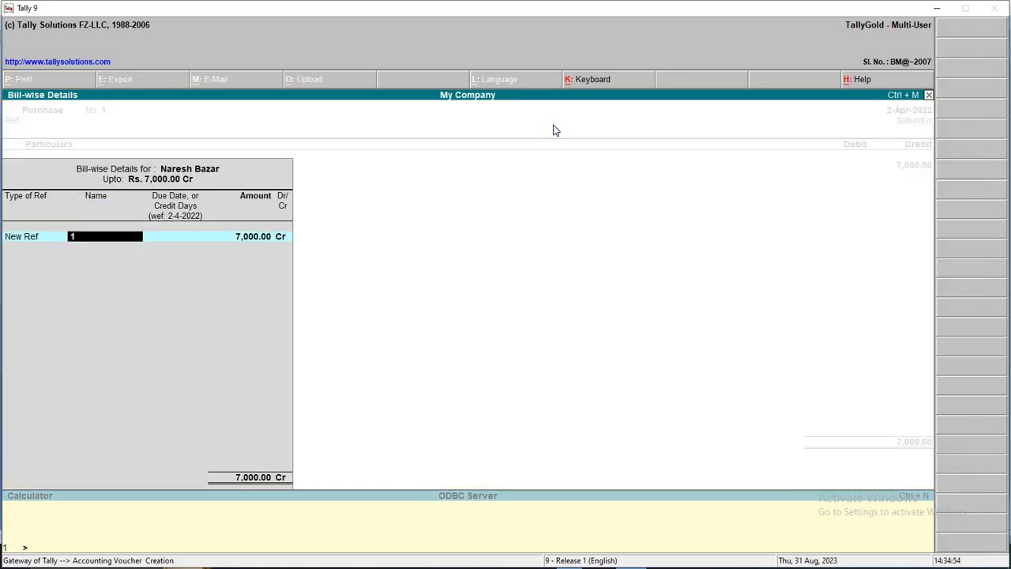
key("Return")
key("Return")
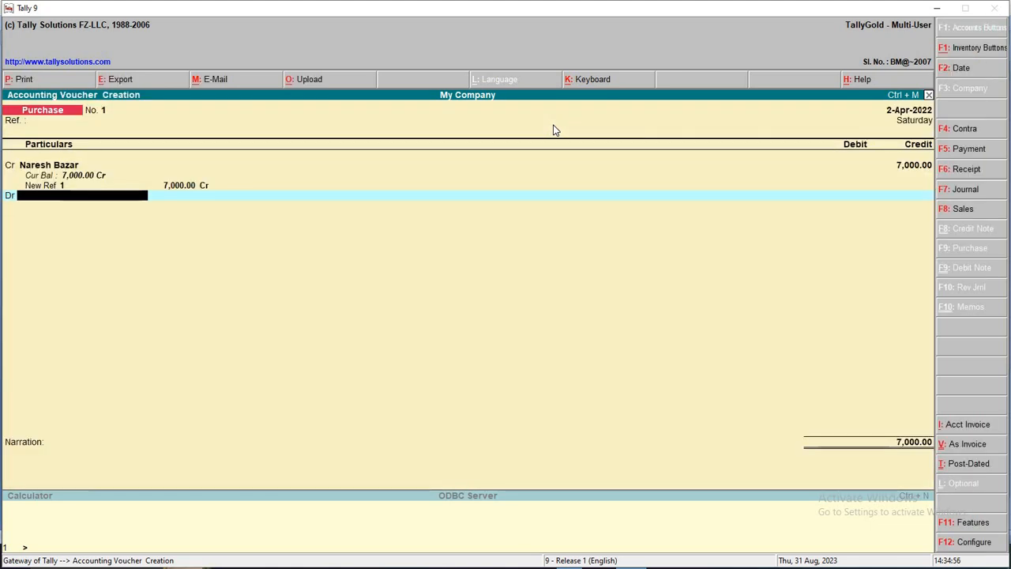
type("Pu")
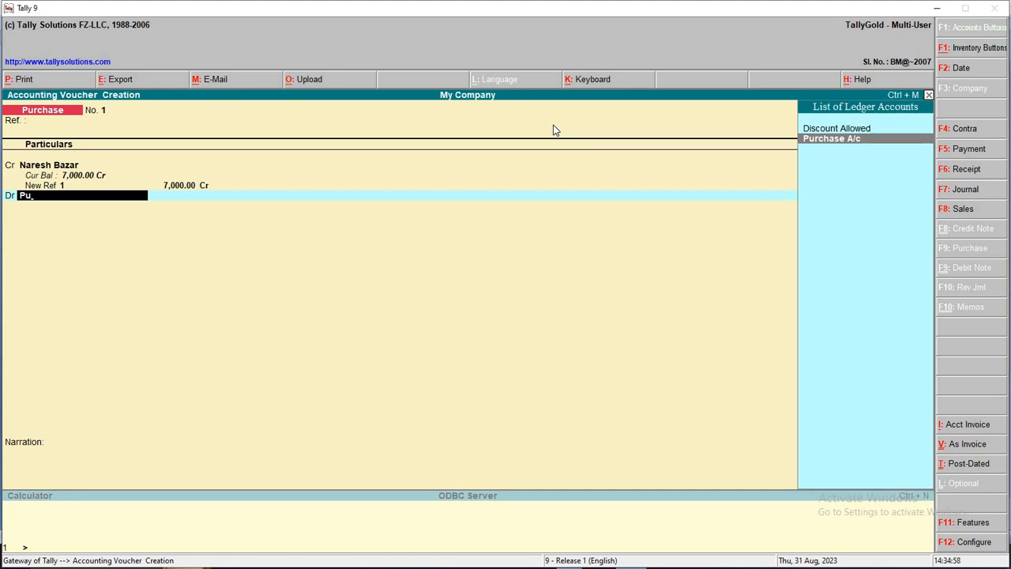
key("Return")
key("Return")
key("Return")
key("Return")
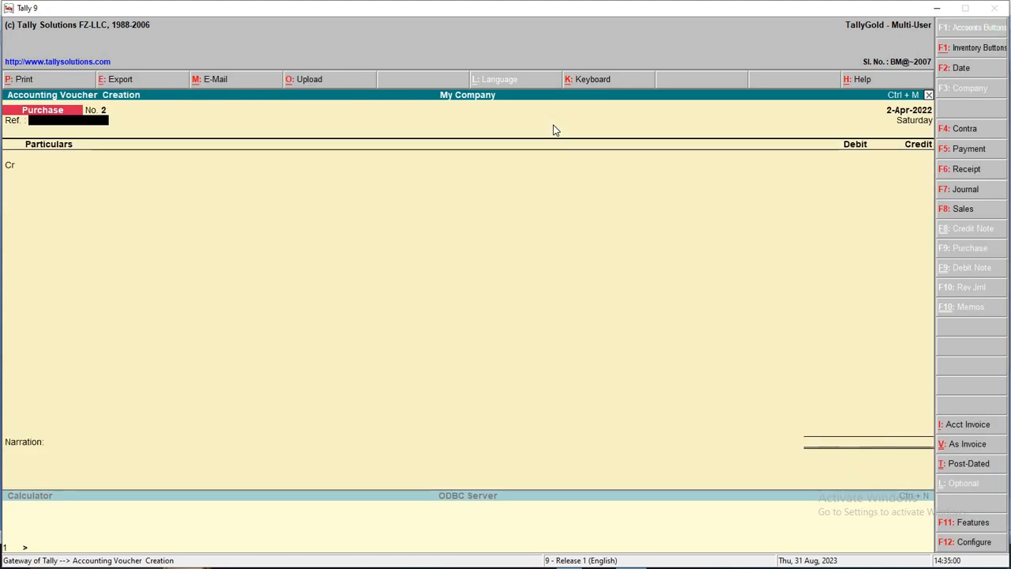
Date the voucher 3-4-2022 and check transaction 3, the 5400 purchase, in Word
key("F2")
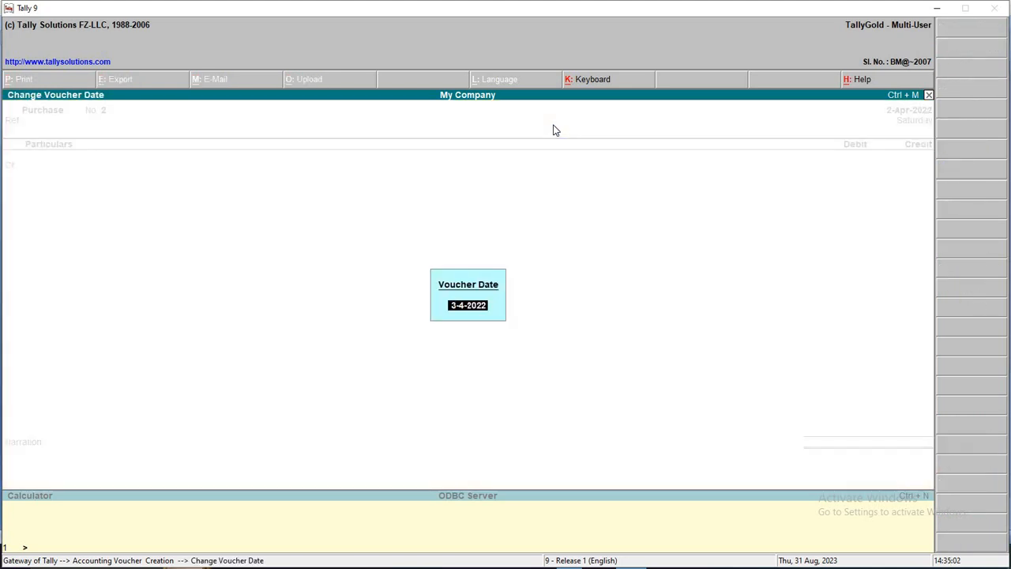
key("Return")
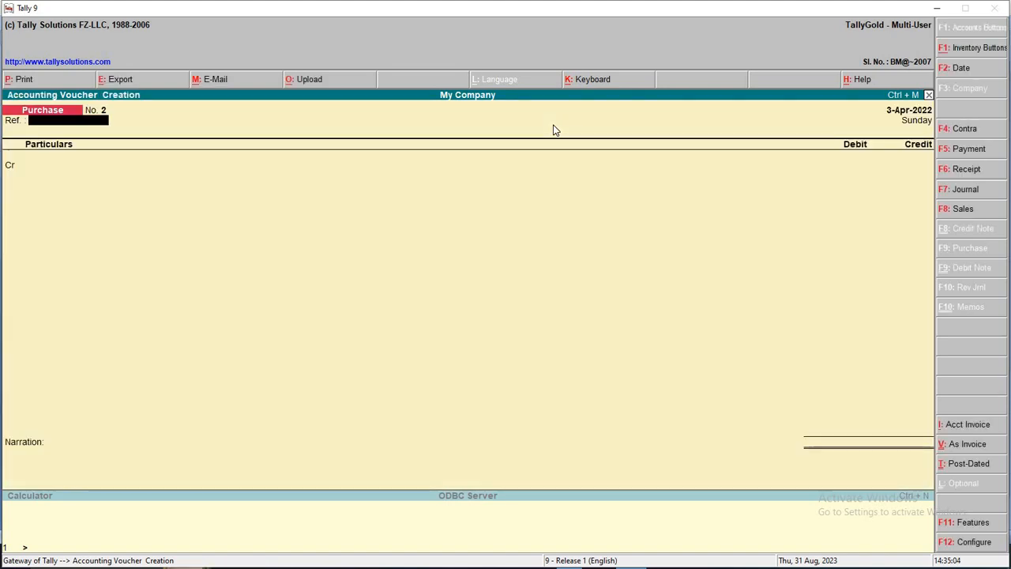
key("alt+Tab")
left_click_drag(535, 115, 293, 119)
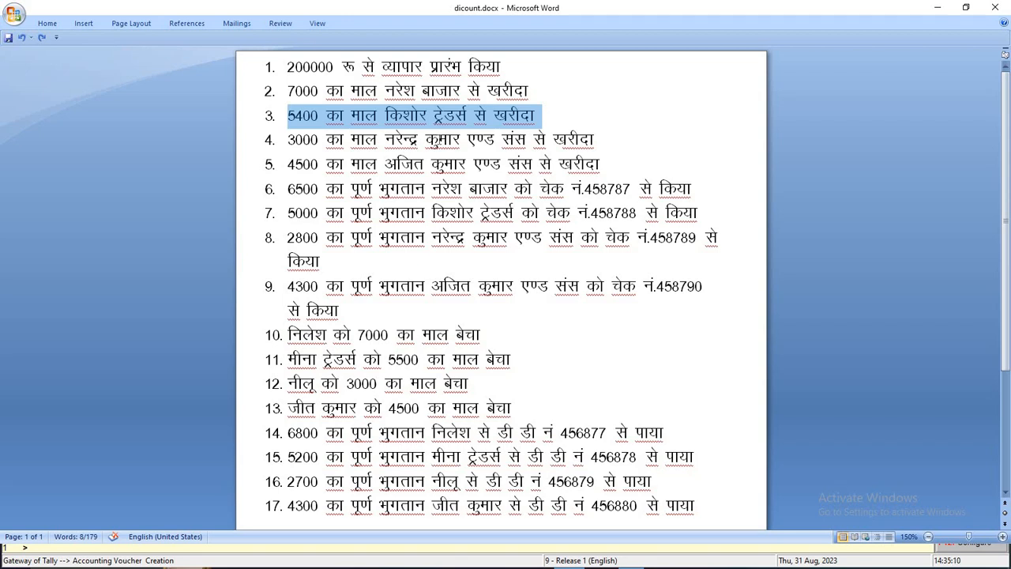
key("alt+Tab")
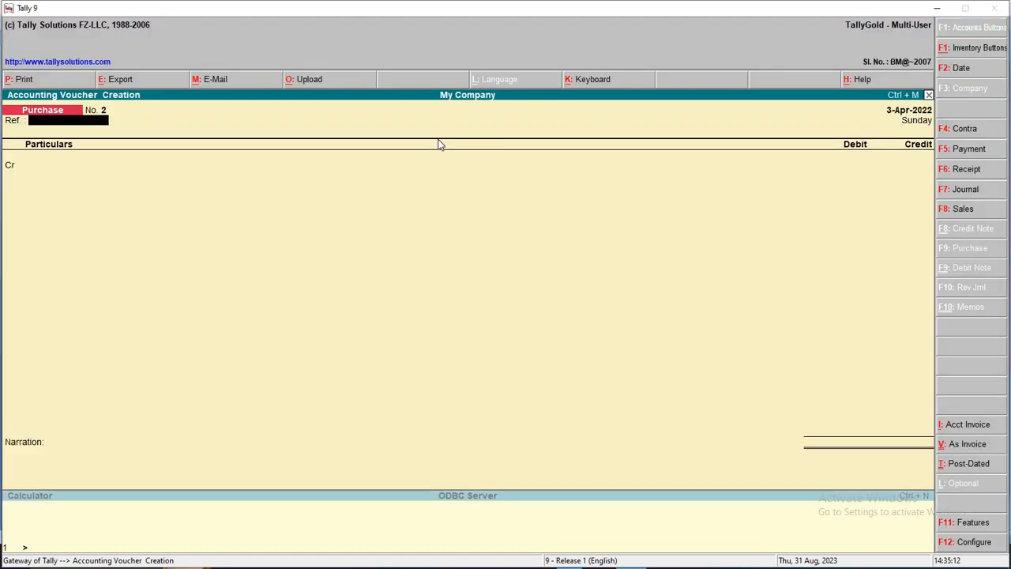
Credit Kishore Traders 5400 against Purchase A/c, save, and begin the next voucher's date
key("Return")
type("K")
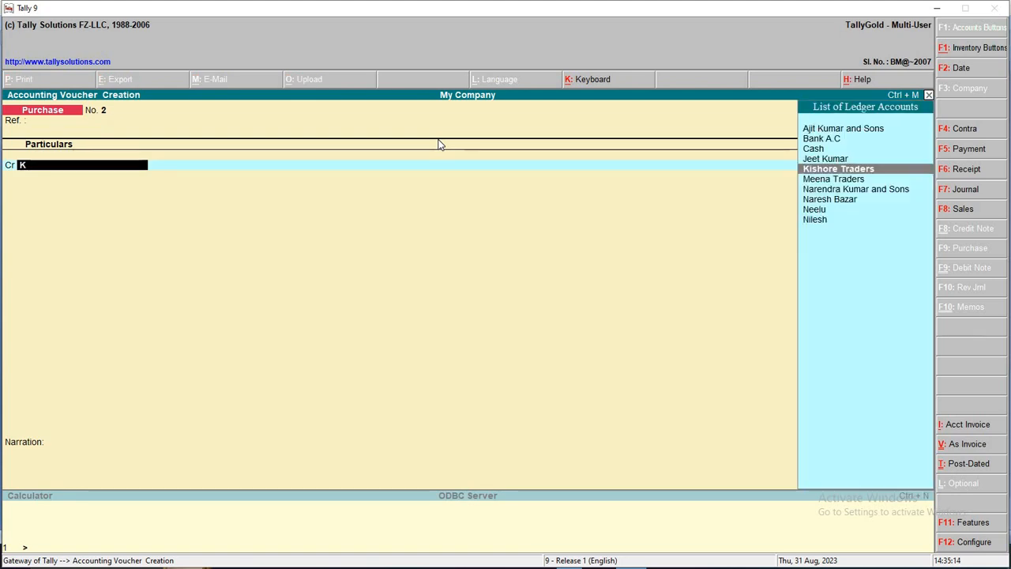
key("Return")
type("5400")
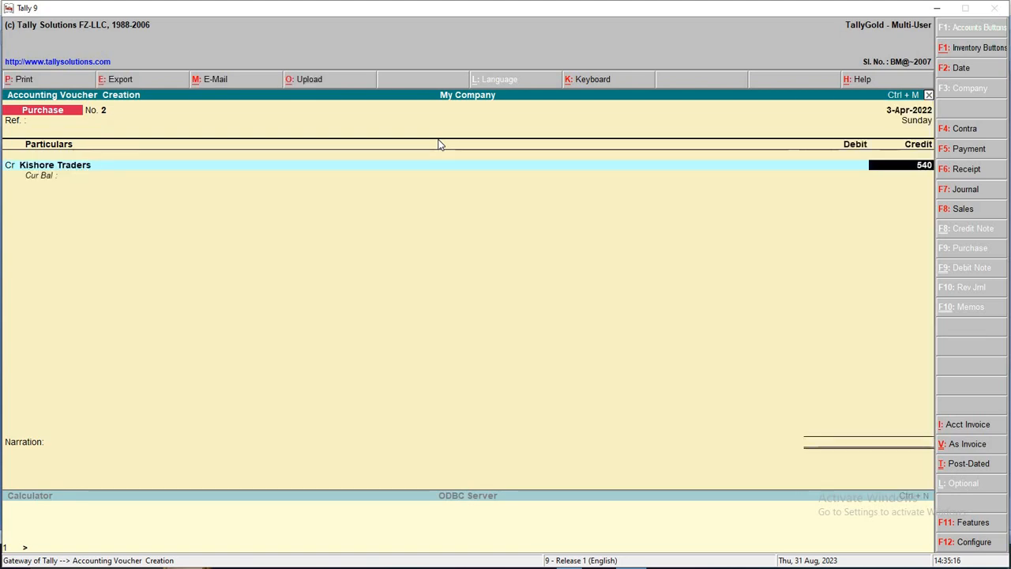
key("Return")
key("Return")
key("Return")
key("Return")
key("Return")
key("Return")
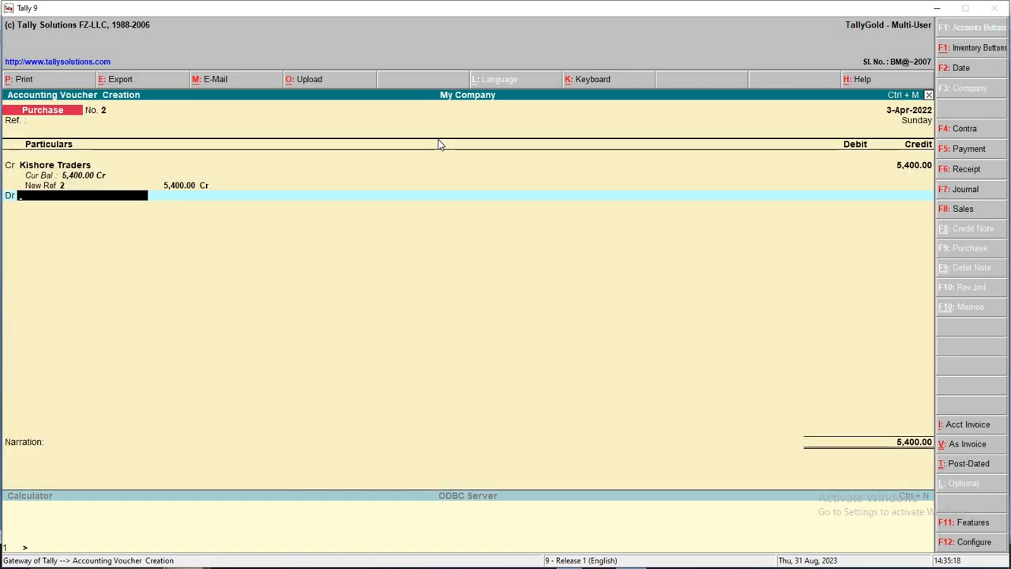
type("P")
key("Return")
key("Return")
key("Return")
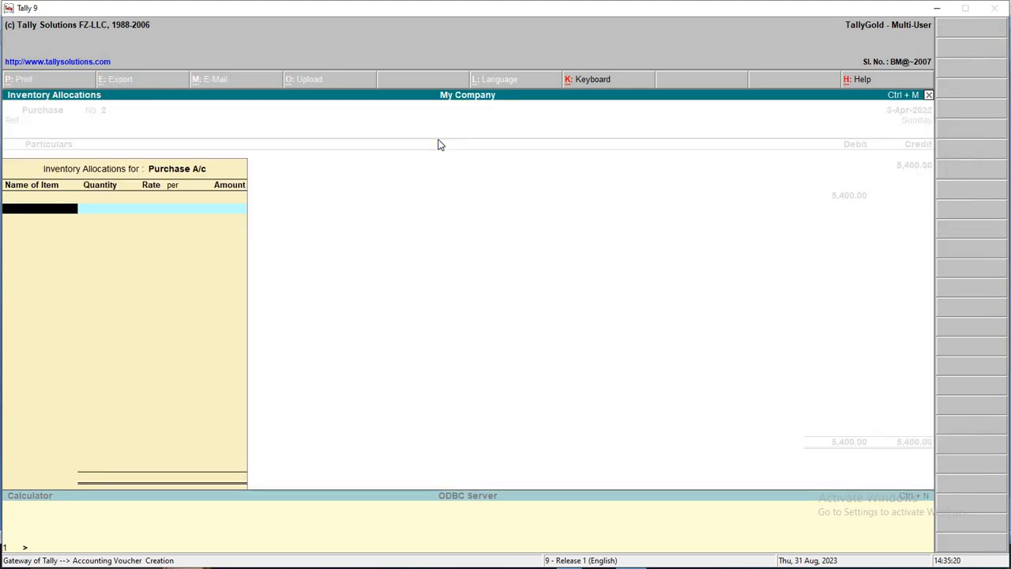
key("Return")
key("Return")
key("F2")
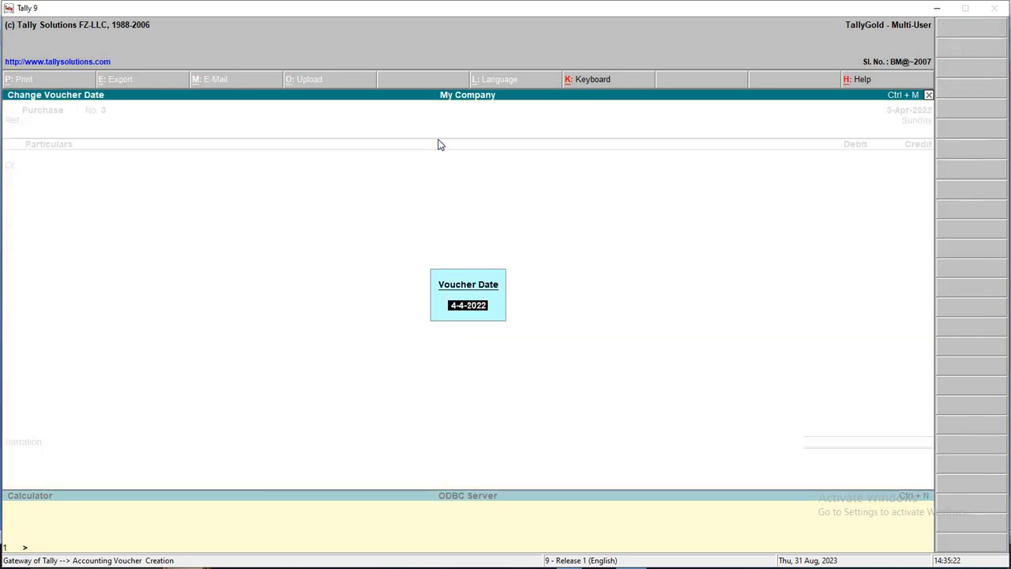
Date the voucher 4-4-2022 and check transaction line 4 in Word
type("4")
key("Return")
key("alt+Tab")
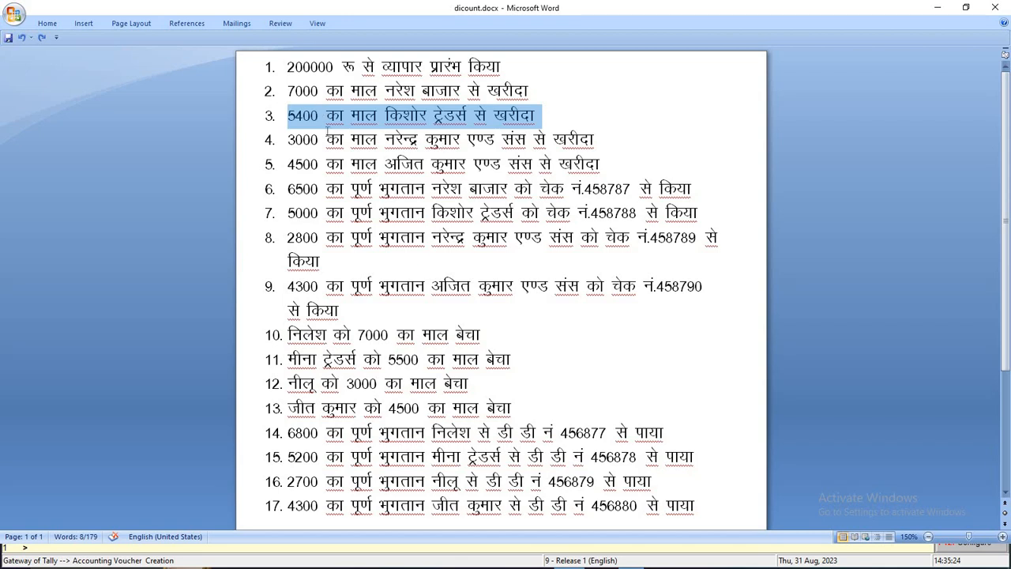
left_click(287, 139)
left_click(607, 138, "shift")
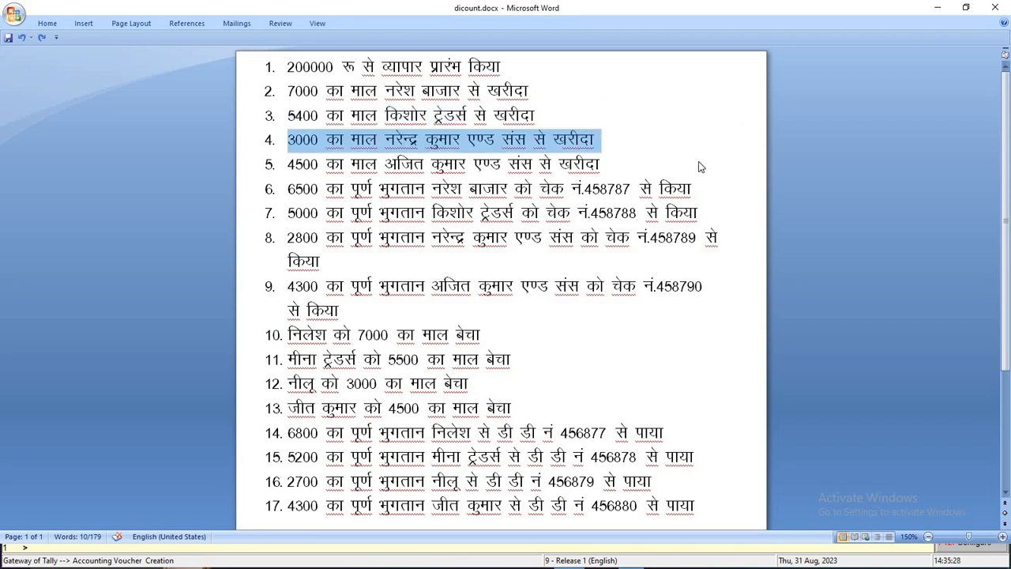
key("alt+Tab")
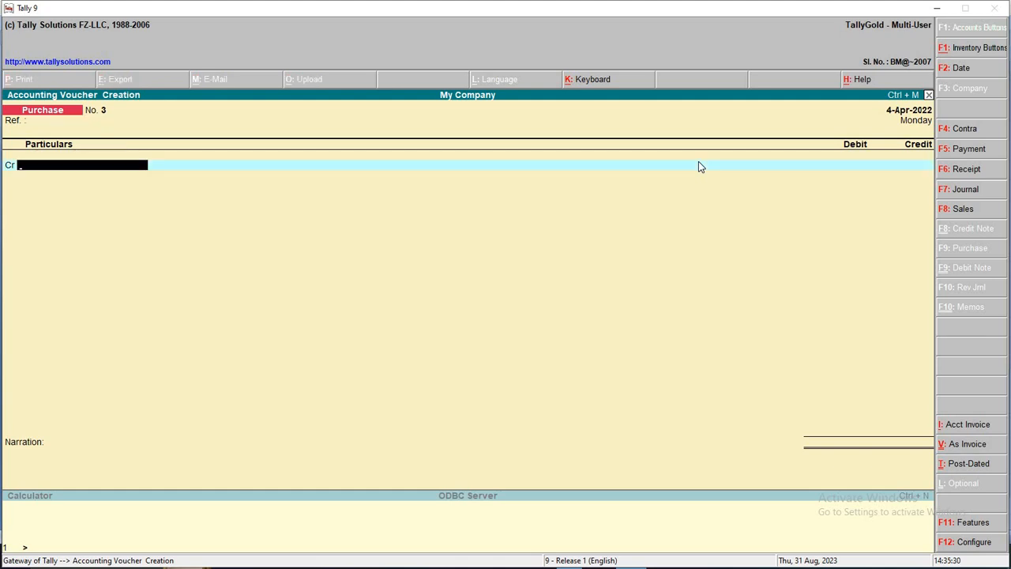
Credit Narendra Kumar and Sons 3000 under new ref 3 against Purchase A/c and save
type("Na")
key("Down")
key("Up")
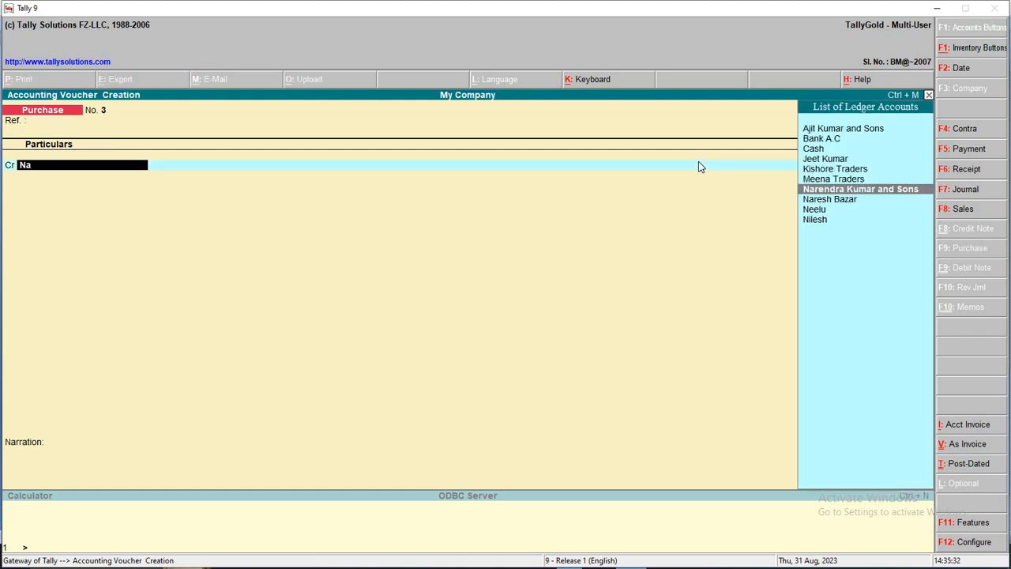
key("Return")
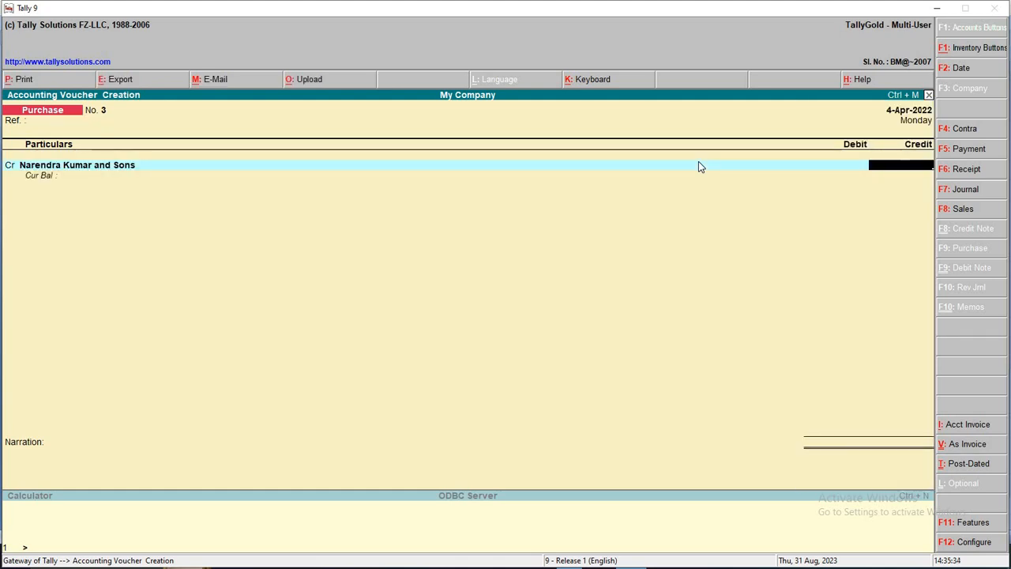
type("3000")
key("Return")
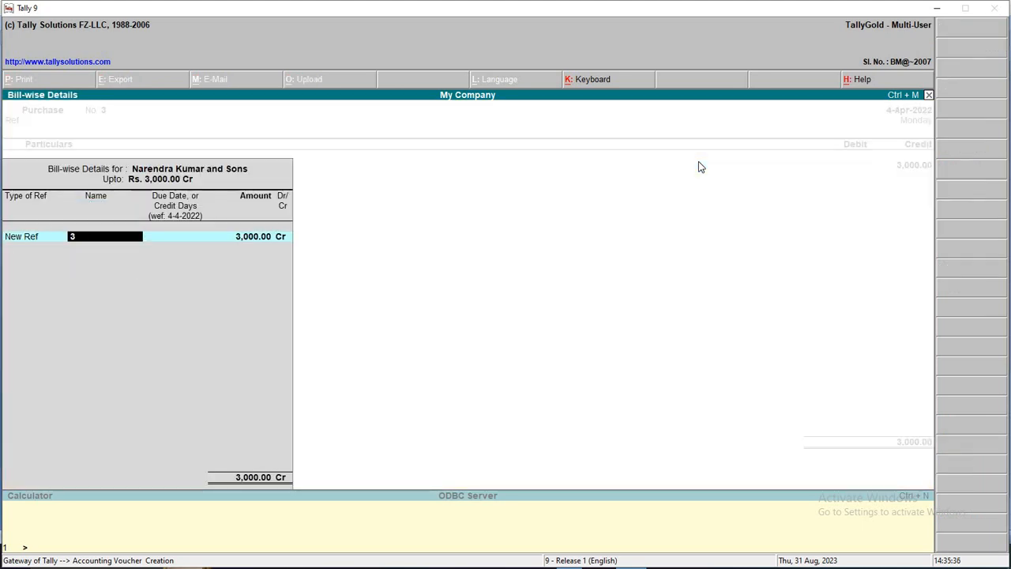
key("Return")
key("Return")
type("P")
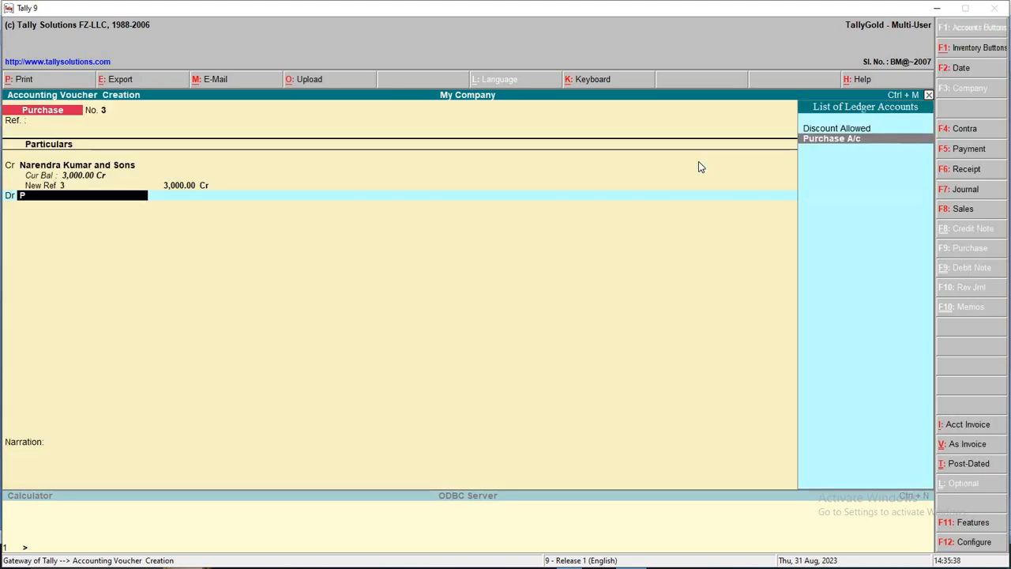
key("Return")
key("Return")
key("Return")
key("Return")
key("Return")
key("F2")
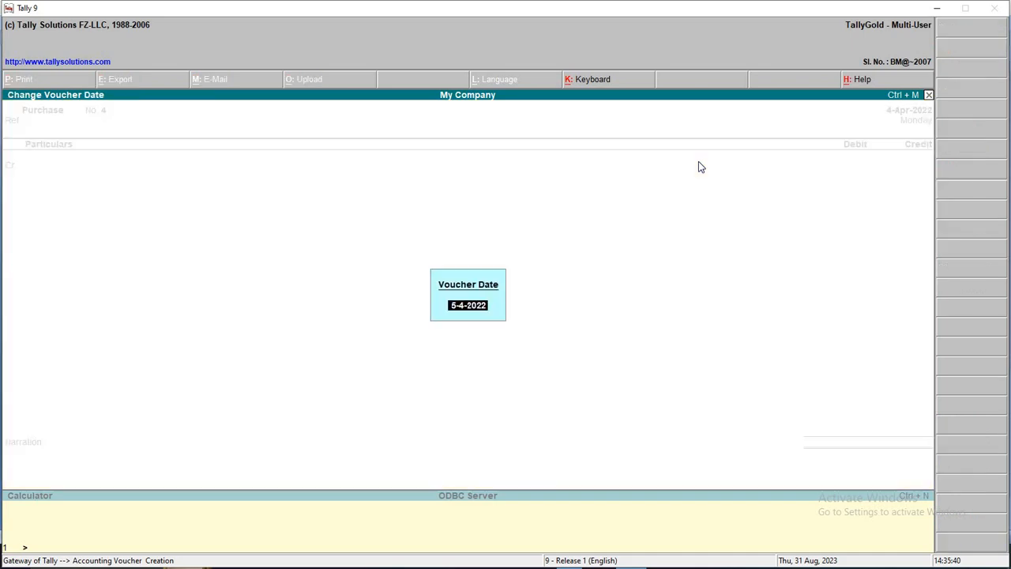
Check the 4500 purchase in Word, then credit Ajit Kumar and Sons 4,500 against Purchase A/c
key("alt+Tab")
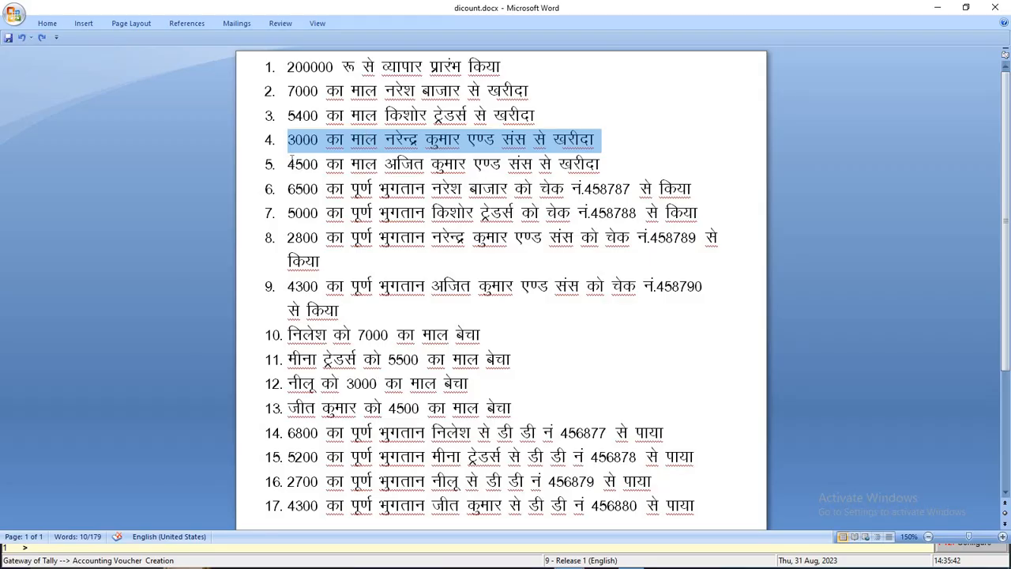
left_click_drag(287, 166, 620, 170)
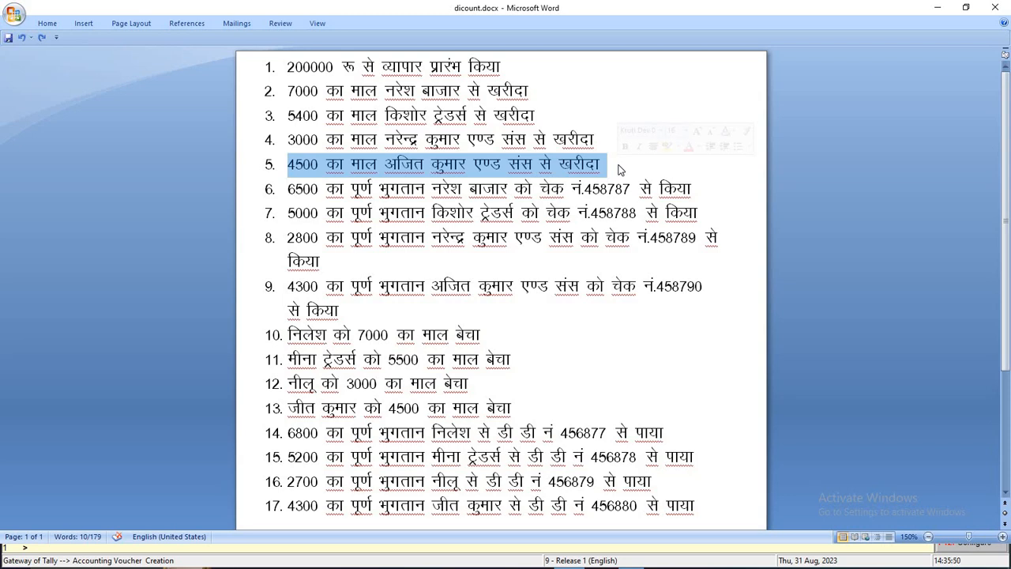
key("alt+Tab")
key("Return")
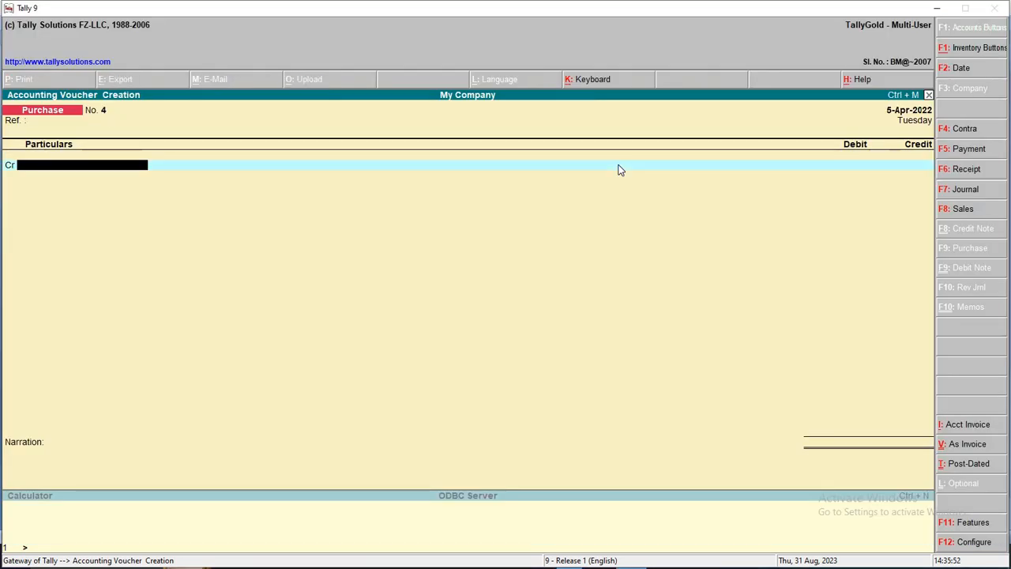
type("Aji")
key("Return")
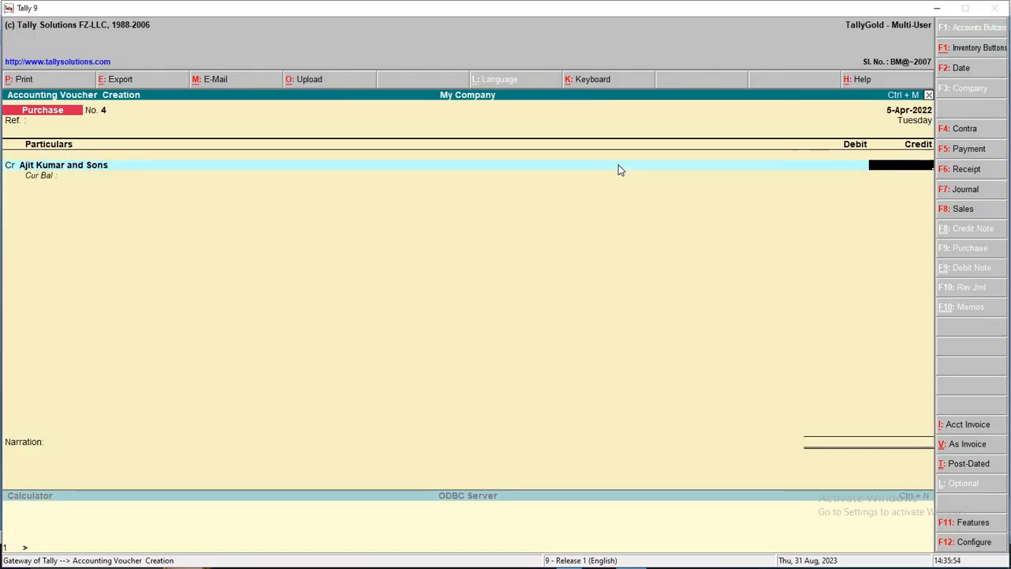
type("4500")
key("Return")
key("Return")
key("Return")
key("Return")
key("Return")
key("Return")
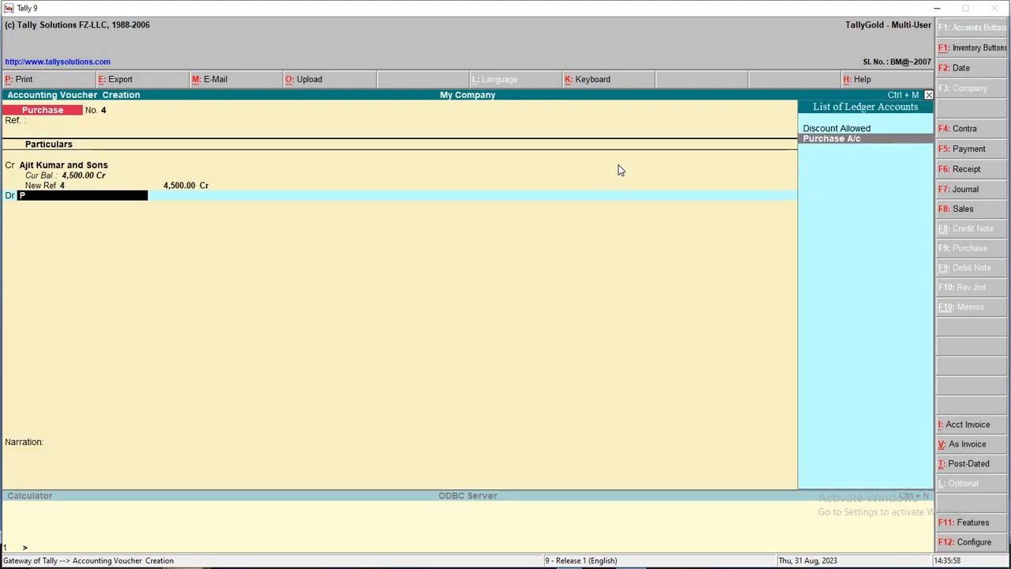
key("Return")
key("Return")
key("Return")
key("Return")
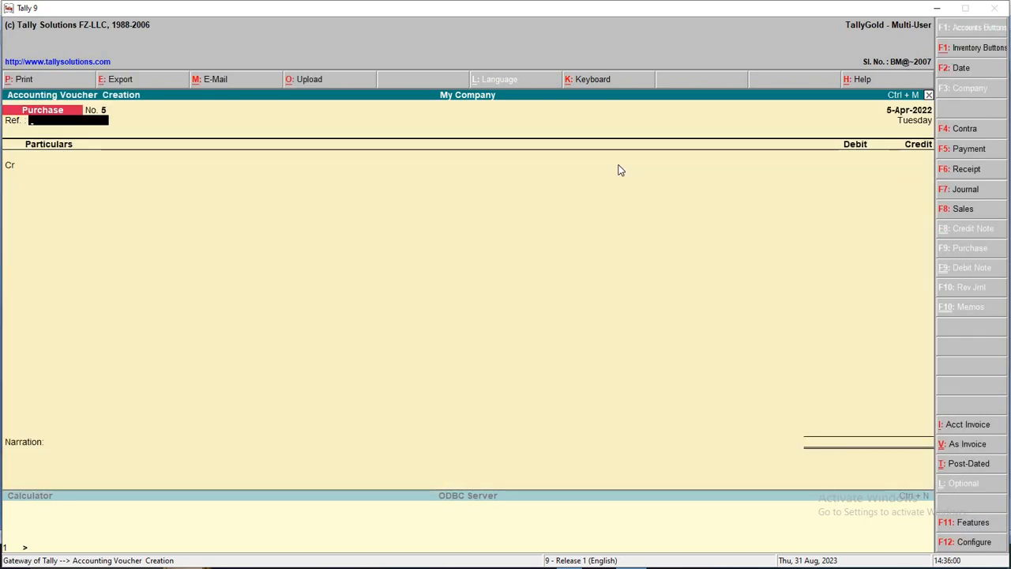
key("alt+Tab")
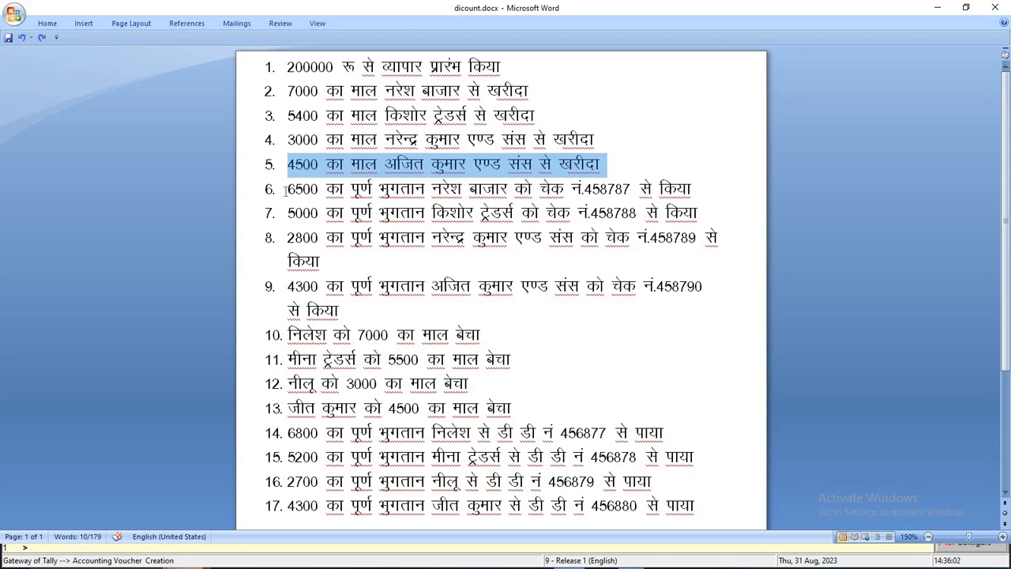
Review line 6's 6500 cheque payment and line 2's 7000 Naresh Bazar purchase in Word
left_click_drag(286, 188, 708, 205)
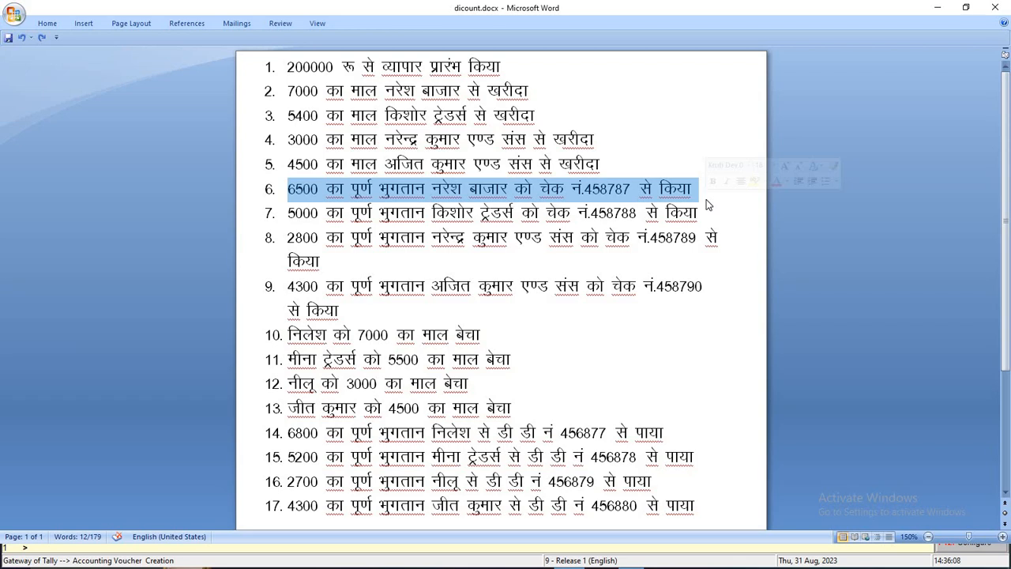
double_click(621, 190)
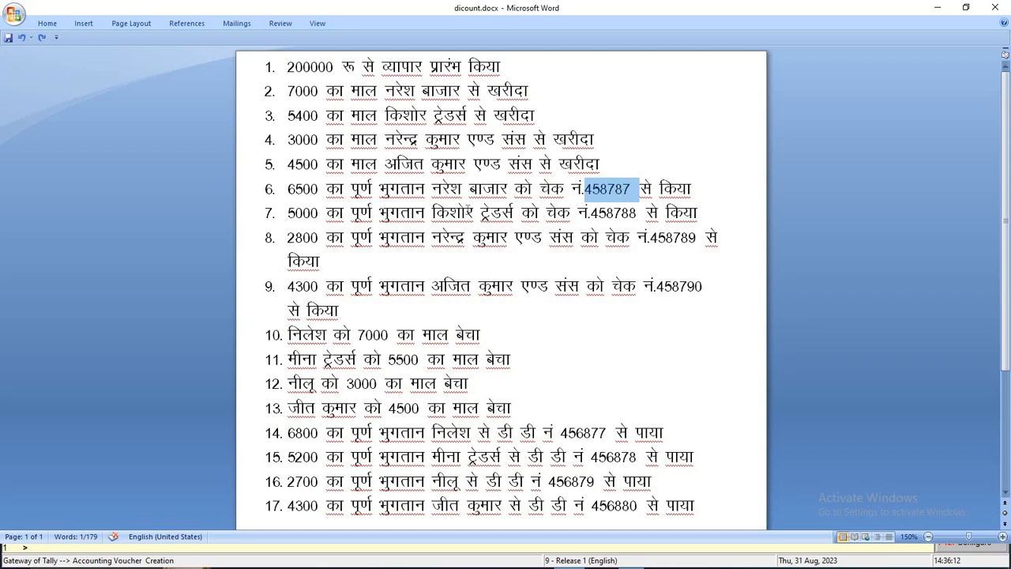
left_click(300, 190)
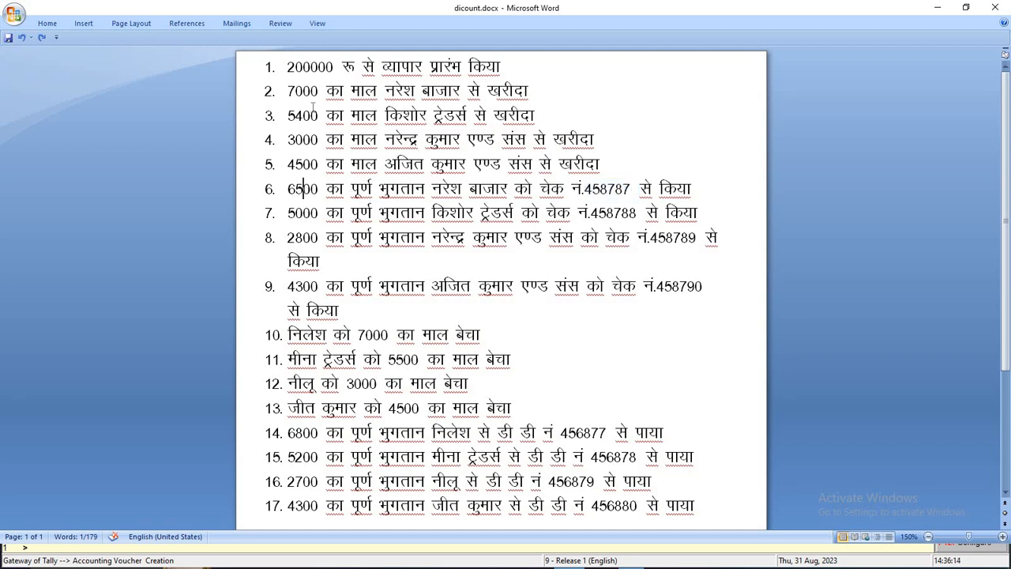
left_click_drag(287, 91, 547, 91)
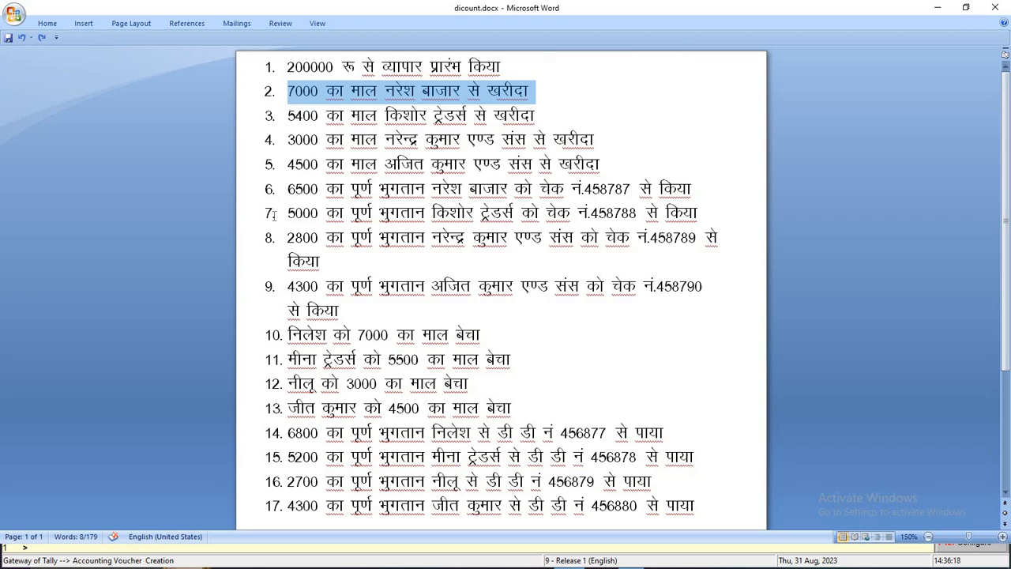
left_click_drag(289, 189, 707, 201)
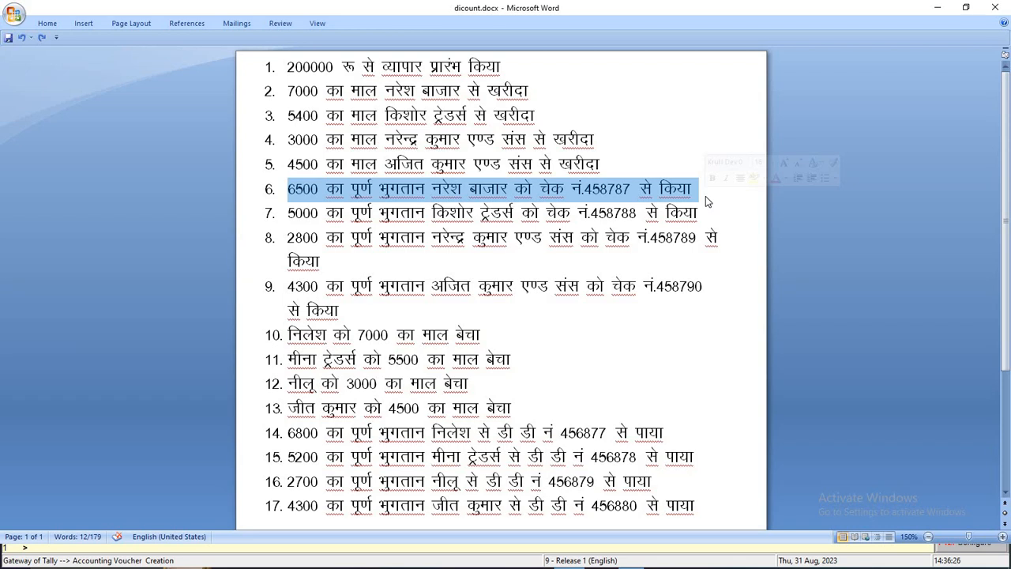
key("alt+Tab")
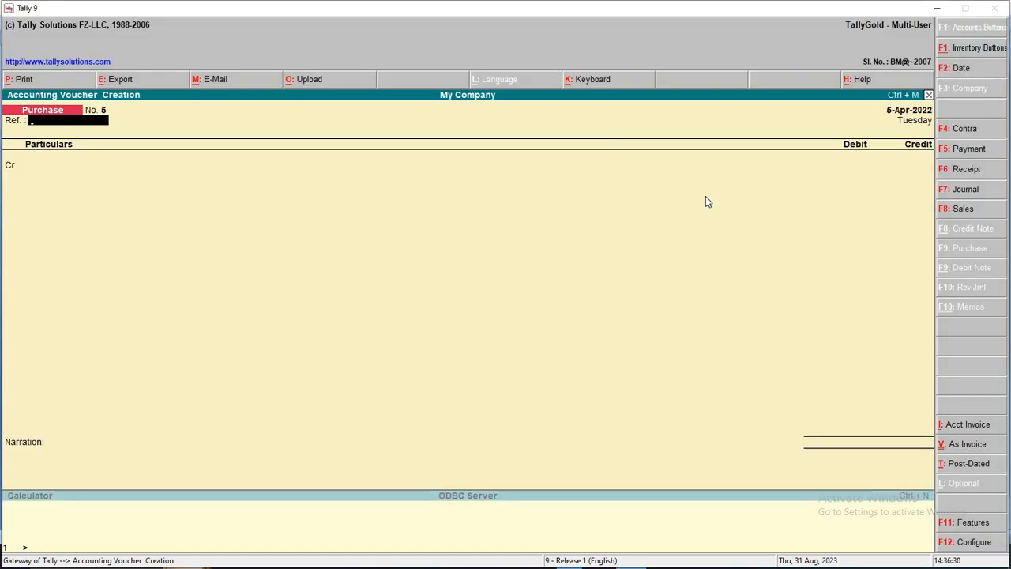
In a Payment voucher, debit Naresh Bazar 7,000 against existing bill 1
key("F5")
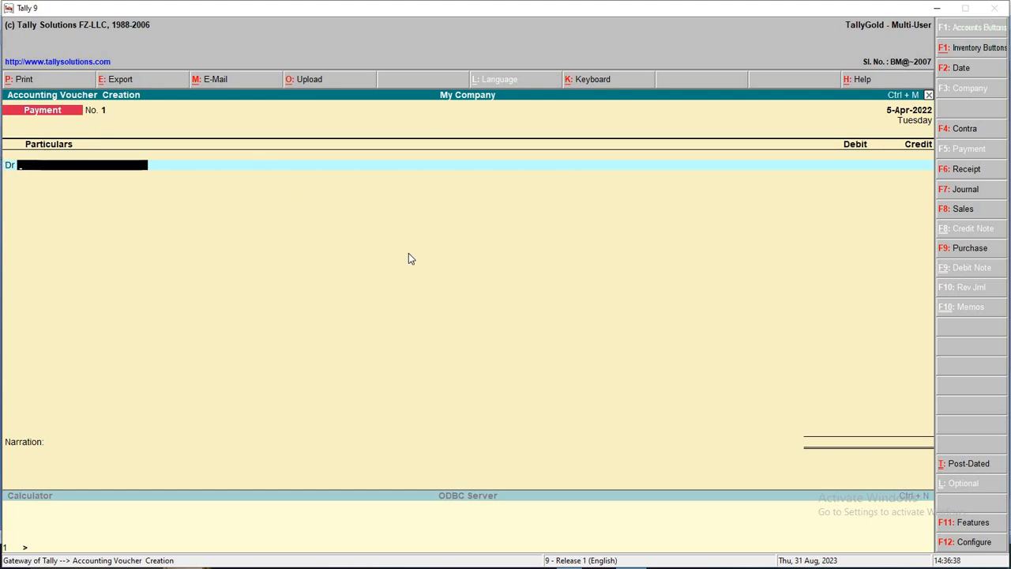
type("Na")
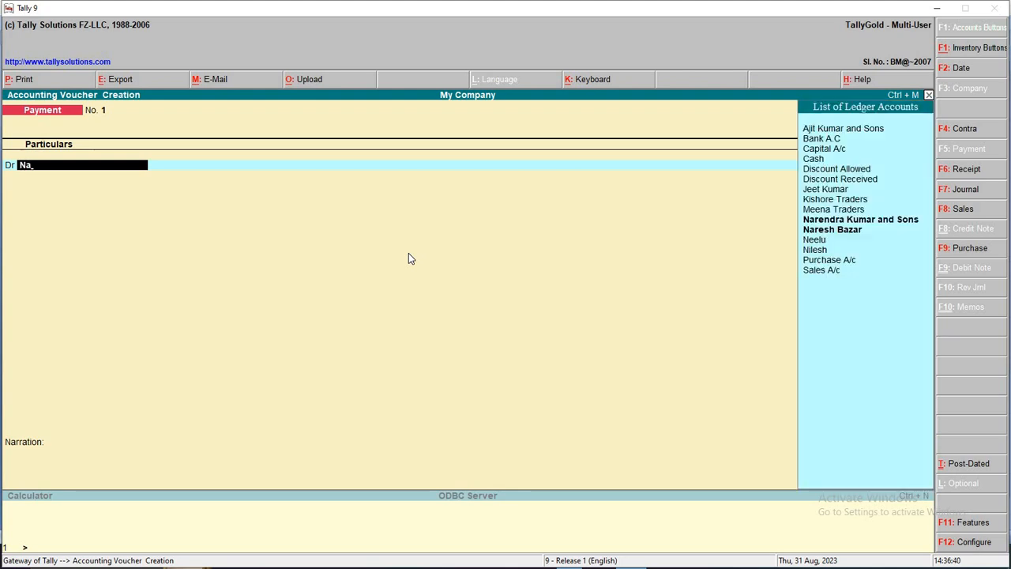
key("Down")
key("Down")
key("Return")
key("BackSpace")
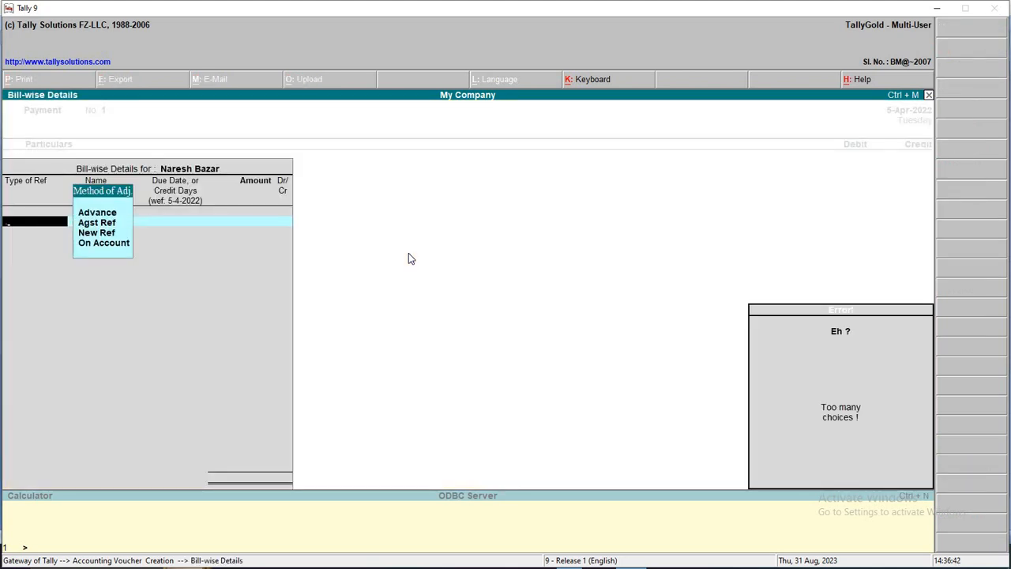
key("Down")
key("Down")
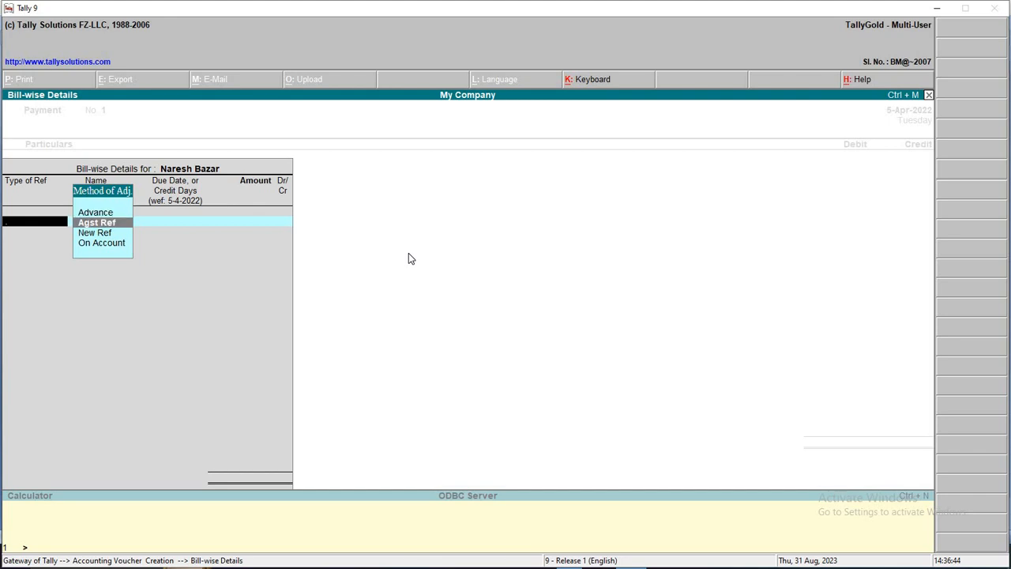
key("Return")
key("Return")
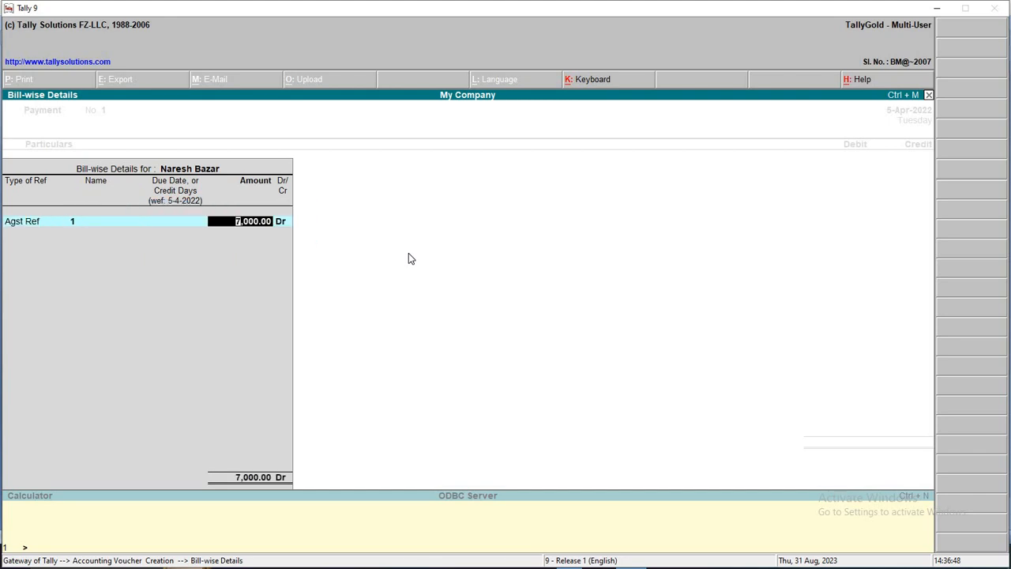
type("65")
key("BackSpace")
key("BackSpace")
type("7,000")
key("Return")
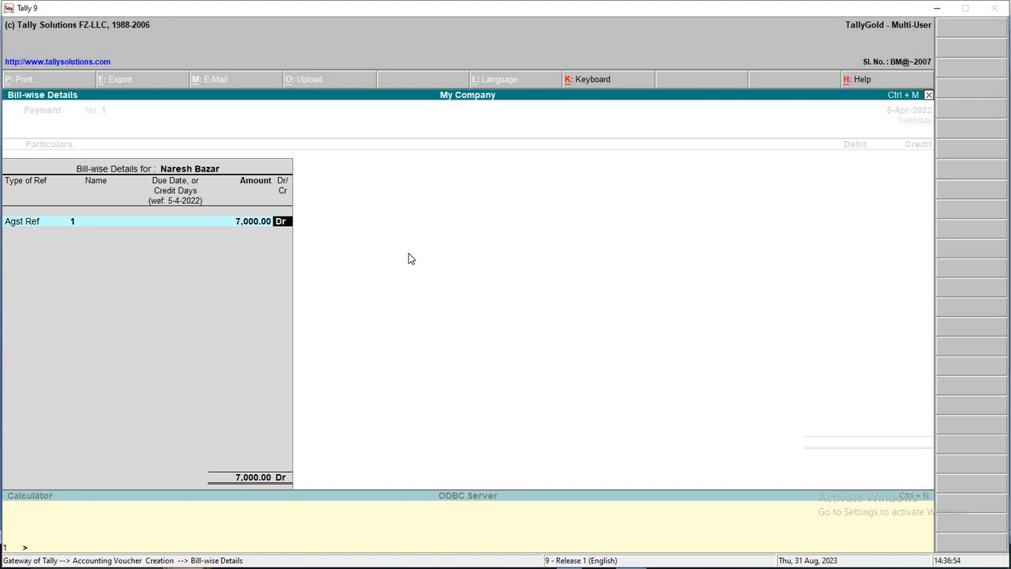
key("Return")
key("Return")
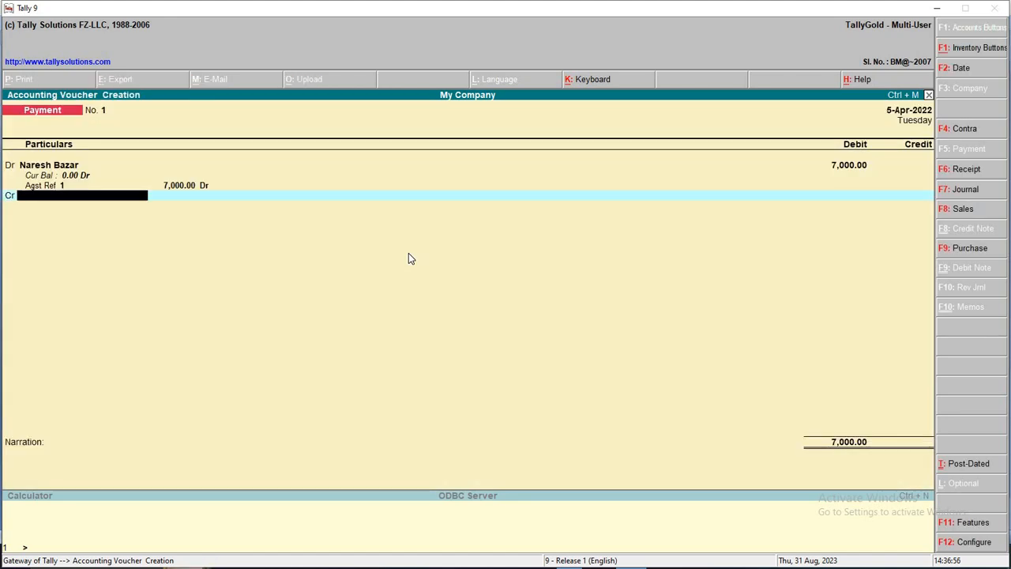
Credit Cash 6,500 and Discount Received the remaining 500
type("Ca")
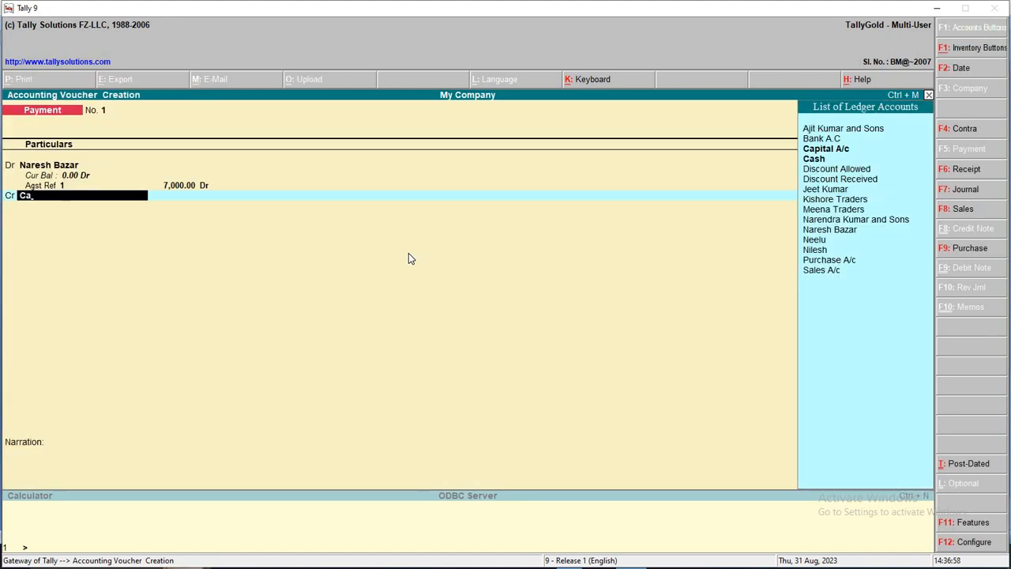
type("s")
key("Return")
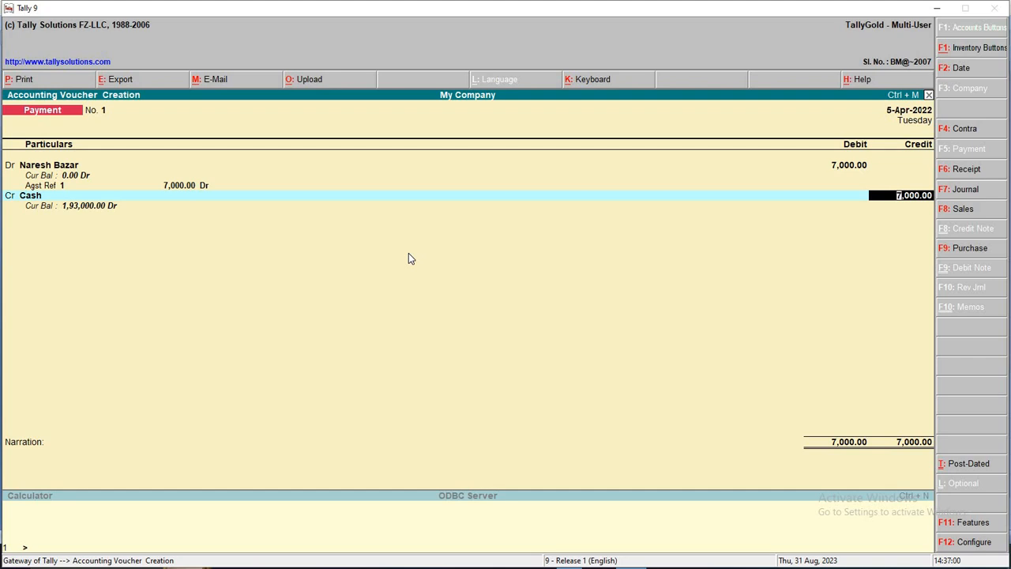
type("6500")
key("Return")
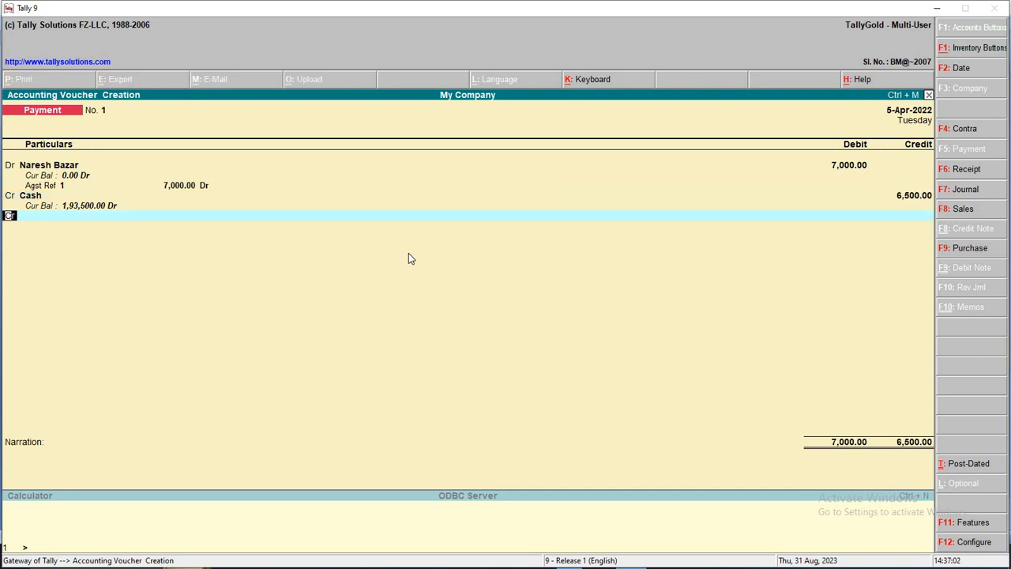
key("Return")
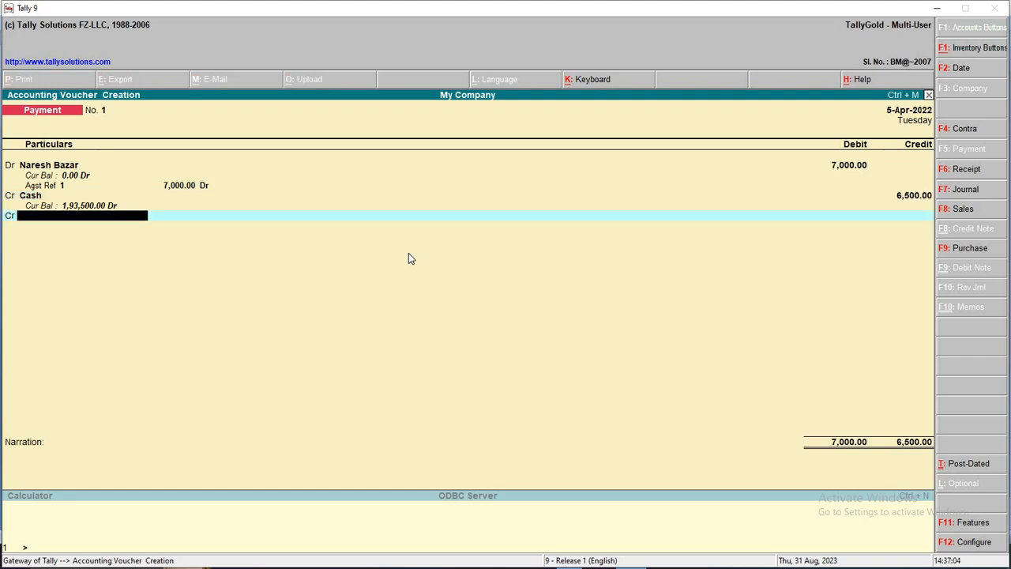
type("D")
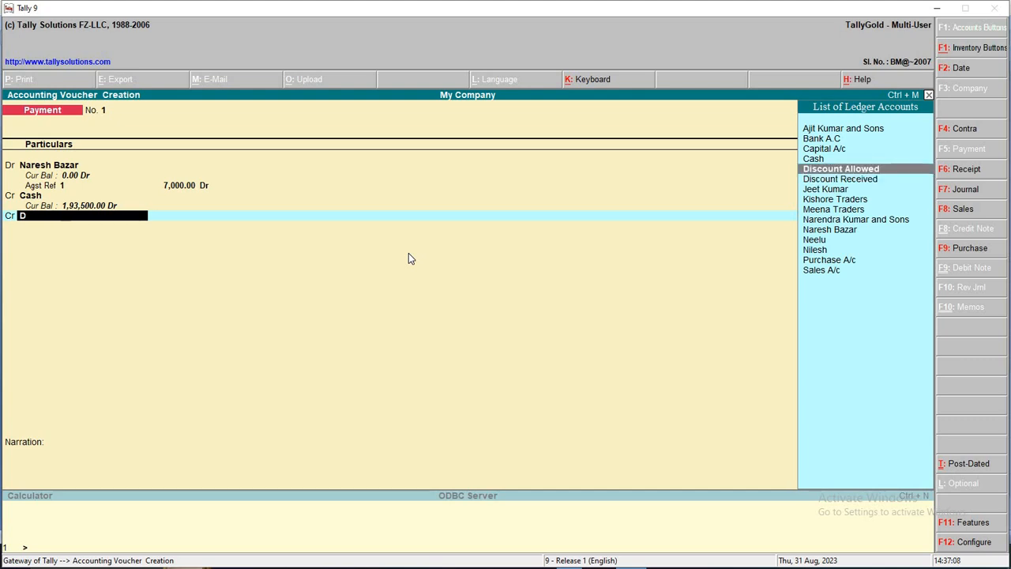
key("Down")
key("Return")
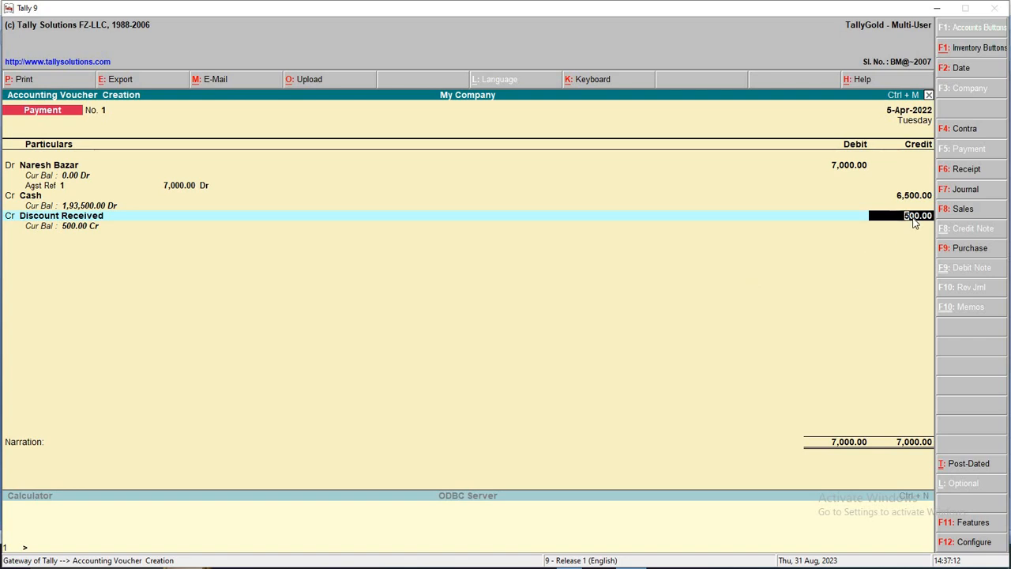
key("alt+Tab")
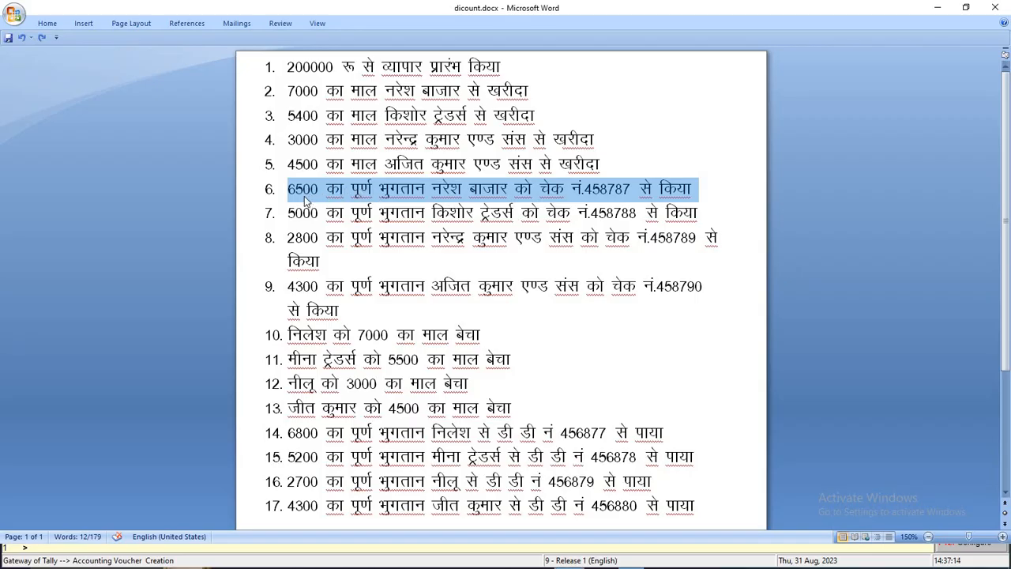
Accept the 500 discount, finish the narration and save Payment No. 1
key("alt+Tab")
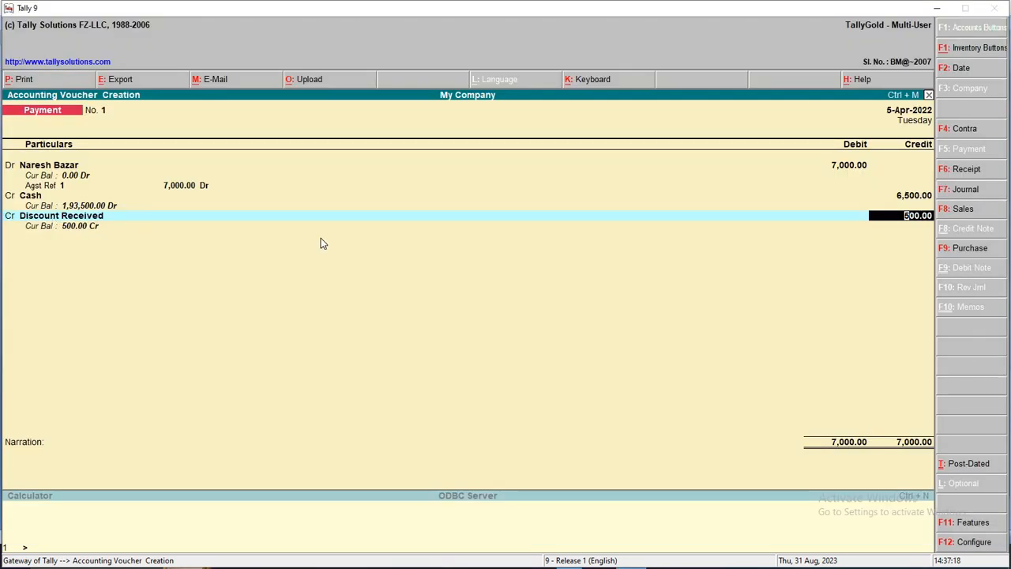
key("Return")
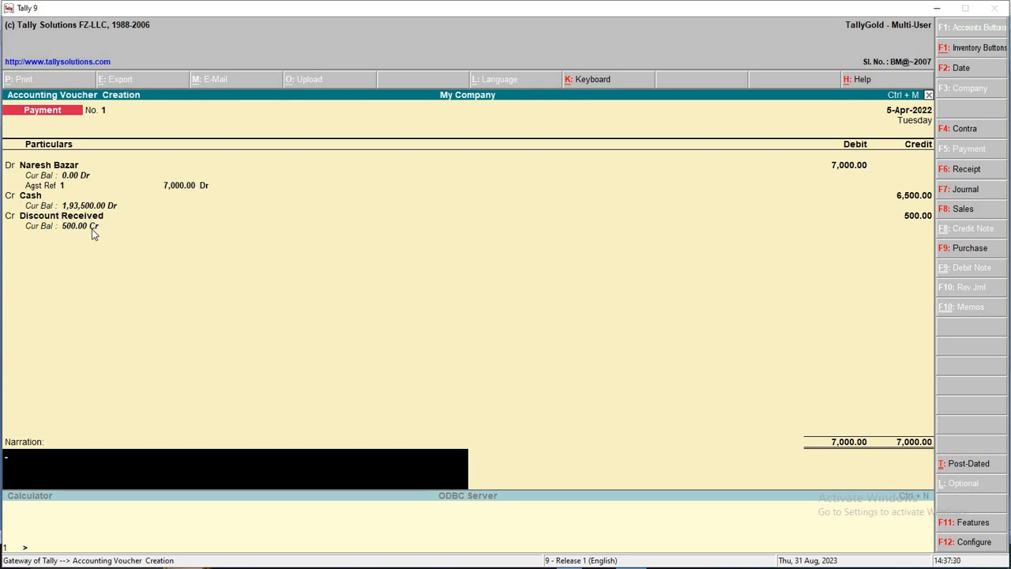
key("Return")
key("Return")
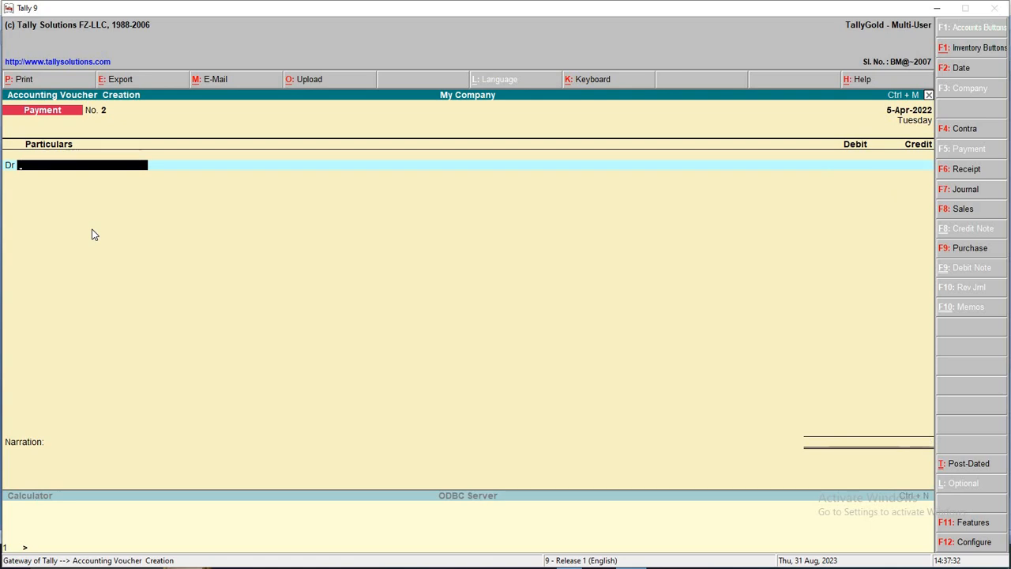
key("F2")
key("Return")
Look up cheque number 458788 for Kishore Traders' 5000 payment in Word
key("alt+Tab")
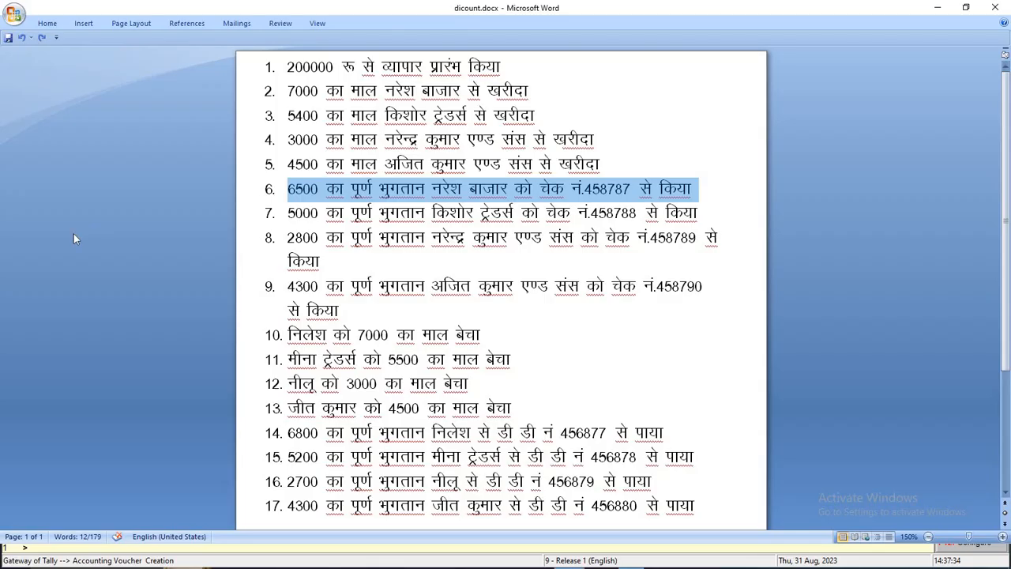
left_click_drag(289, 213, 717, 227)
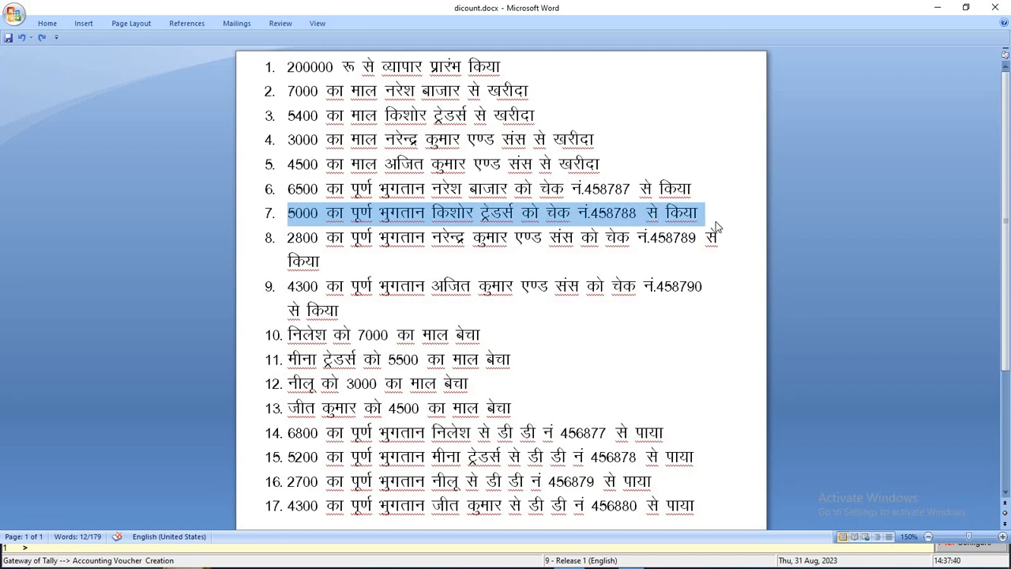
double_click(617, 220)
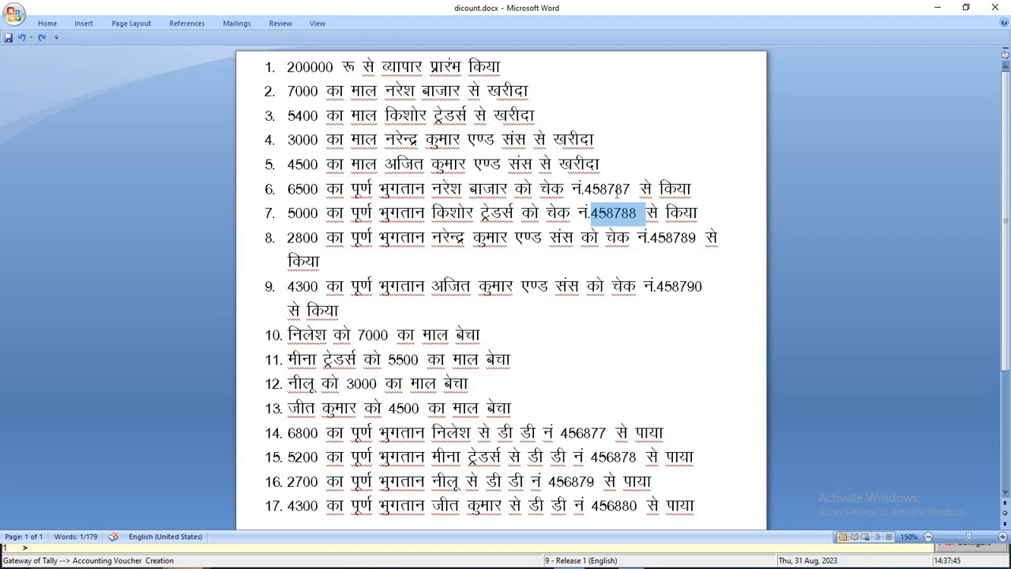
Back in Tally, go to the previous voucher to reopen Payment No. 1 for alteration
key("alt+Tab")
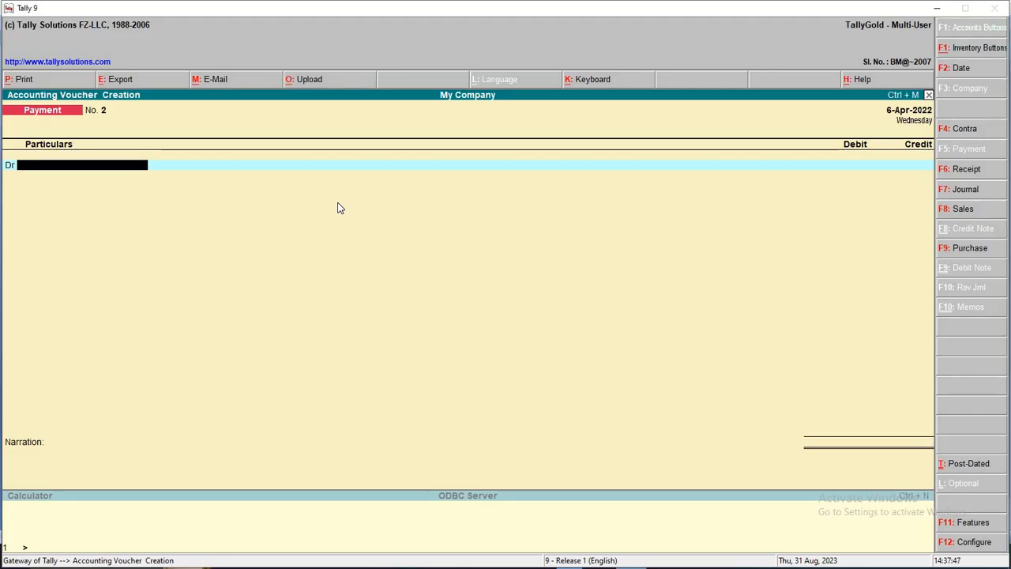
key("Escape")
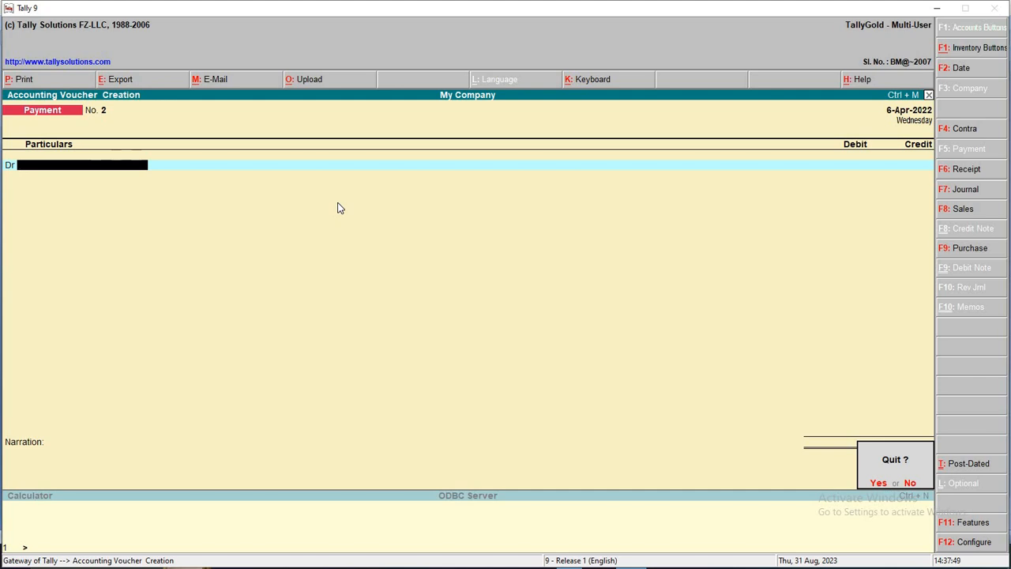
key("n")
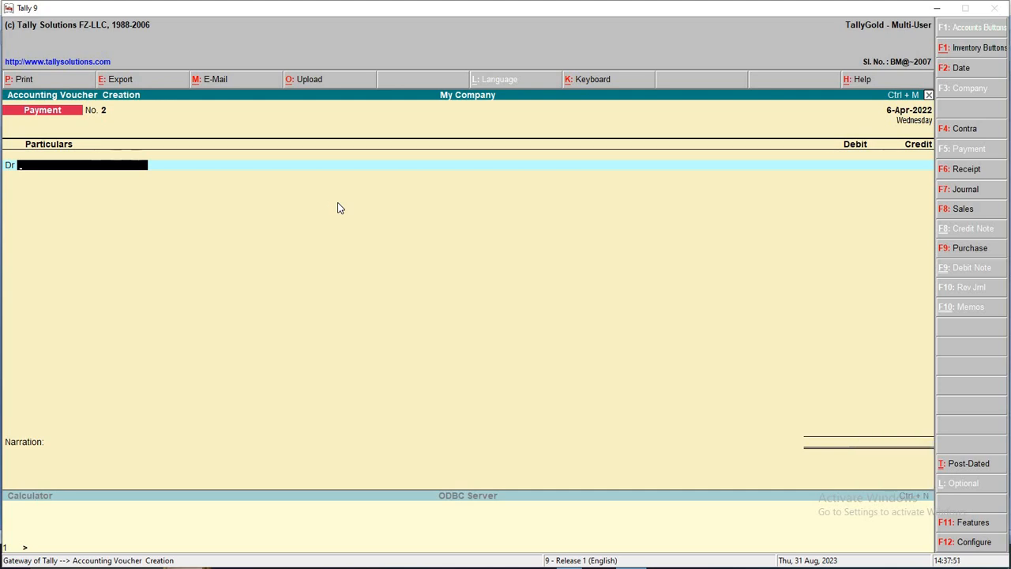
key("F2")
key("Escape")
key("Escape")
key("n")
key("Page_Up")
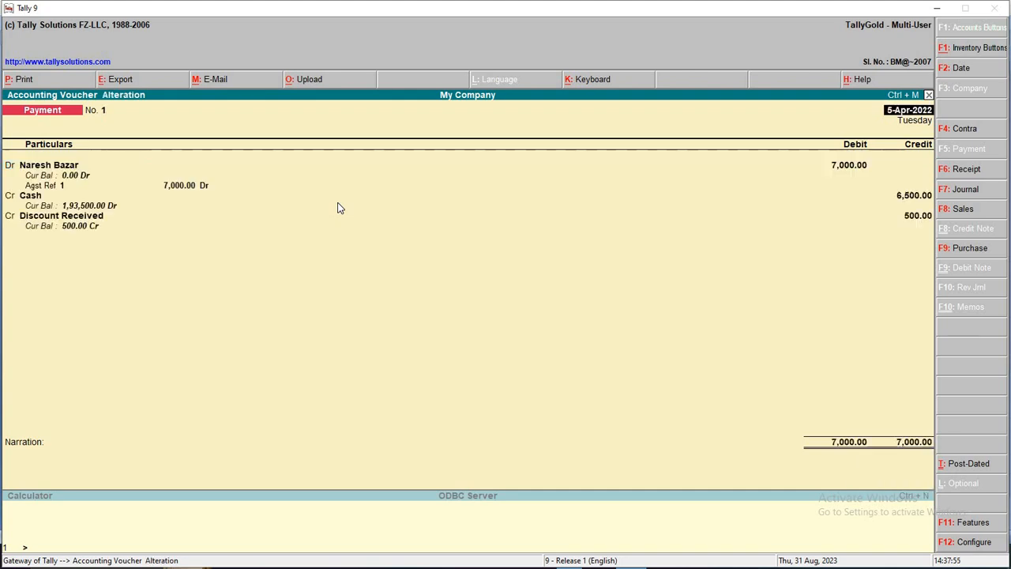
Change Payment No. 1's credit ledger from Cash to Bank A.C
key("Return")
key("Return")
key("Return")
key("Return")
key("Return")
key("Return")
key("Return")
key("Return")
key("Return")
key("Return")
key("Return")
key("Return")
key("Return")
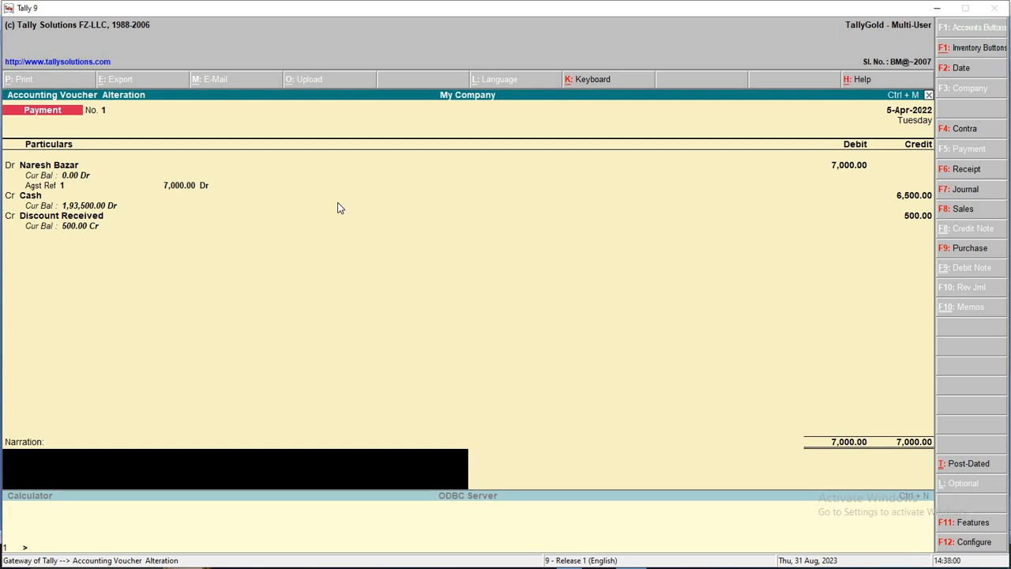
key("BackSpace")
key("BackSpace")
key("BackSpace")
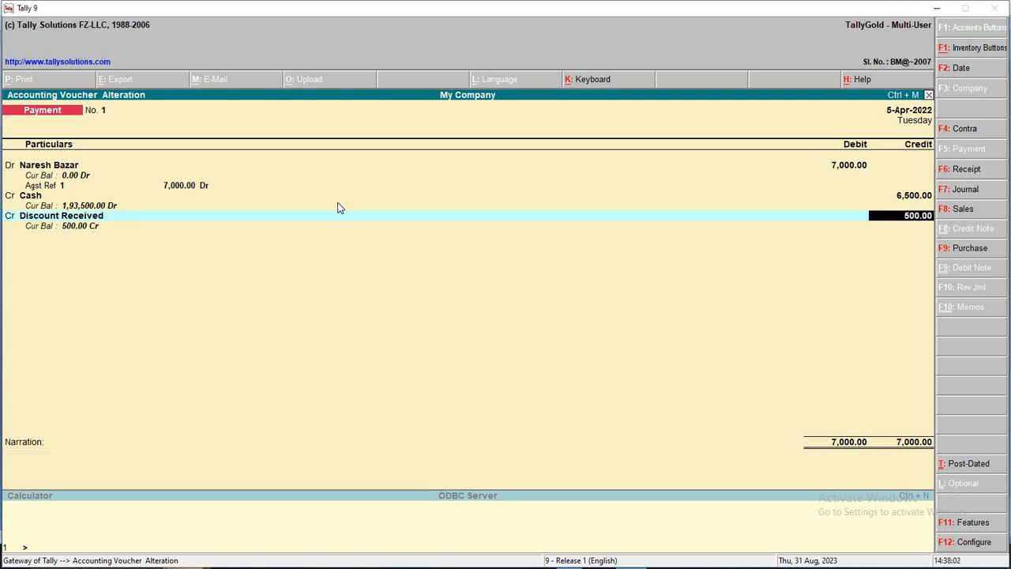
key("BackSpace")
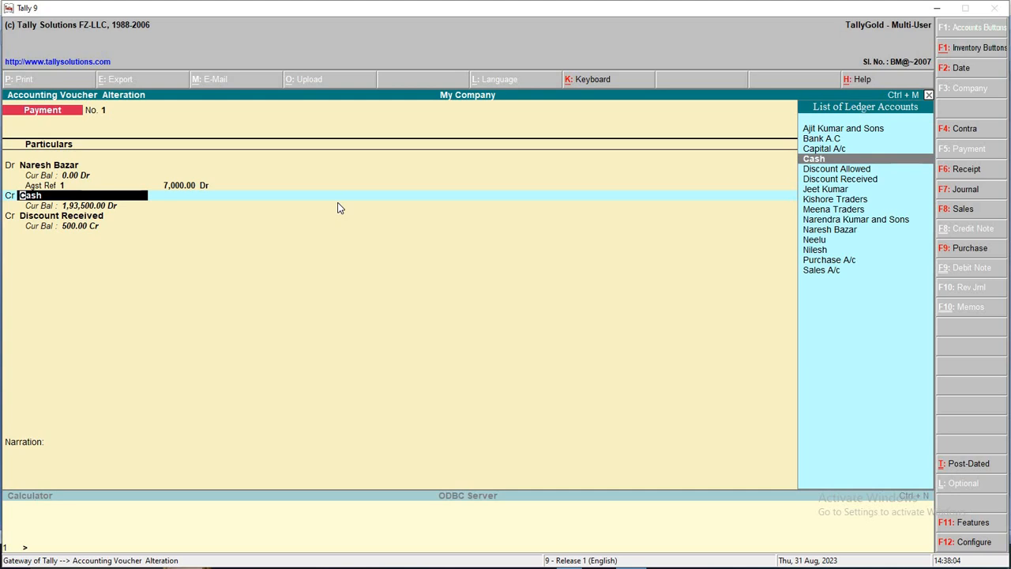
key("Up")
key("Up")
key("Return")
key("Return")
key("Return")
key("Return")
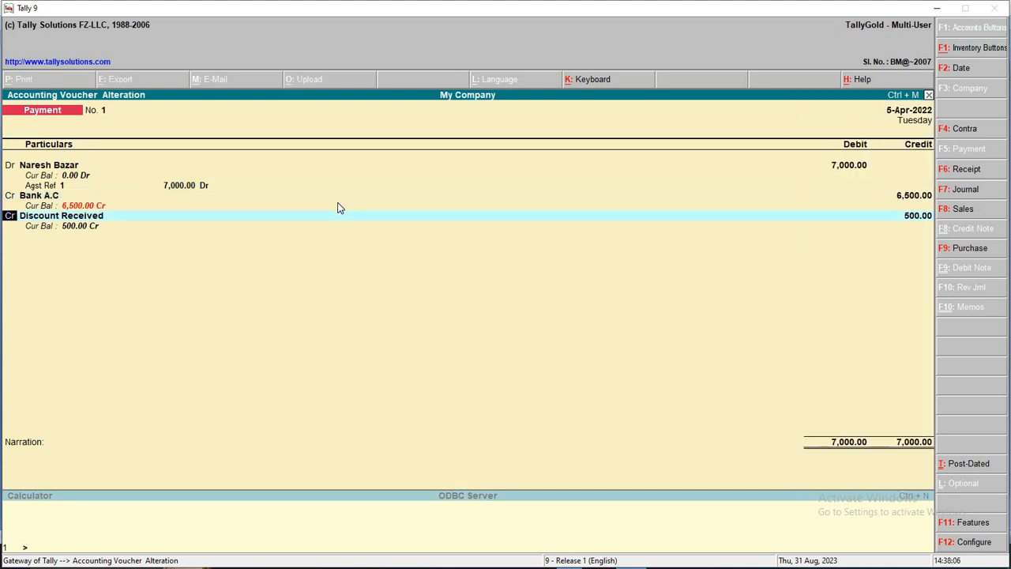
Enter the narration 'CH No 458787' and save the altered voucher
key("Return")
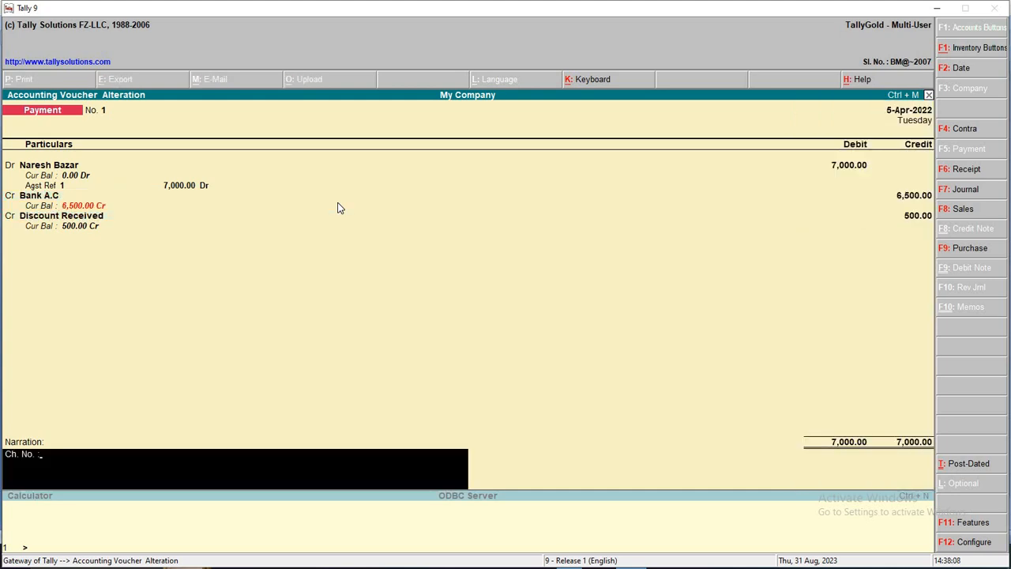
type("458788")
key("alt+Tab")
key("alt+Tab")
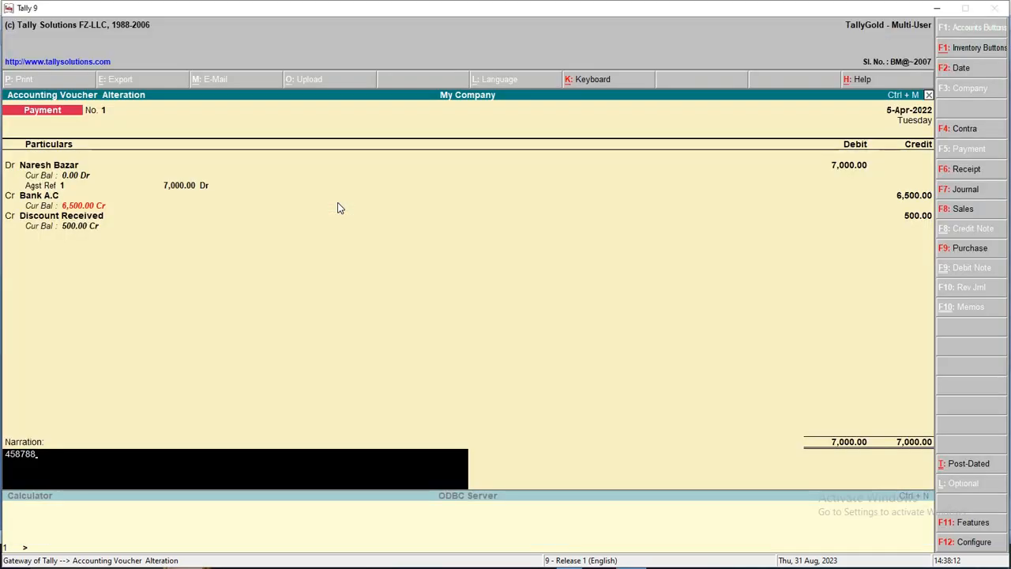
key("BackSpace")
type("7")
key("Home")
type("ch")
key("BackSpace")
key("BackSpace")
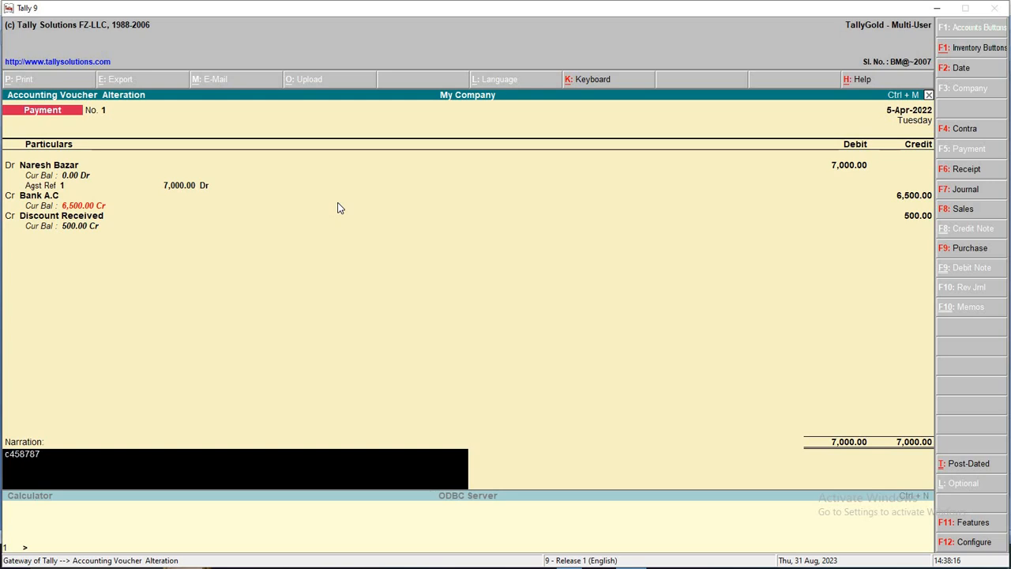
type("CH No")
key("ctrl+a")
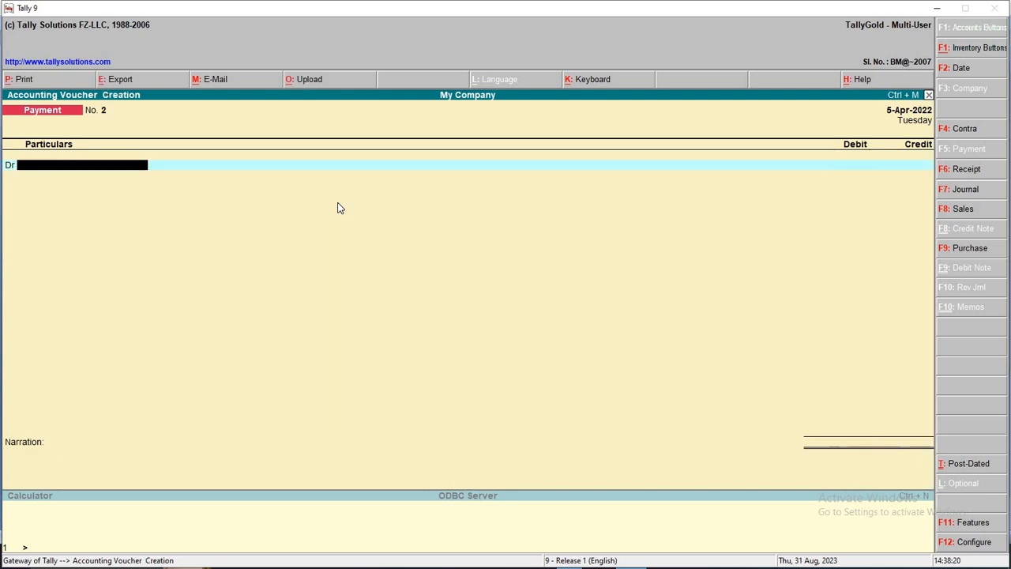
Date Payment No. 2 6-4-2022 and debit Kishore Traders 5,400 against bill 2
key("F2")
key("Return")
key("alt+Tab")
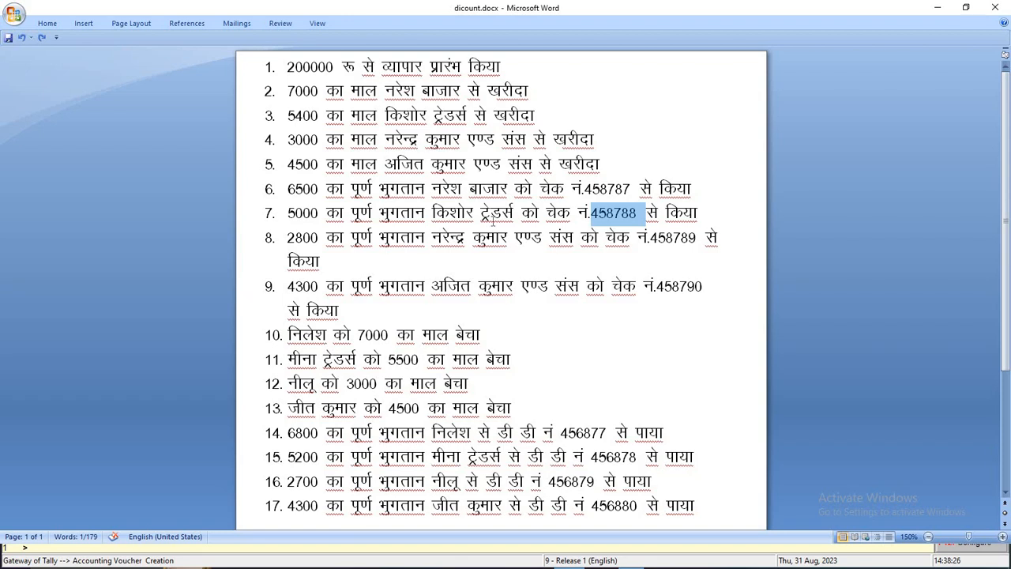
key("alt+Tab")
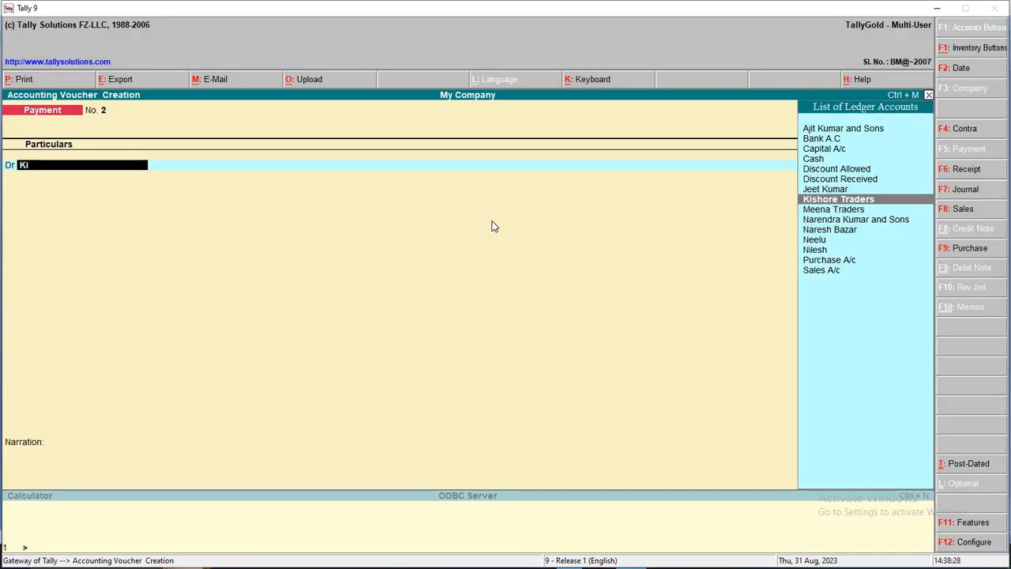
key("Return")
key("Return")
key("Return")
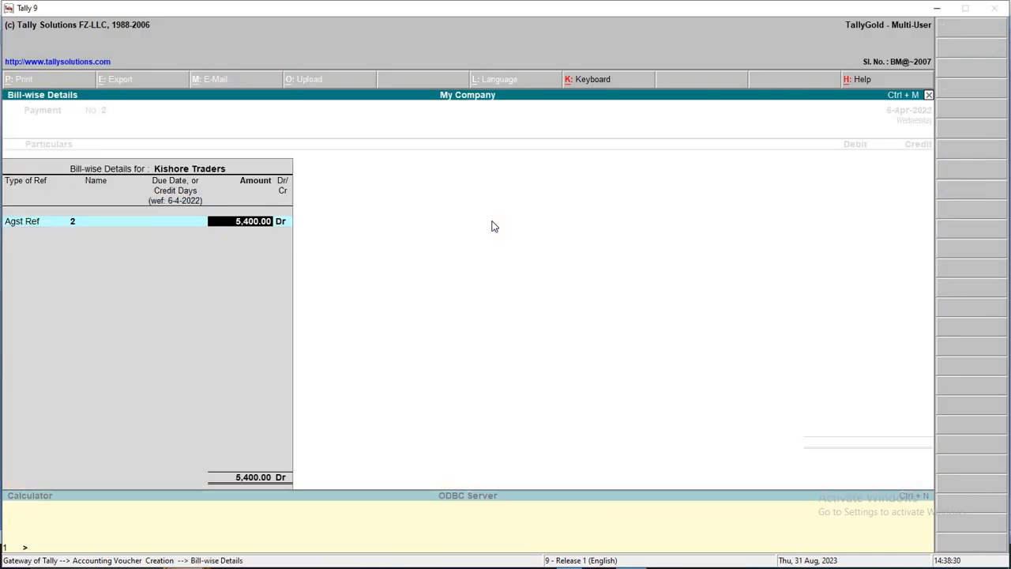
key("Return")
key("Return")
key("Return")
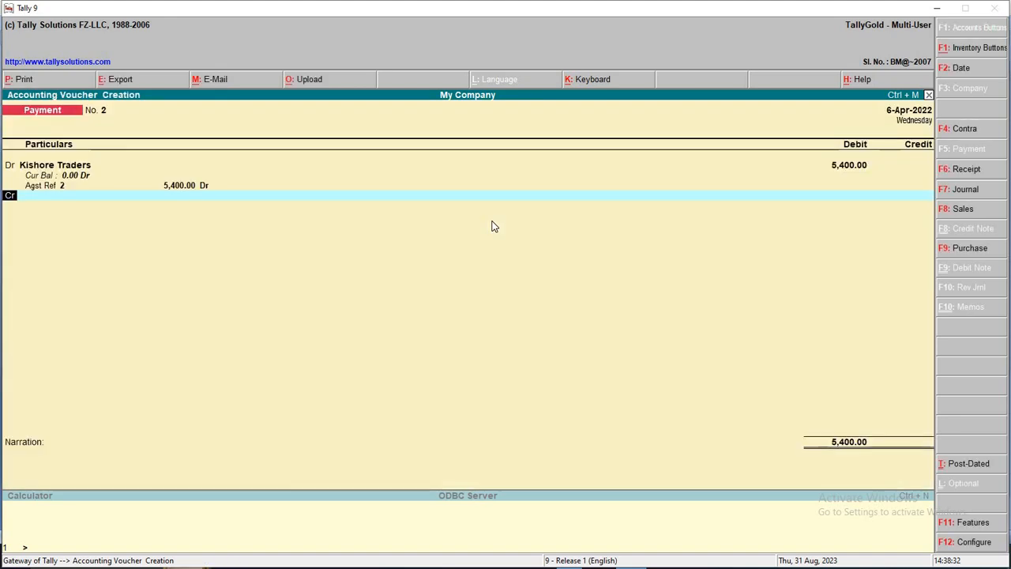
Credit Bank A.C 5,000 and Discount Received 400
type("Ba")
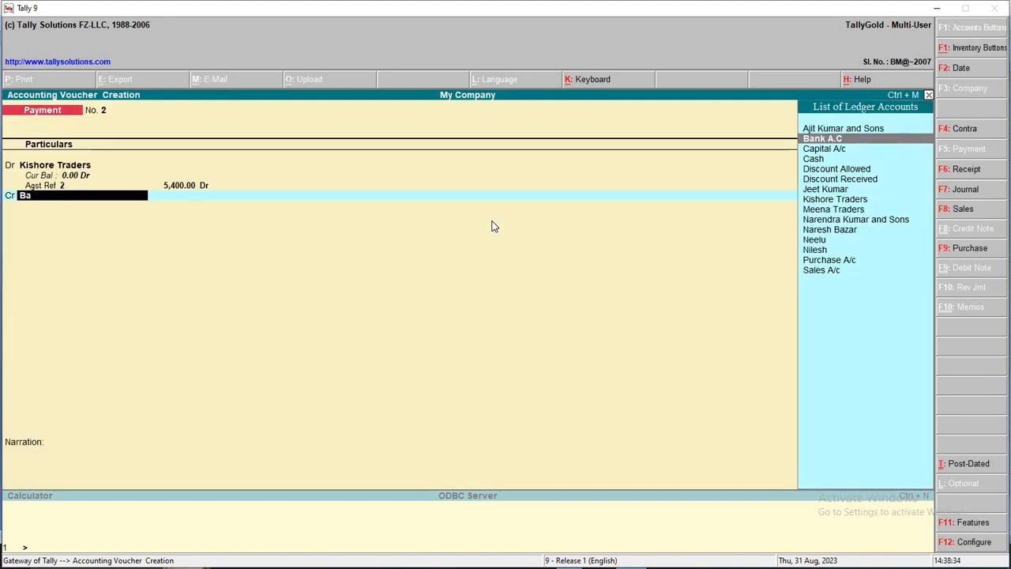
key("Return")
type("5,000")
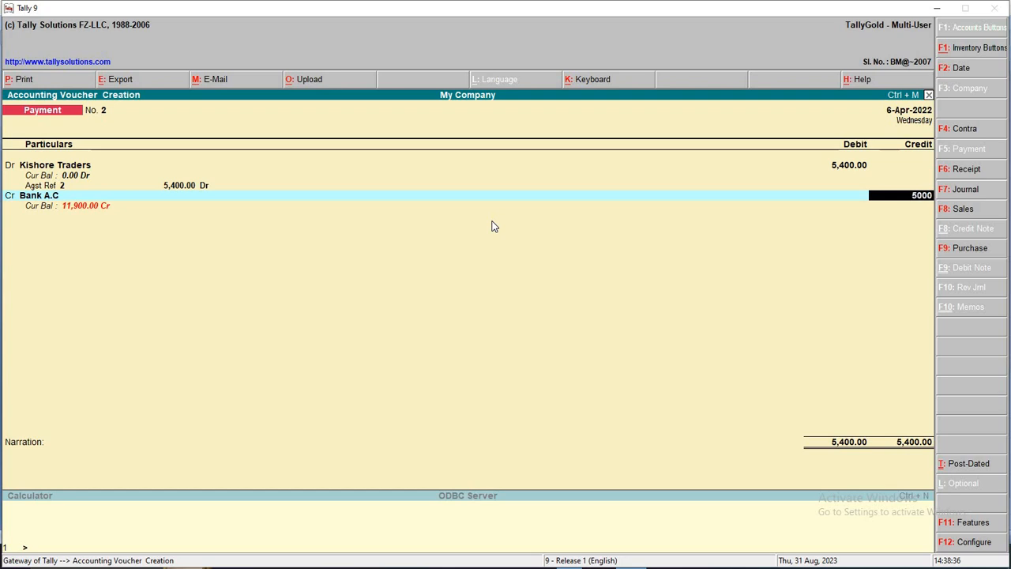
key("Return")
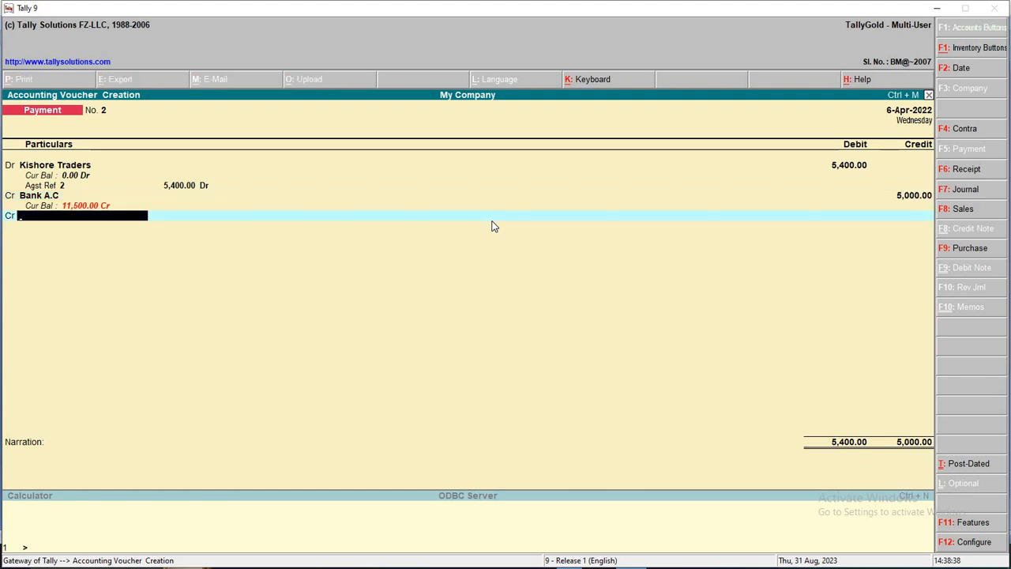
type("Di")
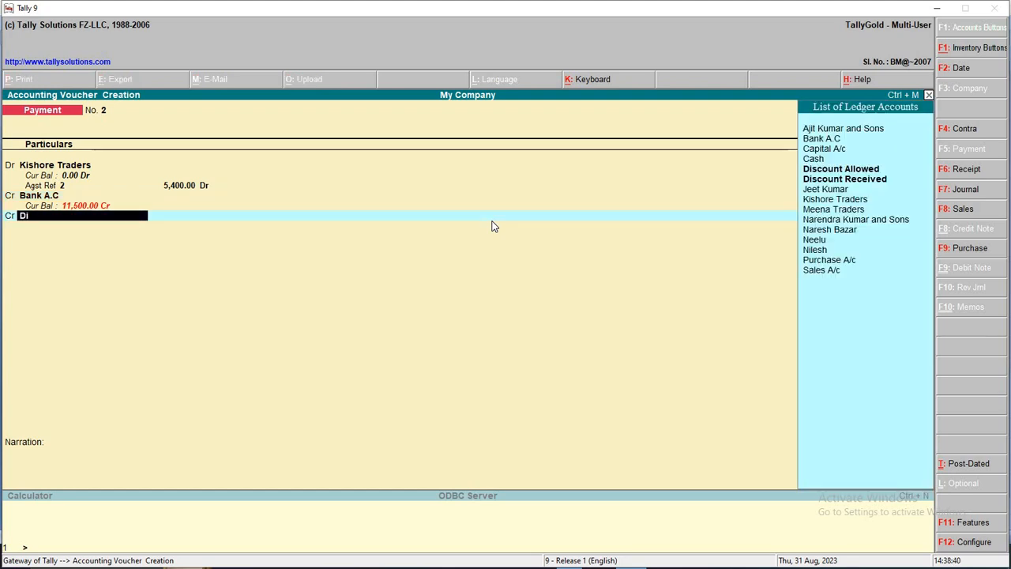
key("Down")
key("Return")
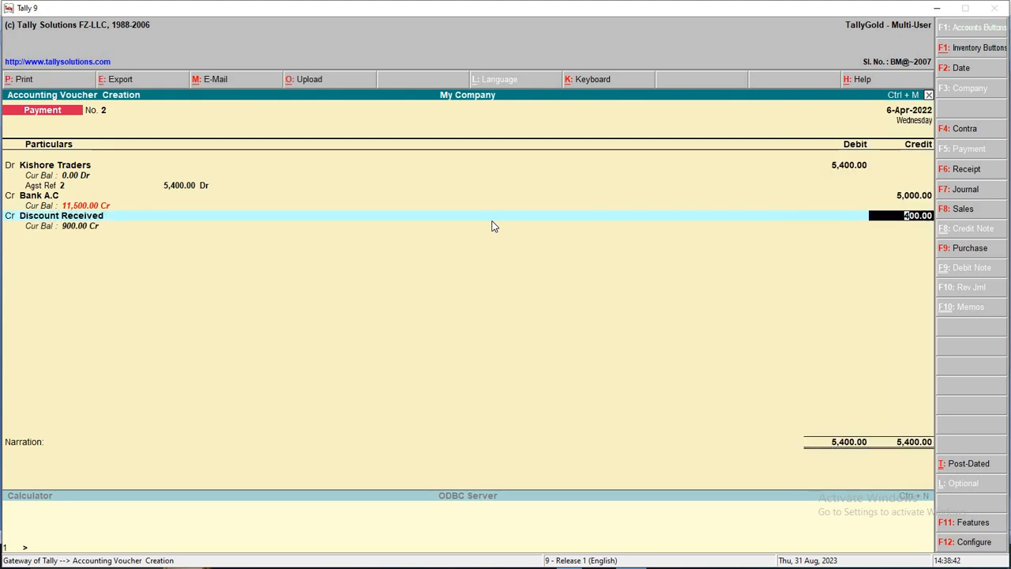
key("Return")
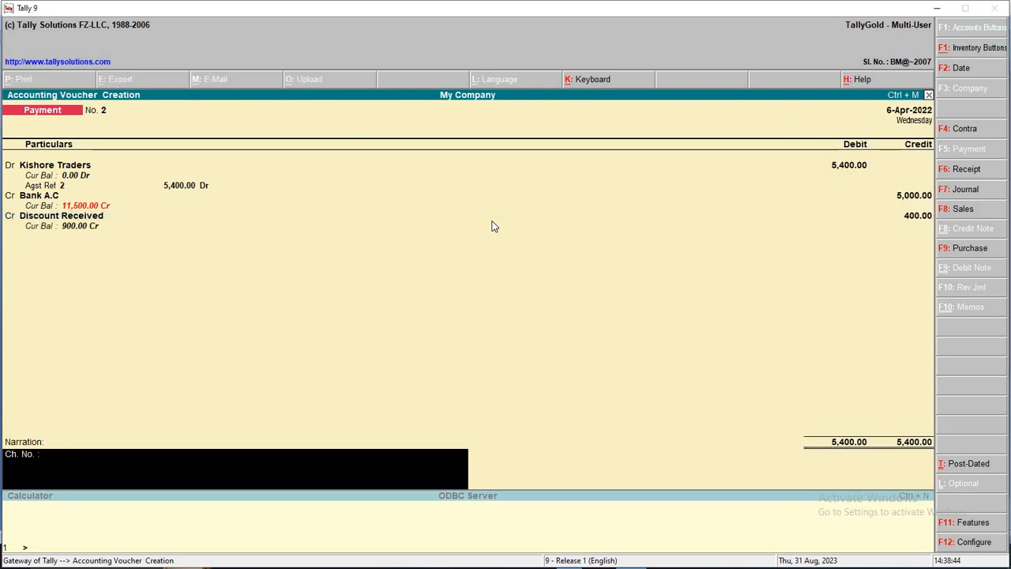
Type the narration 'CH NO 458788'
type("458788")
key("Home")
type("ch")
key("BackSpace")
key("BackSpace")
type("CH NO")
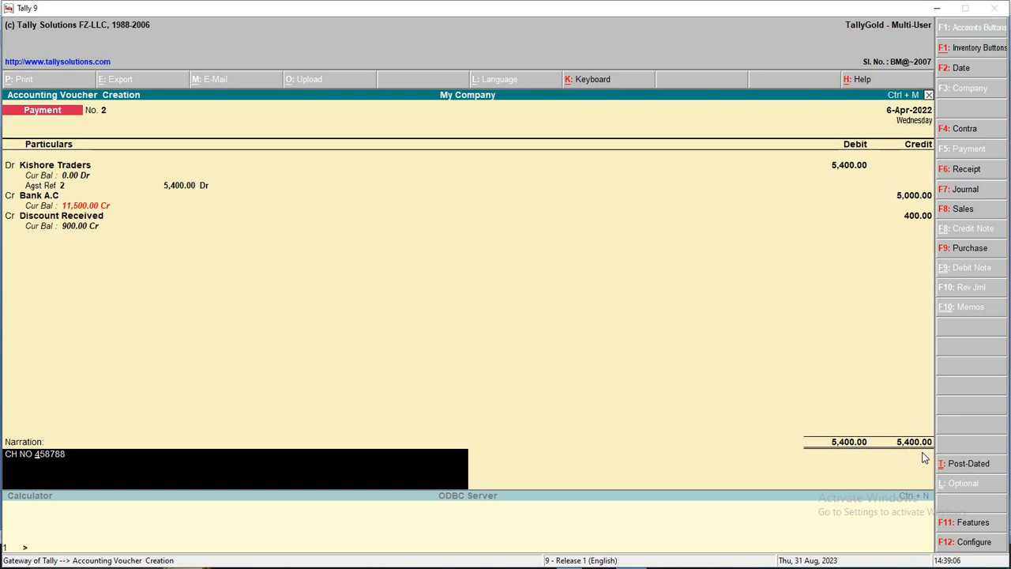
Save Payment No. 2 for Kishore Traders and date the next payment 7-4-2022
key("Return")
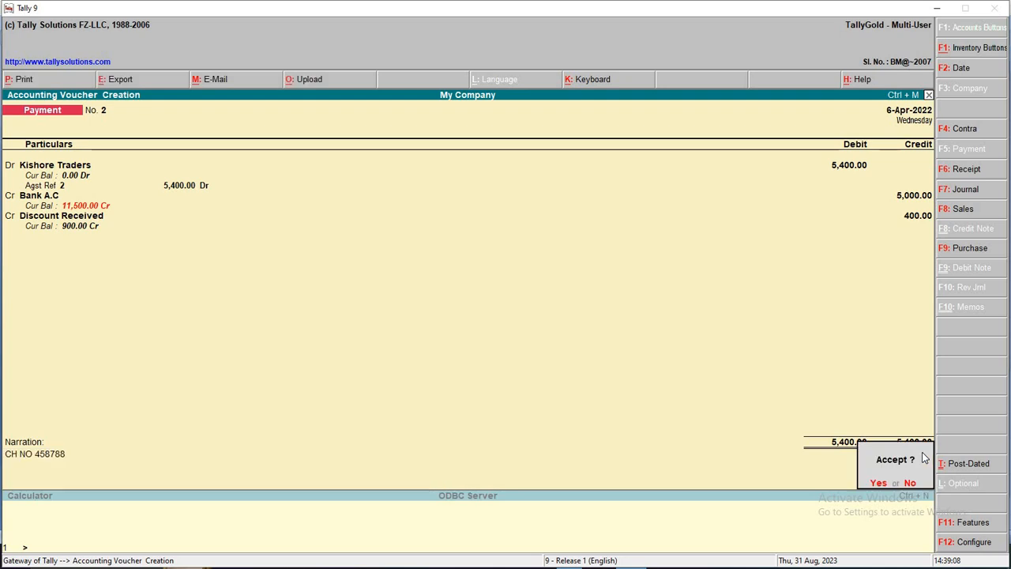
key("Return")
key("F2")
key("Return")
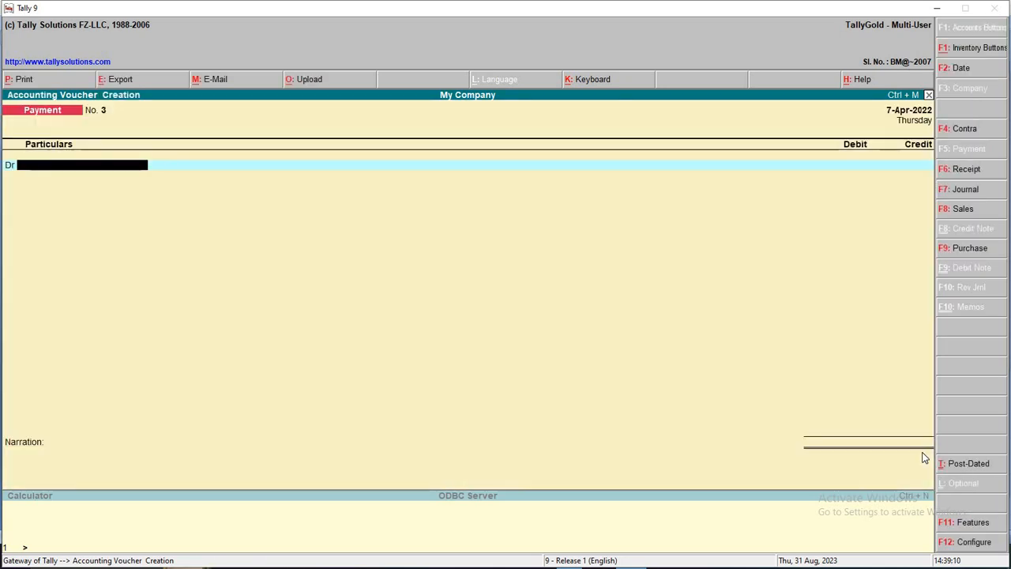
key("alt+Tab")
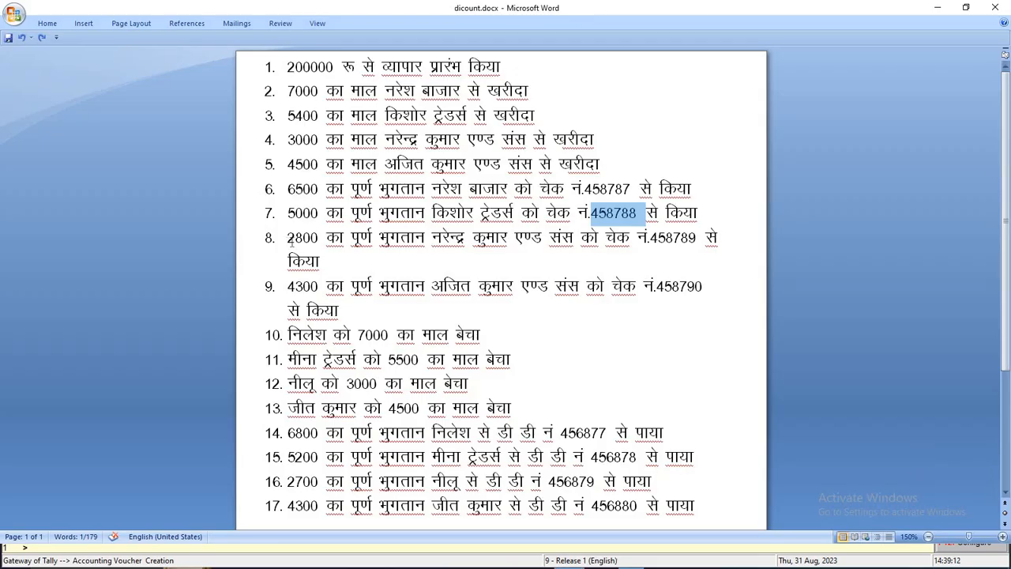
left_click_drag(290, 243, 699, 247)
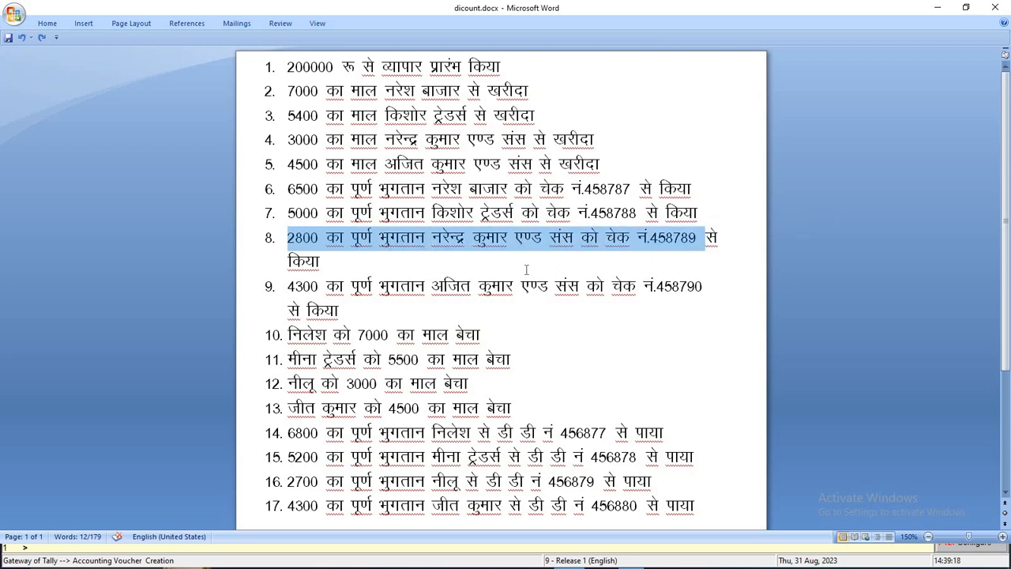
key("alt")
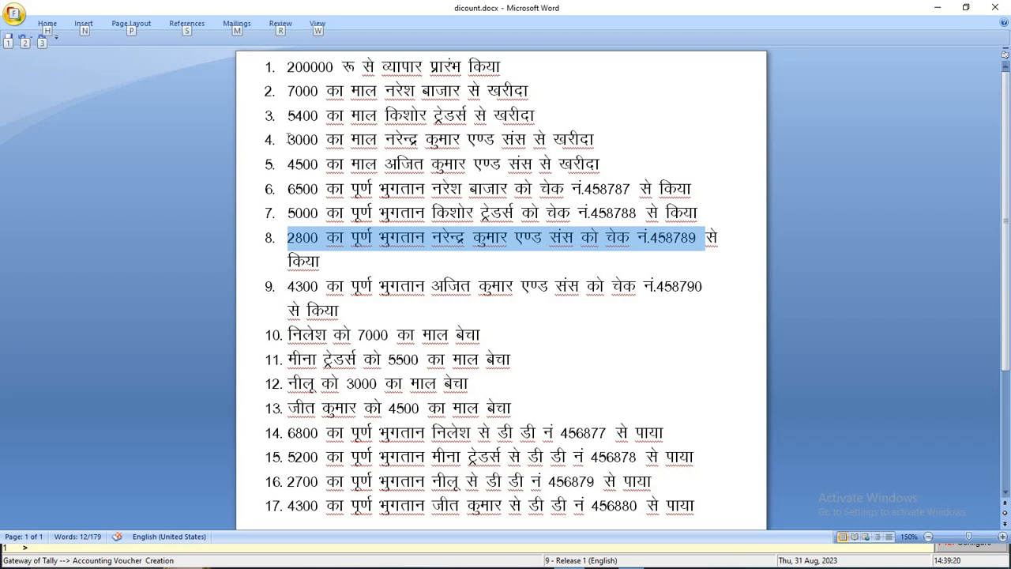
left_click_drag(288, 139, 354, 139)
key("alt+Tab")
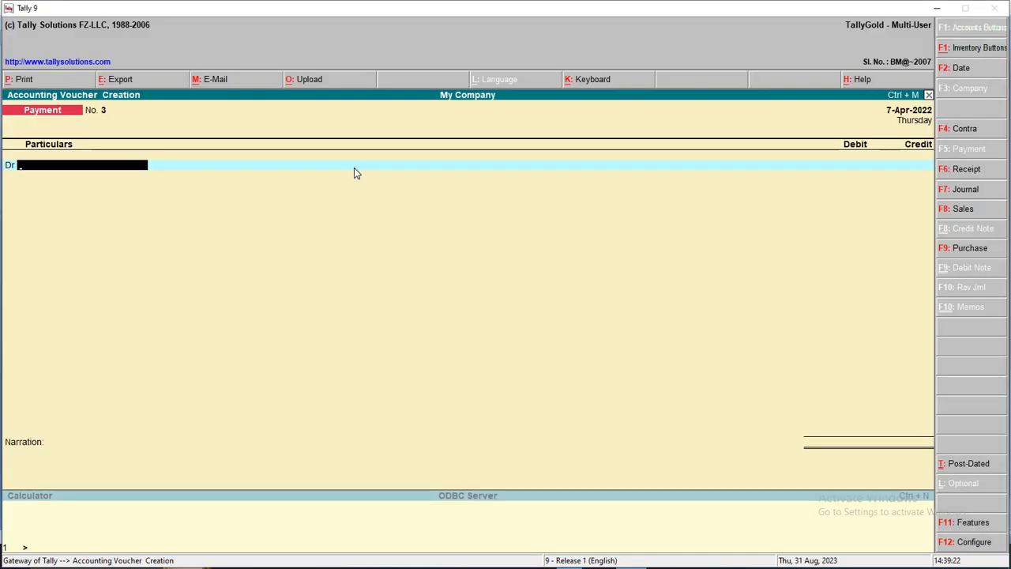
Debit Narendra Kumar and Sons 3,000 against pending bill 3
type("N")
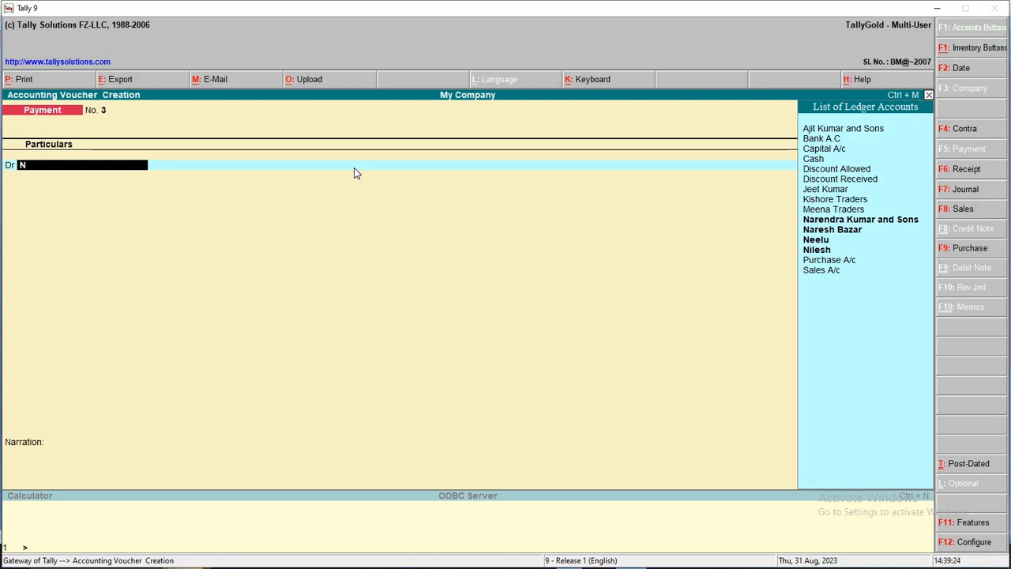
key("Down")
key("Up")
key("Return")
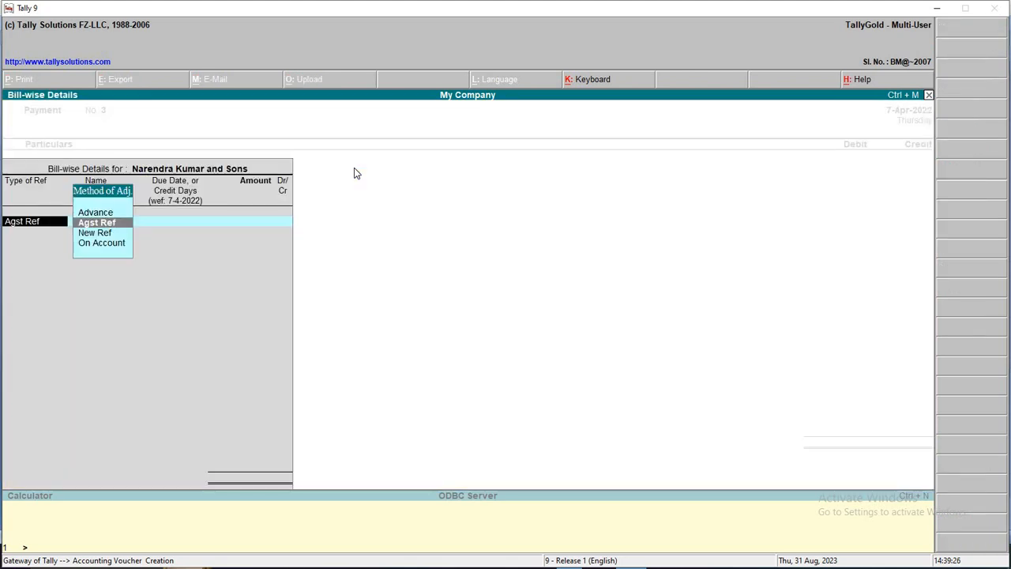
key("Return")
key("Return")
key("Return")
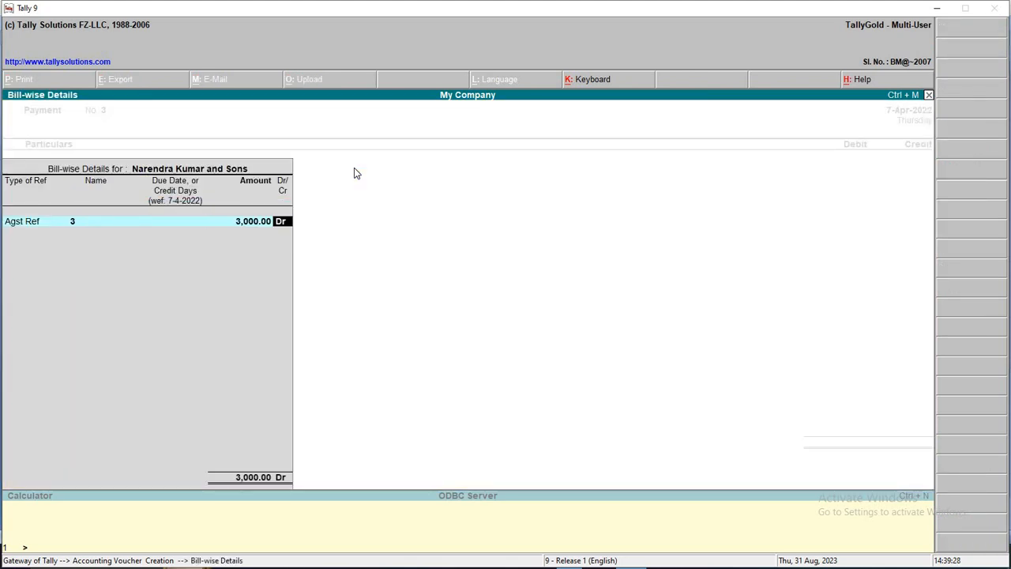
key("Return")
key("Return")
key("Return")
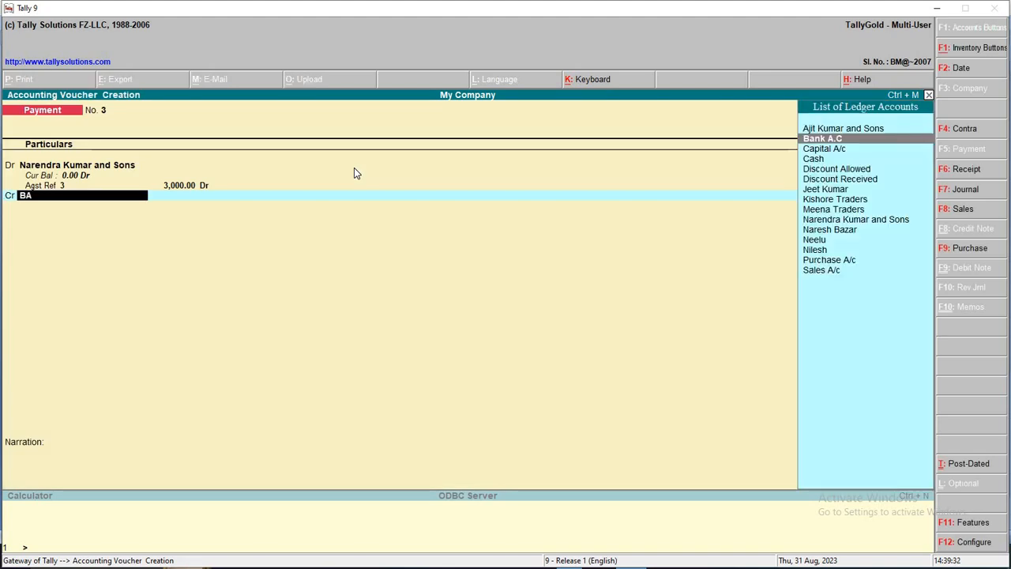
Credit Bank A.C 2,800 and Discount Received 200
key("Return")
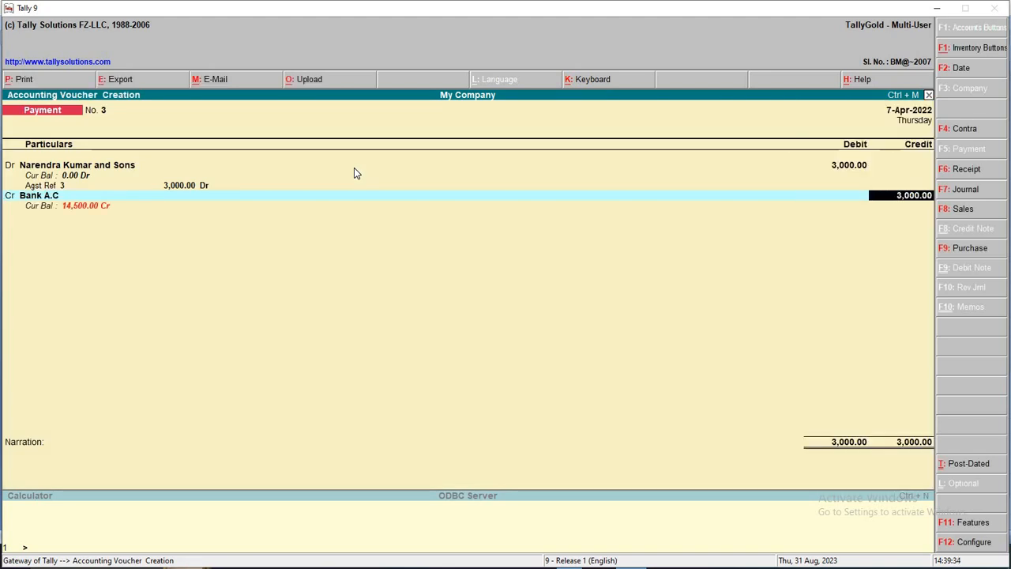
type("2800")
key("Return")
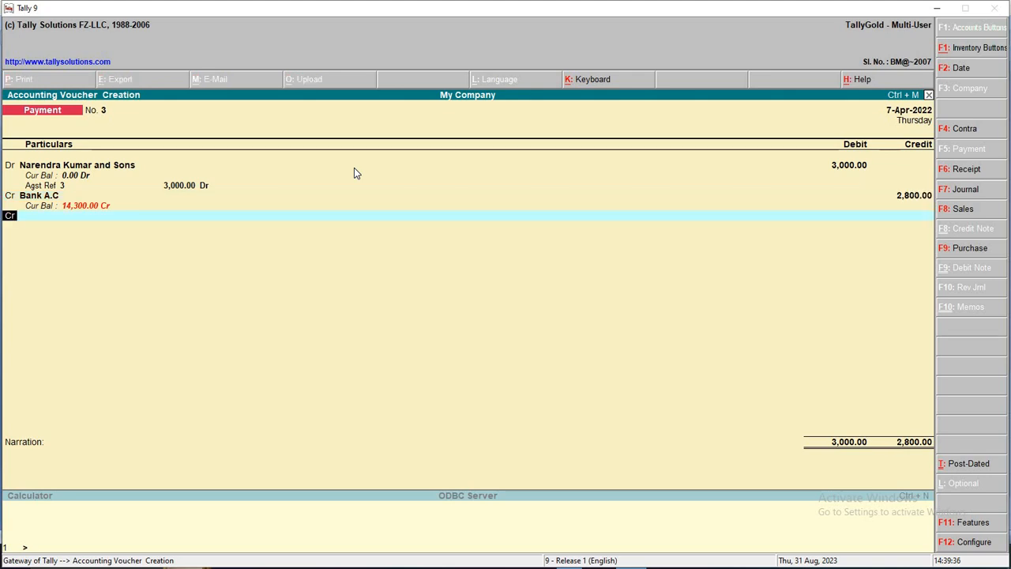
key("Return")
type("D")
key("Down")
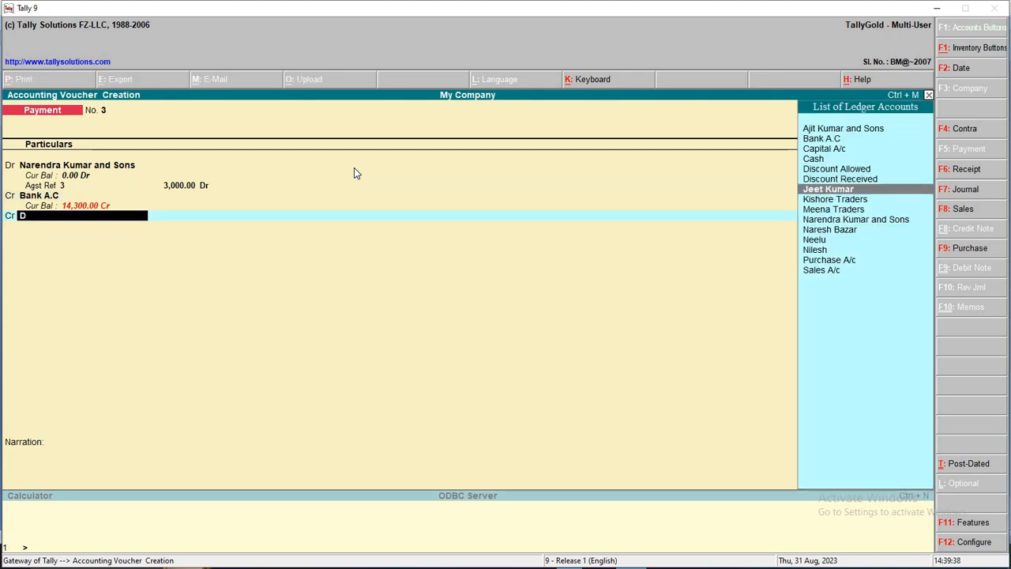
key("Return")
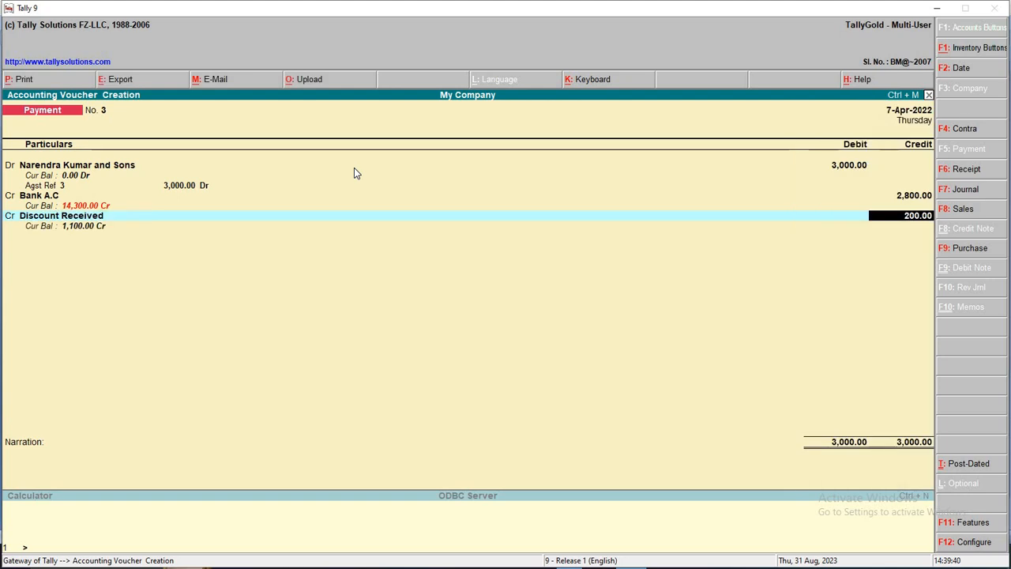
key("Return")
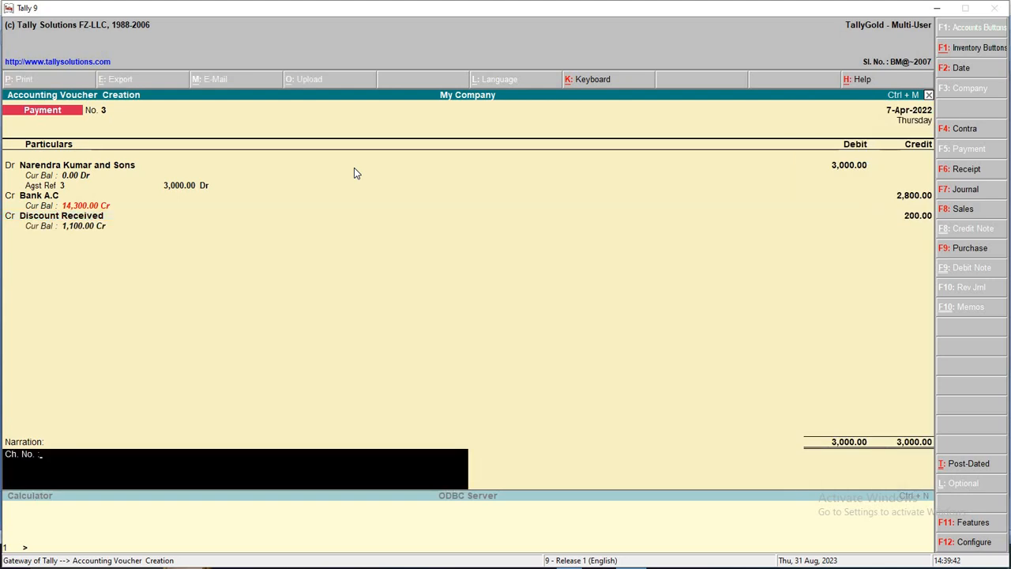
Start the narration and look up the cheque number in item 8 of the Word list
key("BackSpace")
key("BackSpace")
type("DD NO.458788")
key("Home")
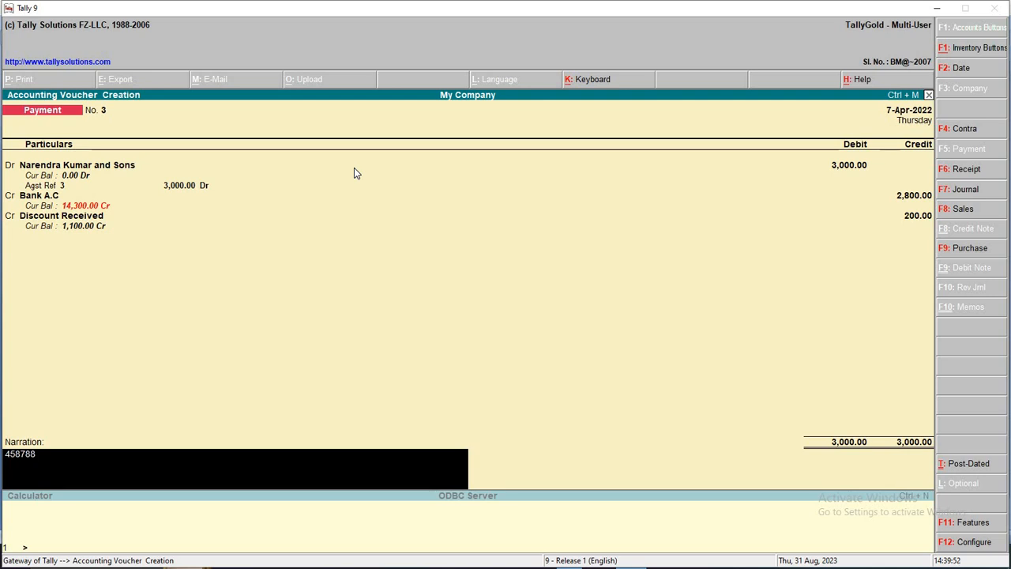
type("DD NO")
key("alt+Tab")
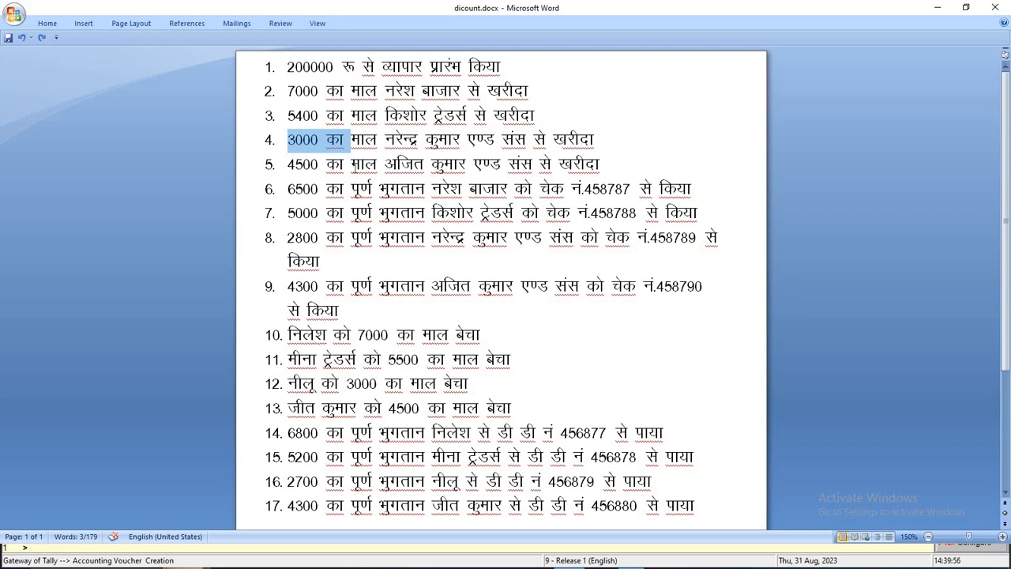
key("Down")
key("Down")
key("Down")
key("Down")
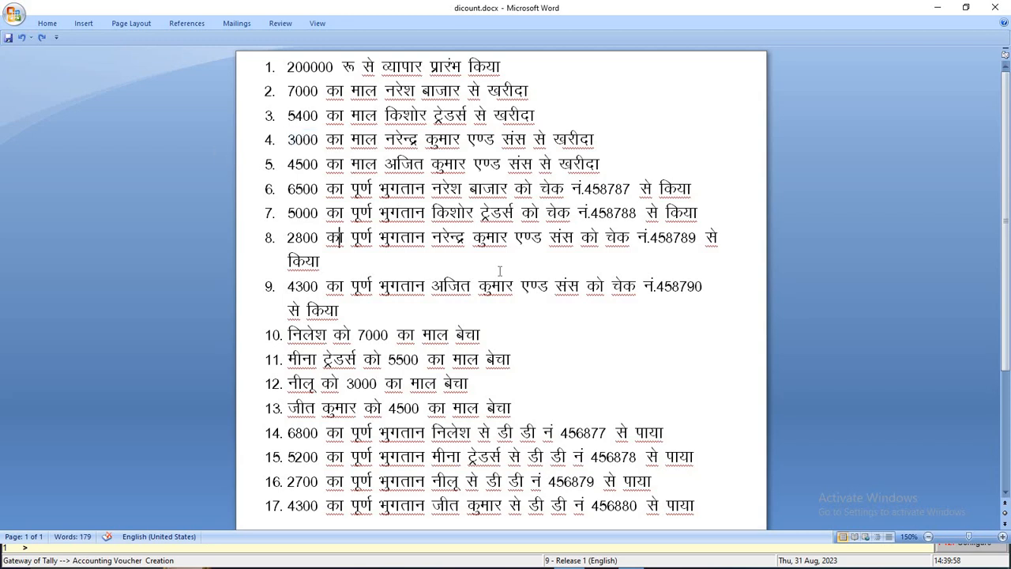
left_click_drag(613, 240, 641, 242)
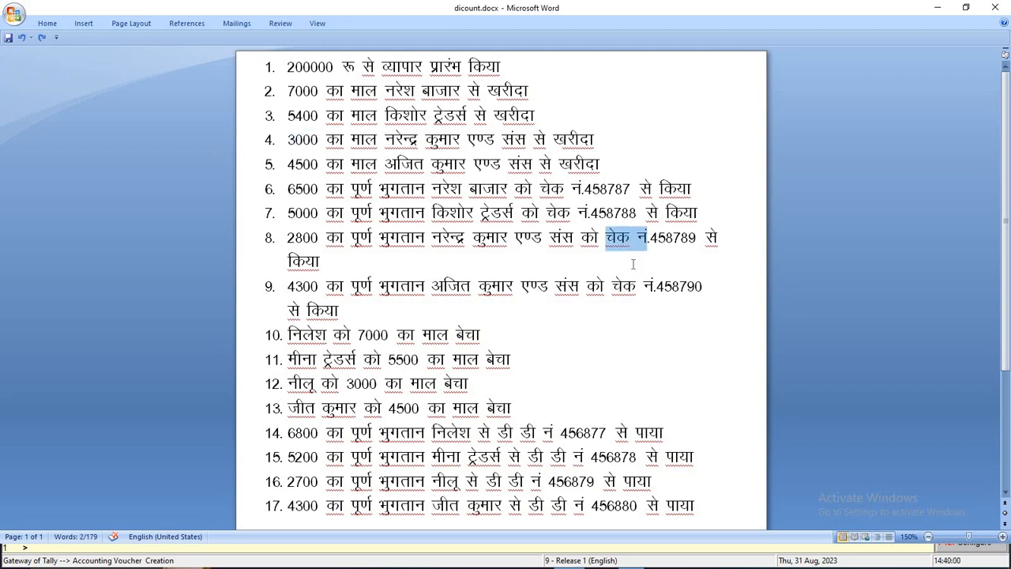
key("alt+Tab")
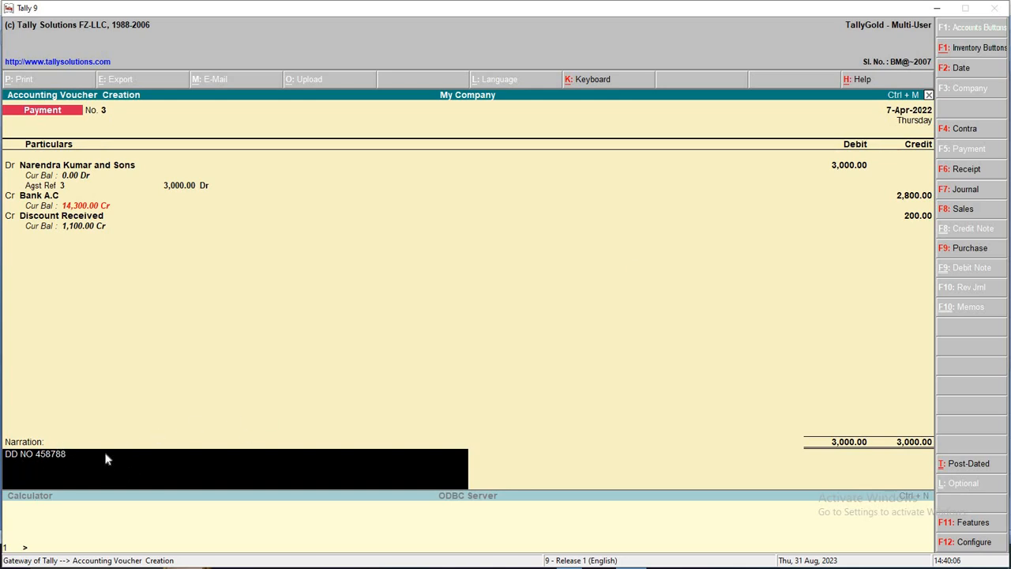
Set the narration to 'CH NO 458789', save Payment No. 3, and date the next voucher 8-4-2022
type("CH")
key("Delete")
key("Delete")
key("Delete")
key("Return")
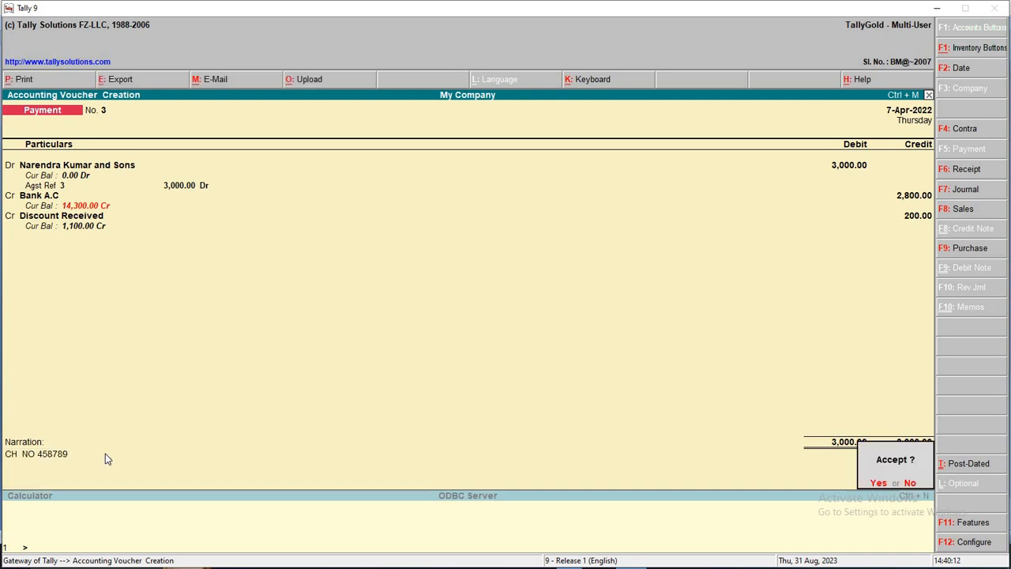
key("Return")
key("F2")
key("Return")
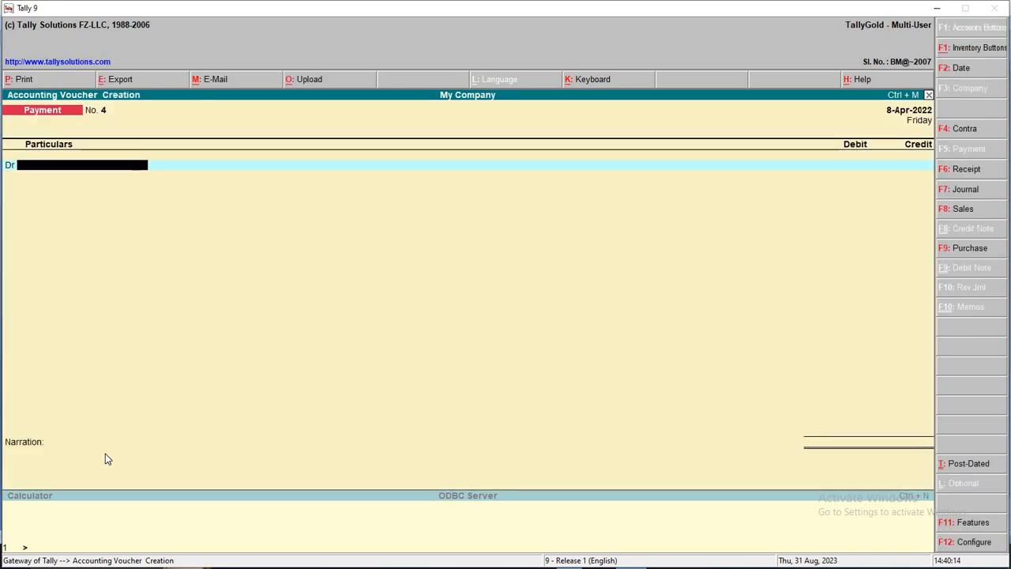
key("alt+Tab")
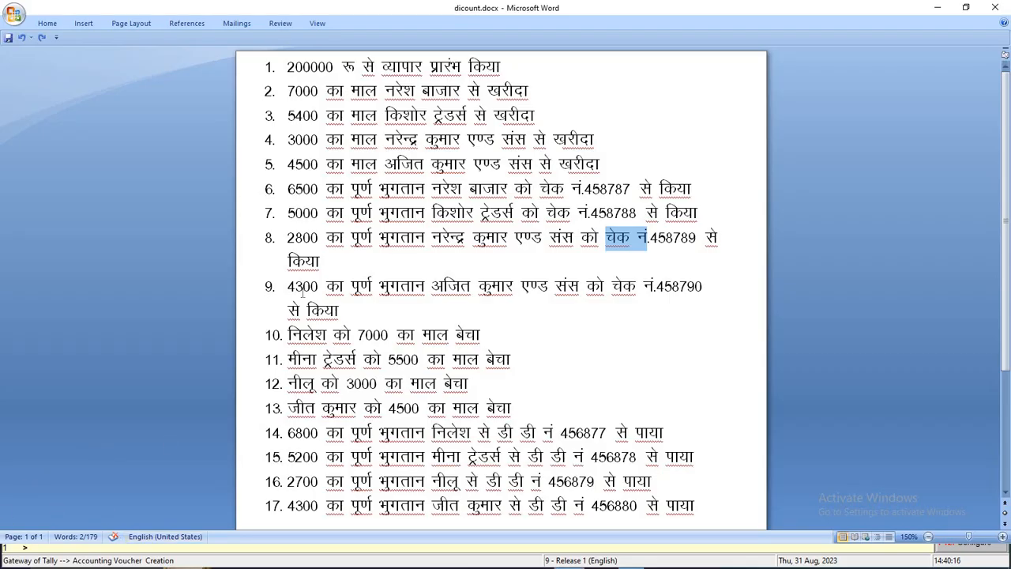
left_click_drag(289, 286, 350, 288)
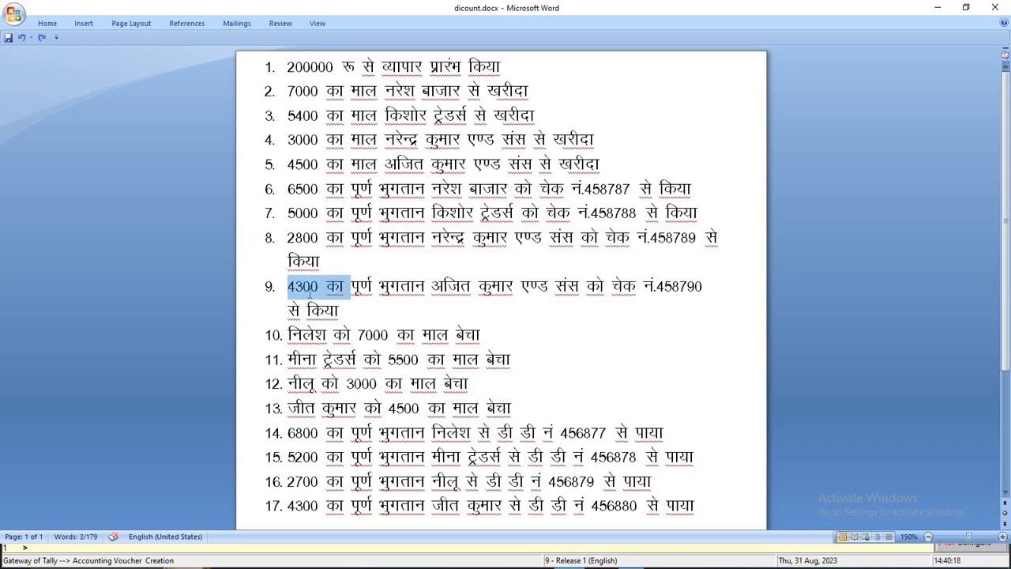
left_click(324, 309)
left_click_drag(289, 286, 692, 306)
double_click(683, 289)
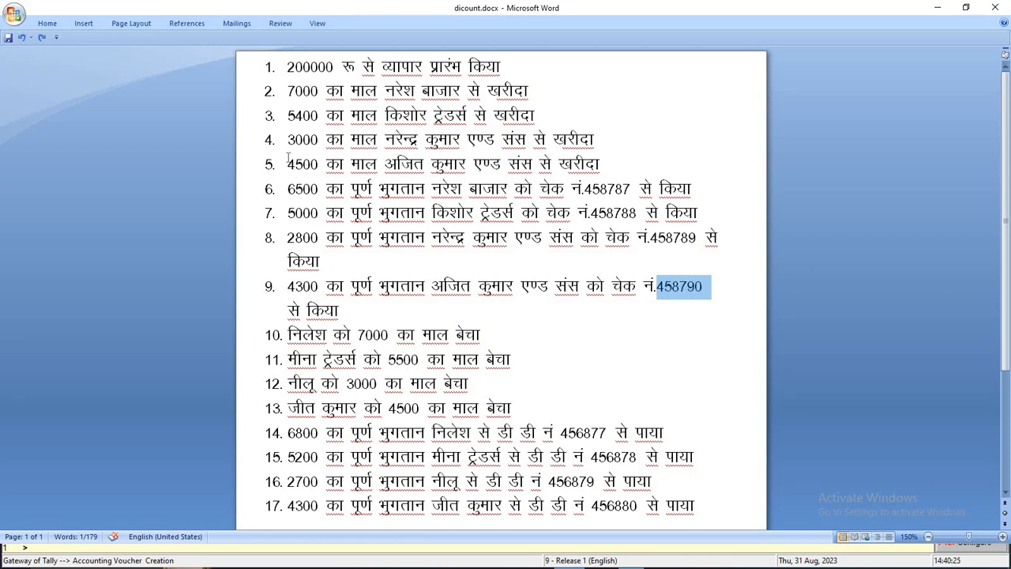
left_click_drag(289, 164, 602, 164)
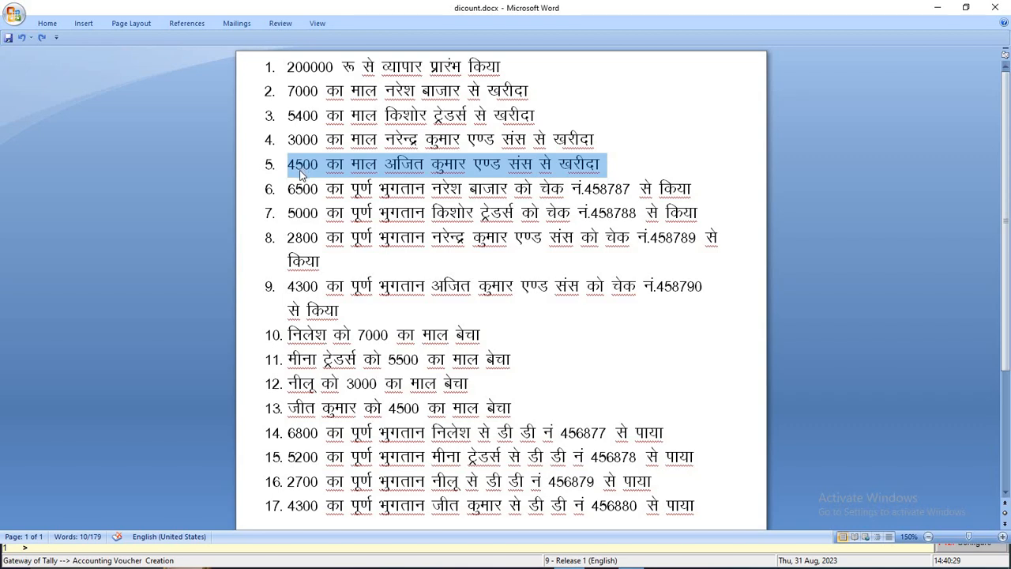
left_click_drag(284, 288, 353, 306)
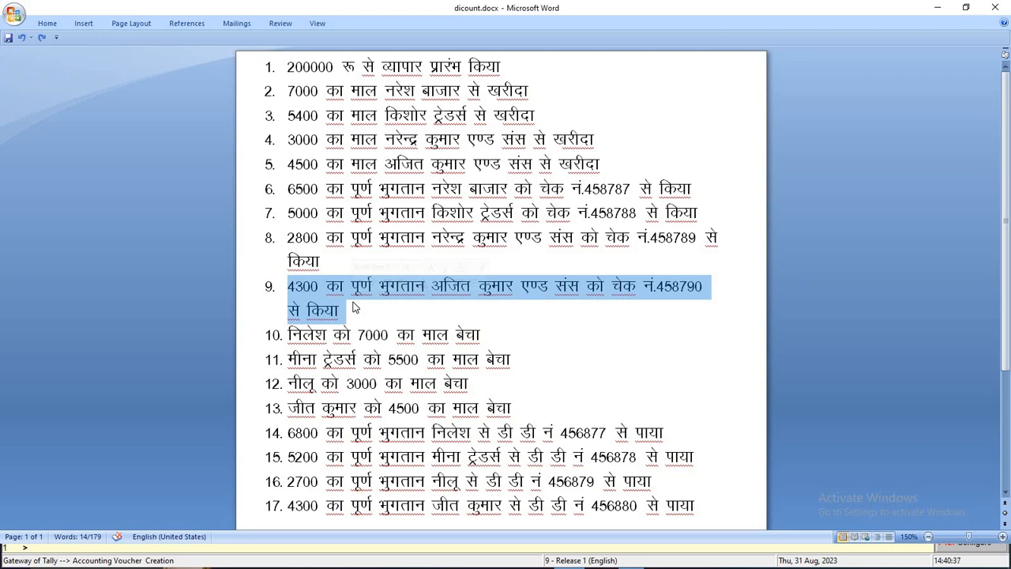
key("alt+Tab")
key("alt+Tab")
key("alt+Tab")
Debit Ajit Kumar and Sons 4,500 against pending bill 4
type("Aj")
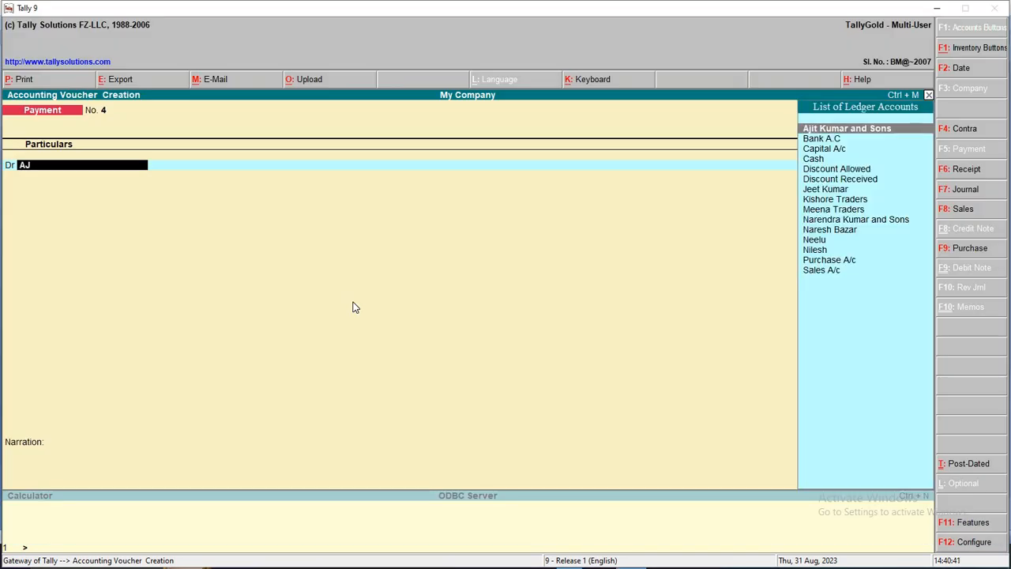
key("Return")
key("Return")
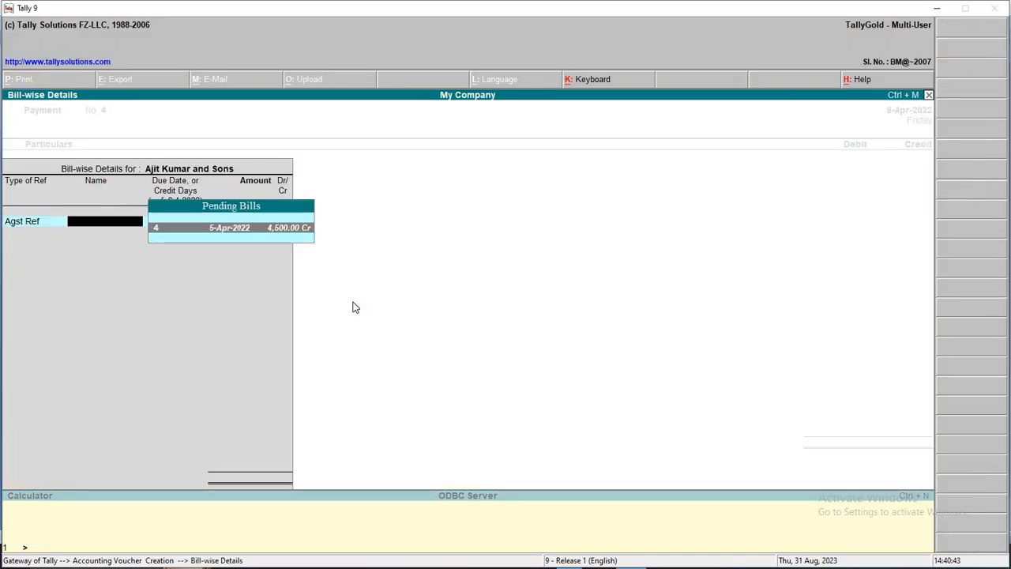
key("Return")
key("Return")
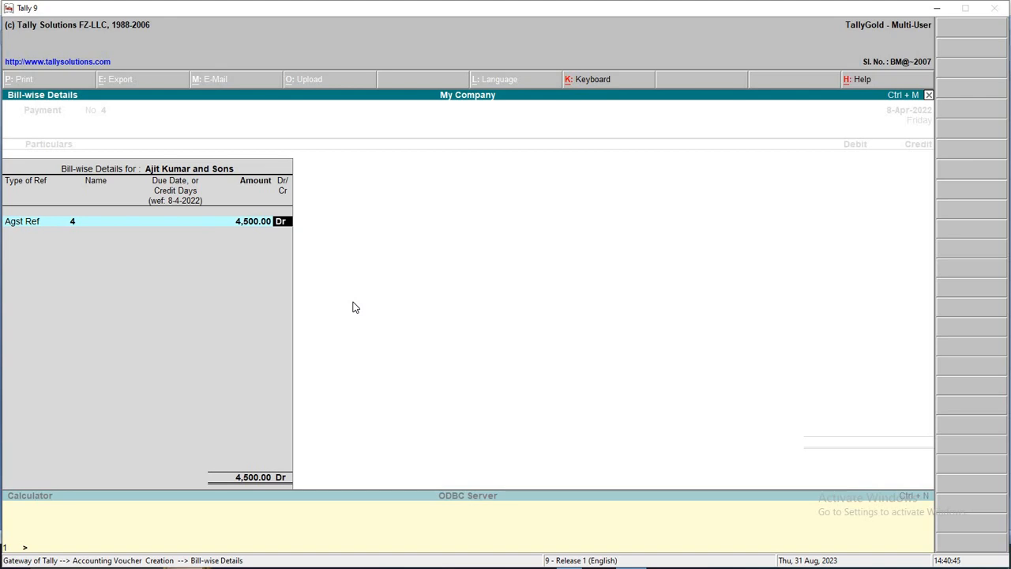
key("Return")
key("Return")
Credit Bank A.C 4,300 and Discount Received 200
key("Return")
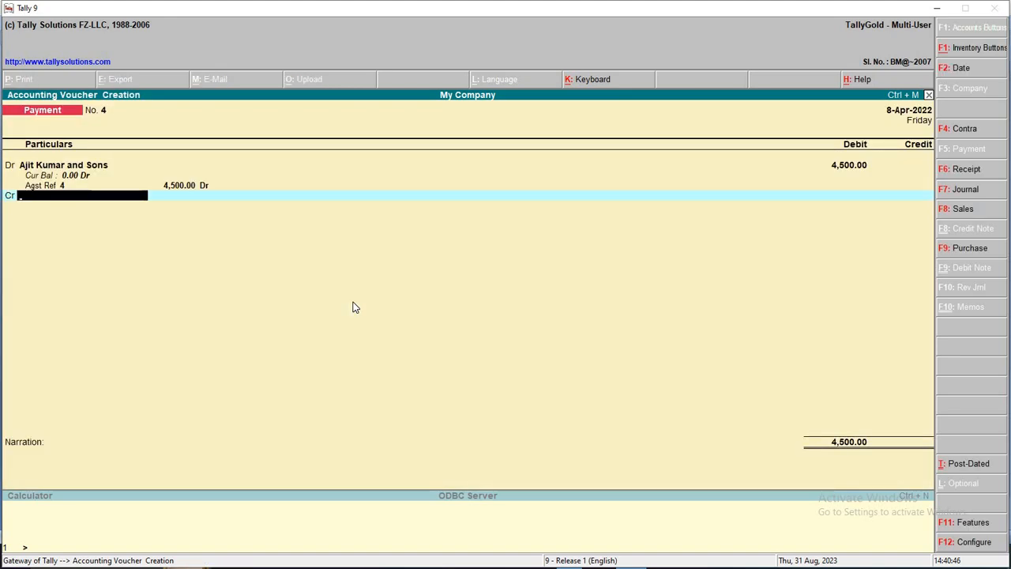
type("b")
key("Return")
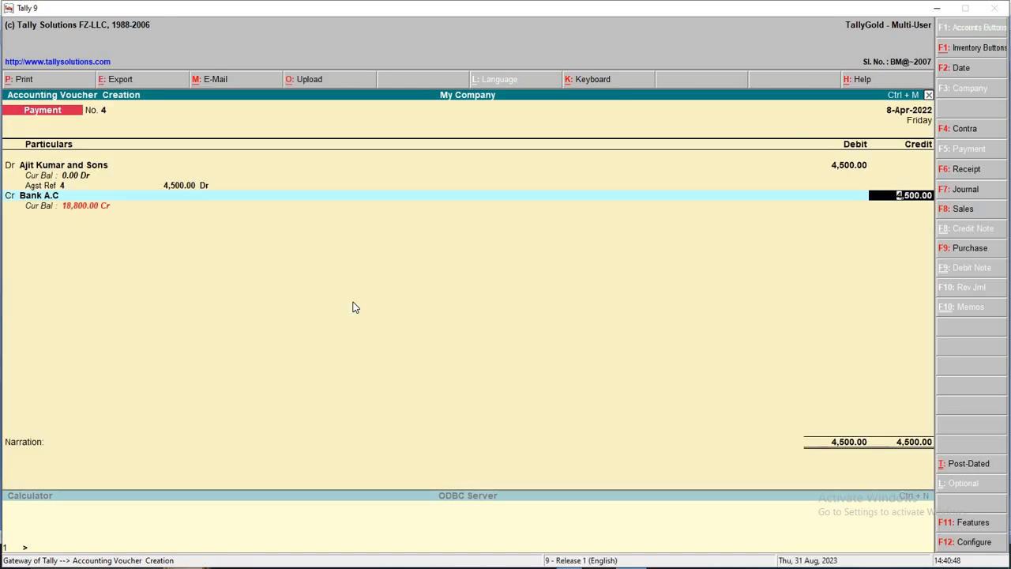
type("4300")
key("Return")
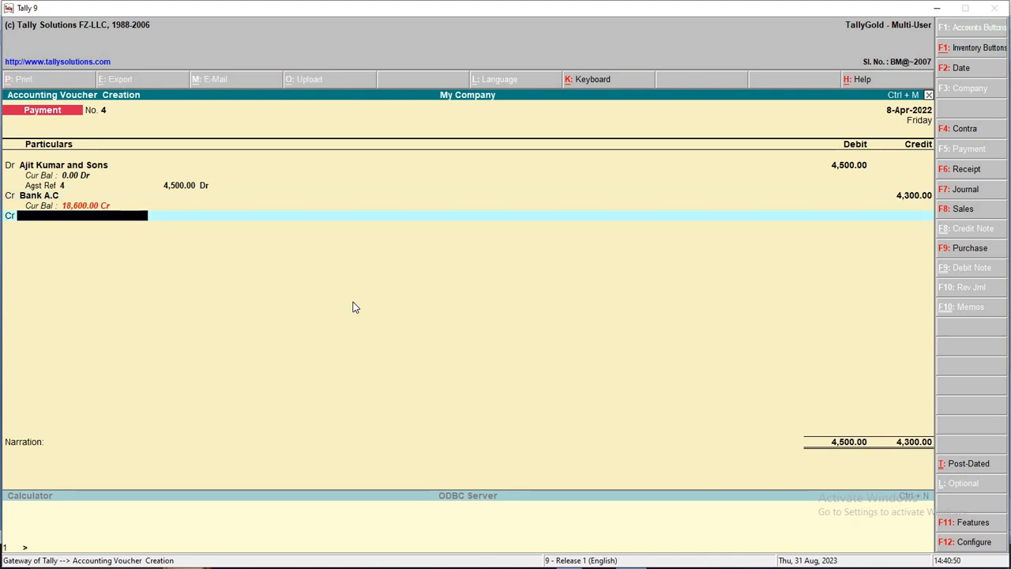
type("D")
key("Down")
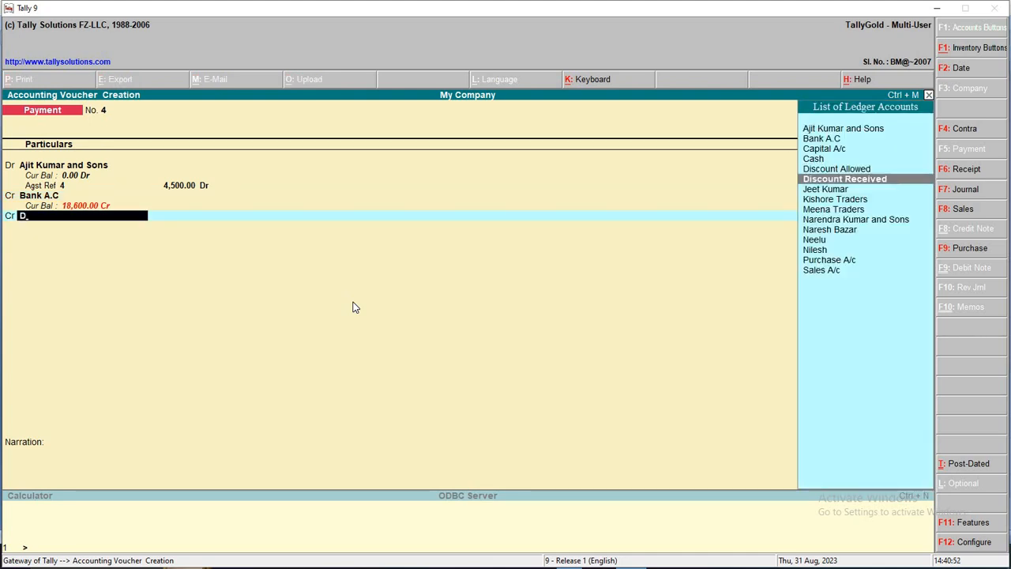
key("Return")
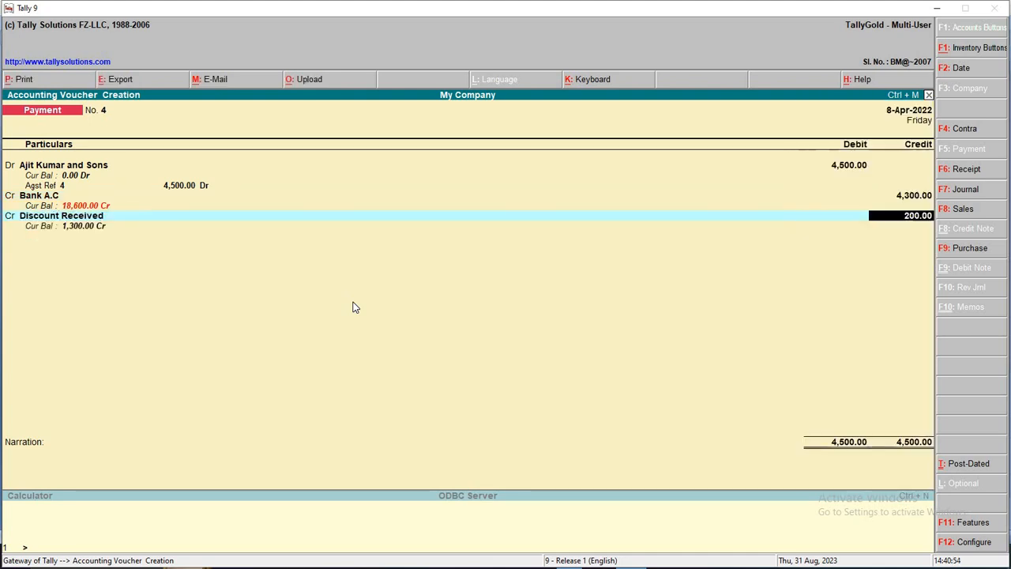
key("Return")
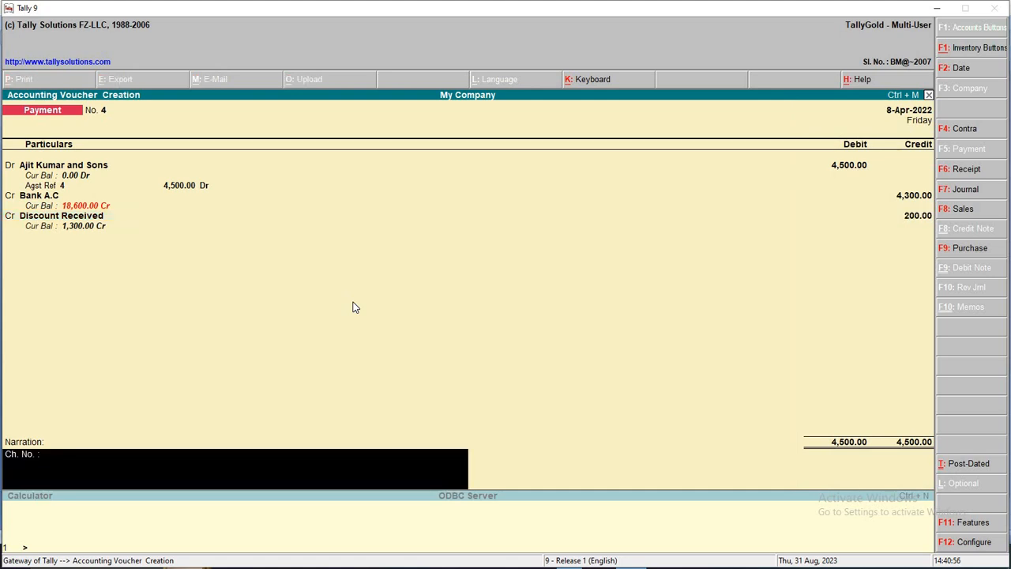
Enter the narration 'CH 458790' and save the payment voucher
type("458790")
key("Home")
type("CH")
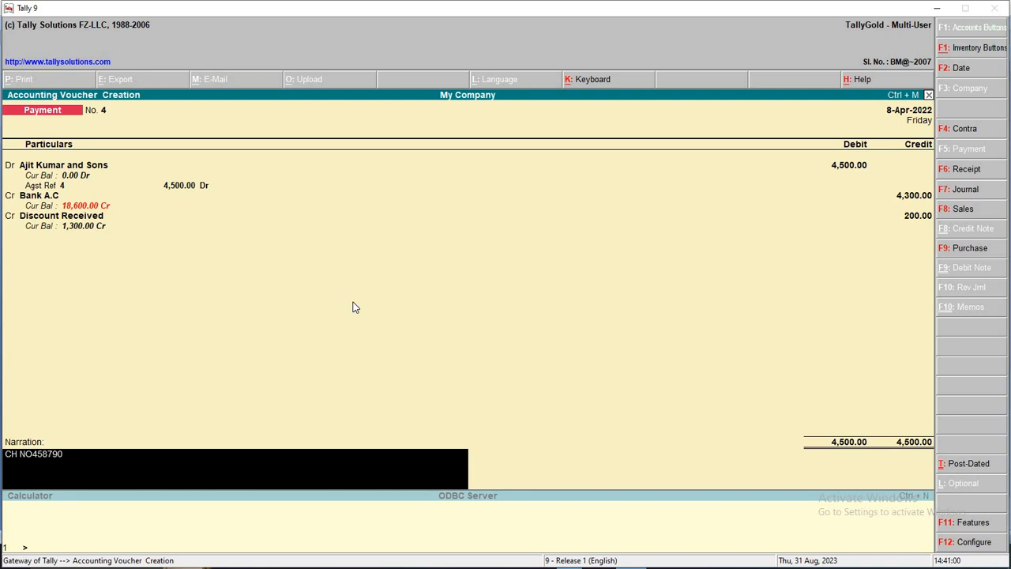
key("Return")
key("Return")
Keep the 9-4-2022 voucher date and select line 10 of the Word transaction list
key("F2")
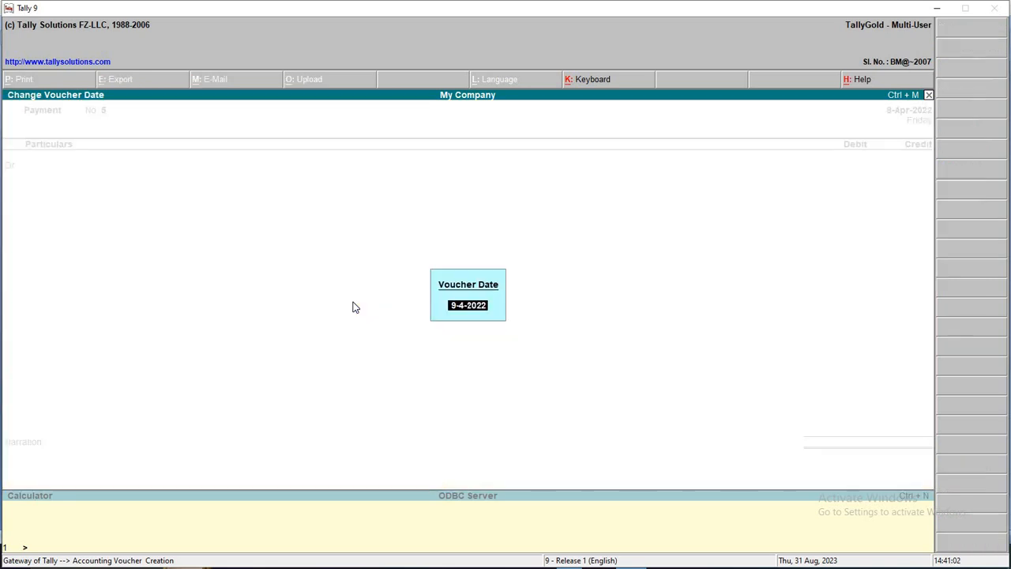
key("Escape")
key("alt+Tab")
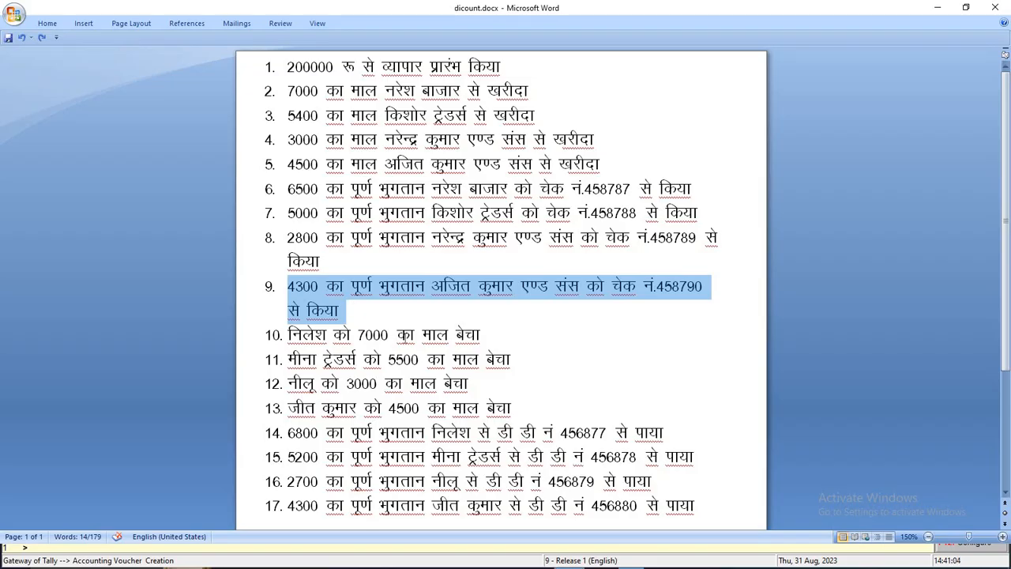
left_click(410, 335)
left_click_drag(287, 335, 507, 337)
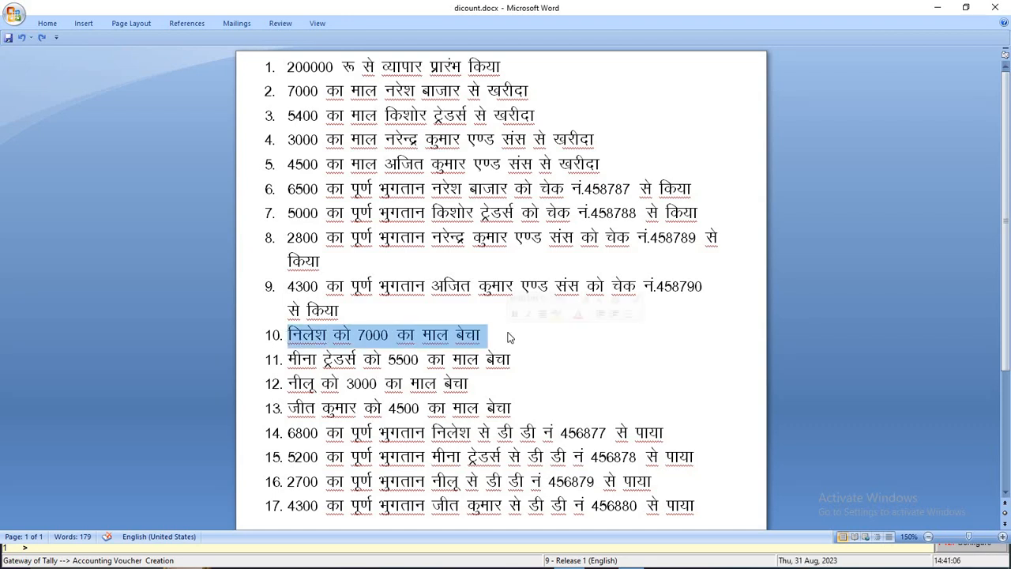
key("alt+Tab")
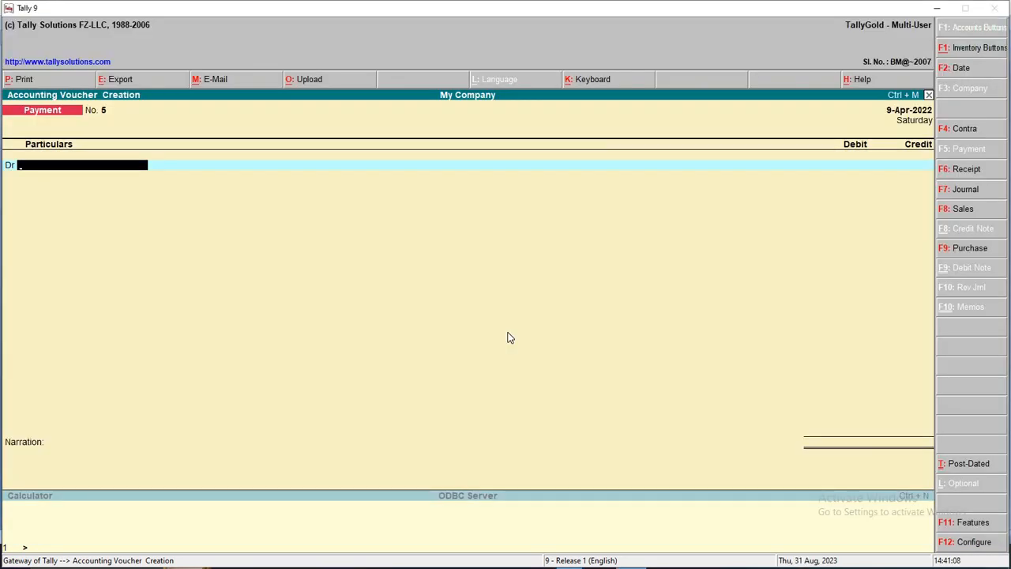
key("alt+Tab")
key("alt+Tab")
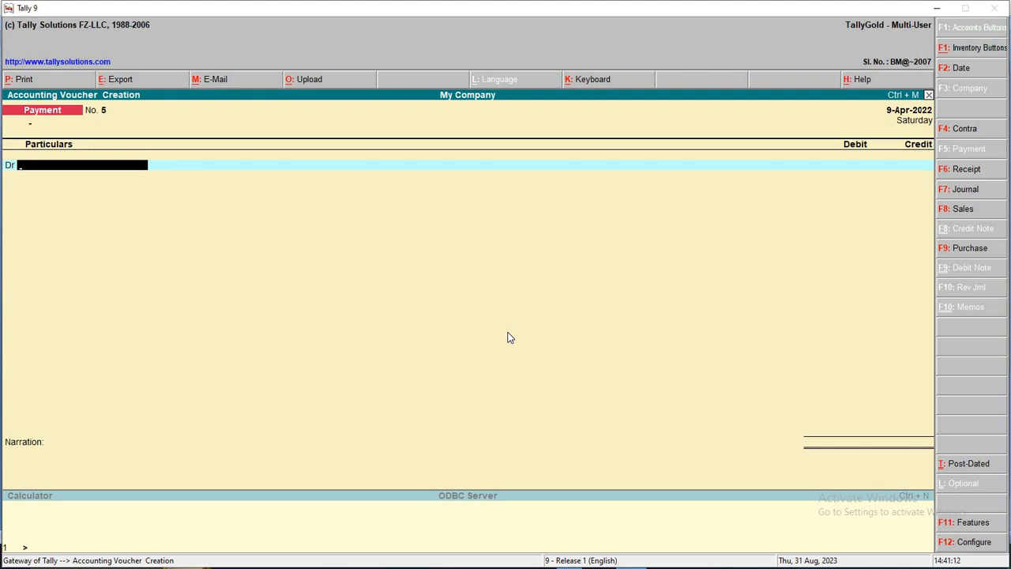
Switch to a Sales voucher dated 10-Apr-2022 in voucher mode
key("F8")
key("F2")
type("10")
key("Return")
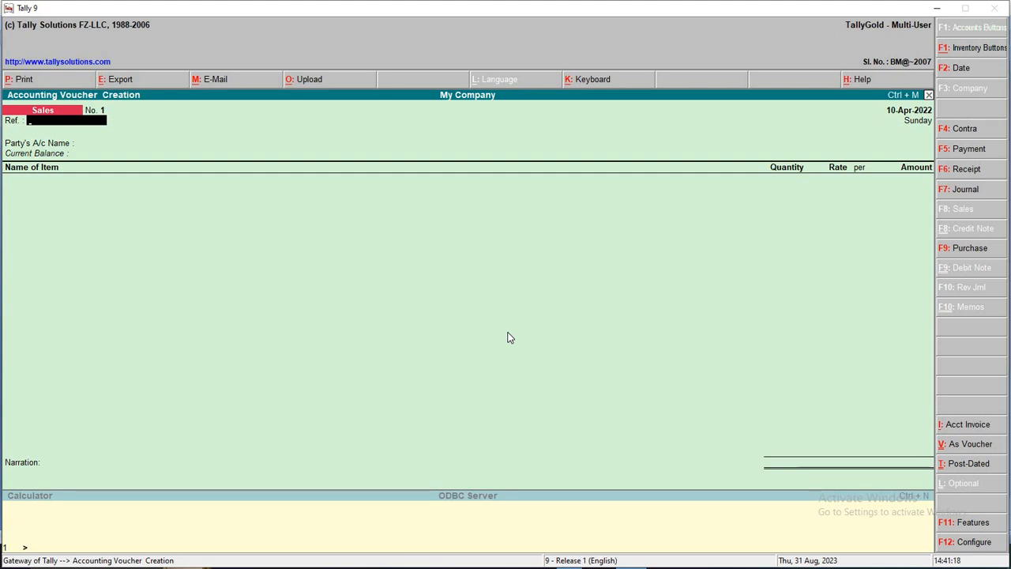
left_click(978, 448)
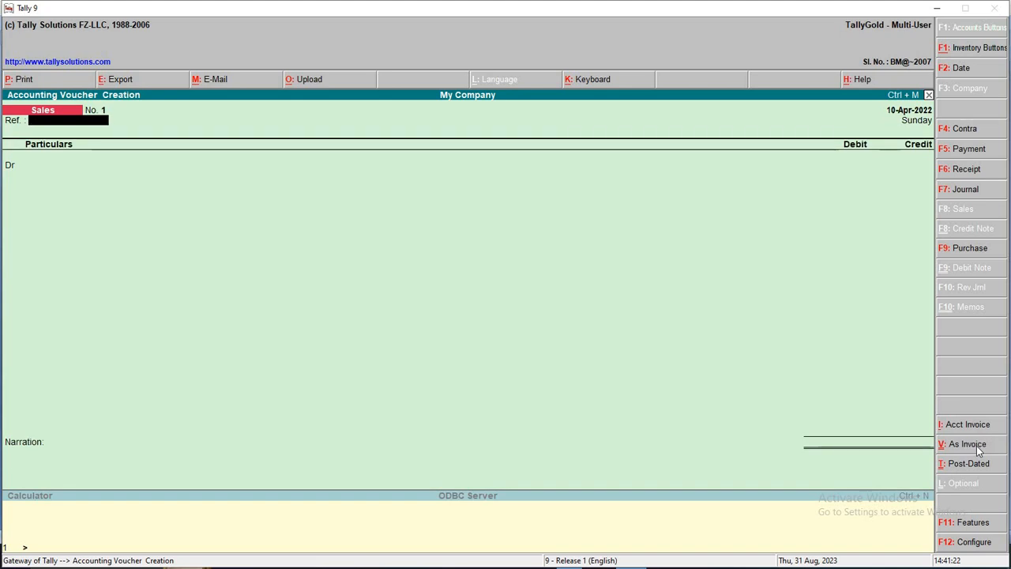
Record and save a 7,000 sale to the customer credited to Sales A/c
key("Return")
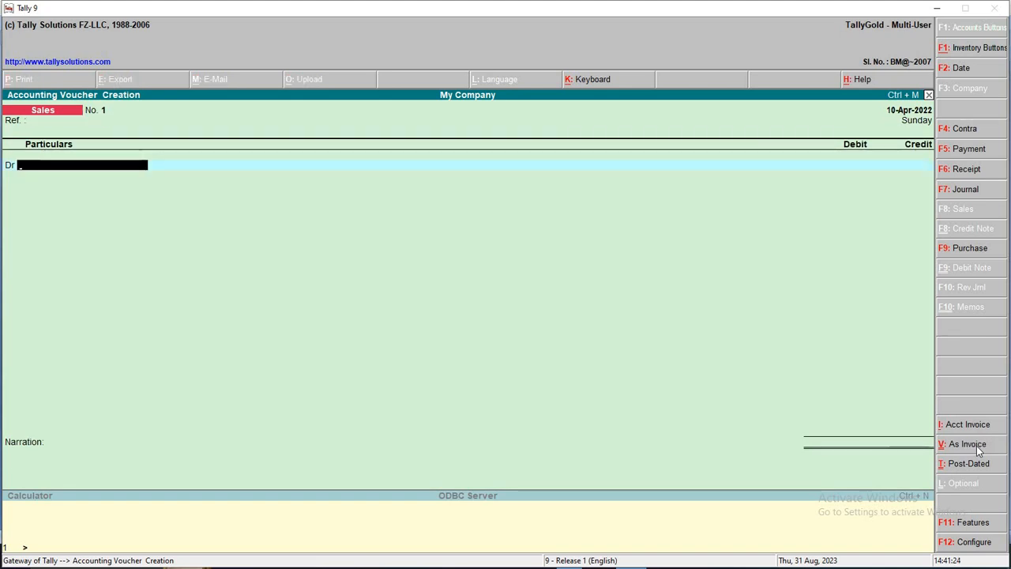
type("Ni")
key("Return")
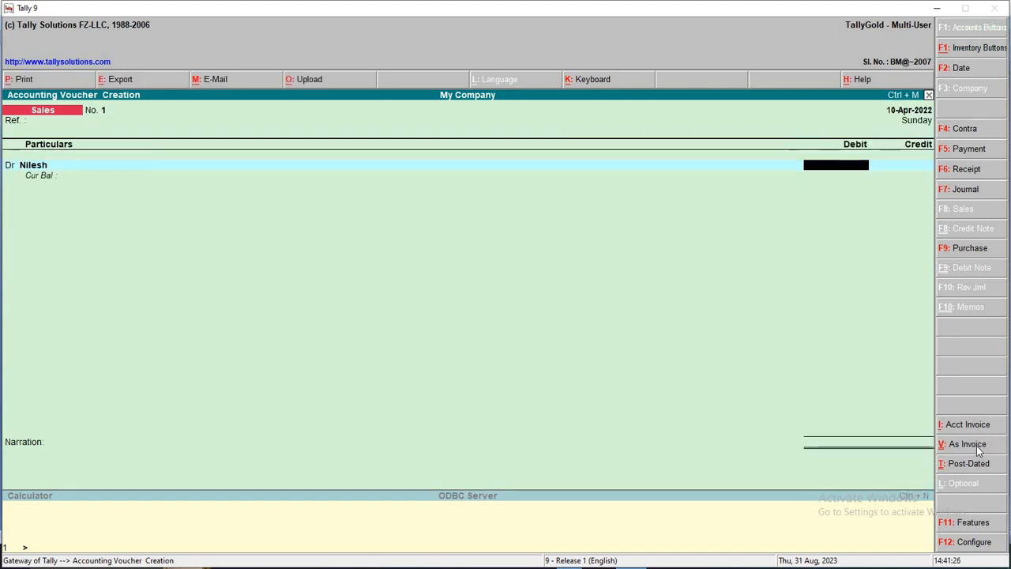
key("alt+Tab")
key("alt+Tab")
type("7000")
key("Return")
key("Return")
key("Return")
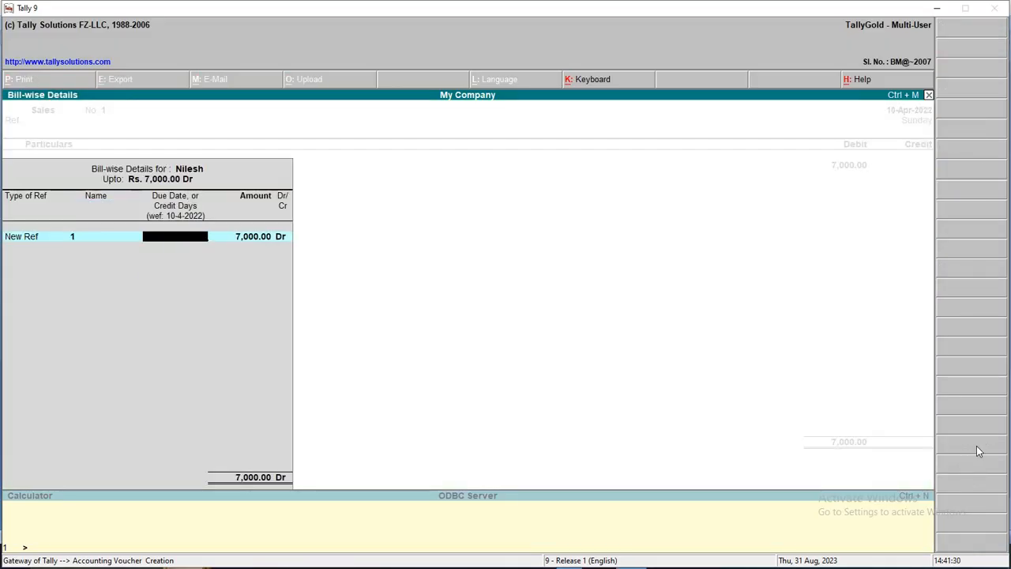
key("Return")
key("Return")
key("Return")
type("SA")
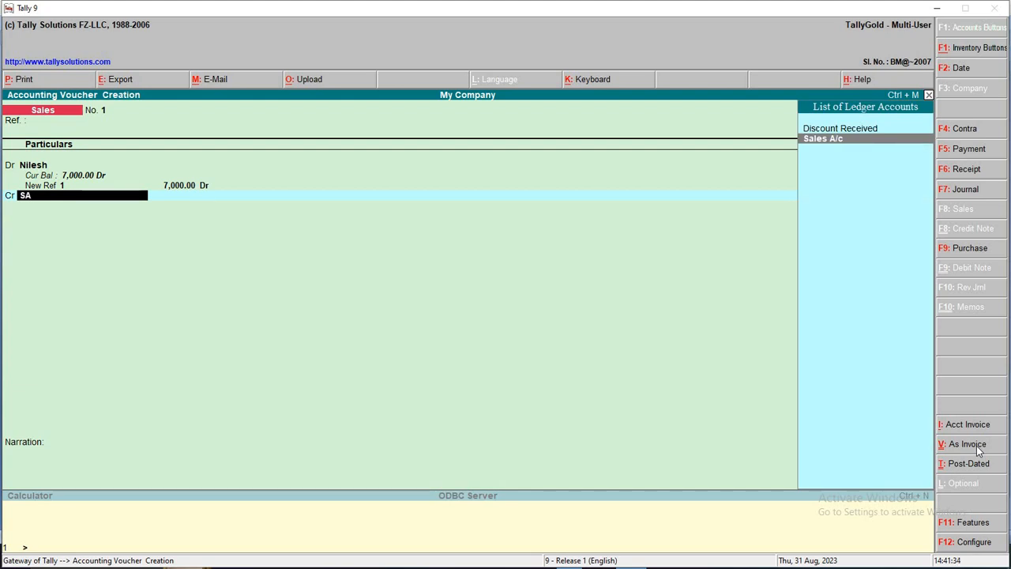
key("Return")
key("Return")
key("Return")
key("Return")
key("Return")
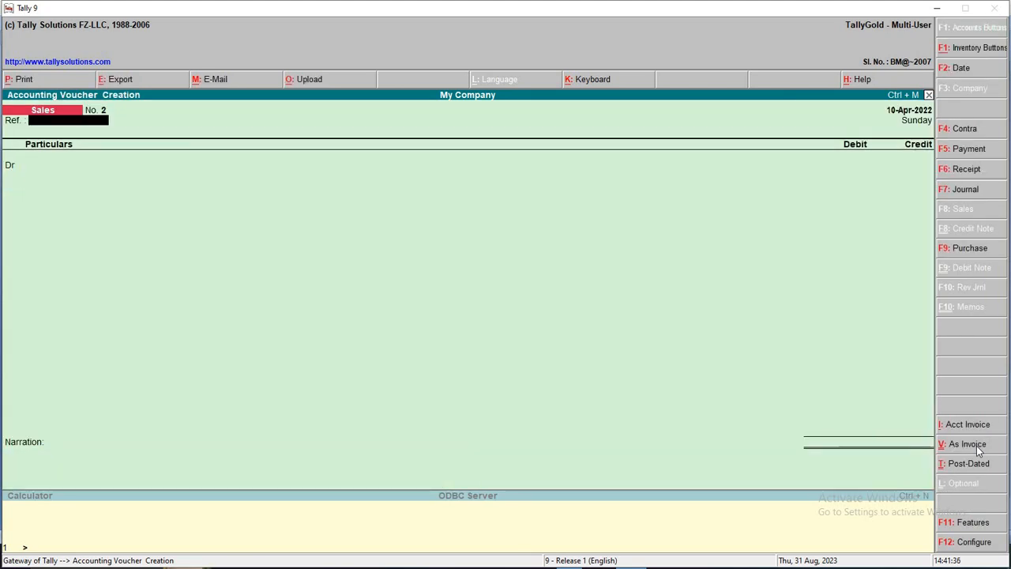
key("F2")
key("Return")
Check line 11 in Word and debit Meena Traders 5,500 with a new bill reference
key("alt+Tab")
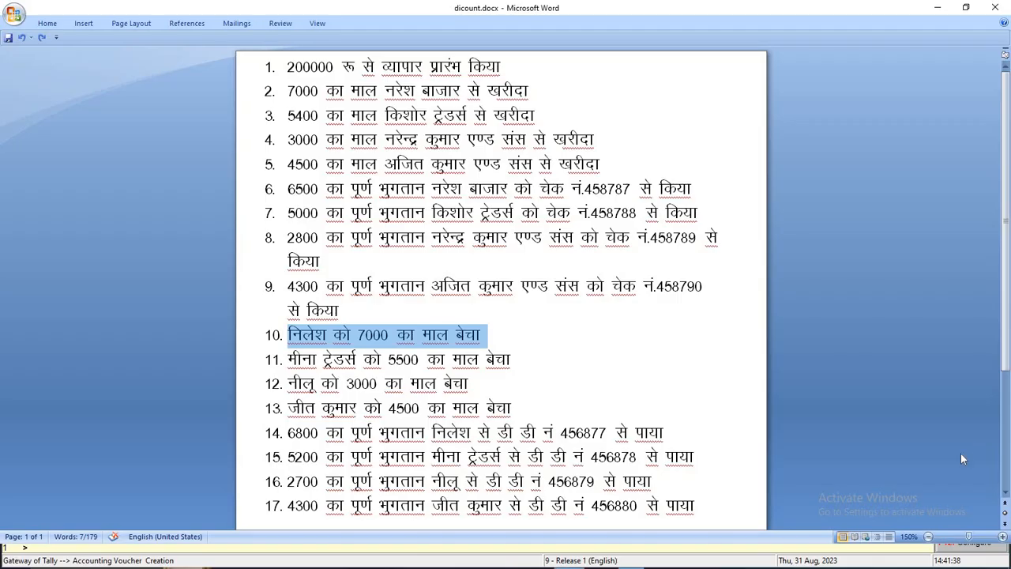
left_click_drag(286, 362, 530, 368)
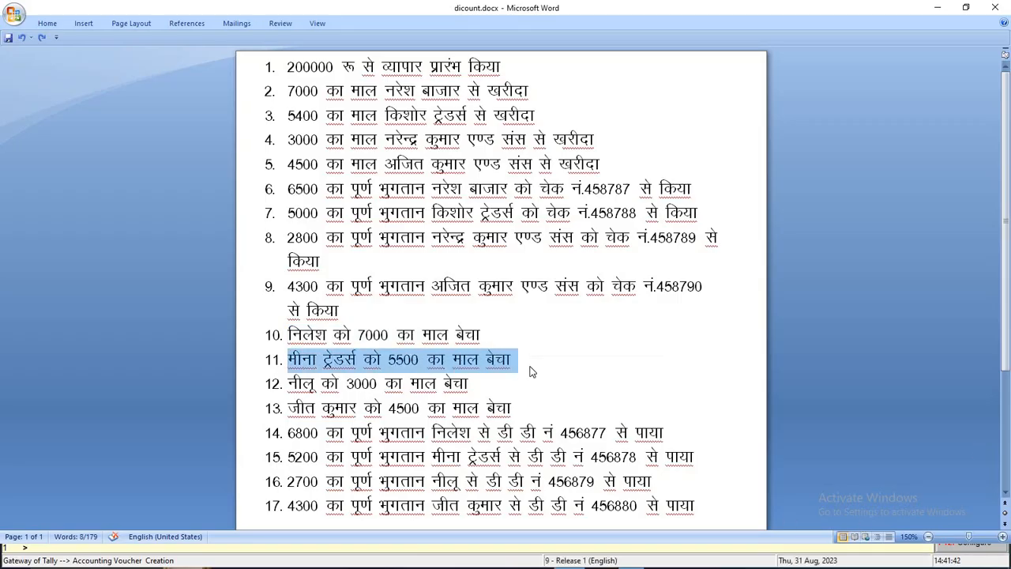
key("alt+Tab")
key("Return")
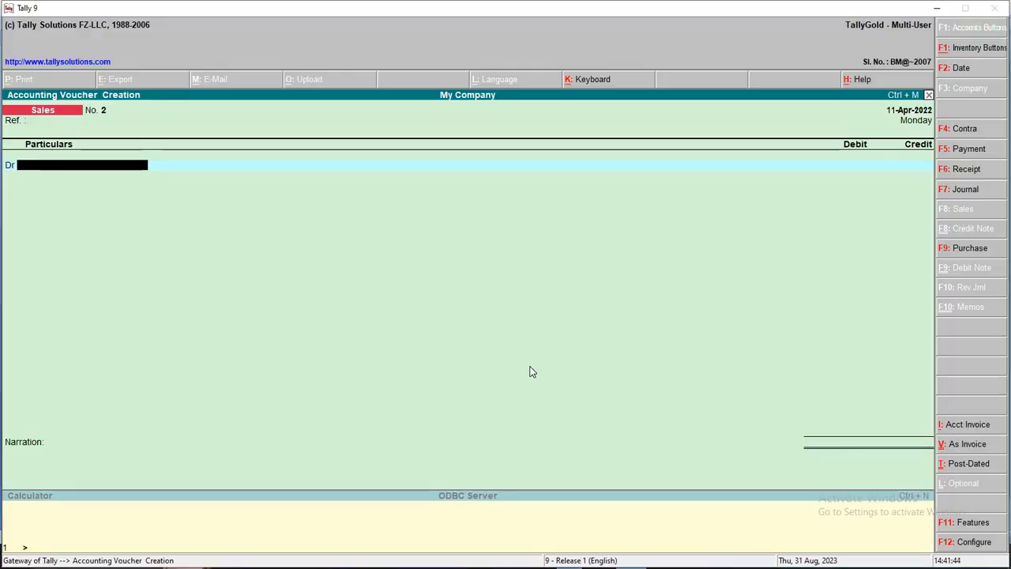
type("me")
key("Return")
type("5500")
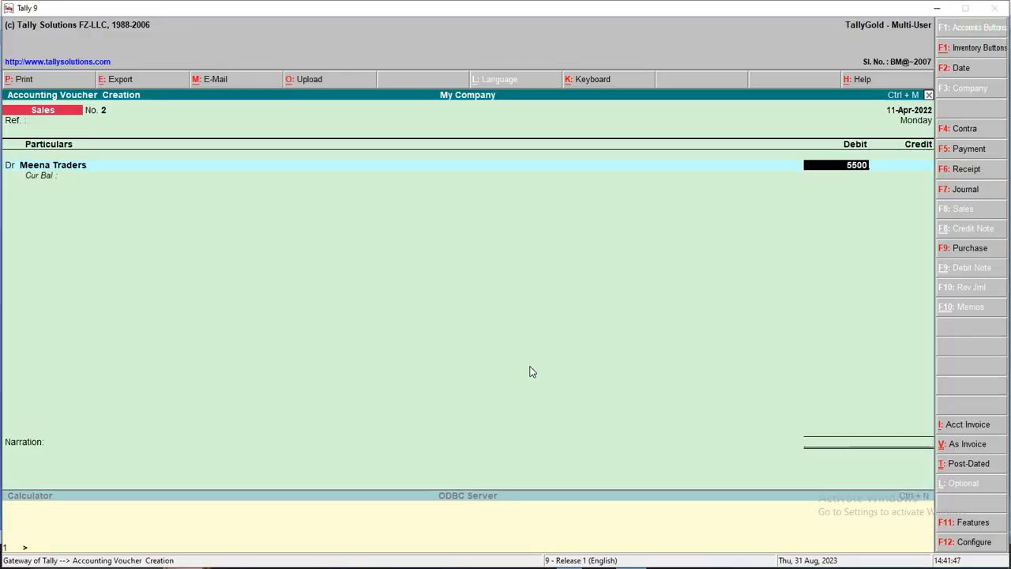
key("Return")
key("Return")
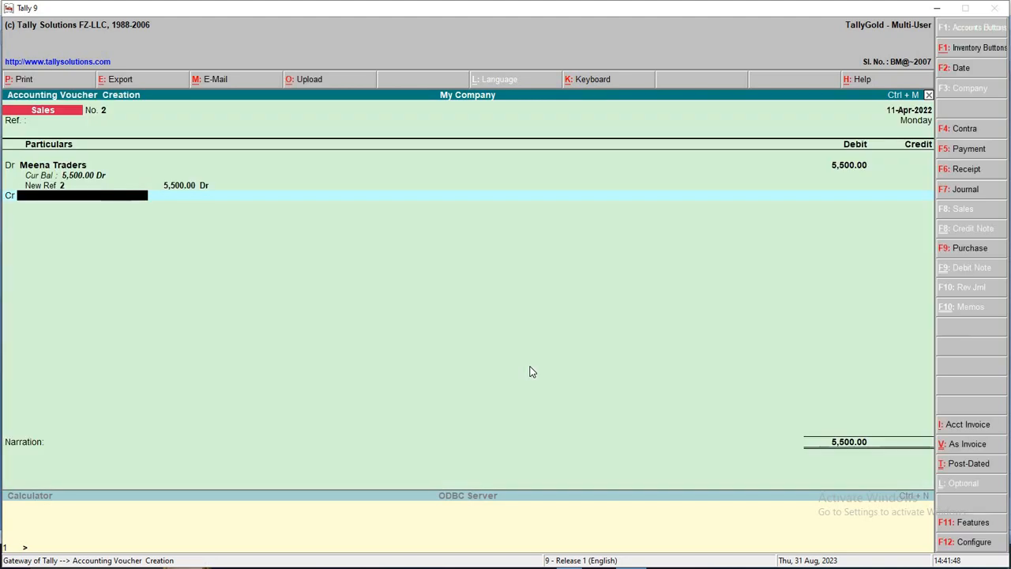
type("S")
Credit Sales A/c for sales voucher 2 and select line 12 in the Word list
key("Return")
key("Return")
key("Return")
key("Return")
key("Return")
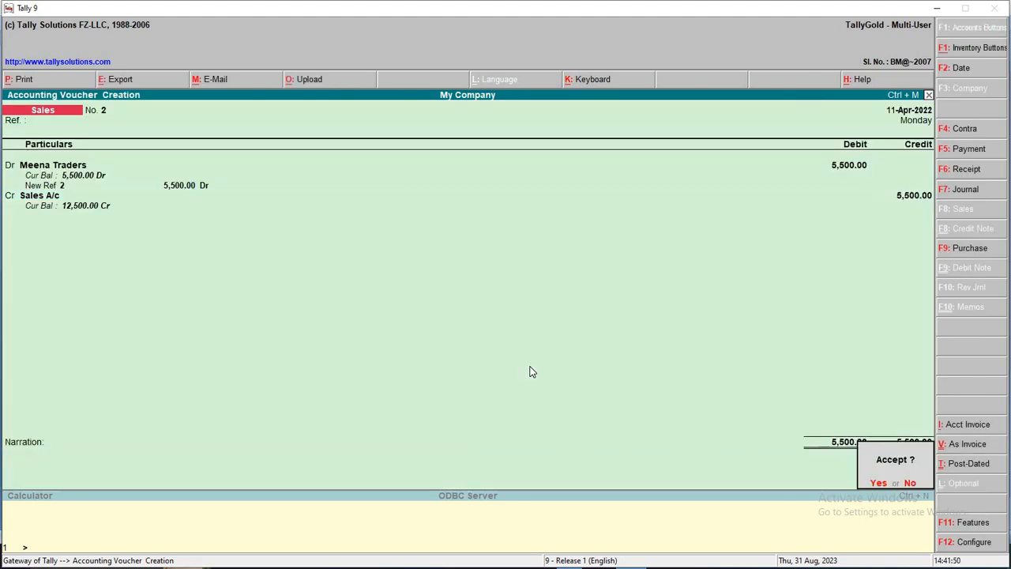
key("F2")
key("Return")
key("alt+Tab")
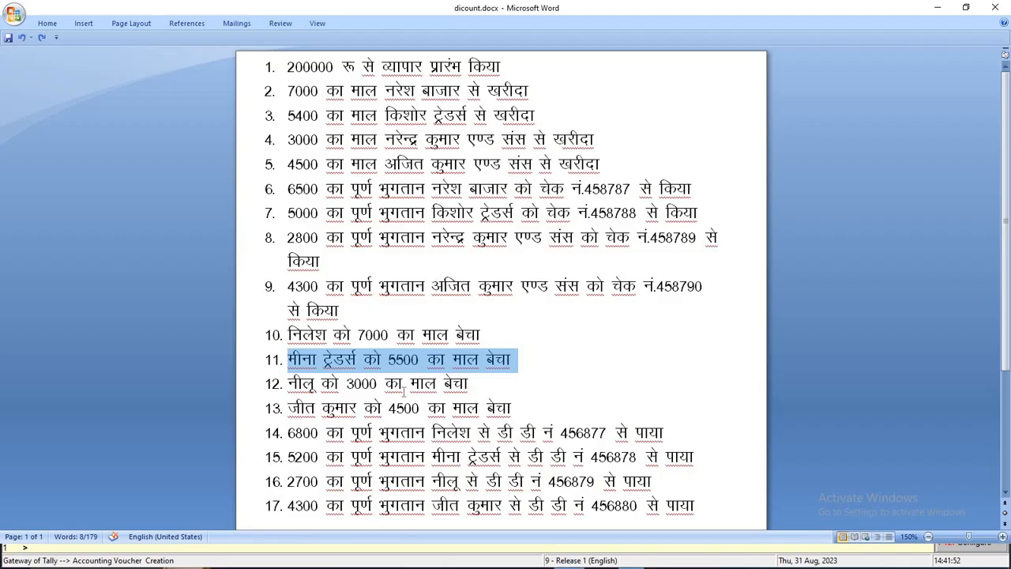
left_click_drag(292, 383, 483, 386)
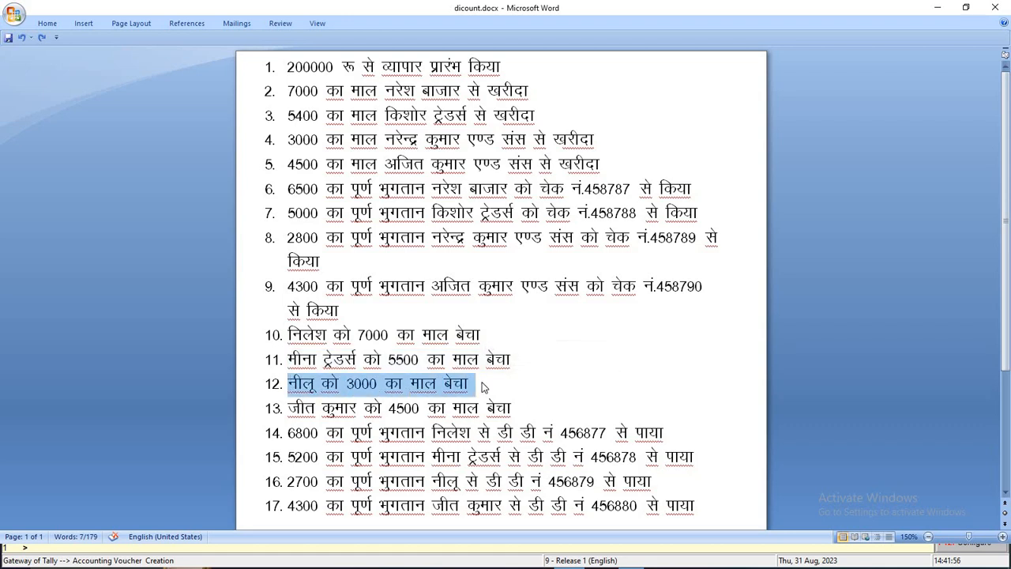
Record and save a 3,000 sale to the customer credited to Sales A/c
key("alt+Tab")
key("Return")
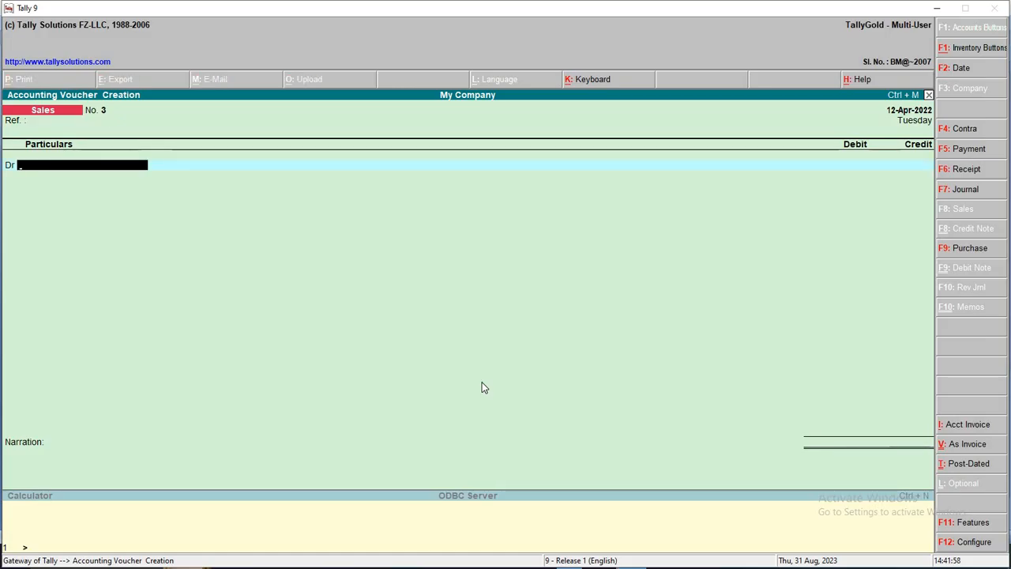
type("B")
key("Down")
key("Down")
key("Down")
key("Down")
key("Down")
key("Down")
key("Down")
key("Down")
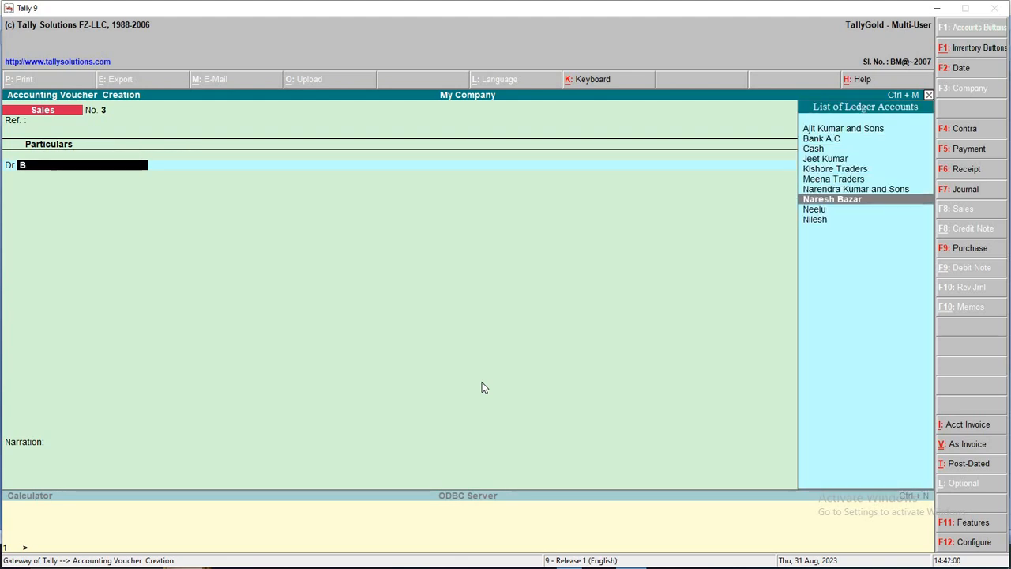
key("Up")
key("Return")
key("alt+Tab")
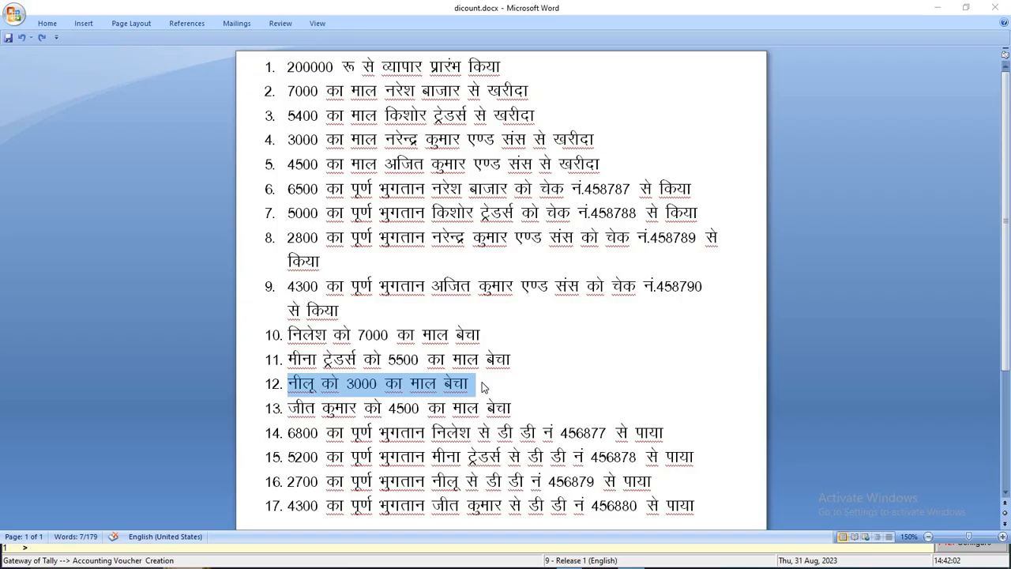
key("alt+Tab")
type("3000")
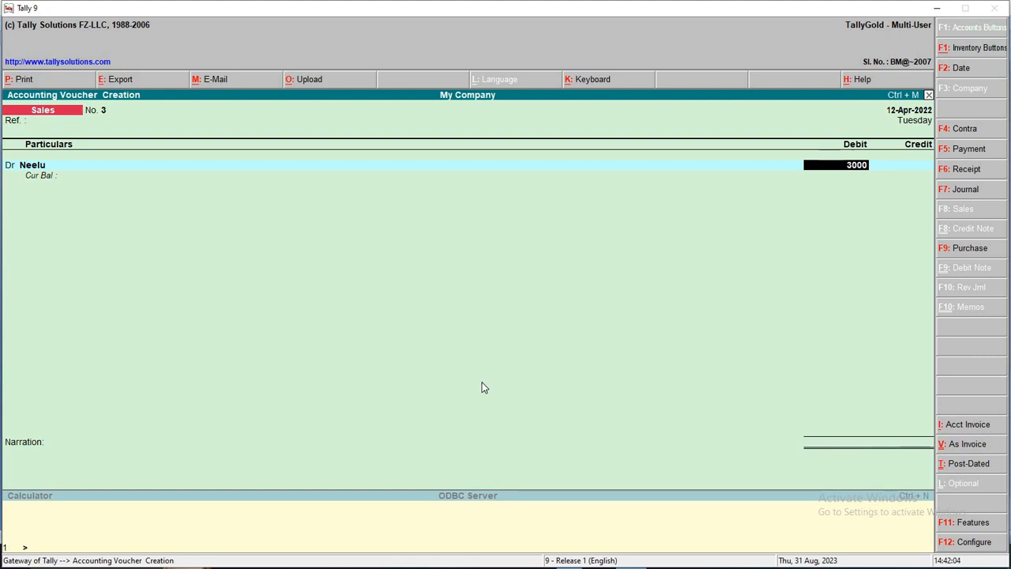
key("Return")
key("Return")
key("Return")
type("sa")
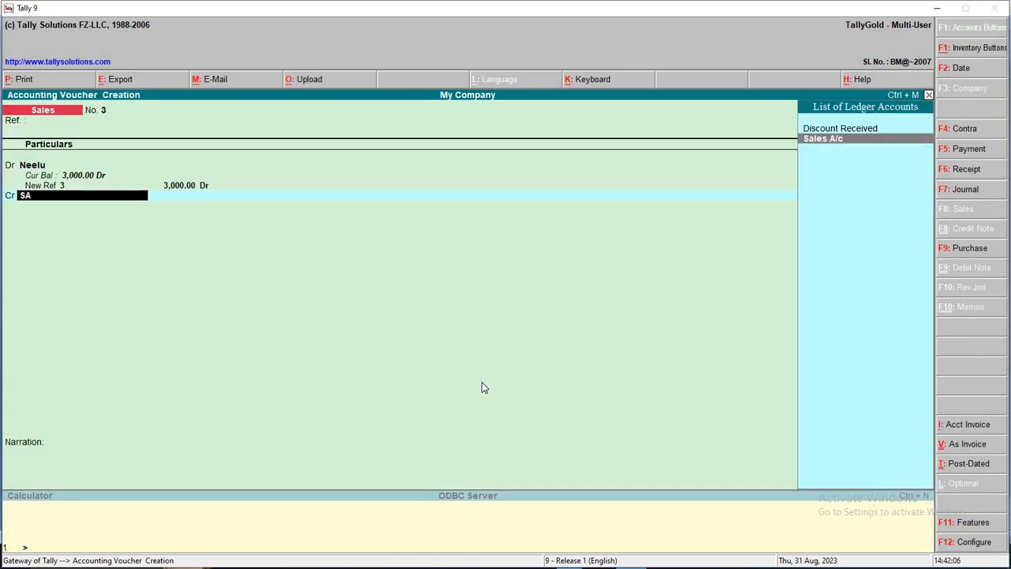
key("Return")
key("Return")
key("Return")
key("Return")
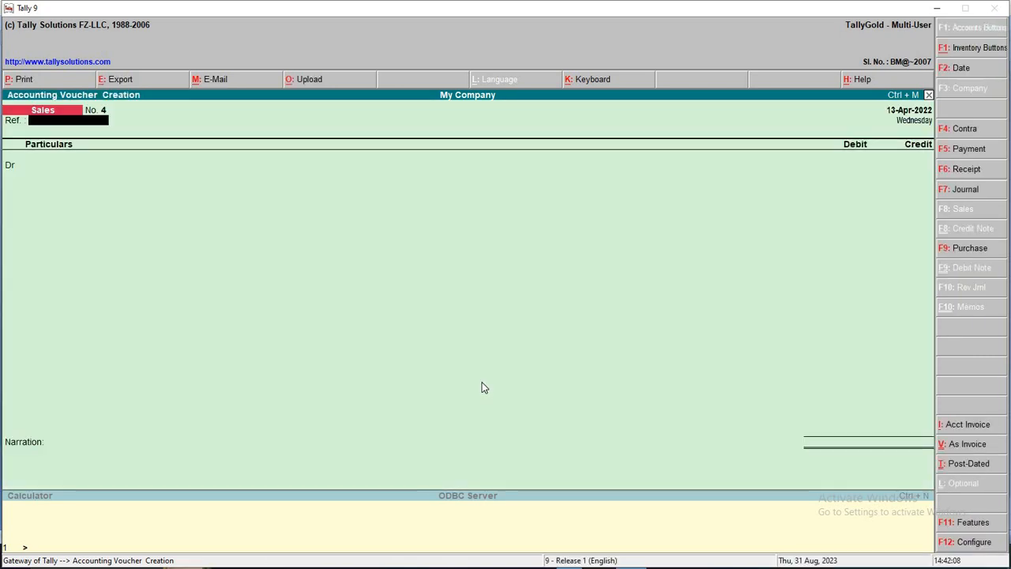
key("alt+Tab")
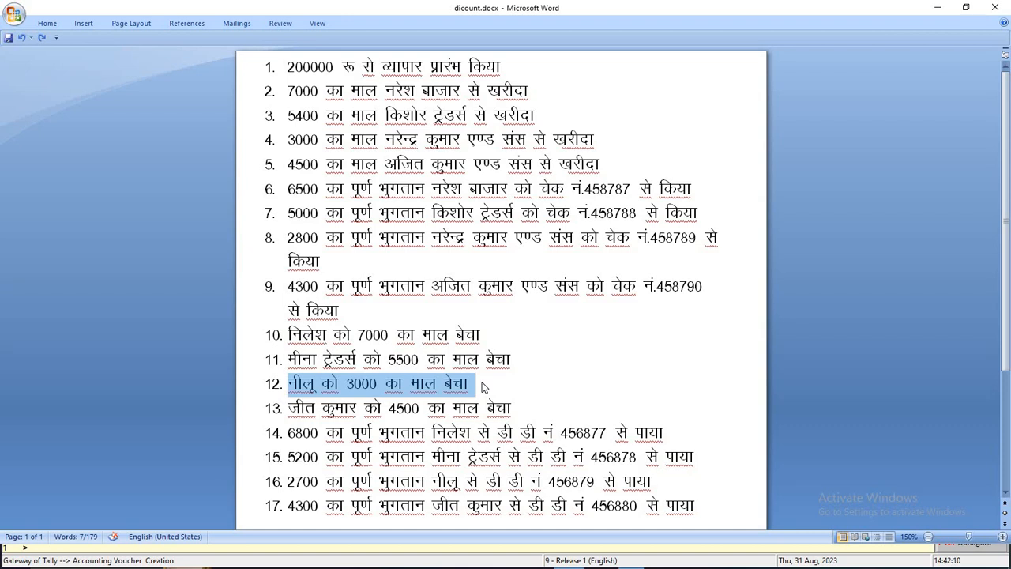
From Word line 13, record and save a 4,500 sale to the debtor credited to Sales A/c
left_click_drag(288, 408, 534, 400)
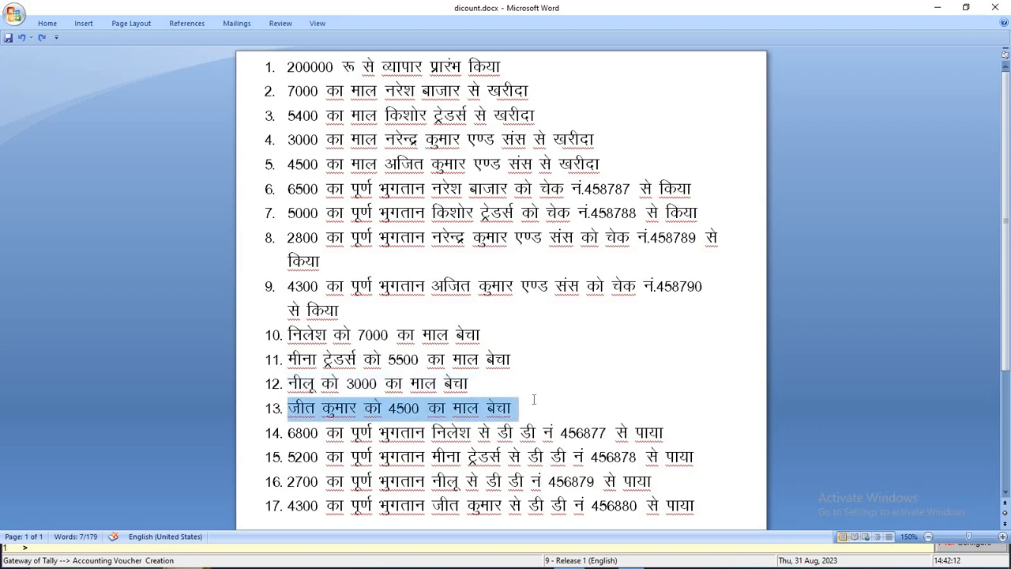
key("alt+Tab")
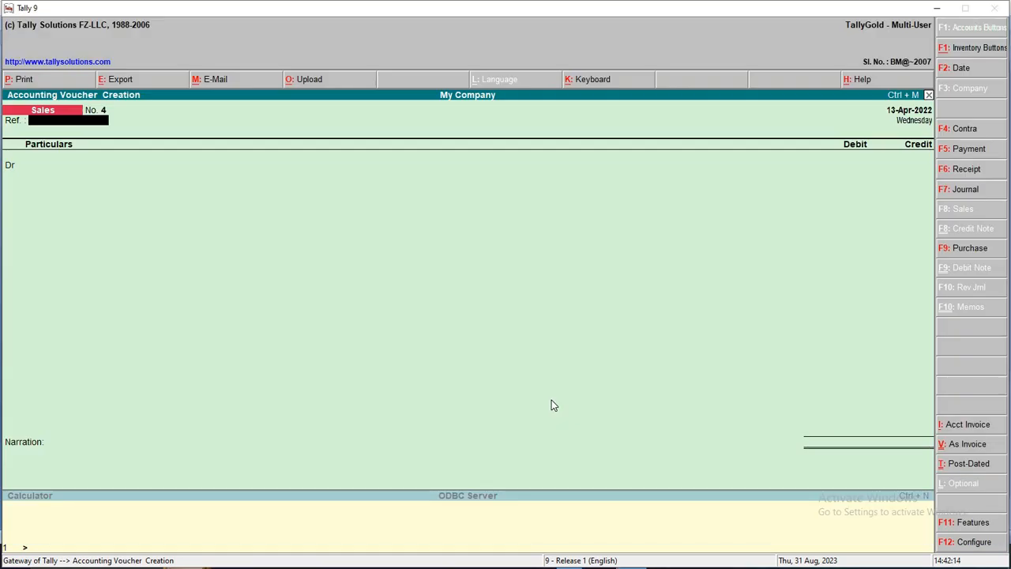
key("Return")
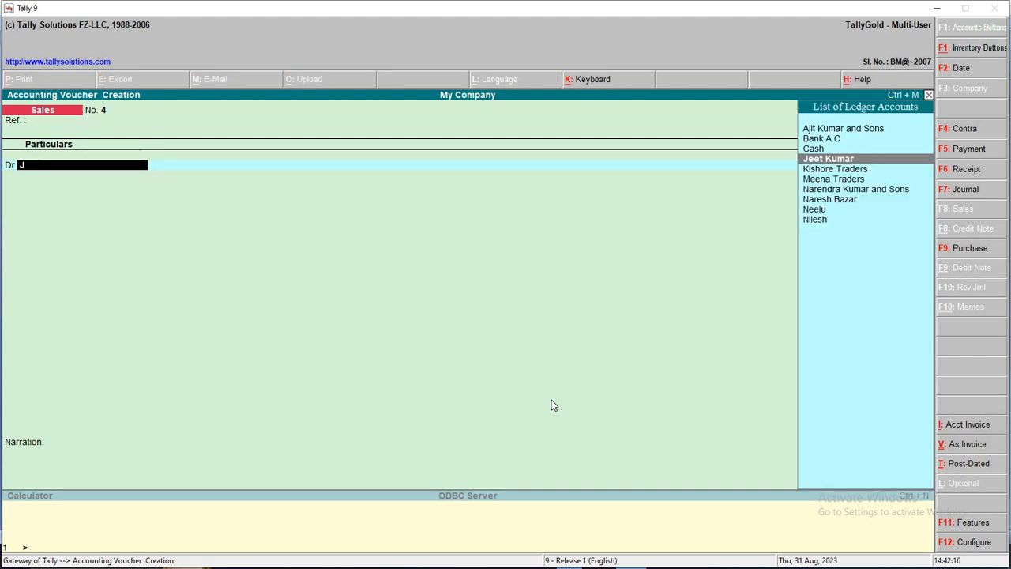
key("Return")
type("4500")
key("Return")
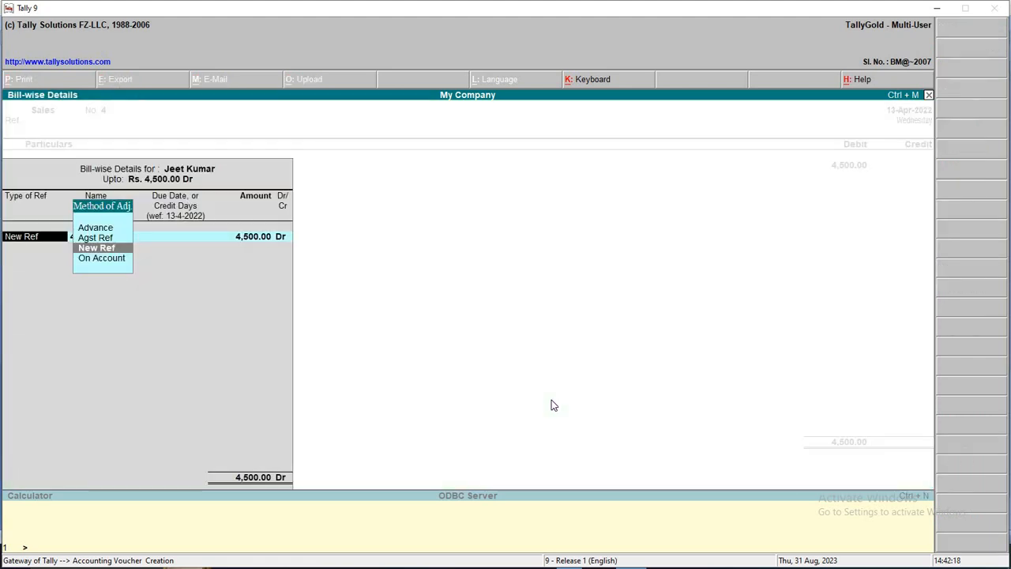
key("Return")
key("Return")
key("Return")
key("Return")
key("Return")
type("s")
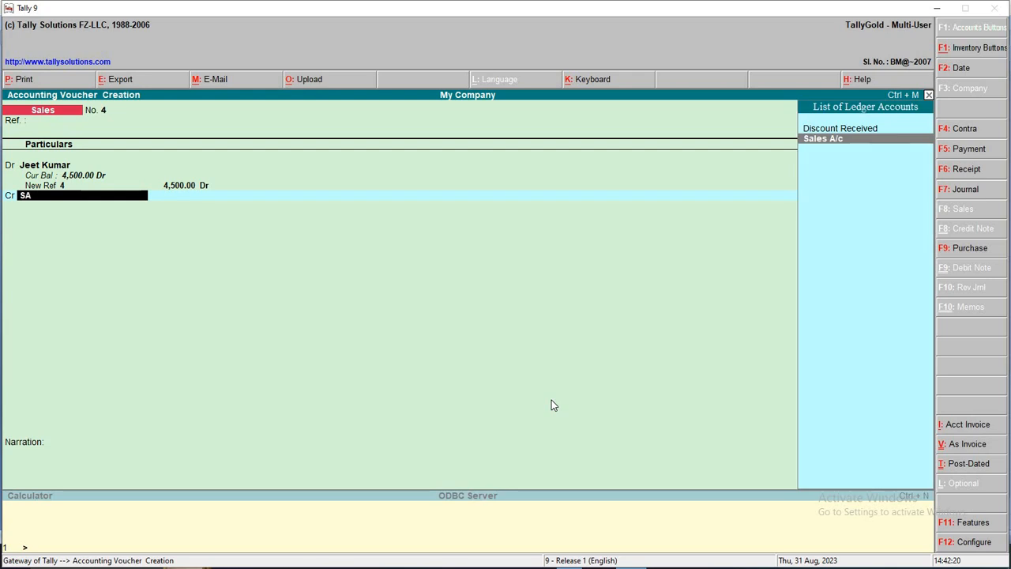
key("Return")
key("Return")
key("Return")
key("Return")
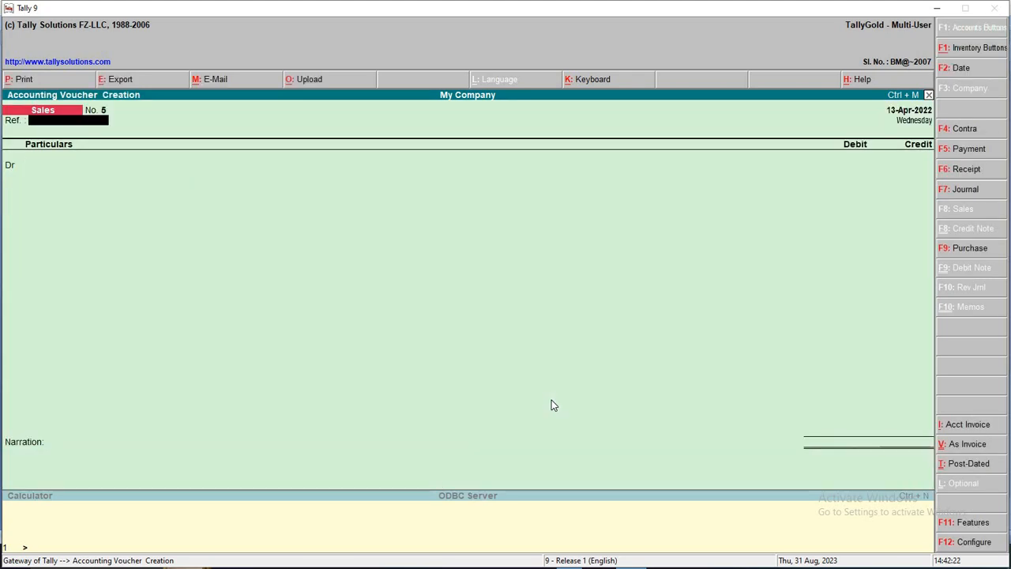
key("F2")
key("Return")
key("alt+Tab")
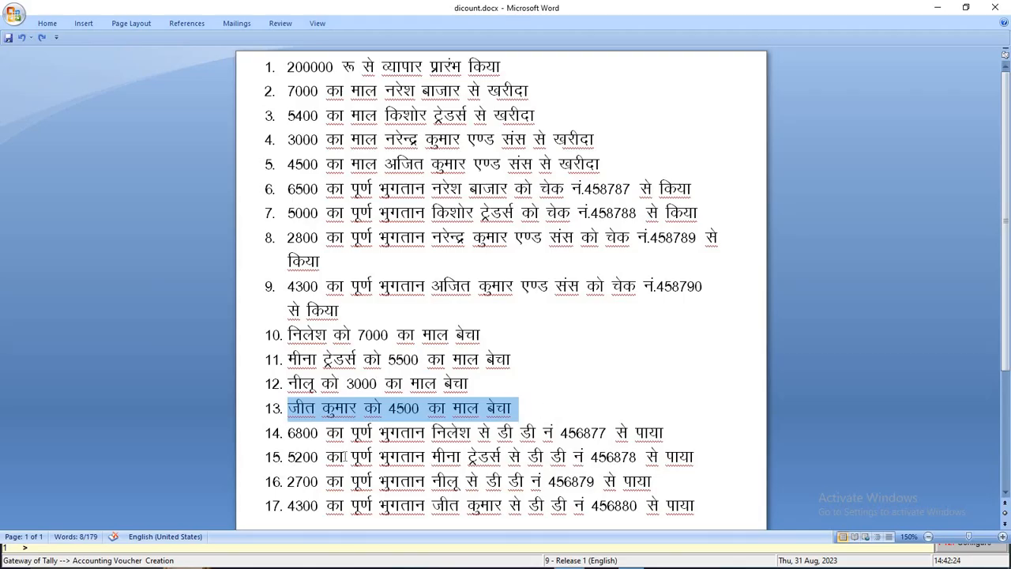
Find line 14 in Word, the 6,800 DD receipt with DD number 456877
scroll(298, 427, "down", 1)
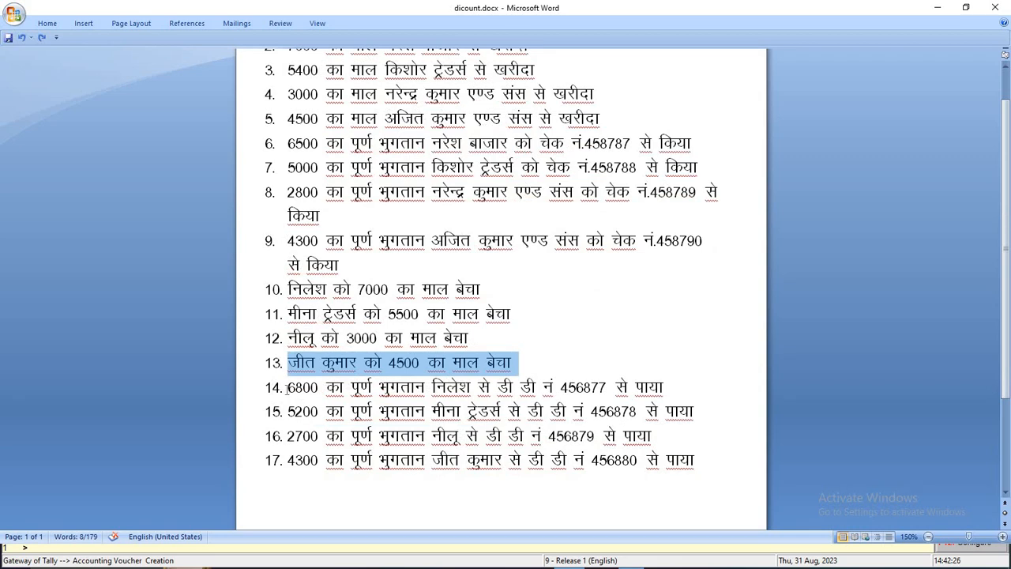
left_click_drag(287, 387, 590, 388)
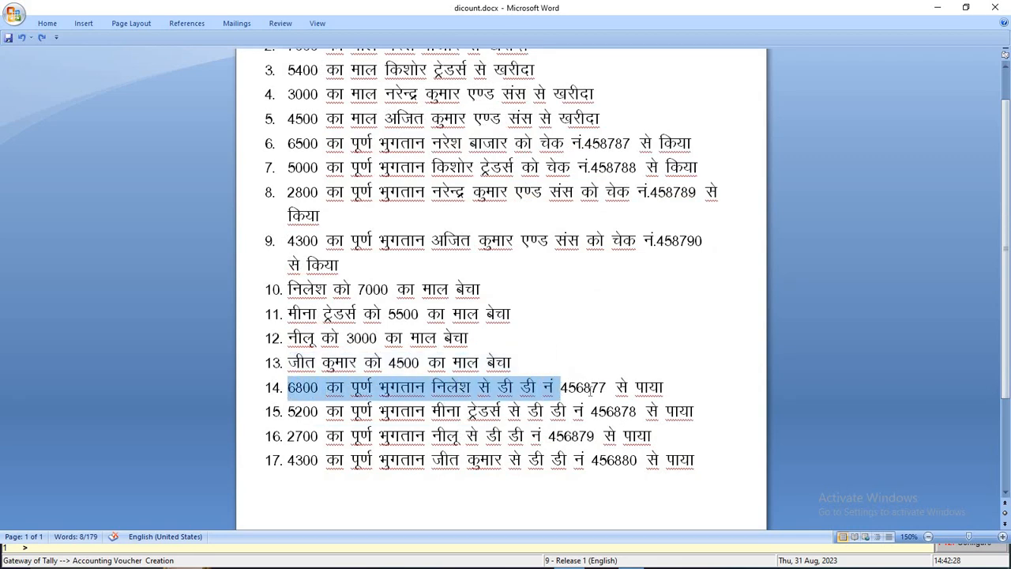
double_click(590, 387)
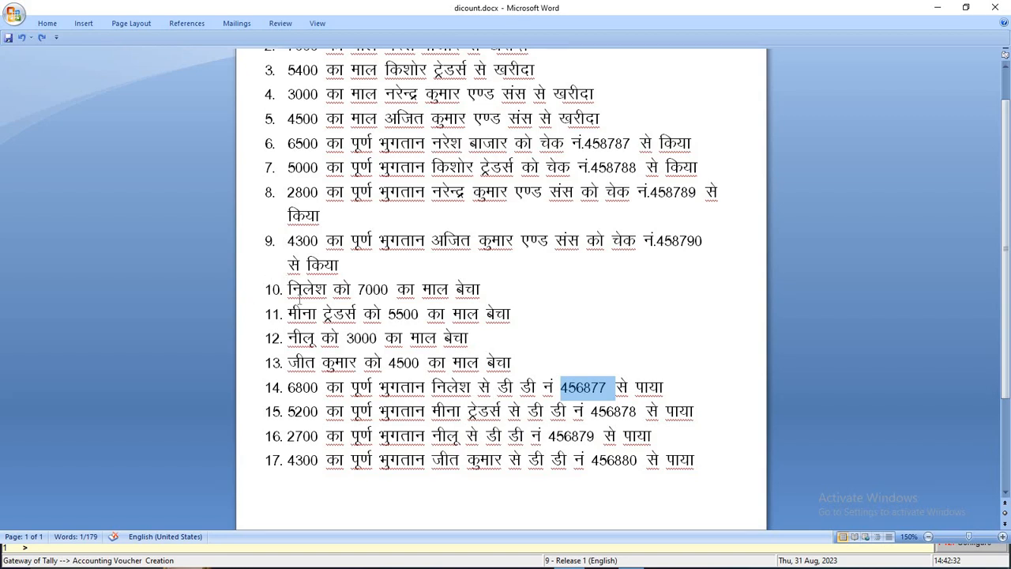
left_click_drag(481, 291, 271, 295)
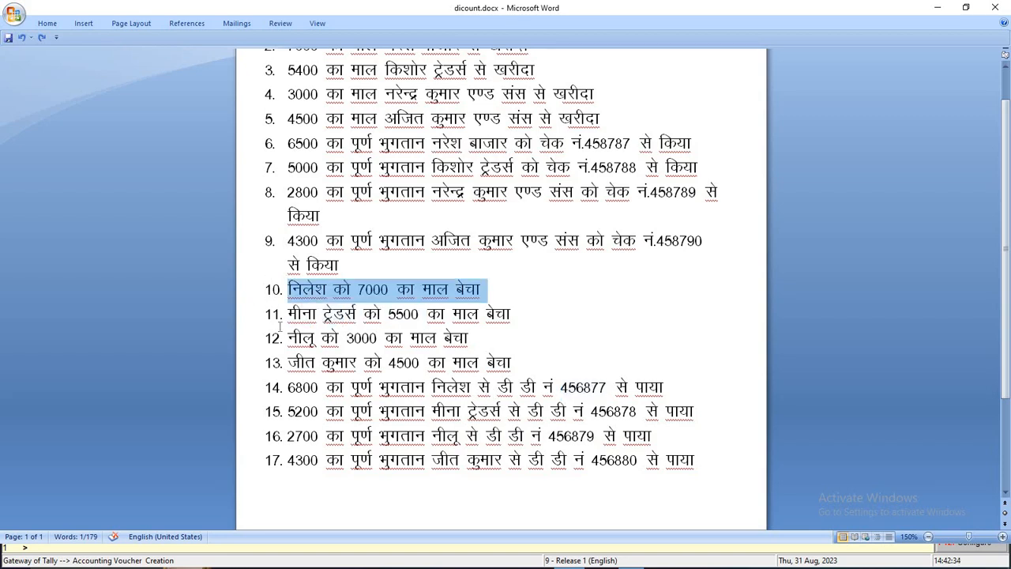
left_click_drag(288, 380, 695, 384)
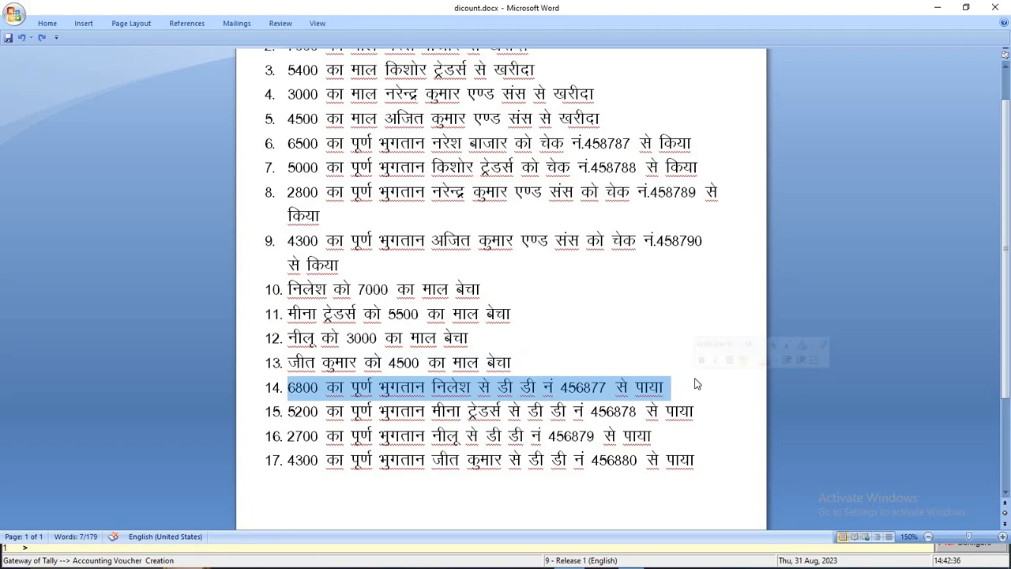
key("alt+Tab")
key("alt+Tab")
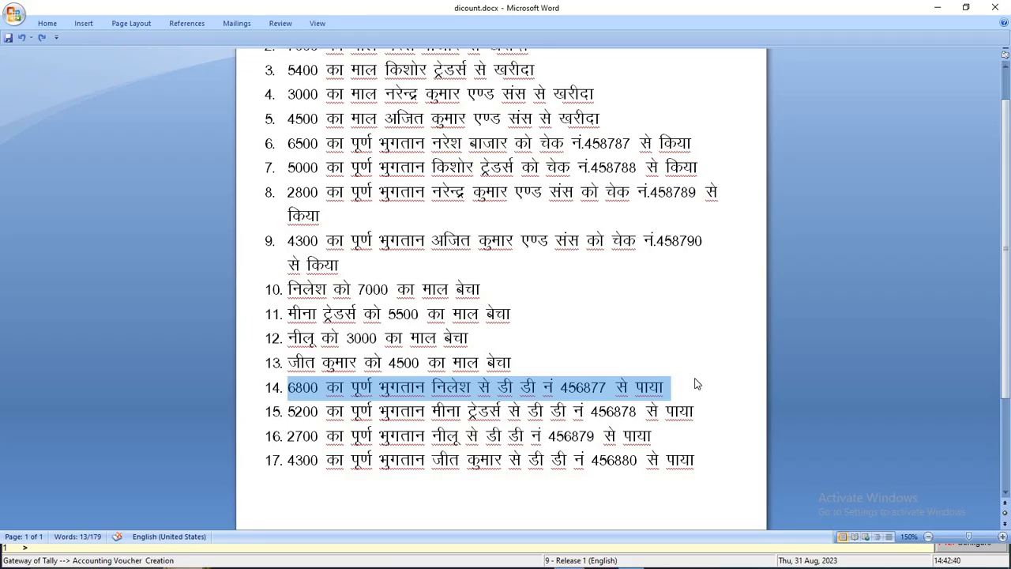
key("alt+Tab")
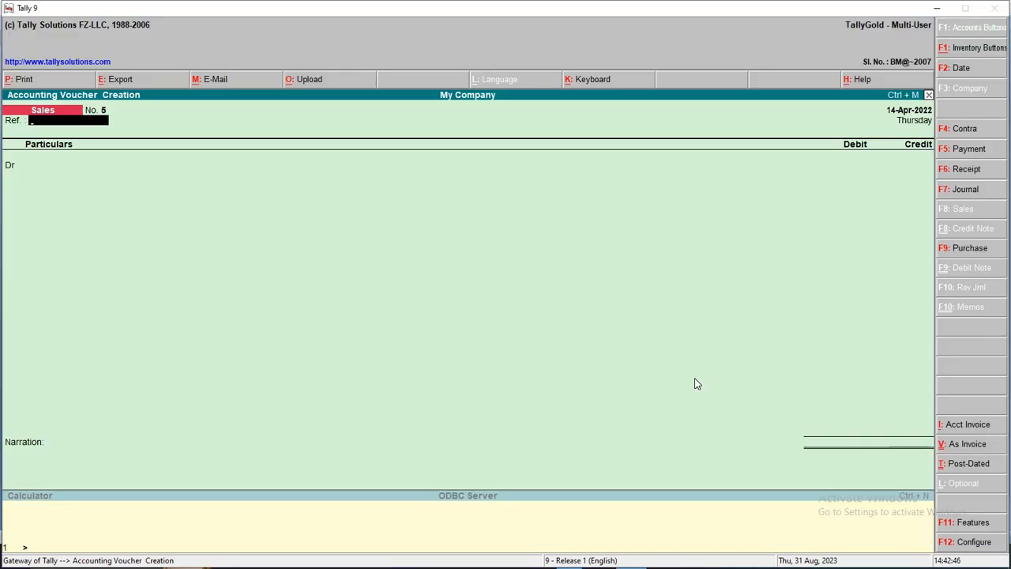
Start a Receipt voucher crediting the debtor's pending 7,000 bill
key("F6")
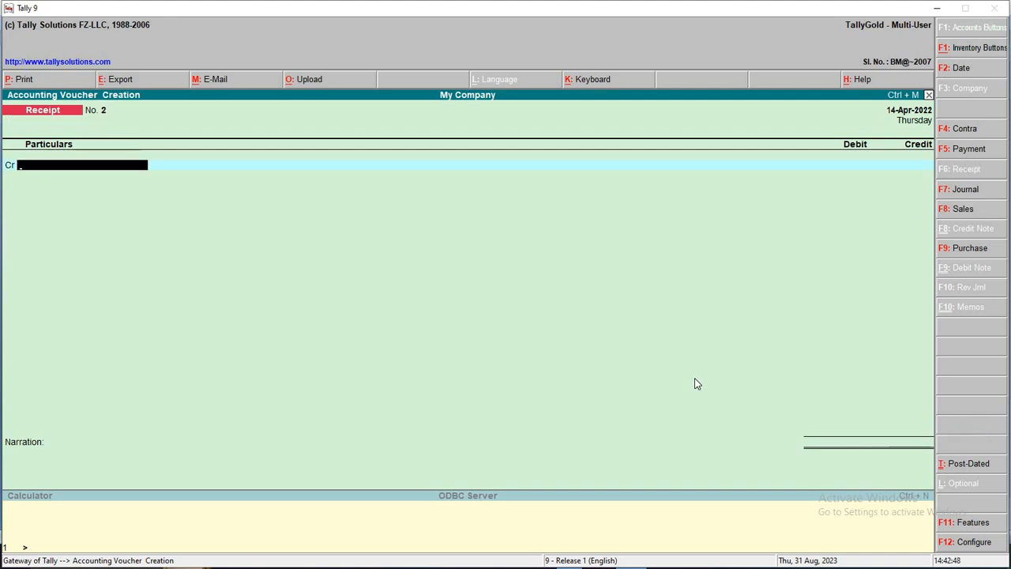
type("N")
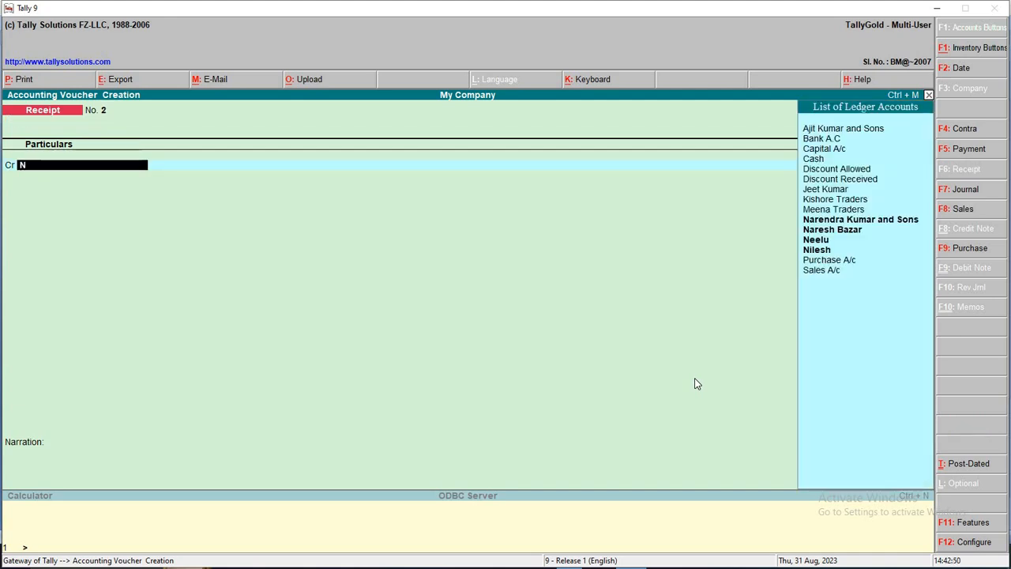
key("Down")
key("Down")
key("Down")
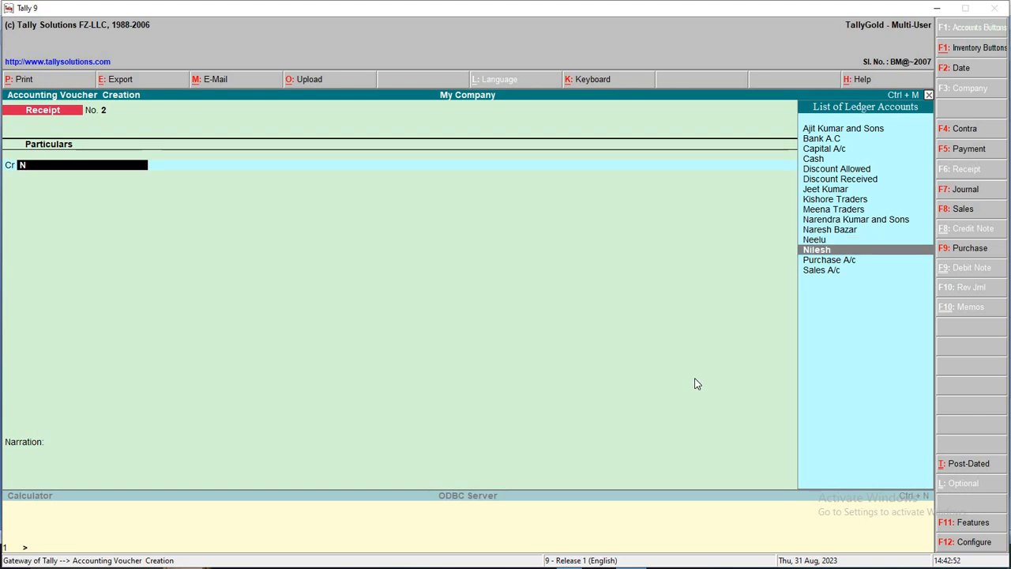
key("Return")
key("Return")
key("Return")
key("Return")
key("Return")
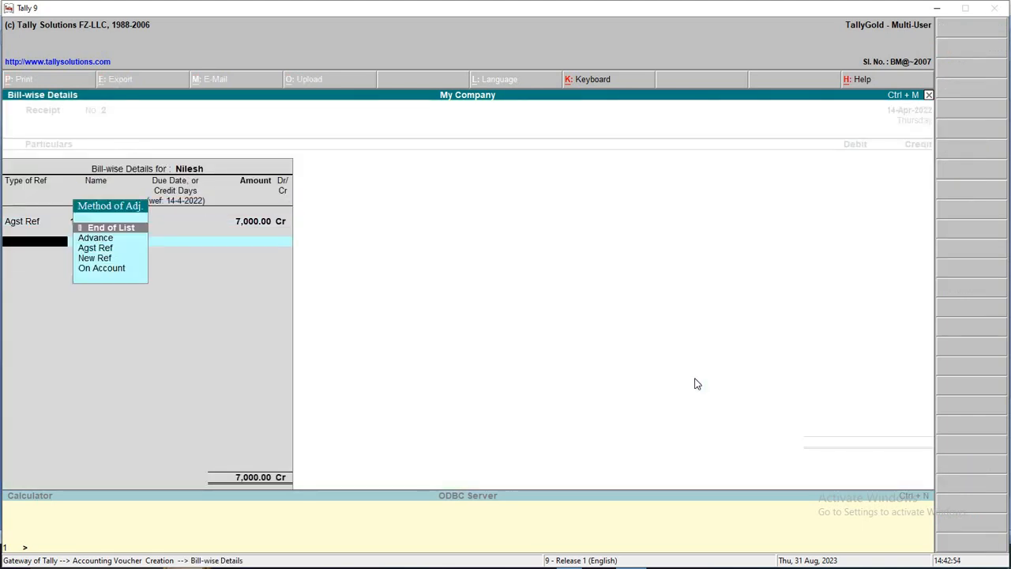
key("Return")
Debit Bank A.C 6,800 and Discount Allowed 200
key("Return")
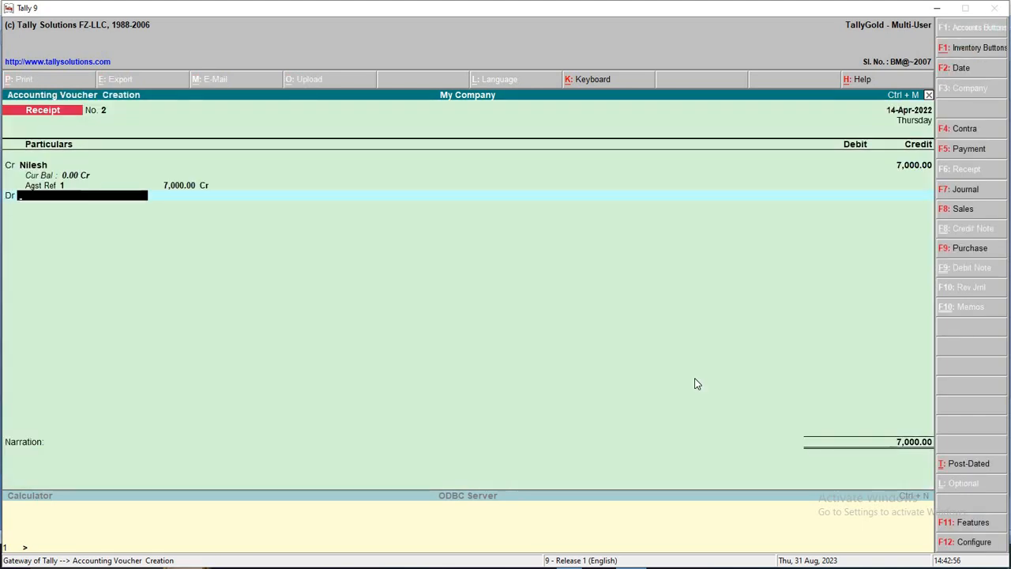
type("B")
key("Return")
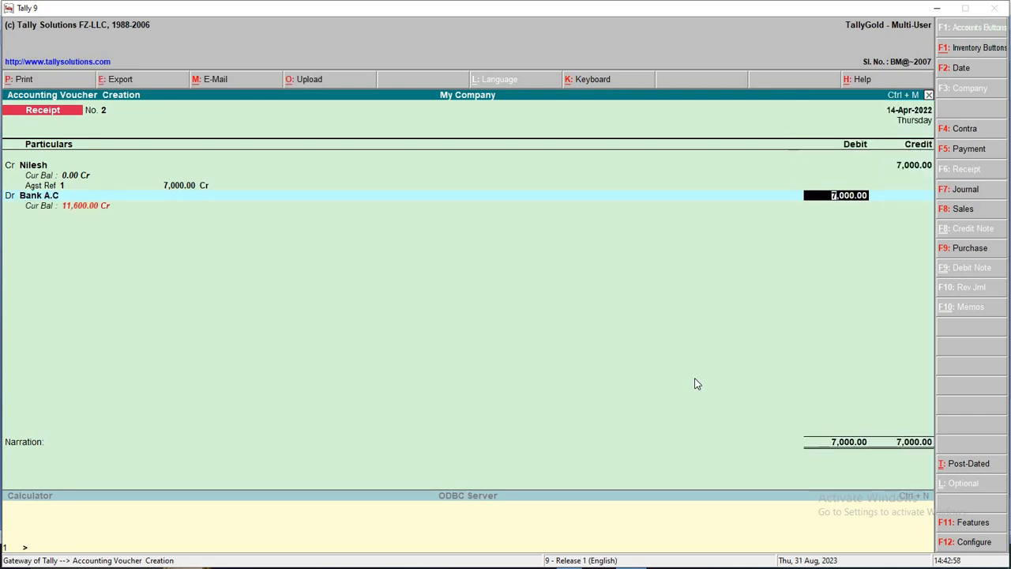
type("6800")
key("Return")
key("Return")
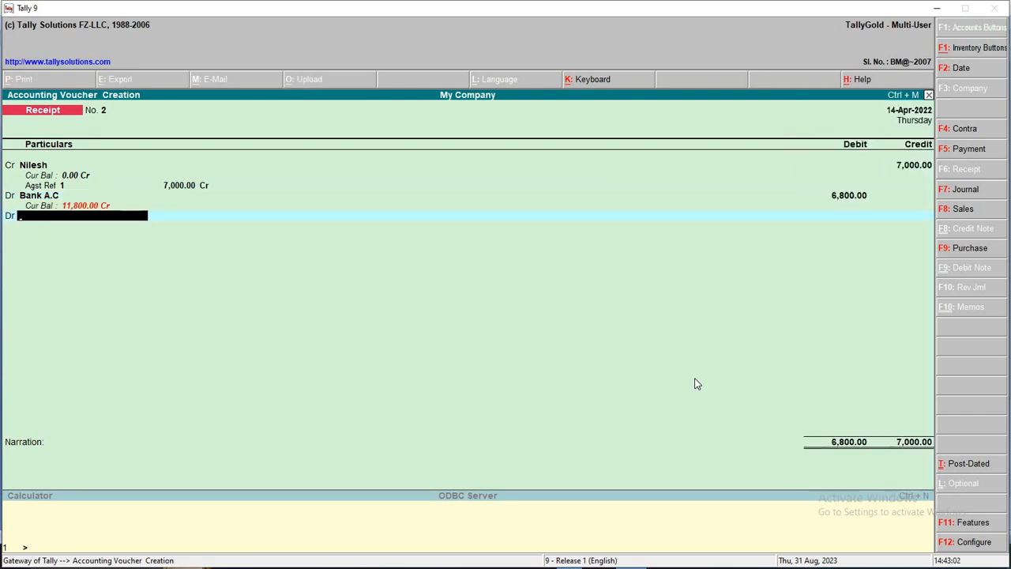
type("D")
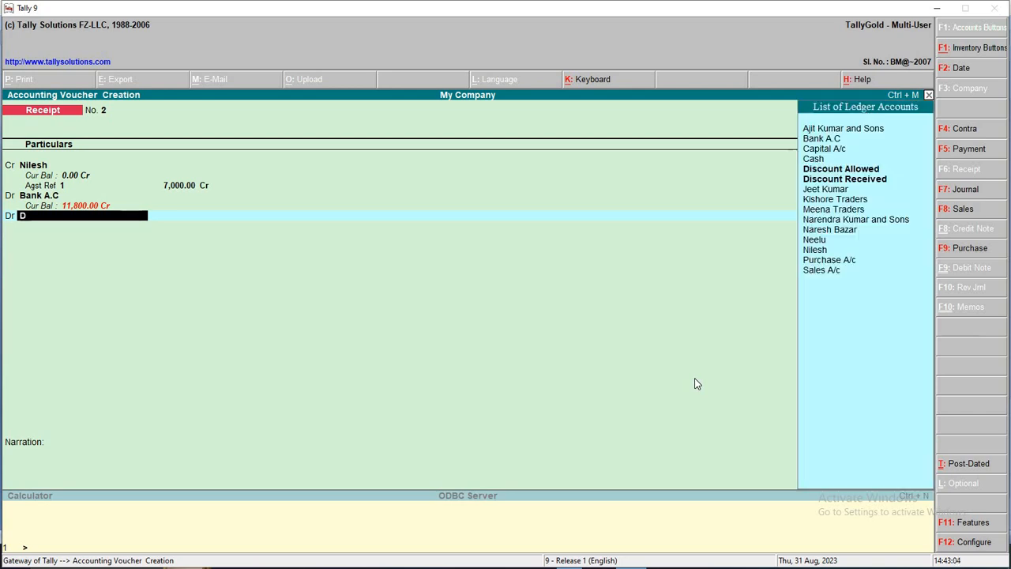
key("Down")
key("Up")
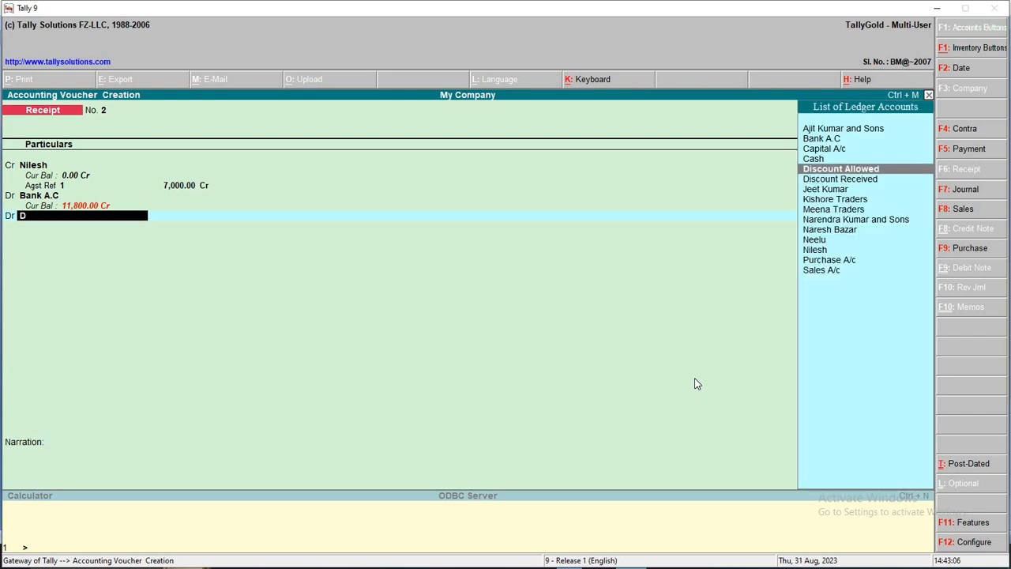
key("Return")
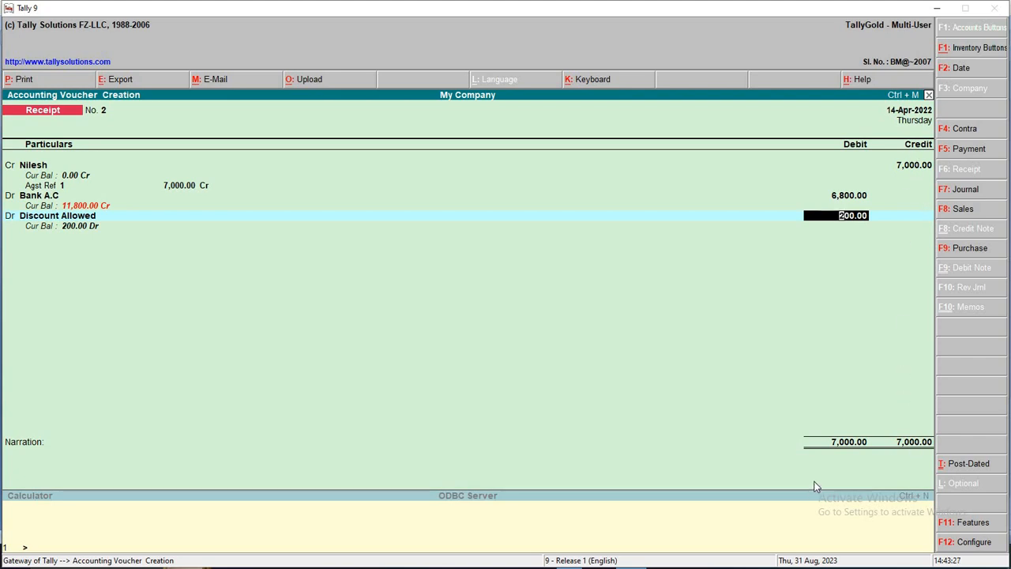
key("Return")
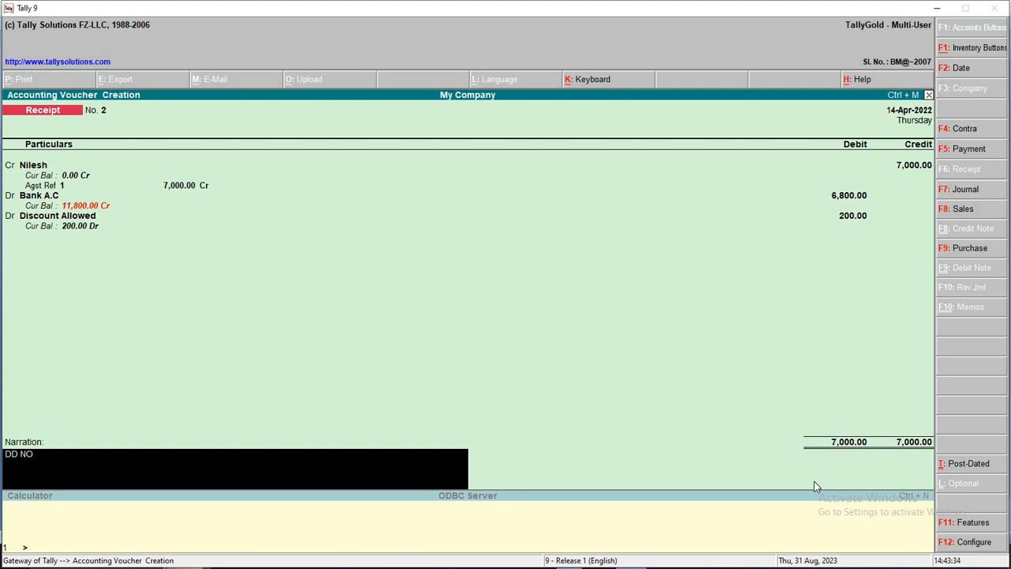
Narrate 'DD NO 456877', save Receipt No. 2, and date the next voucher 15-Apr-2022
key("alt+Tab")
key("alt+Tab")
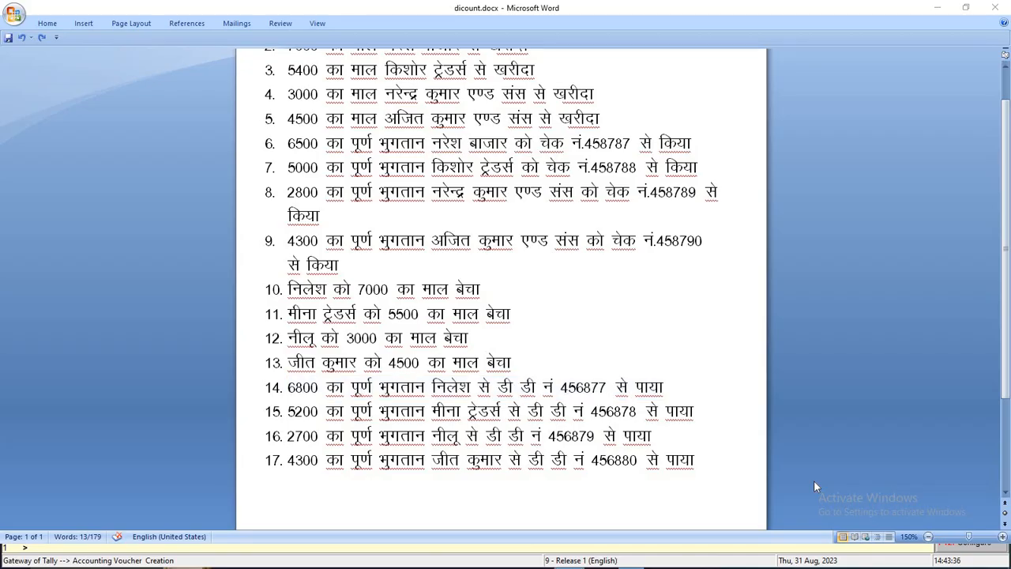
type("68")
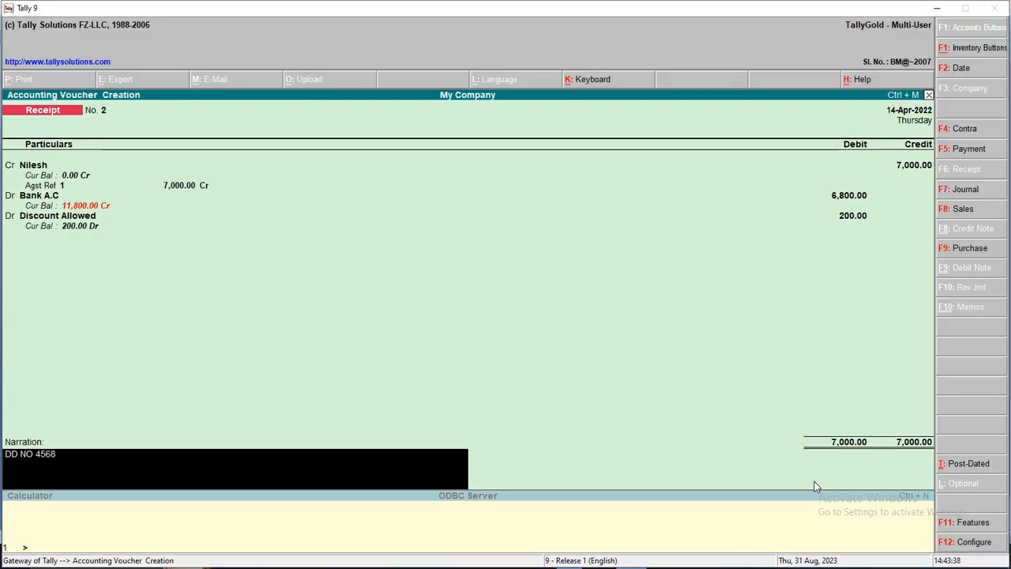
key("alt+Tab")
key("alt+Tab")
type("7")
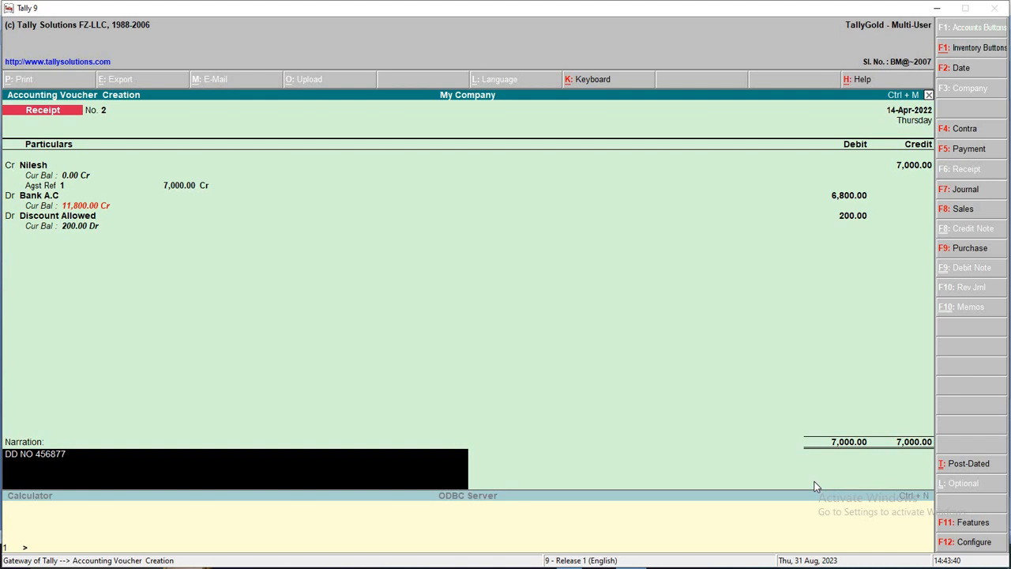
type(".")
key("Return")
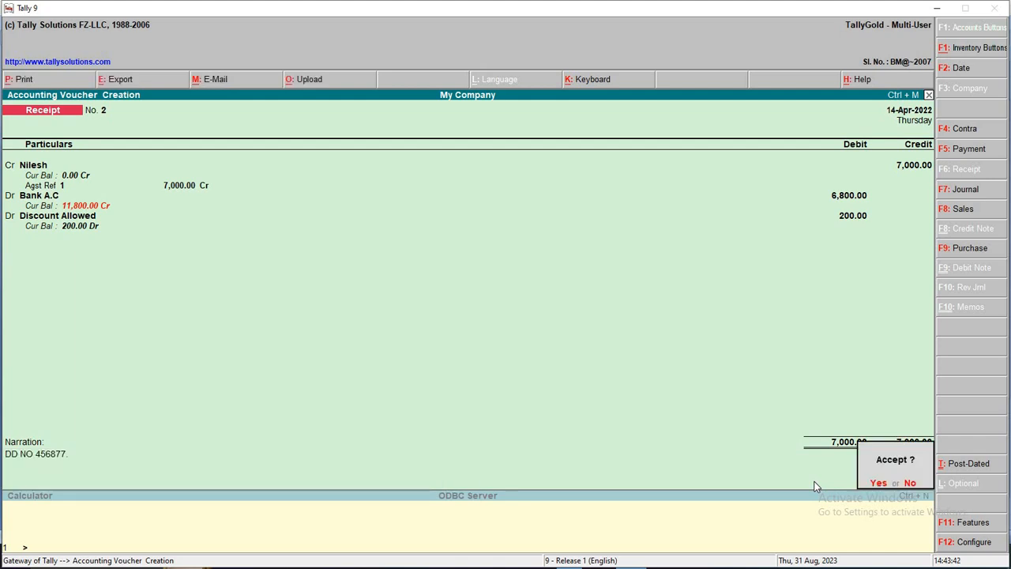
key("Return")
key("F2")
key("Return")
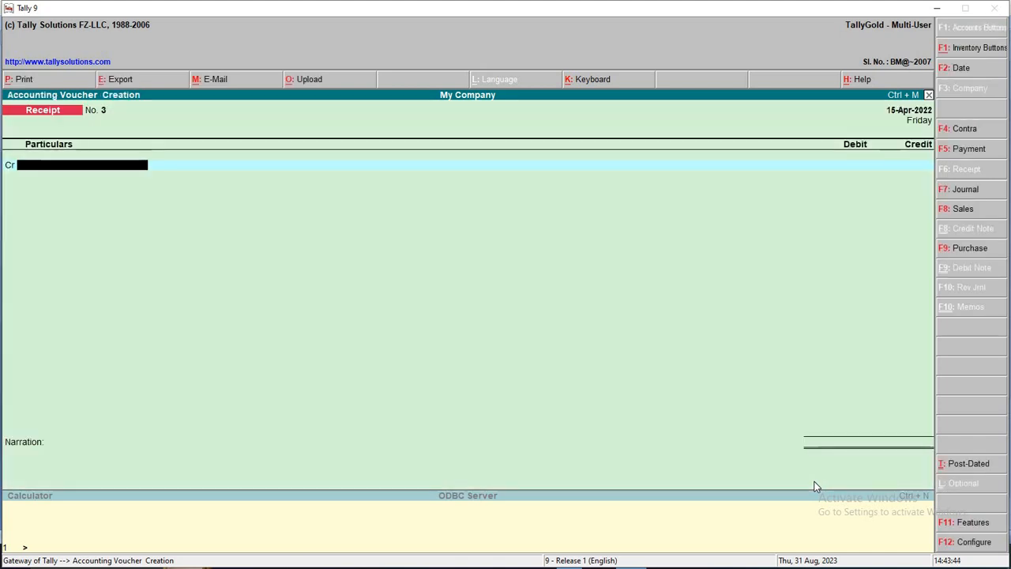
In dicount.docx, check item 15: Meena Traders paid 5200 by DD 456878 against item 11's 5500 sale
key("alt+Tab")
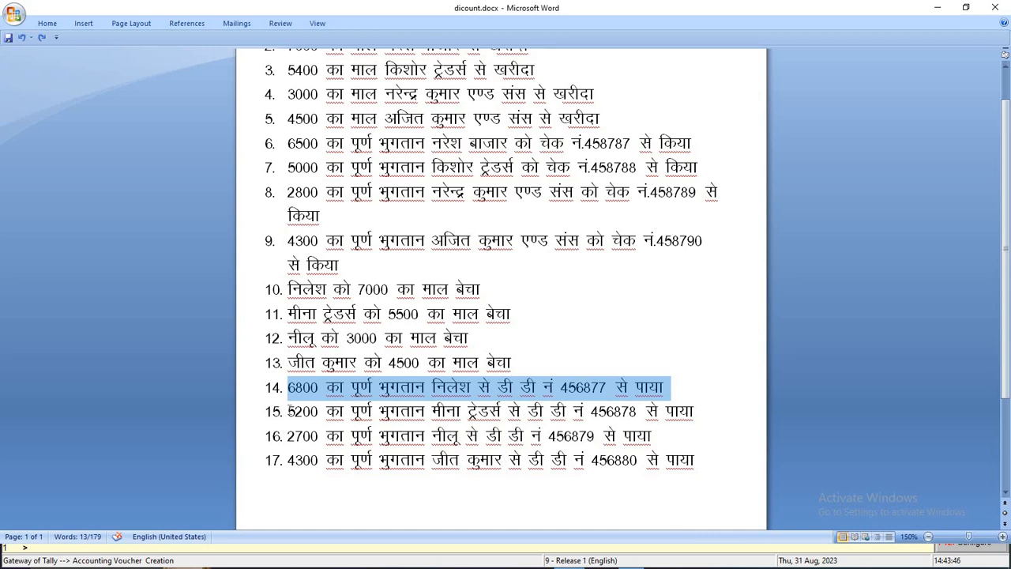
left_click_drag(290, 411, 717, 416)
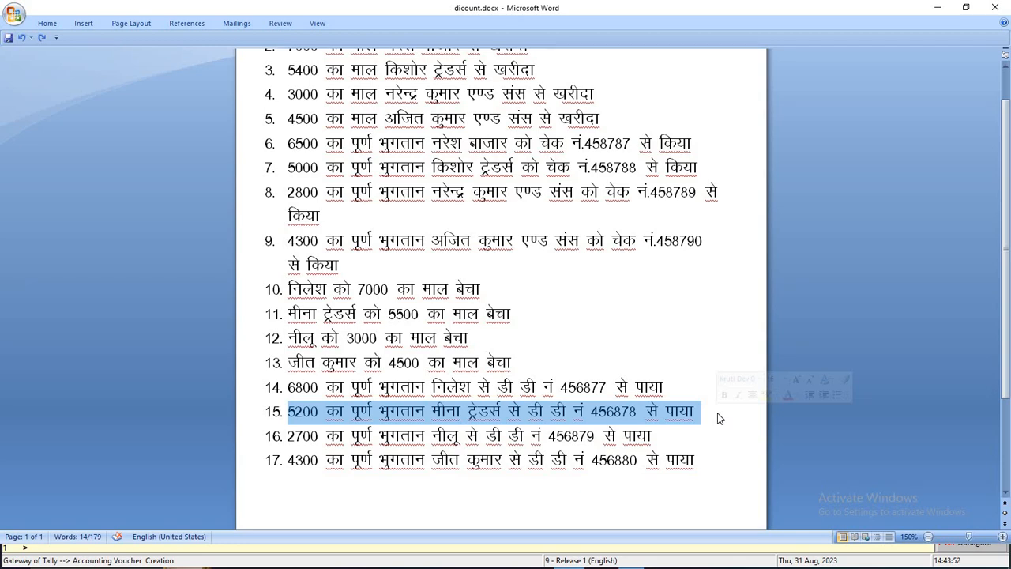
left_click(390, 314)
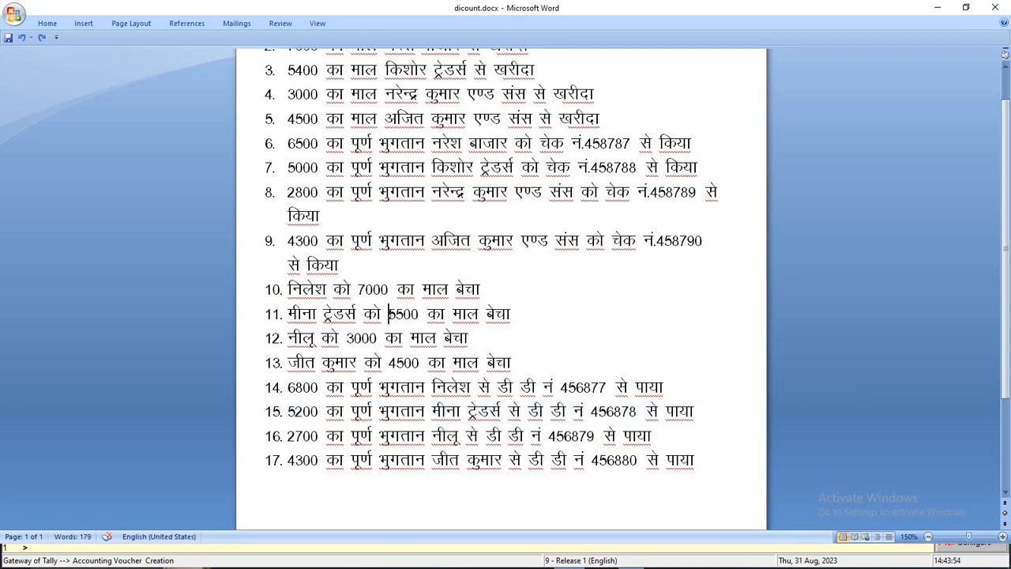
double_click(389, 313)
double_click(304, 411)
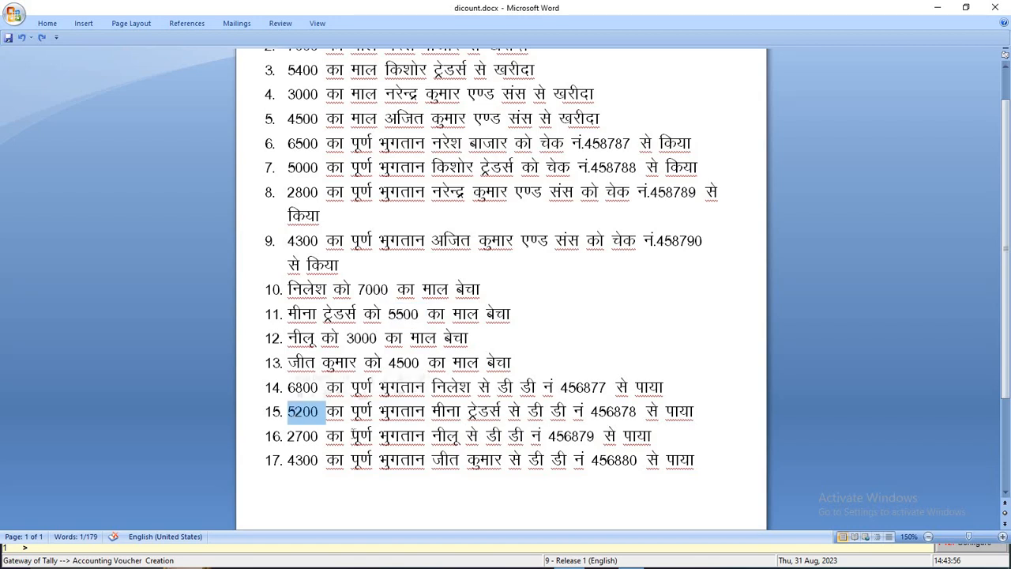
Credit Meena Traders against the pending bill and debit Bank A.C 5,200
key("alt+Tab")
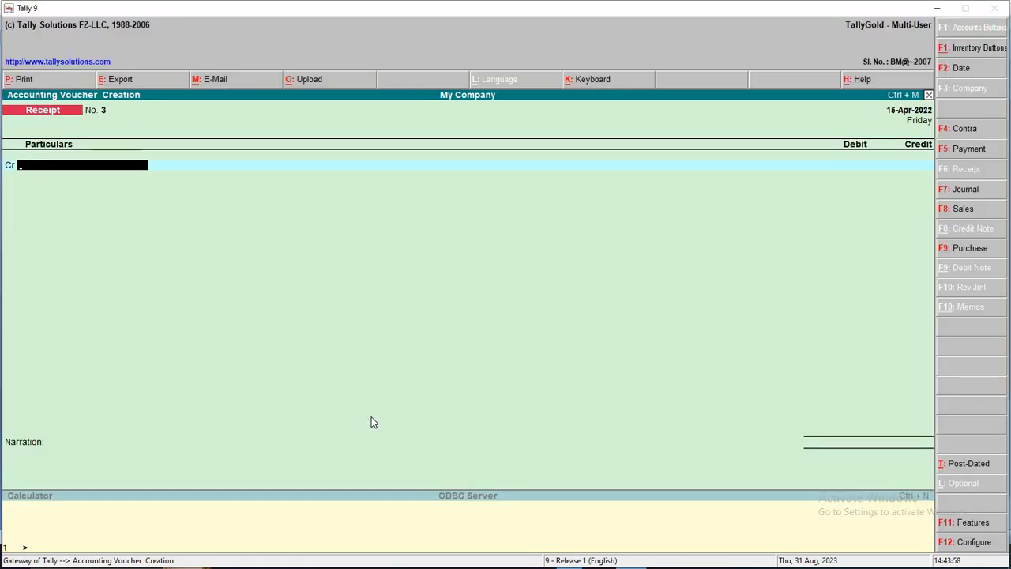
key("alt+Tab")
key("alt+Tab")
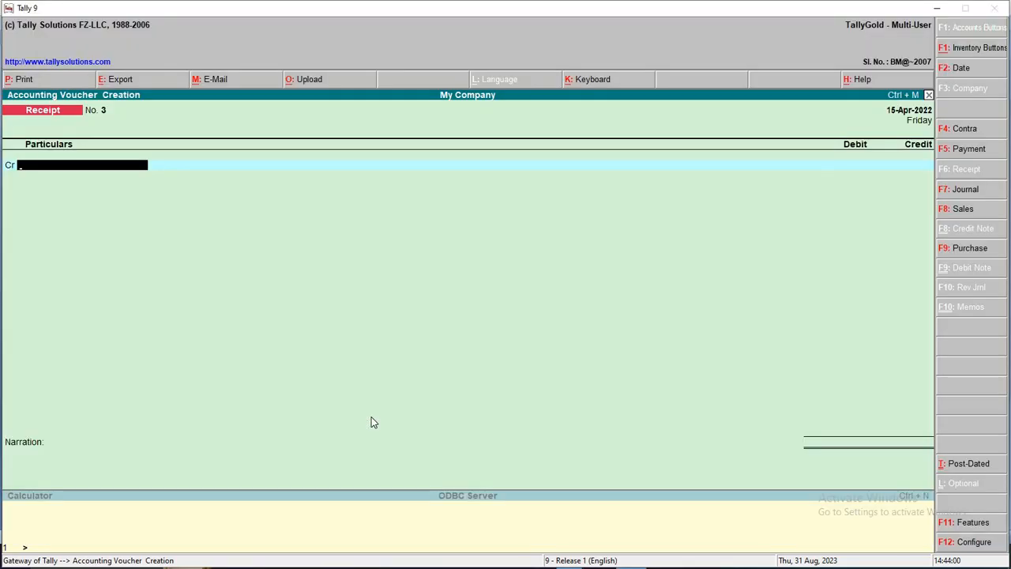
type("M")
key("Return")
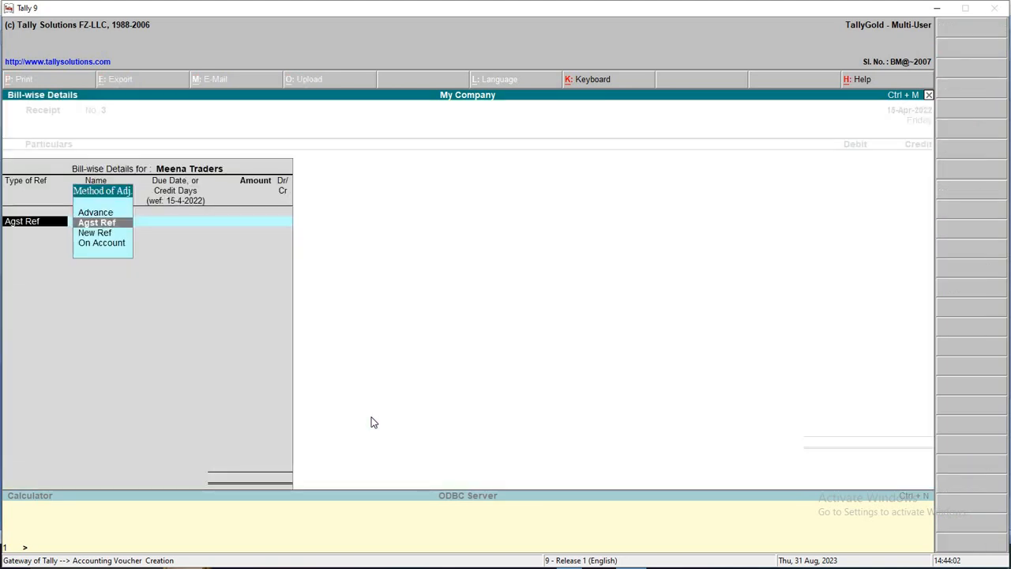
key("Return")
key("Return")
key("Return")
key("Return")
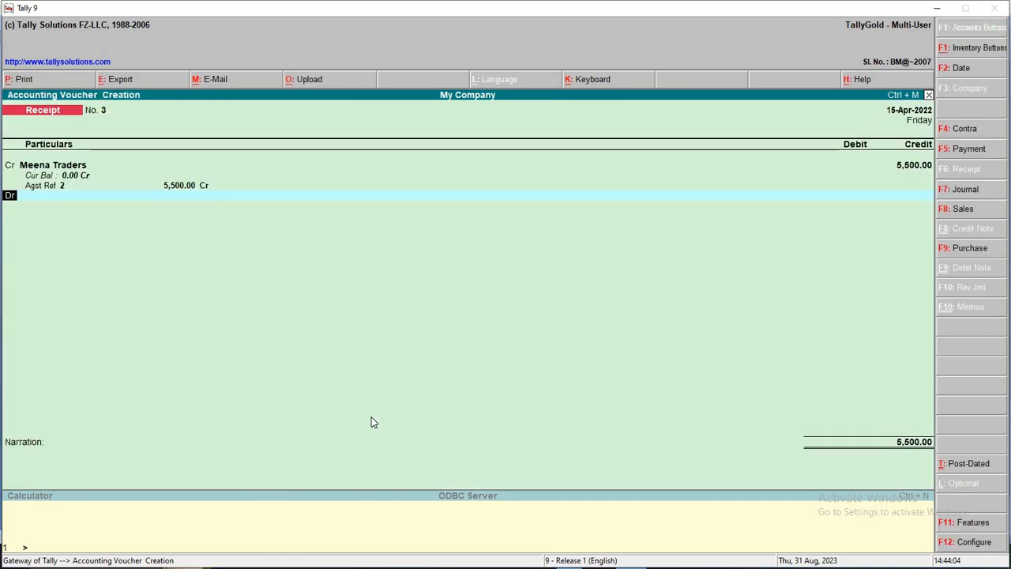
type("BA")
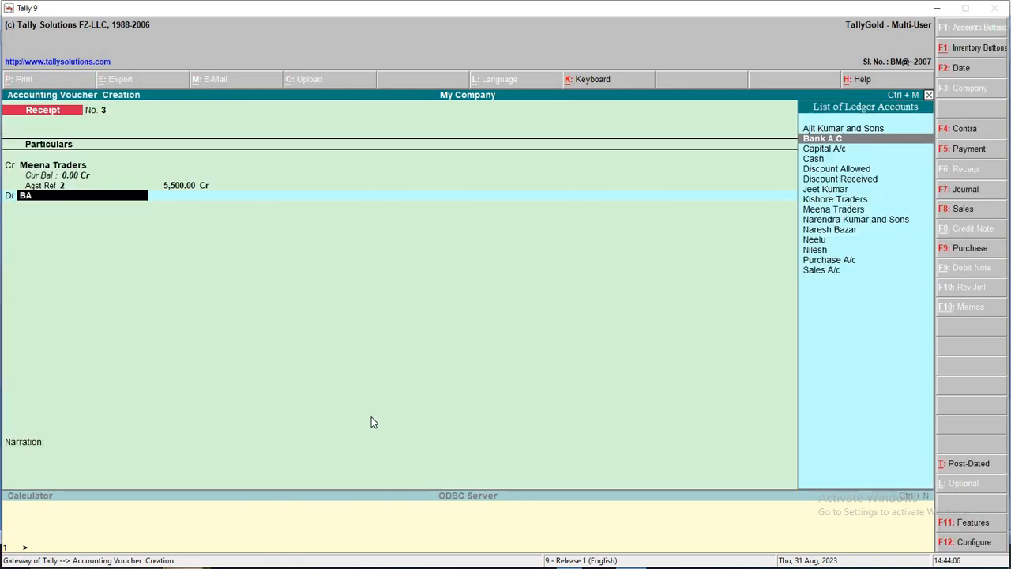
key("Return")
type("5200")
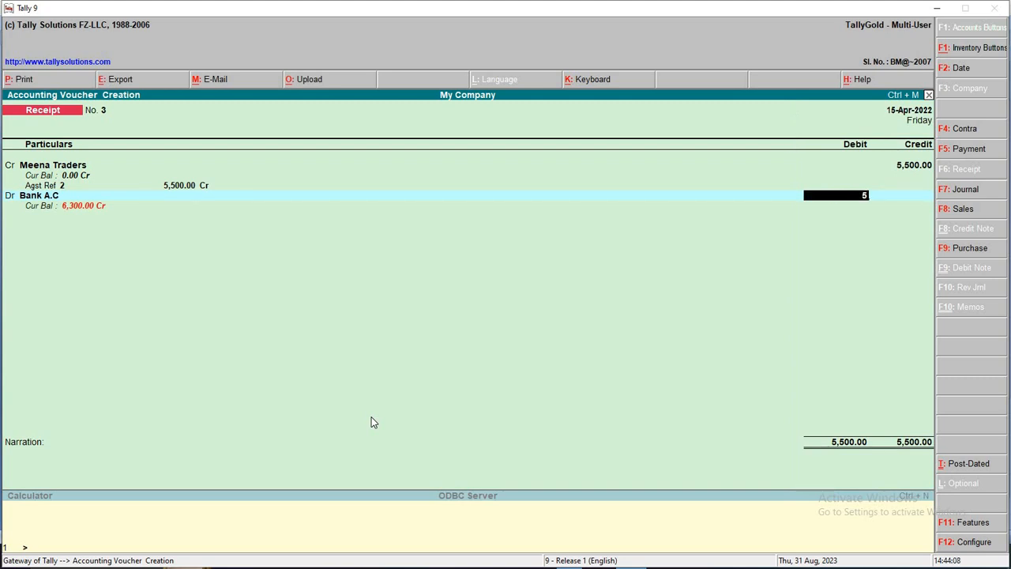
key("Return")
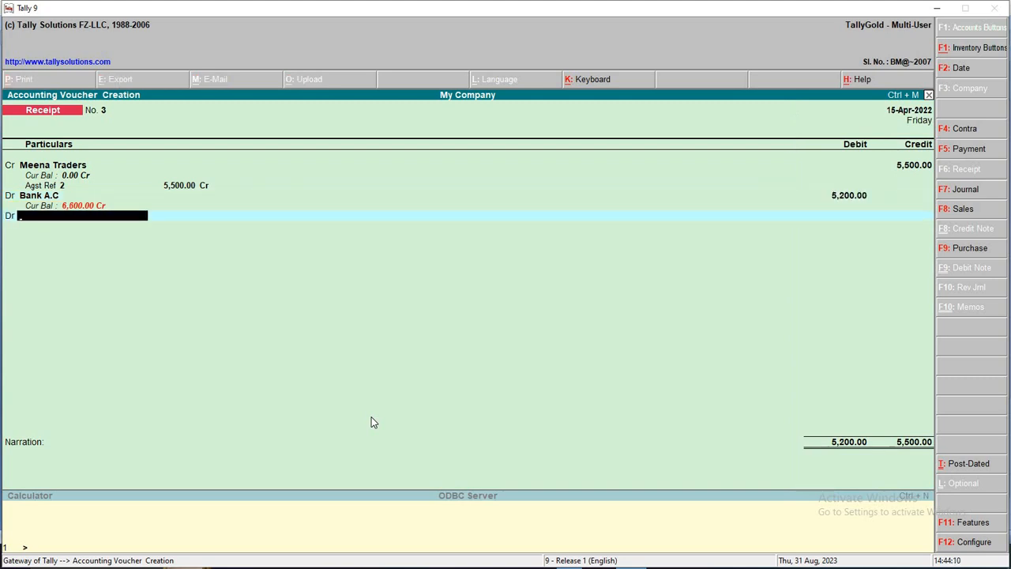
Debit Discount Allowed 300, add narration DD NO 456878, and save Receipt No. 3
type("Di")
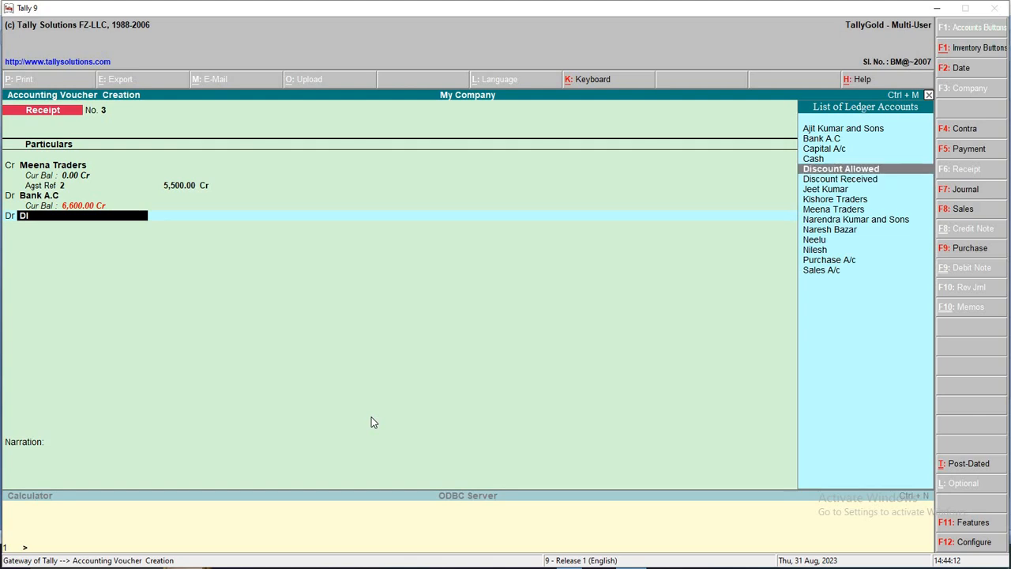
key("Return")
key("Return")
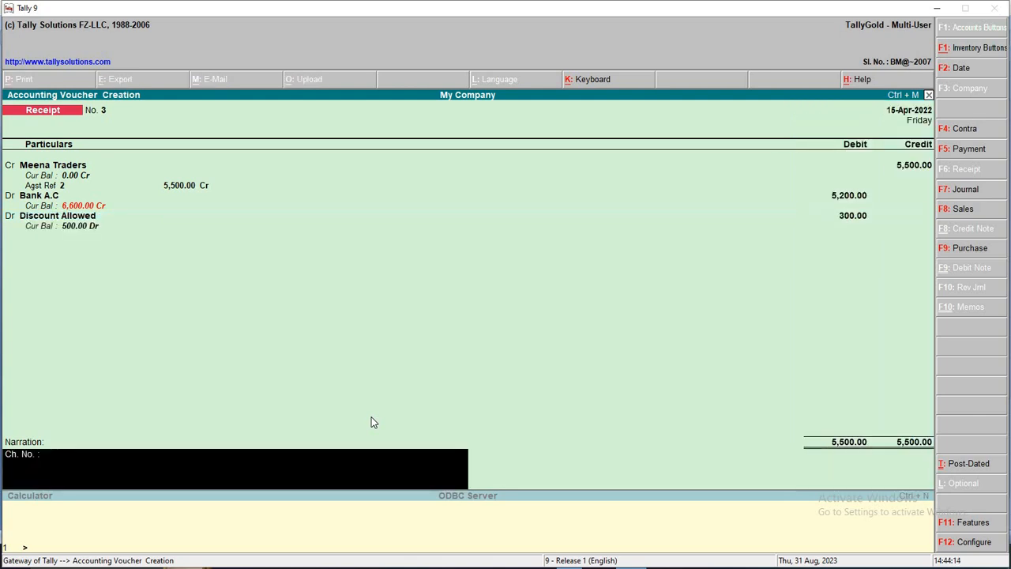
type("DD NO 456877.")
key("BackSpace")
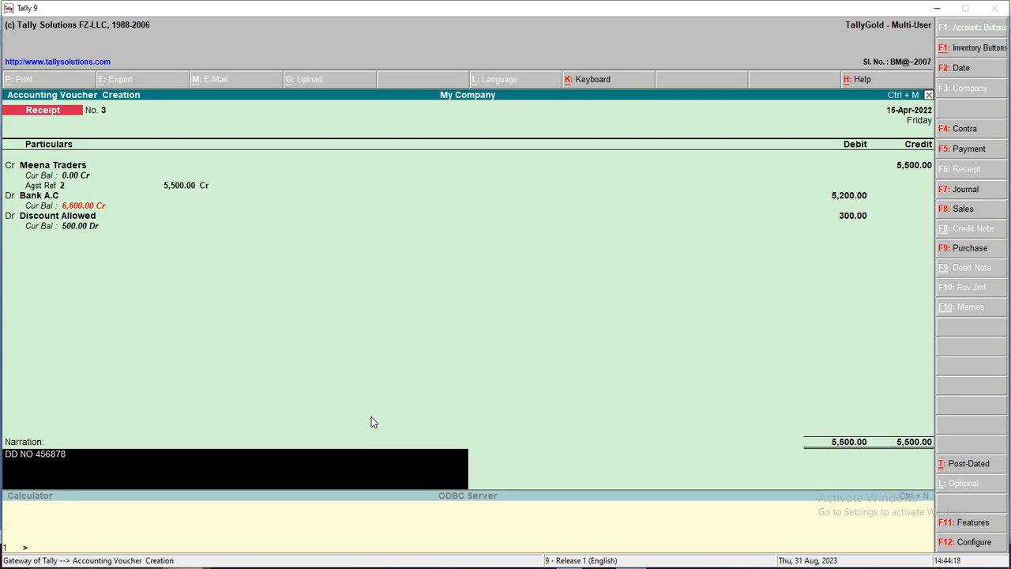
type("8")
key("Return")
key("Return")
key("F2")
key("Return")
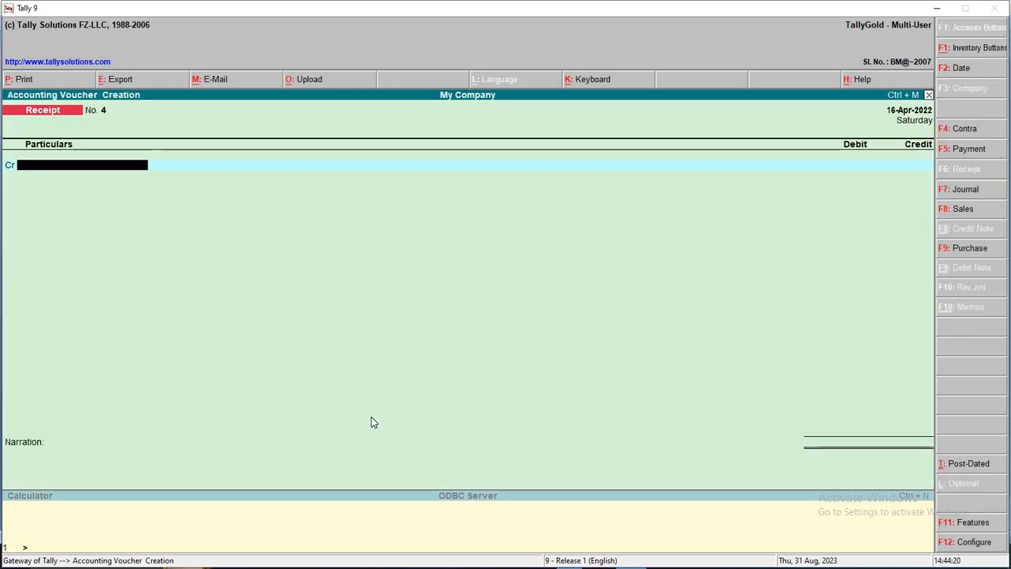
key("alt+Tab")
Check item 16: 2700 received by DD 456879 against item 12's 3000 sale
left_click_drag(284, 437, 674, 436)
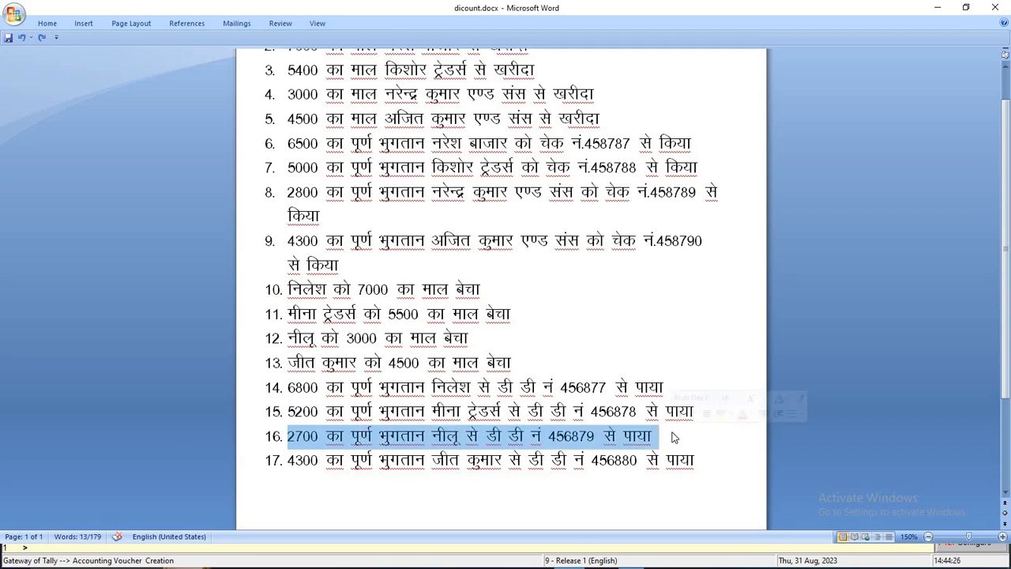
double_click(348, 338)
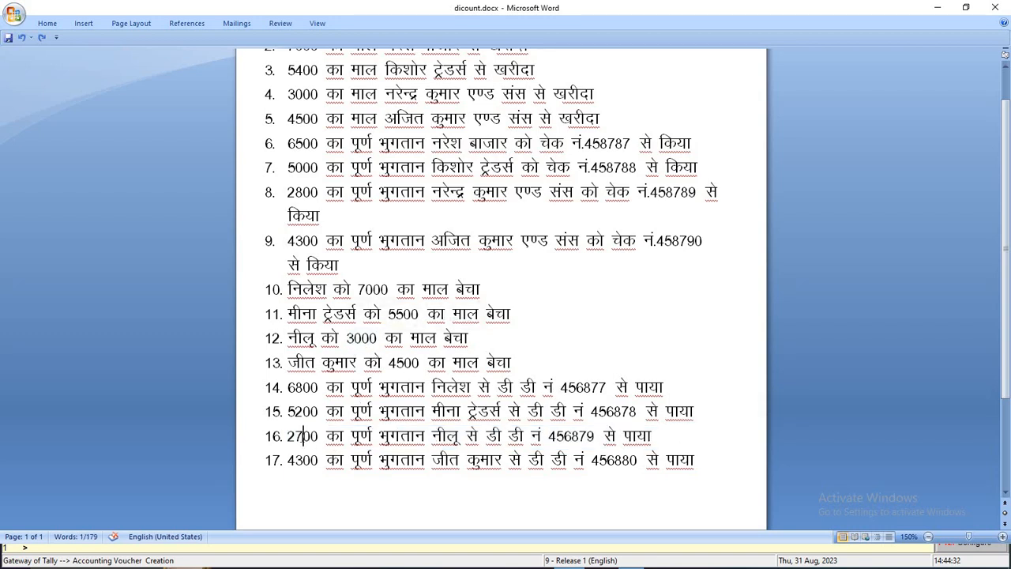
double_click(312, 436)
left_click(386, 461)
key("alt+Tab")
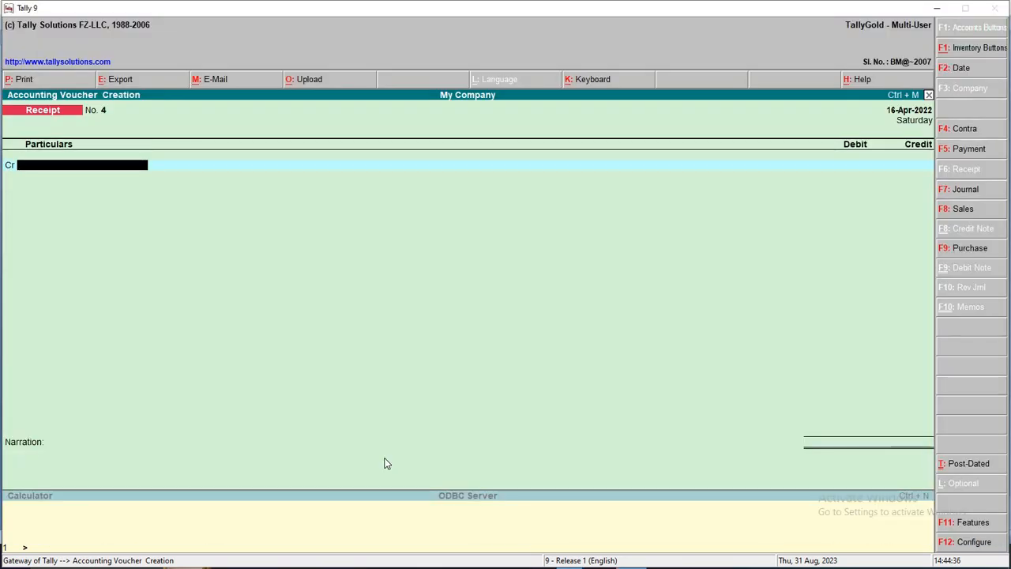
Credit the customer's ledger against pending bill 3 for 3,000
key("alt+Tab")
key("alt+Tab")
type("N")
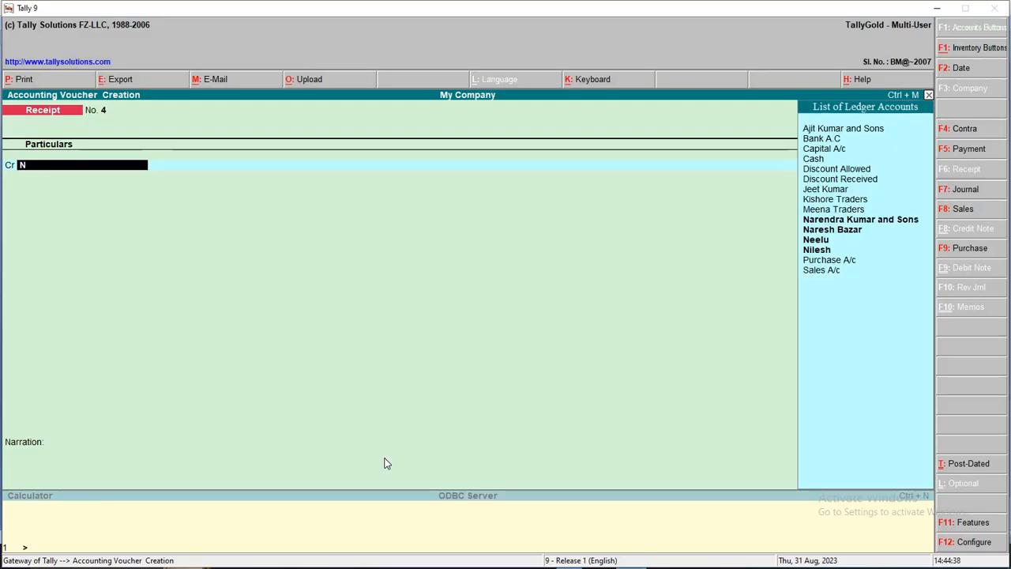
key("Down")
key("Down")
key("Return")
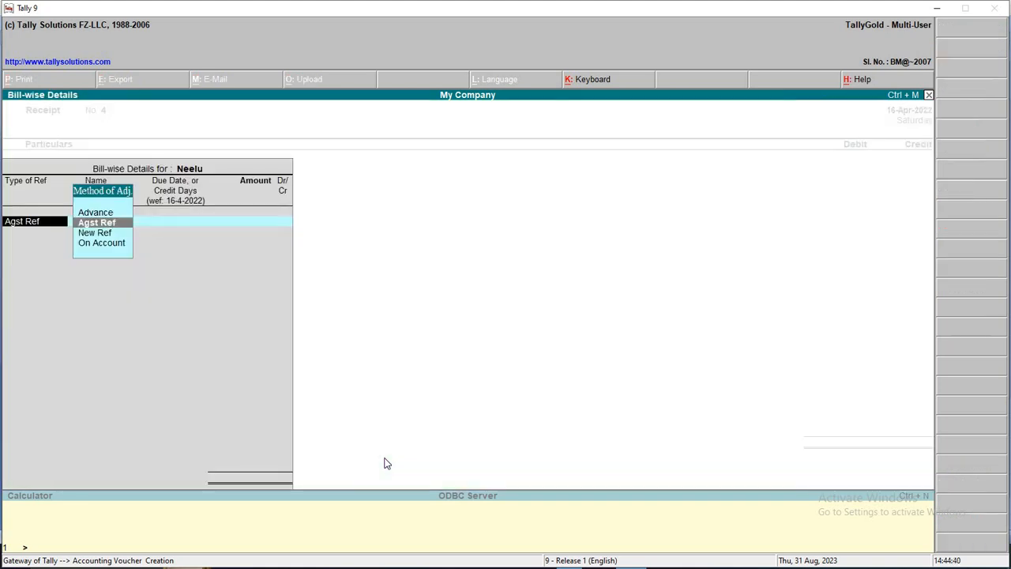
key("Return")
key("Return")
key("Return")
key("Return")
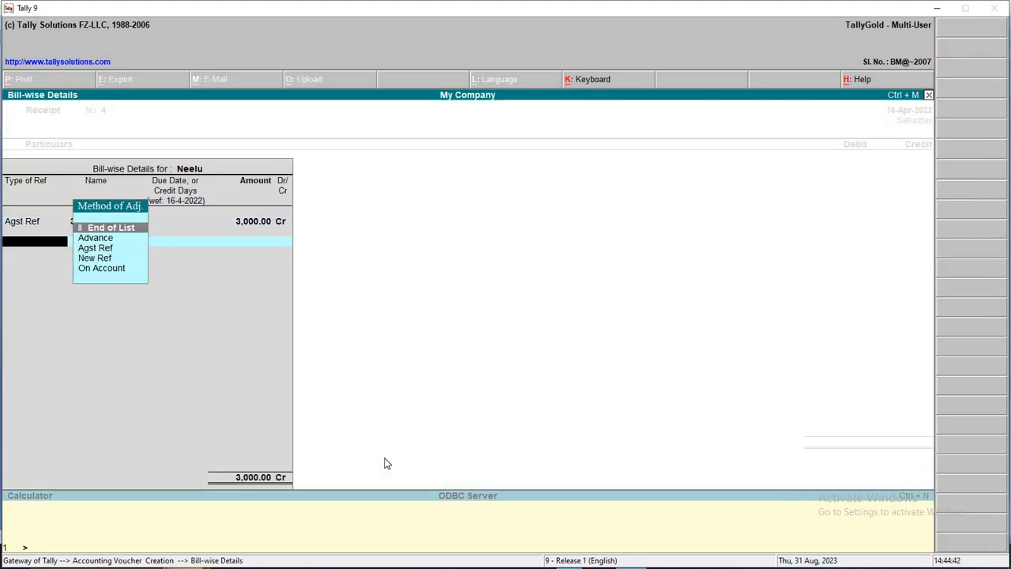
key("Return")
key("Return")
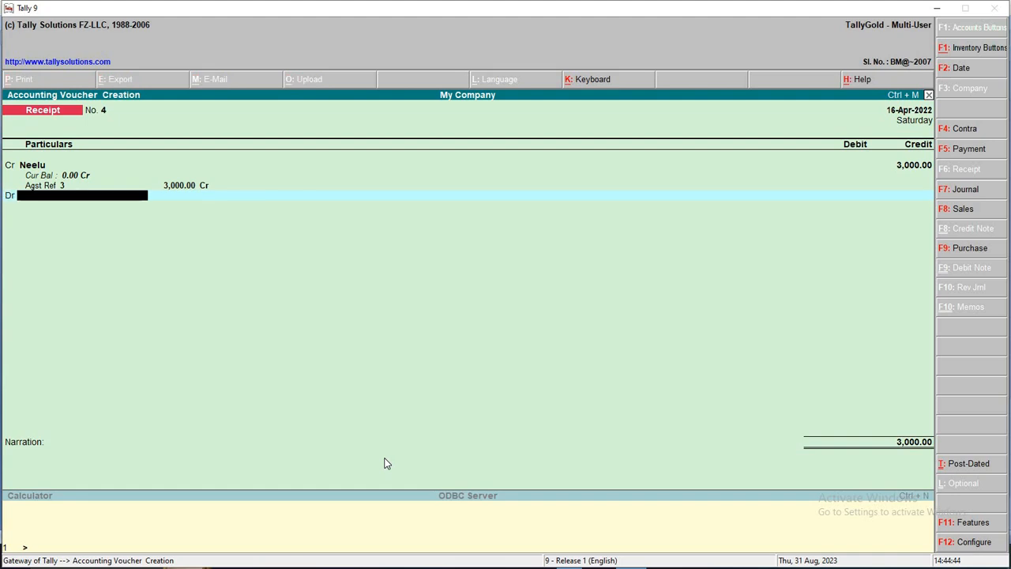
Debit Bank A.C 2,700 and Discount Allowed 300
type("BA")
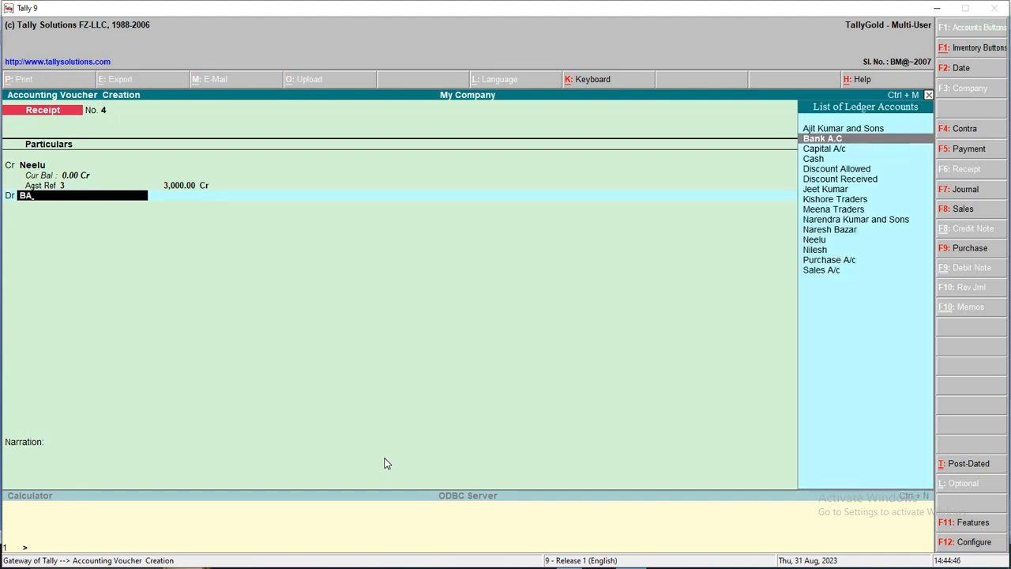
key("Return")
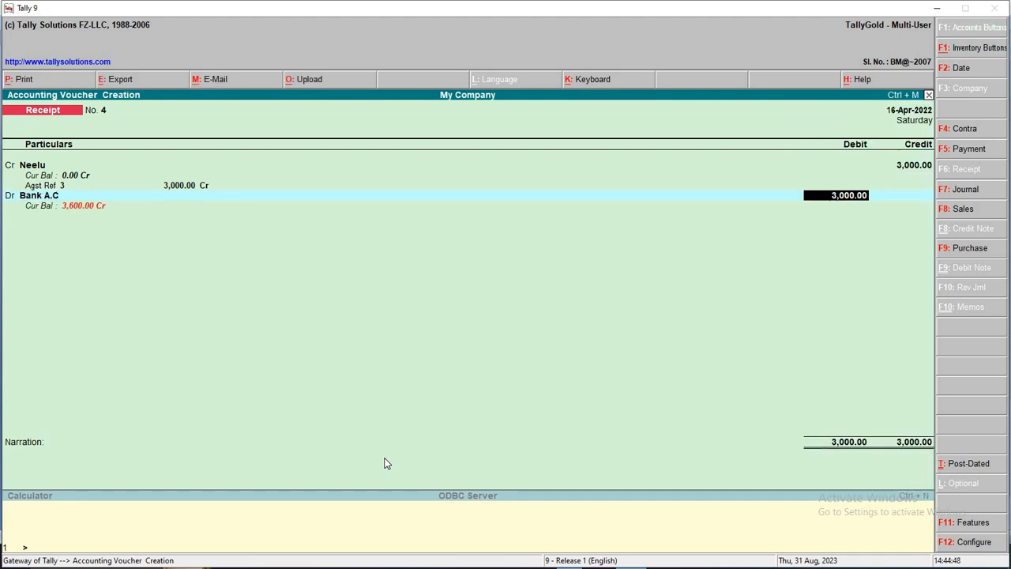
type("2700")
key("Return")
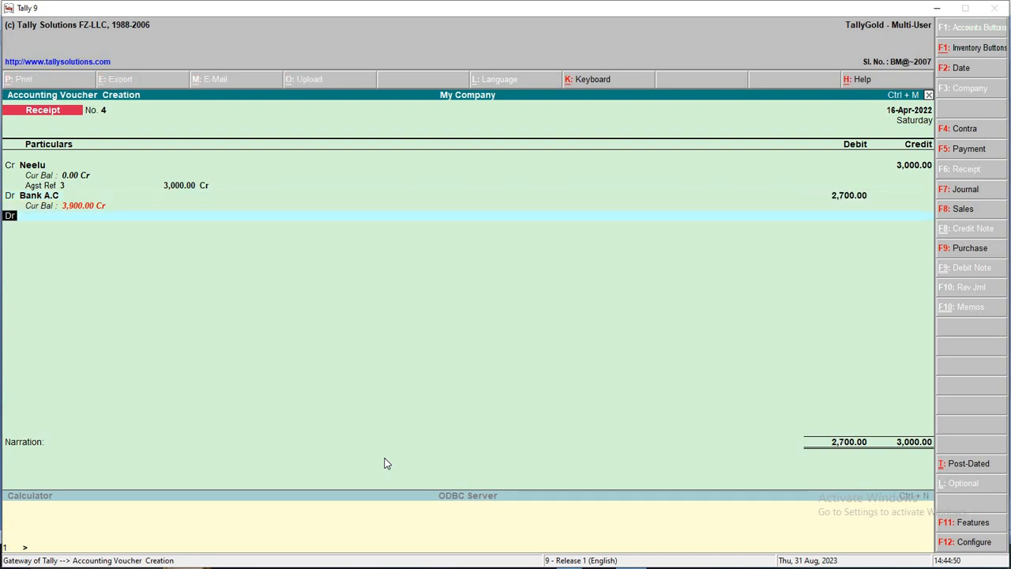
key("Return")
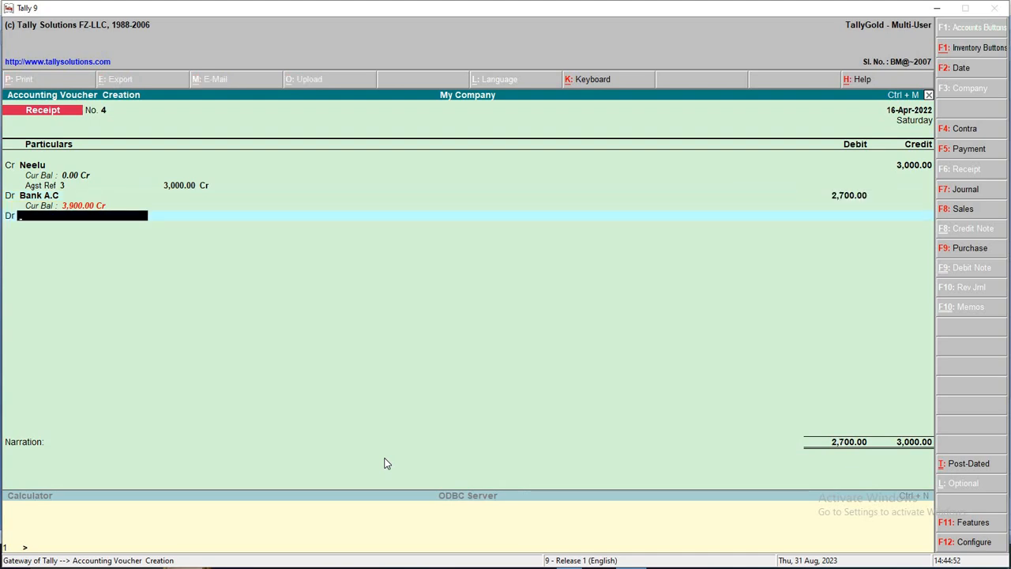
type("dis")
key("Return")
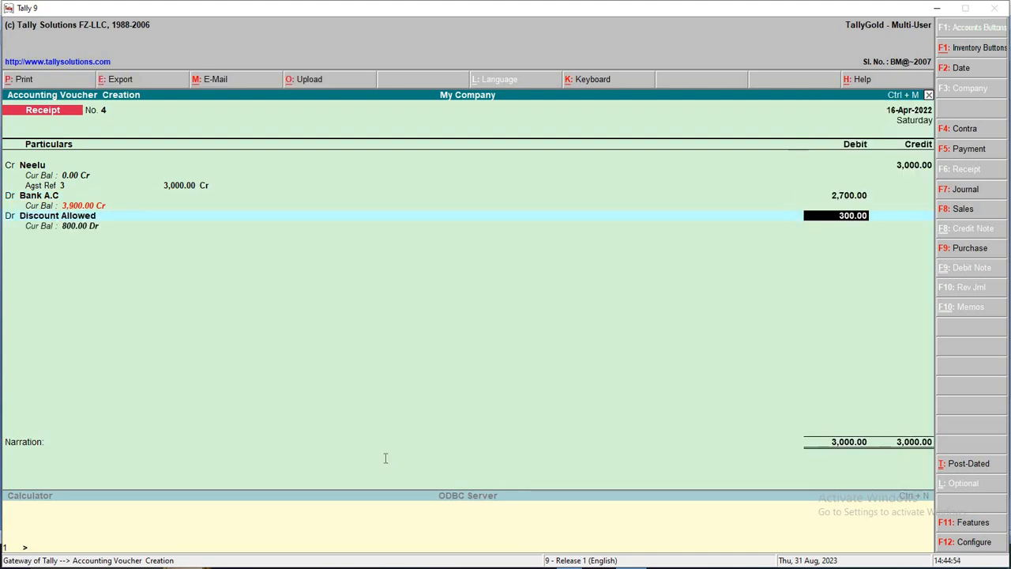
key("alt+Tab")
Enter narration DD NO 456879 and save Receipt No. 4
key("alt+Tab")
key("Return")
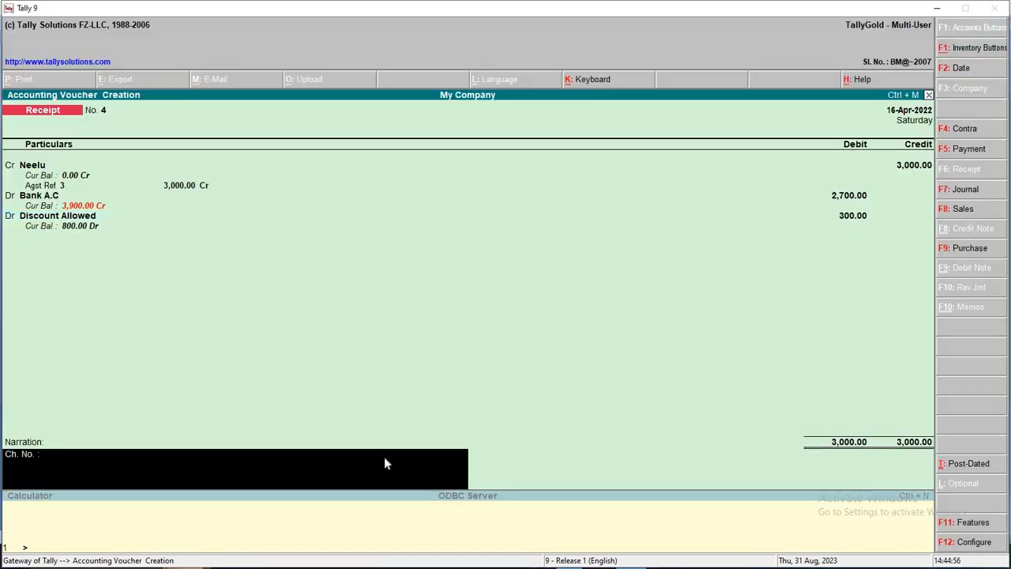
type("DD NO 456878")
type("79")
key("alt+Tab")
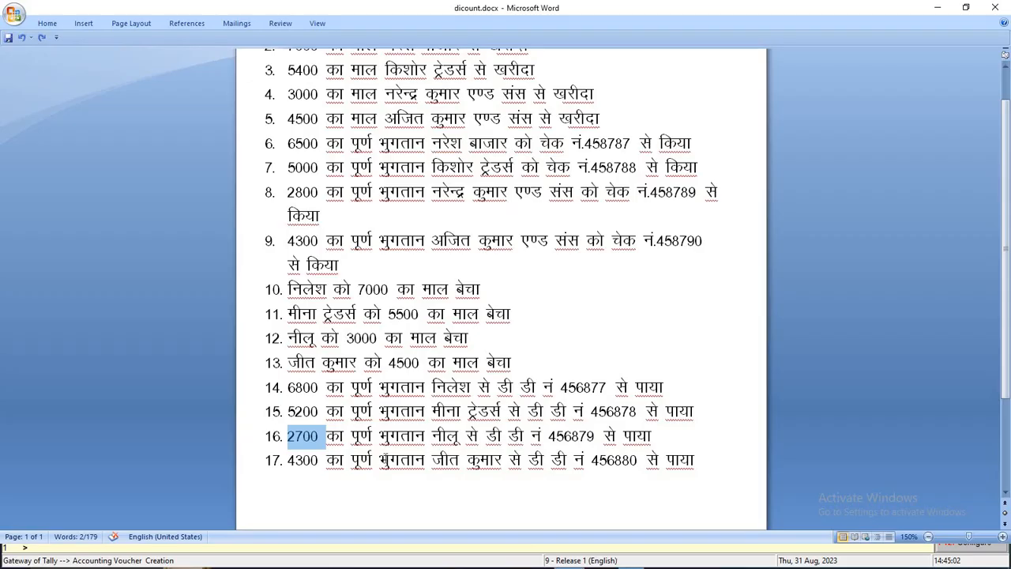
key("alt+Tab")
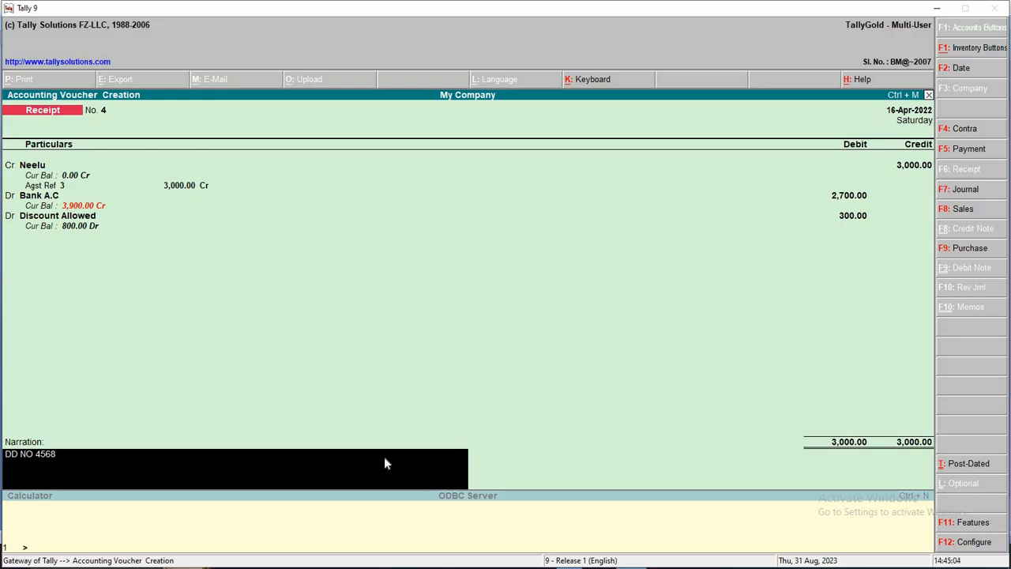
type("78")
key("Return")
key("Return")
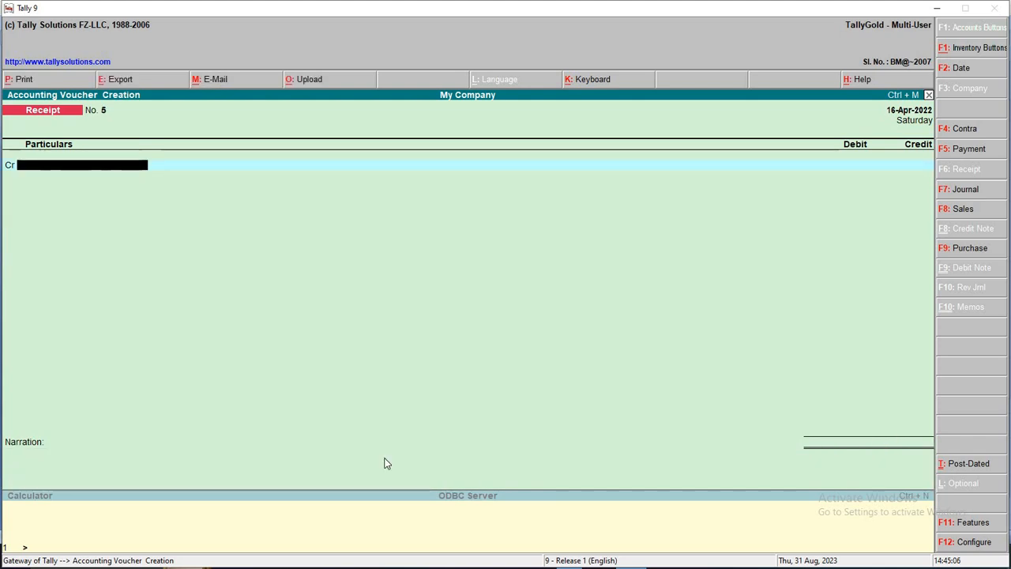
Date the new receipt 17-Apr-2022, then check line 17: 4300 received by DD 456880
key("F2")
type("17-4-2022")
key("Return")
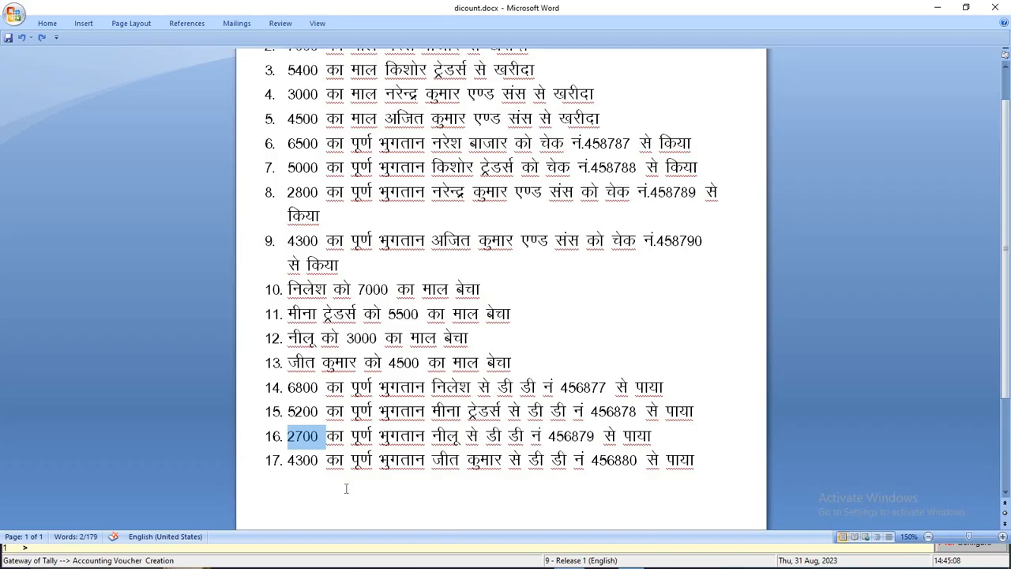
left_click_drag(290, 459, 725, 464)
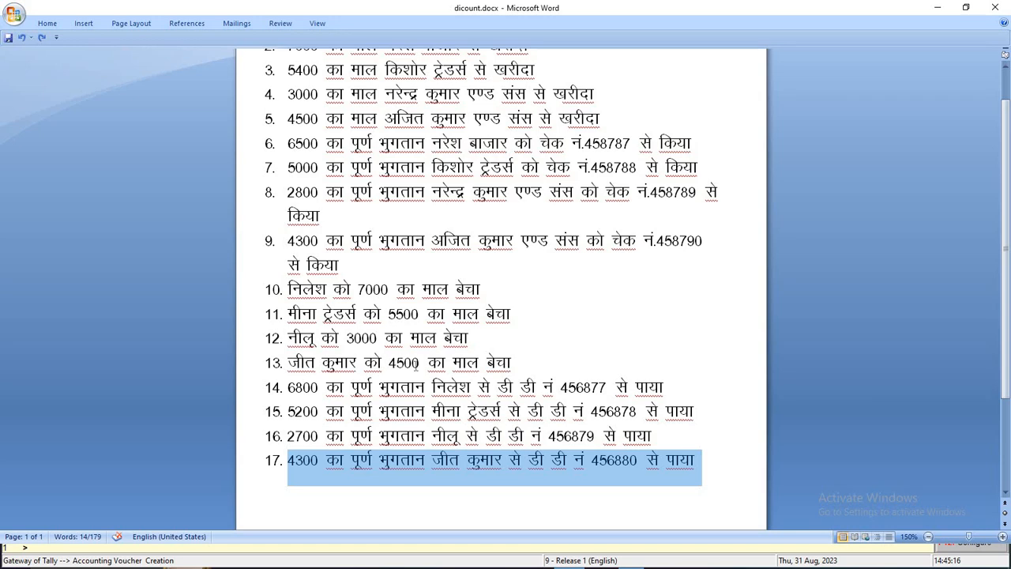
double_click(414, 362)
double_click(308, 460)
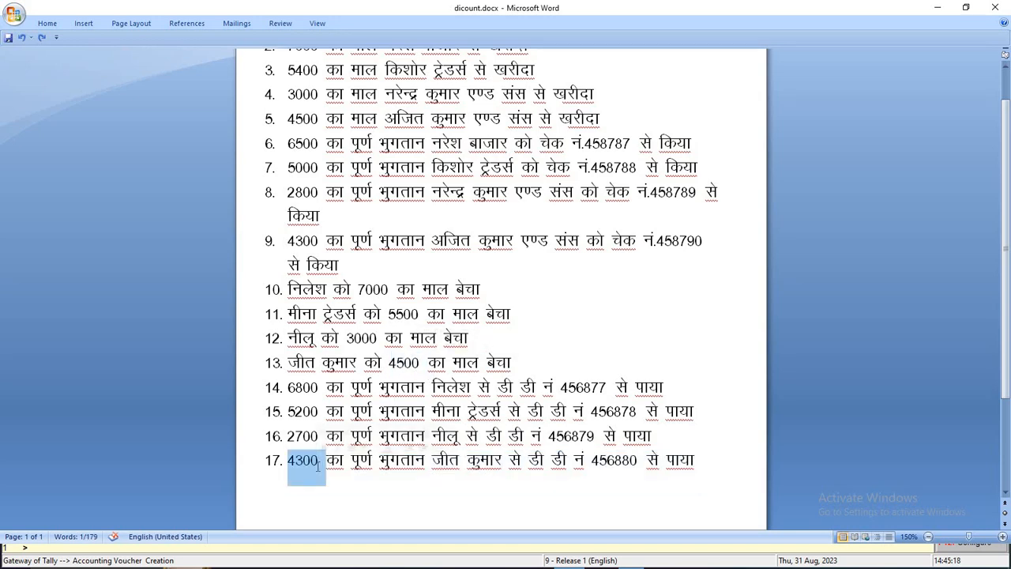
key("alt+Tab")
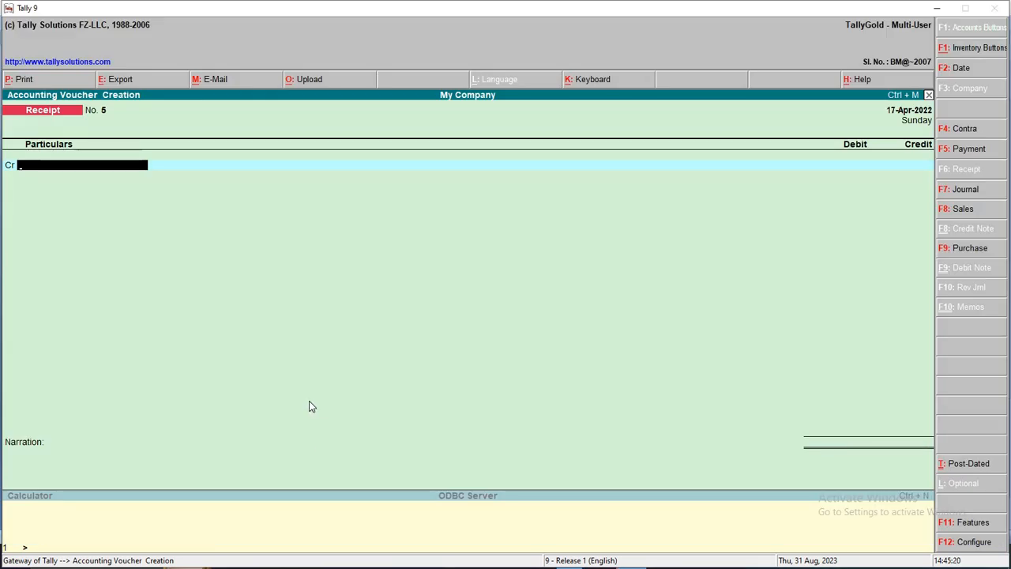
Credit the customer against his pending 4,500 bill and debit Bank A.C 4,300
type("J")
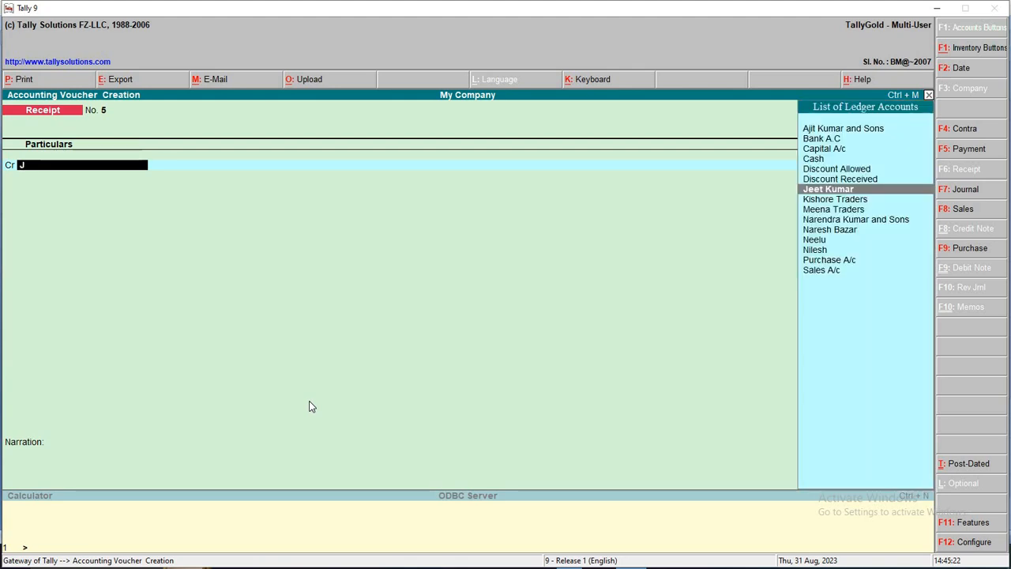
key("Return")
key("Return")
key("Return")
key("Return")
key("Return")
key("Return")
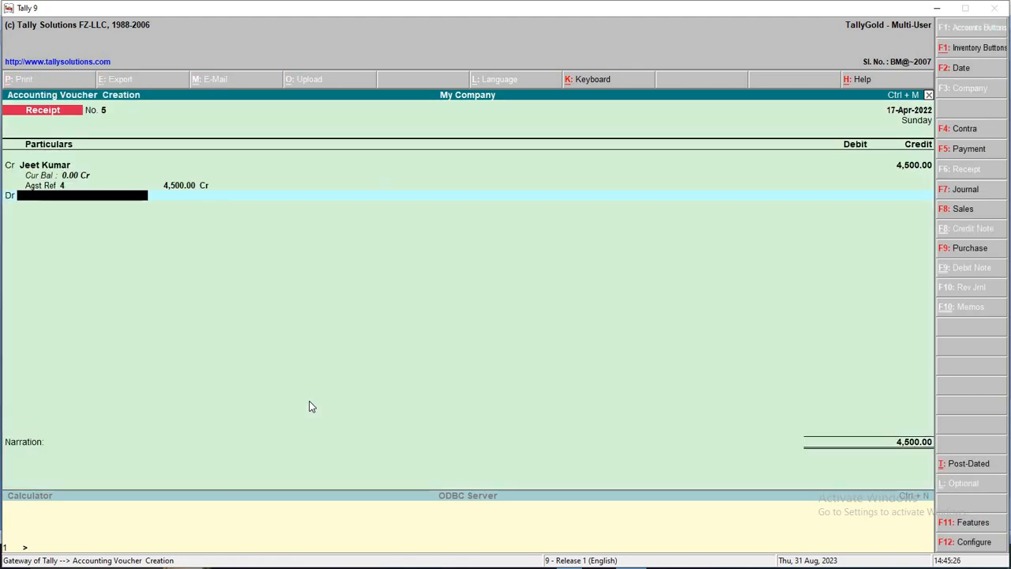
type("B")
key("Return")
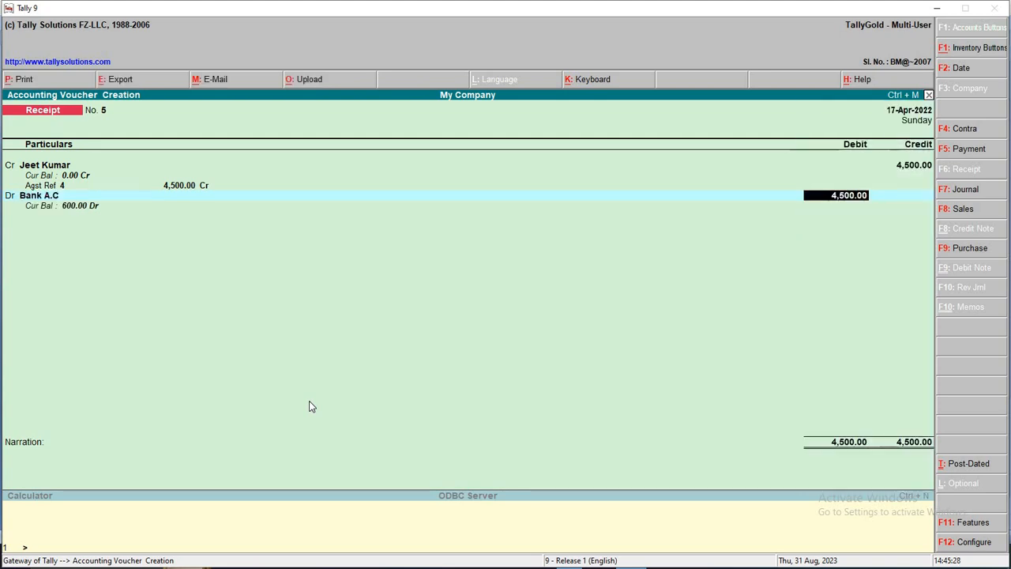
type("4,500")
key("Return")
Debit Discount Allowed 200, add narration DD NO 456880, and save Receipt No. 5
type("D")
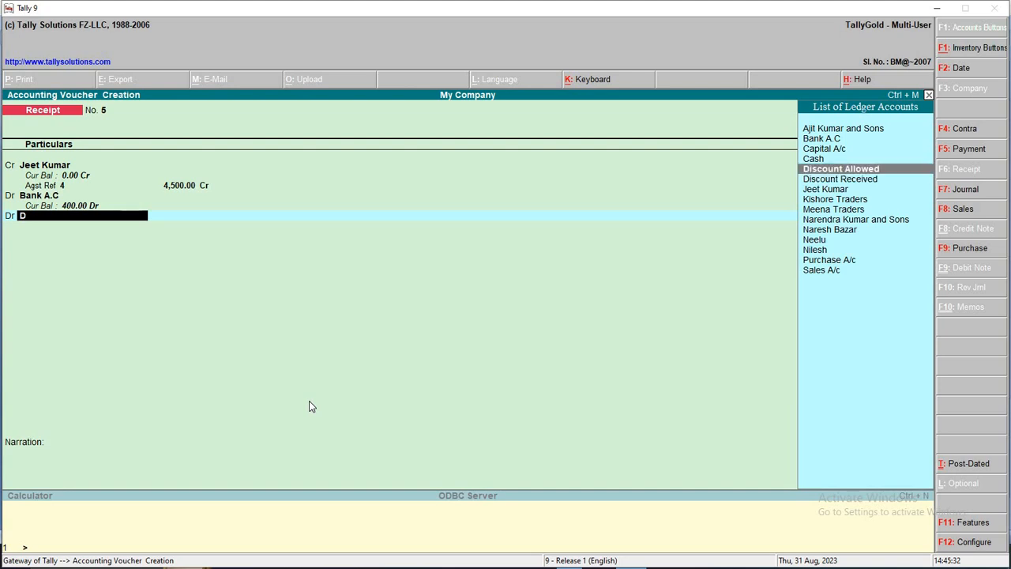
key("Return")
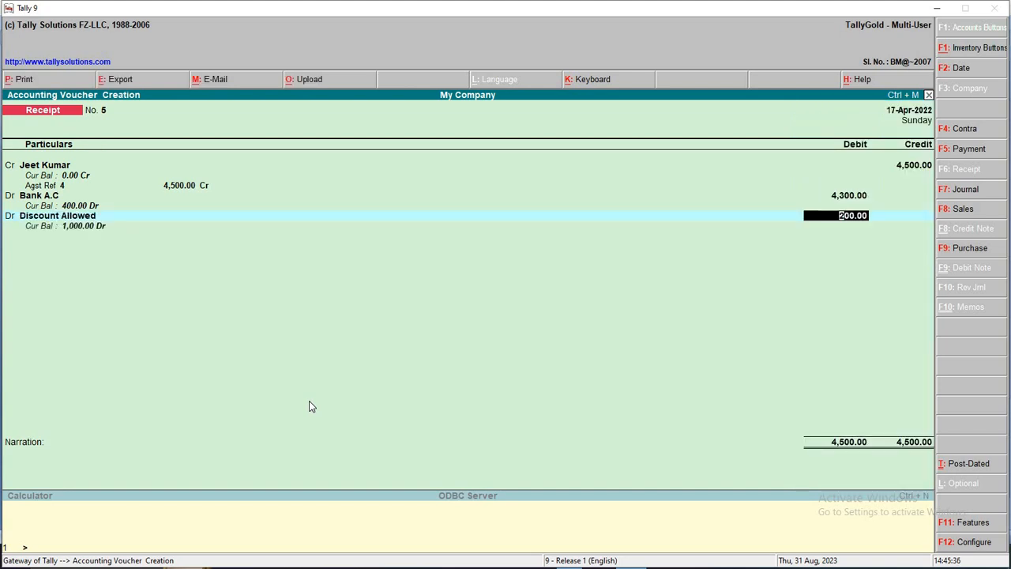
key("Return")
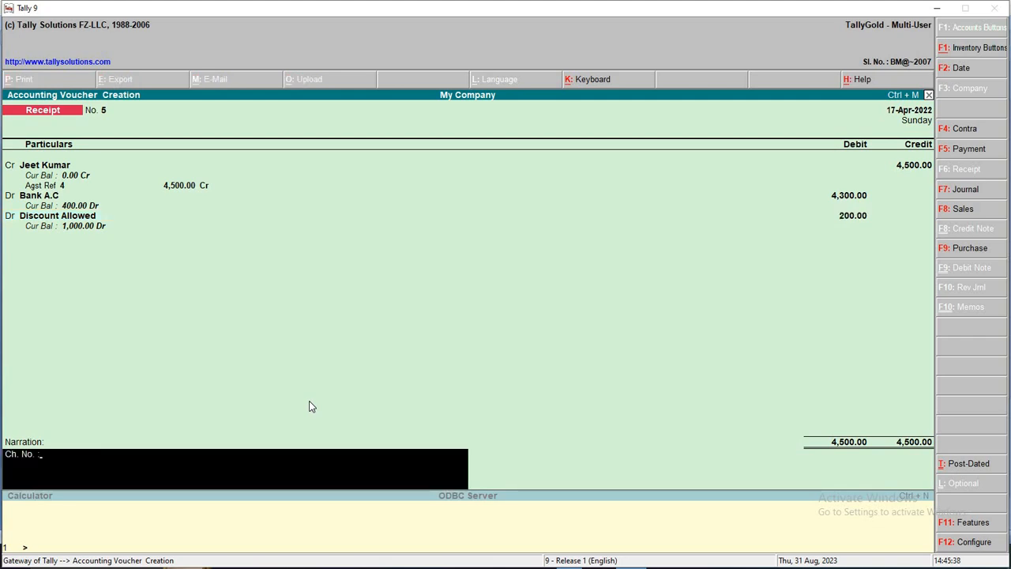
type("DD NO 456879")
key("BackSpace")
key("BackSpace")
key("Return")
key("Return")
Go from the Gateway of Tally to Display > Day Book
key("Escape")
key("Return")
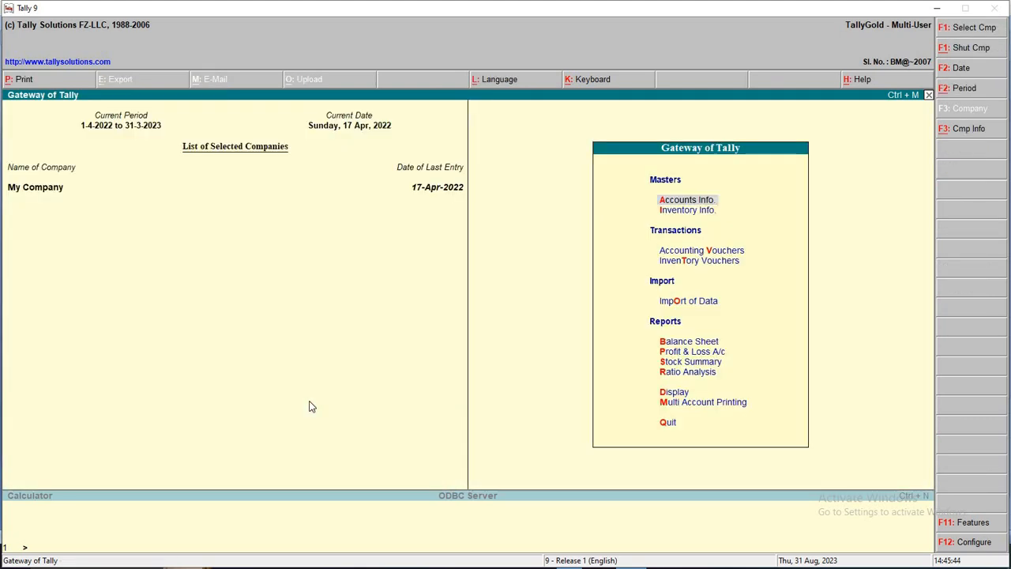
key("Down")
key("Down")
key("Down")
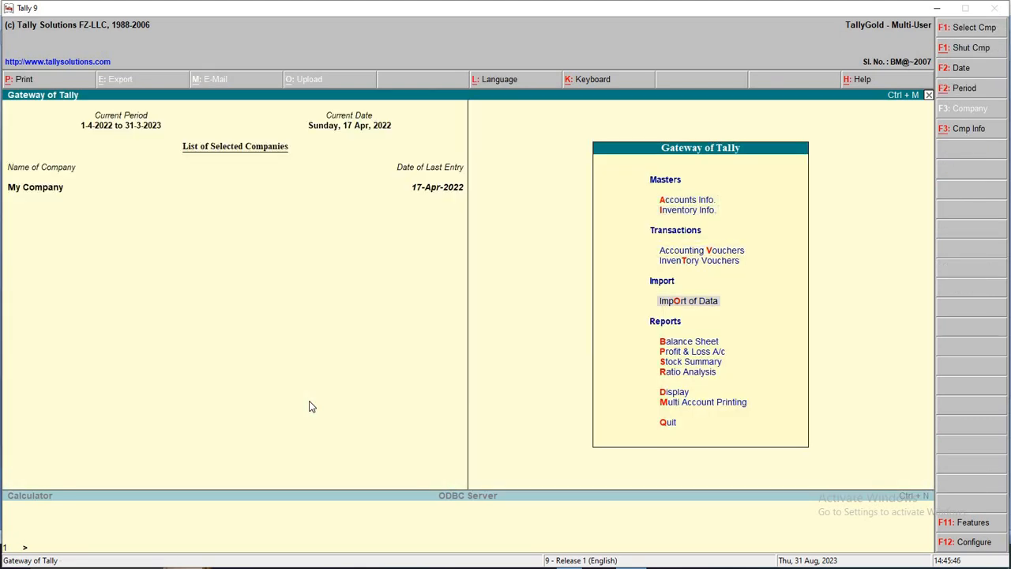
key("Down")
key("Down")
key("Down")
key("Down")
key("Down")
key("Down")
key("d")
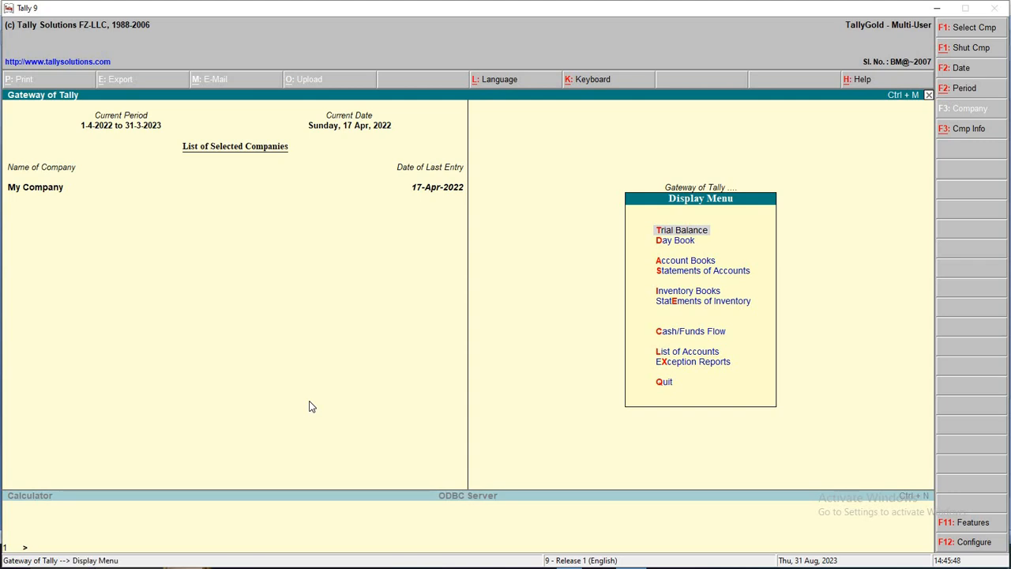
key("d")
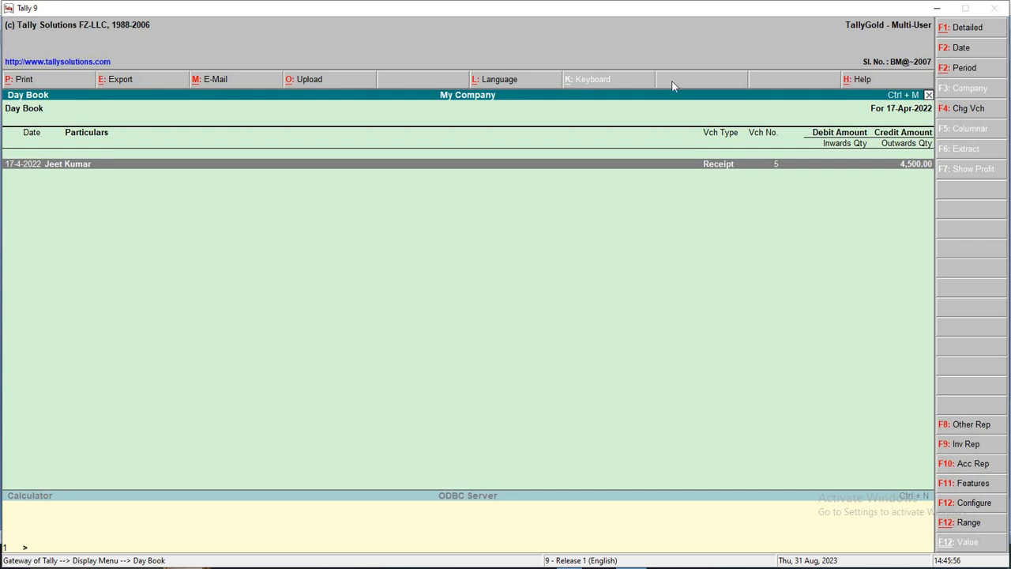
Set the Day Book period to 1-4-2022 through 17-4-2022 and switch to Detailed view
left_click(980, 71)
type("1")
key("Return")
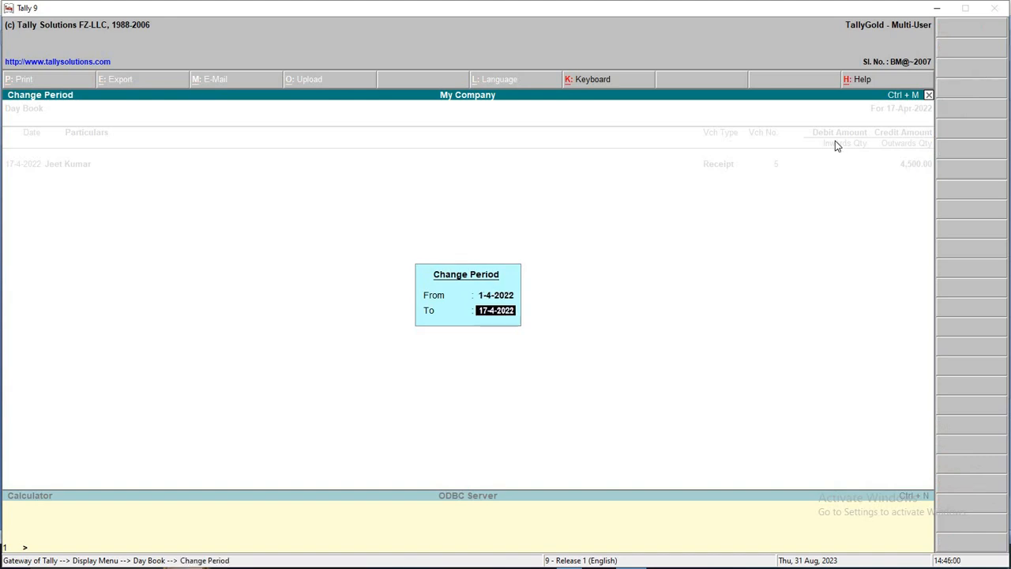
type("17")
key("Return")
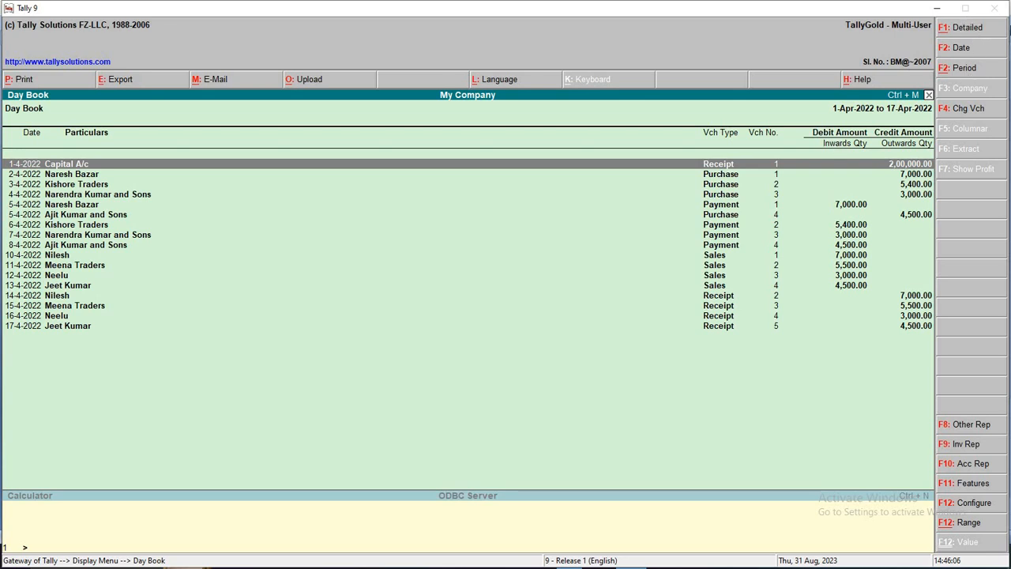
left_click(979, 28)
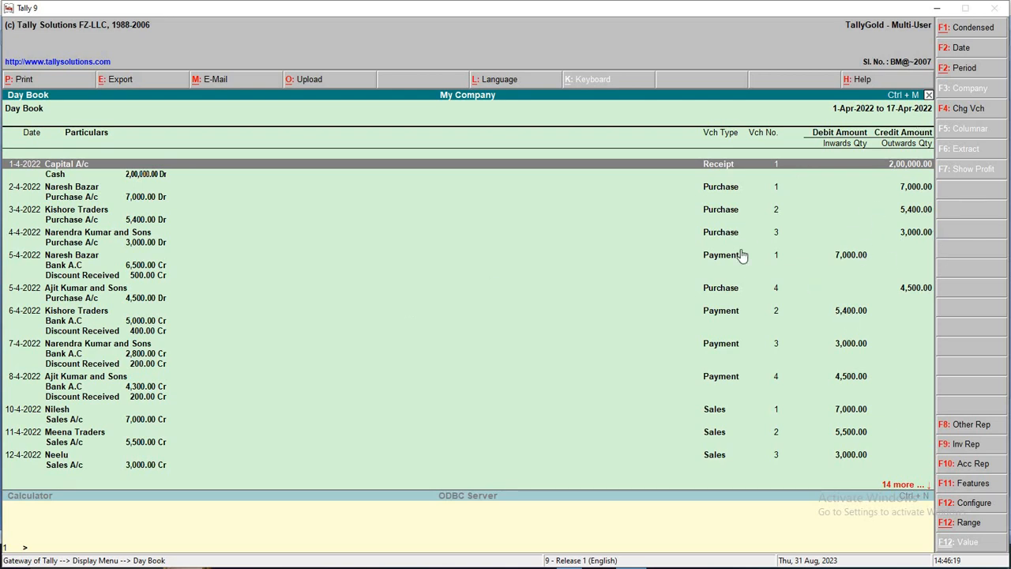
left_click(40, 81)
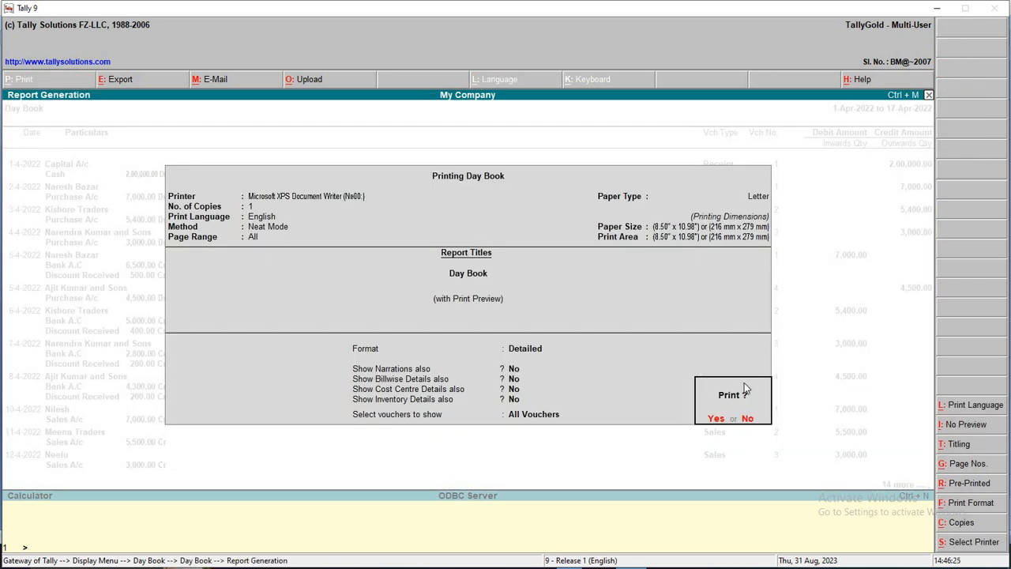
key("Return")
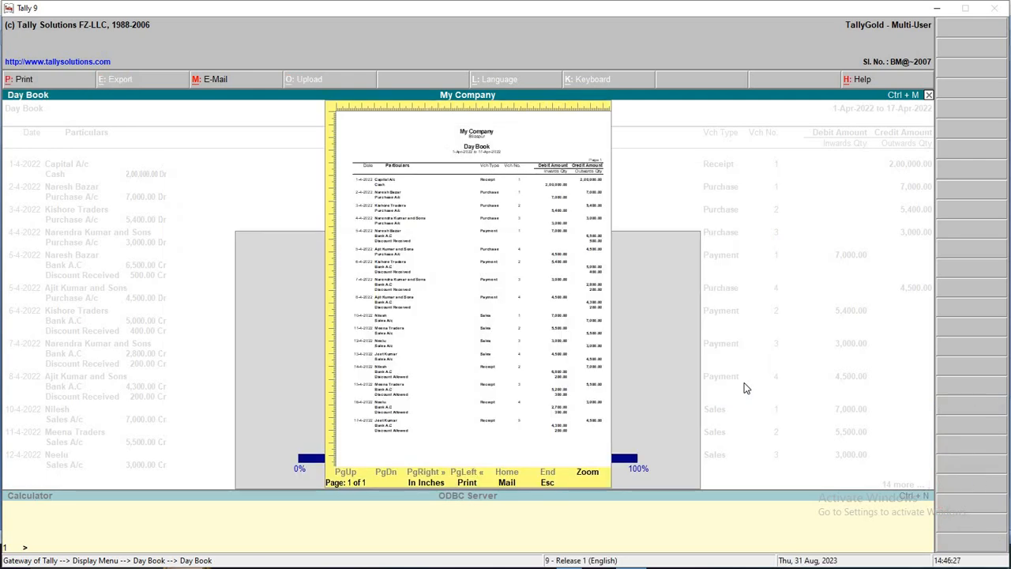
left_click(588, 473)
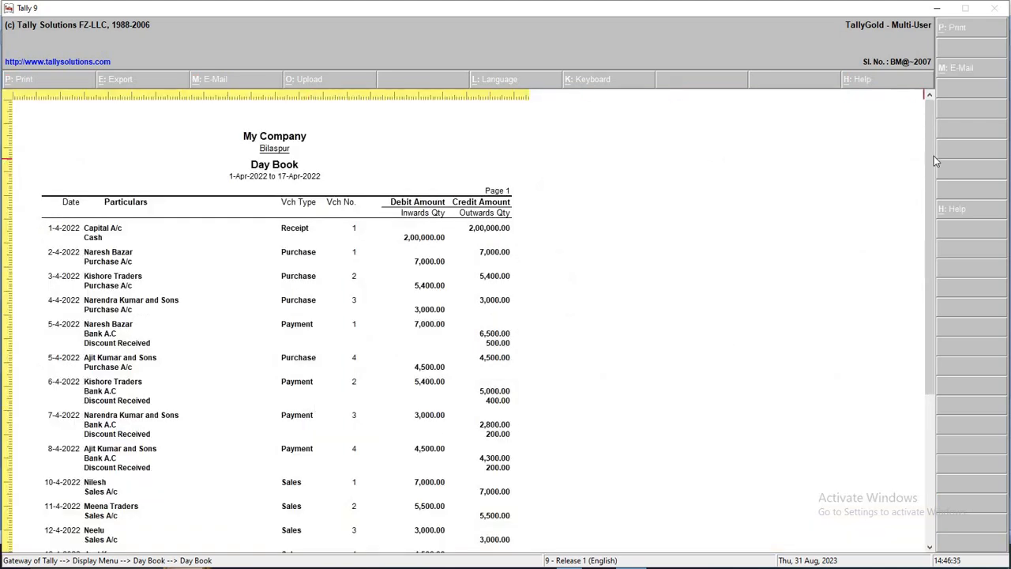
left_click_drag(929, 158, 925, 364)
left_click_drag(903, 168, 878, 136)
key("Escape")
key("Escape")
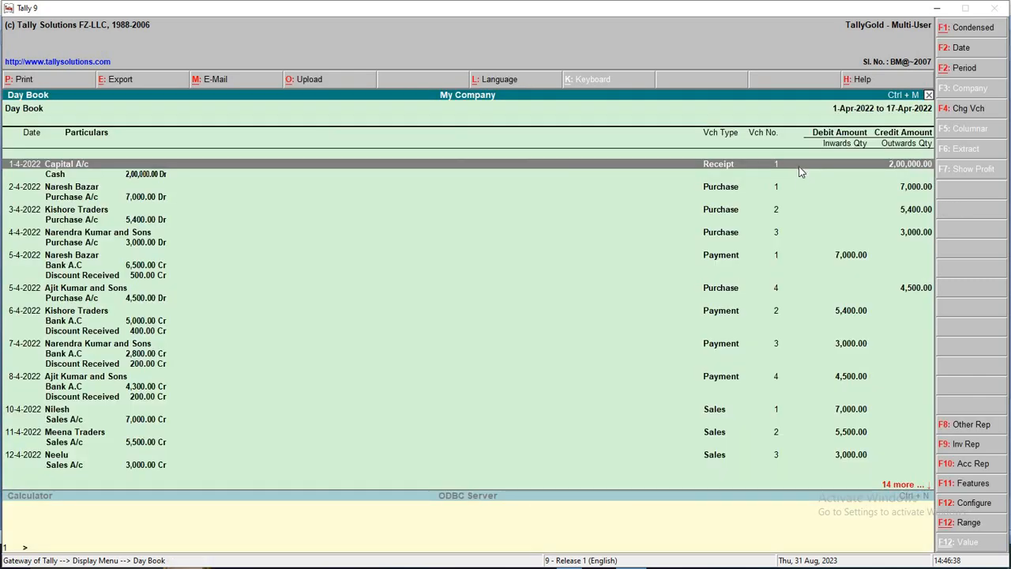
key("Escape")
key("Escape")
key("Escape")
Exit the Day Book to the Gateway of Tally, briefly opening and closing the Display menu
key("n")
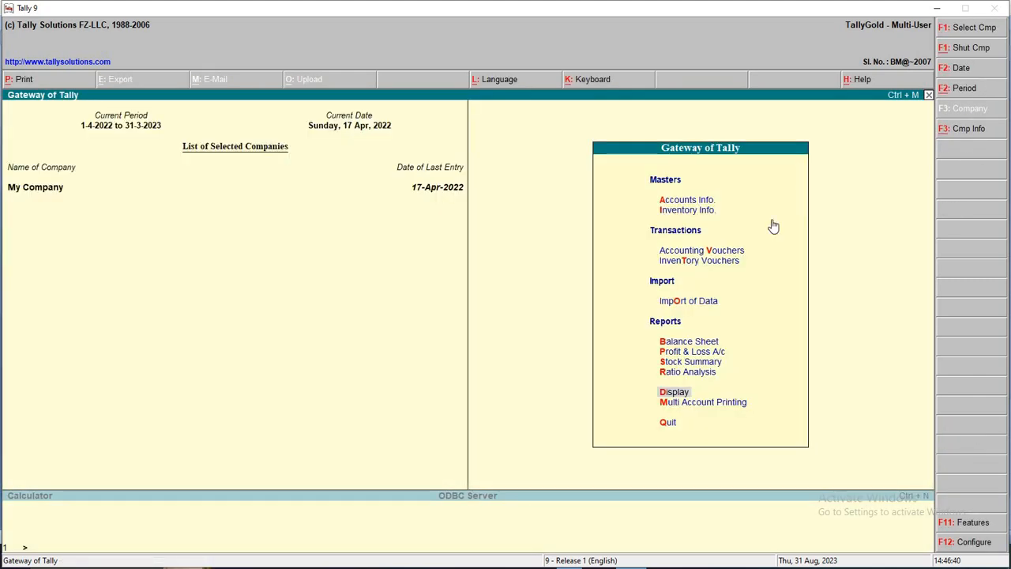
left_click(703, 345)
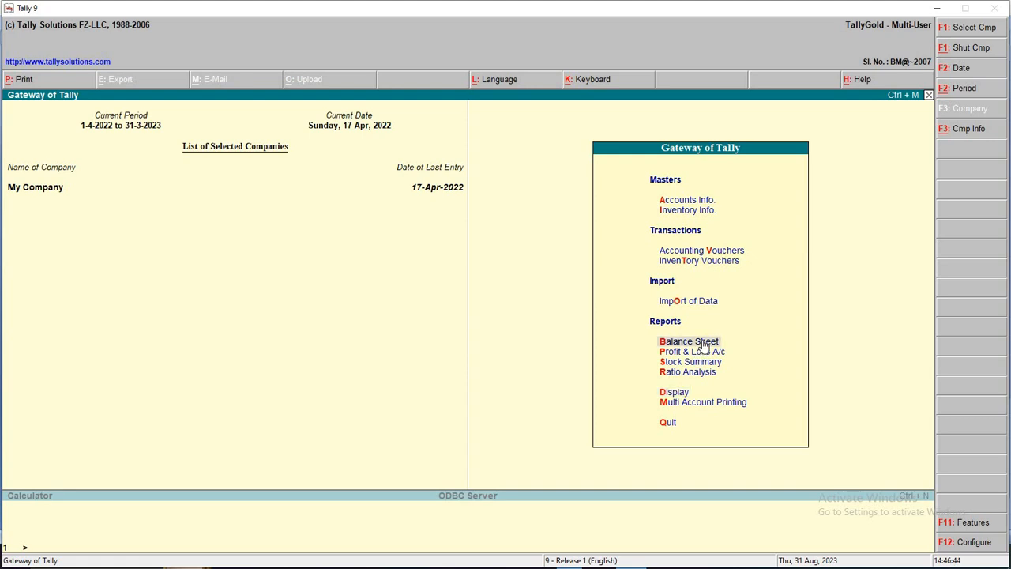
key("Down")
key("Down")
key("Down")
key("Down")
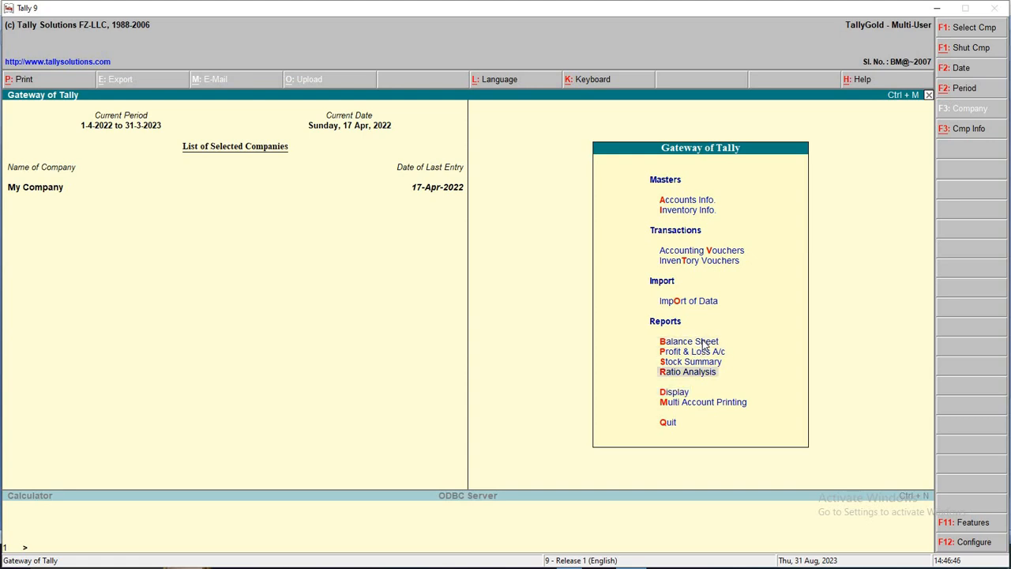
key("Return")
key("Escape")
key("Escape")
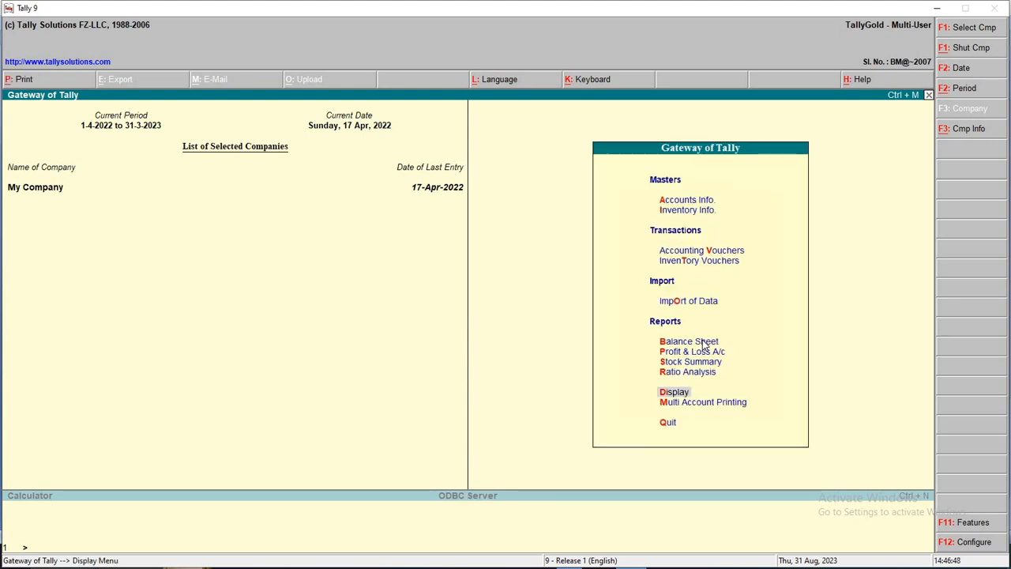